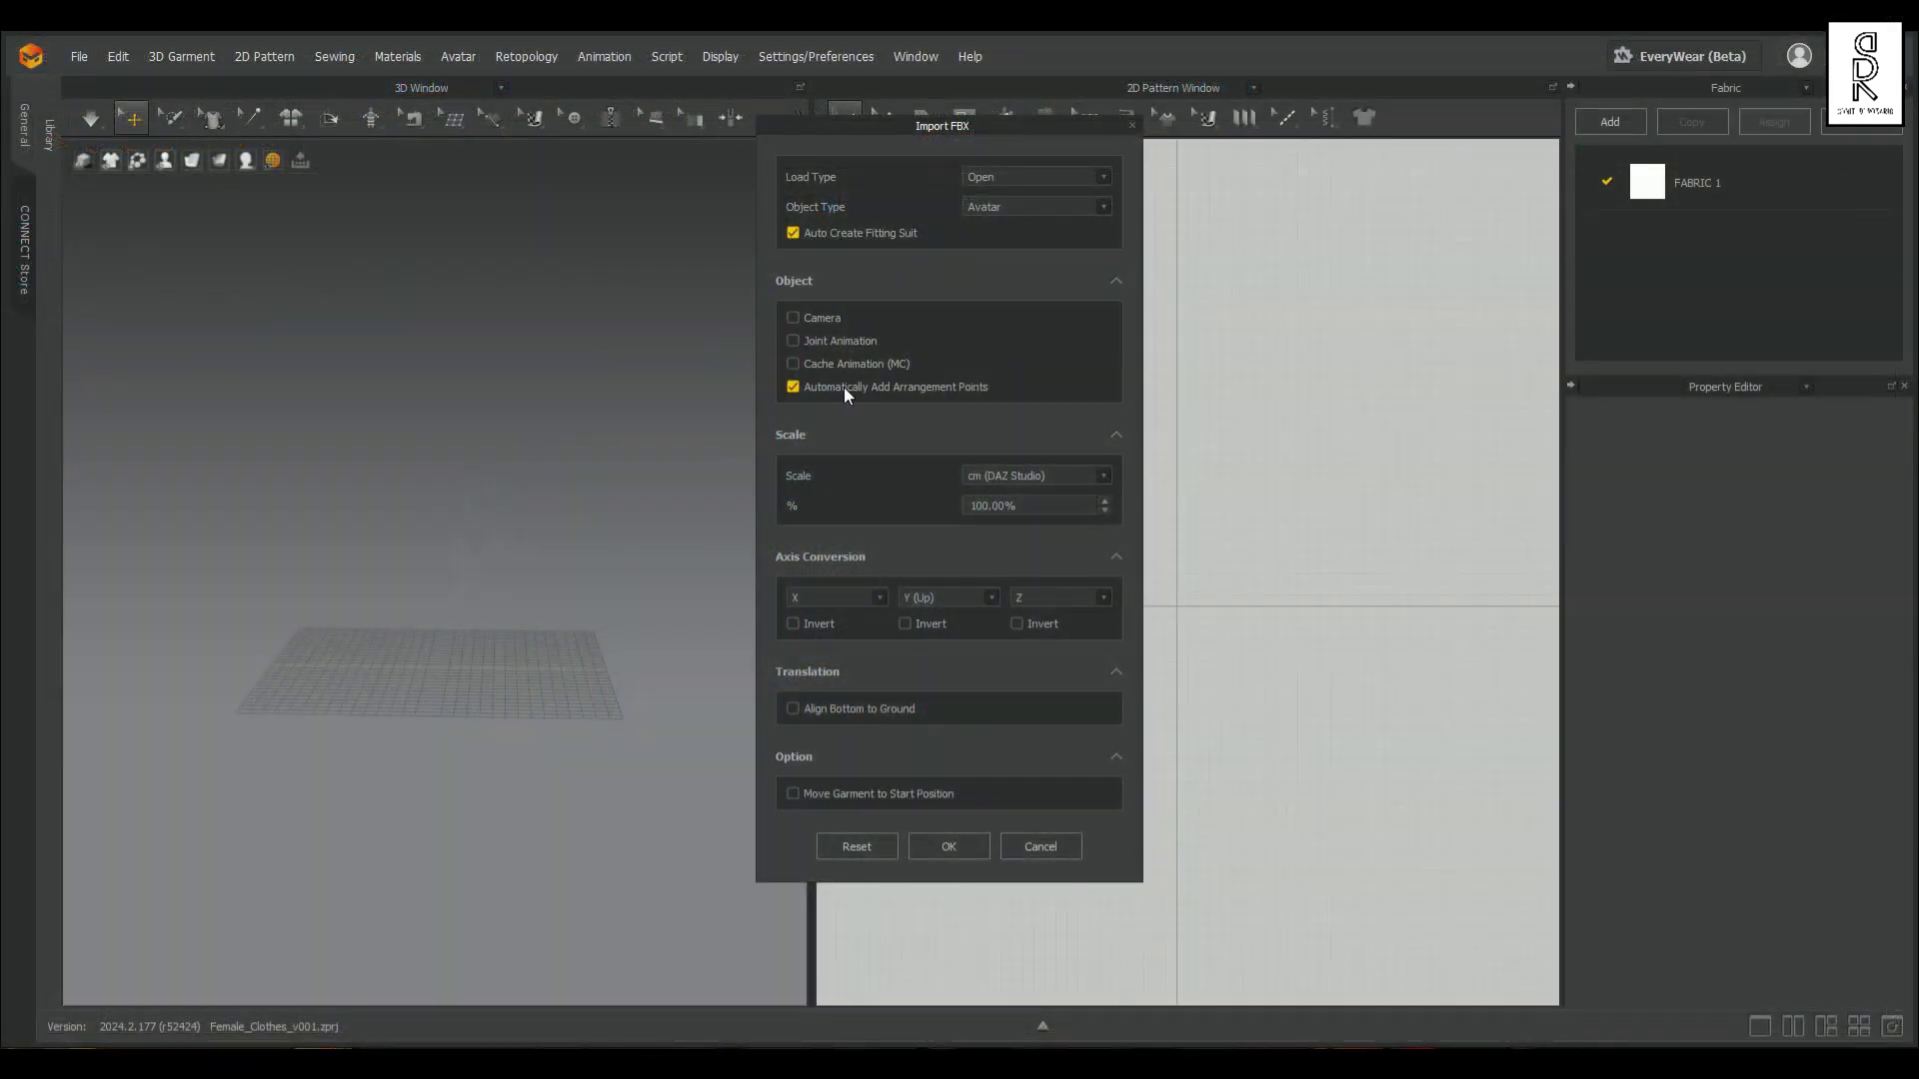
Step: Import the FBX as an avatar at cm (DAZ Studio) scale, 100%, with automatic fitting suit and arrangement points
click(948, 847)
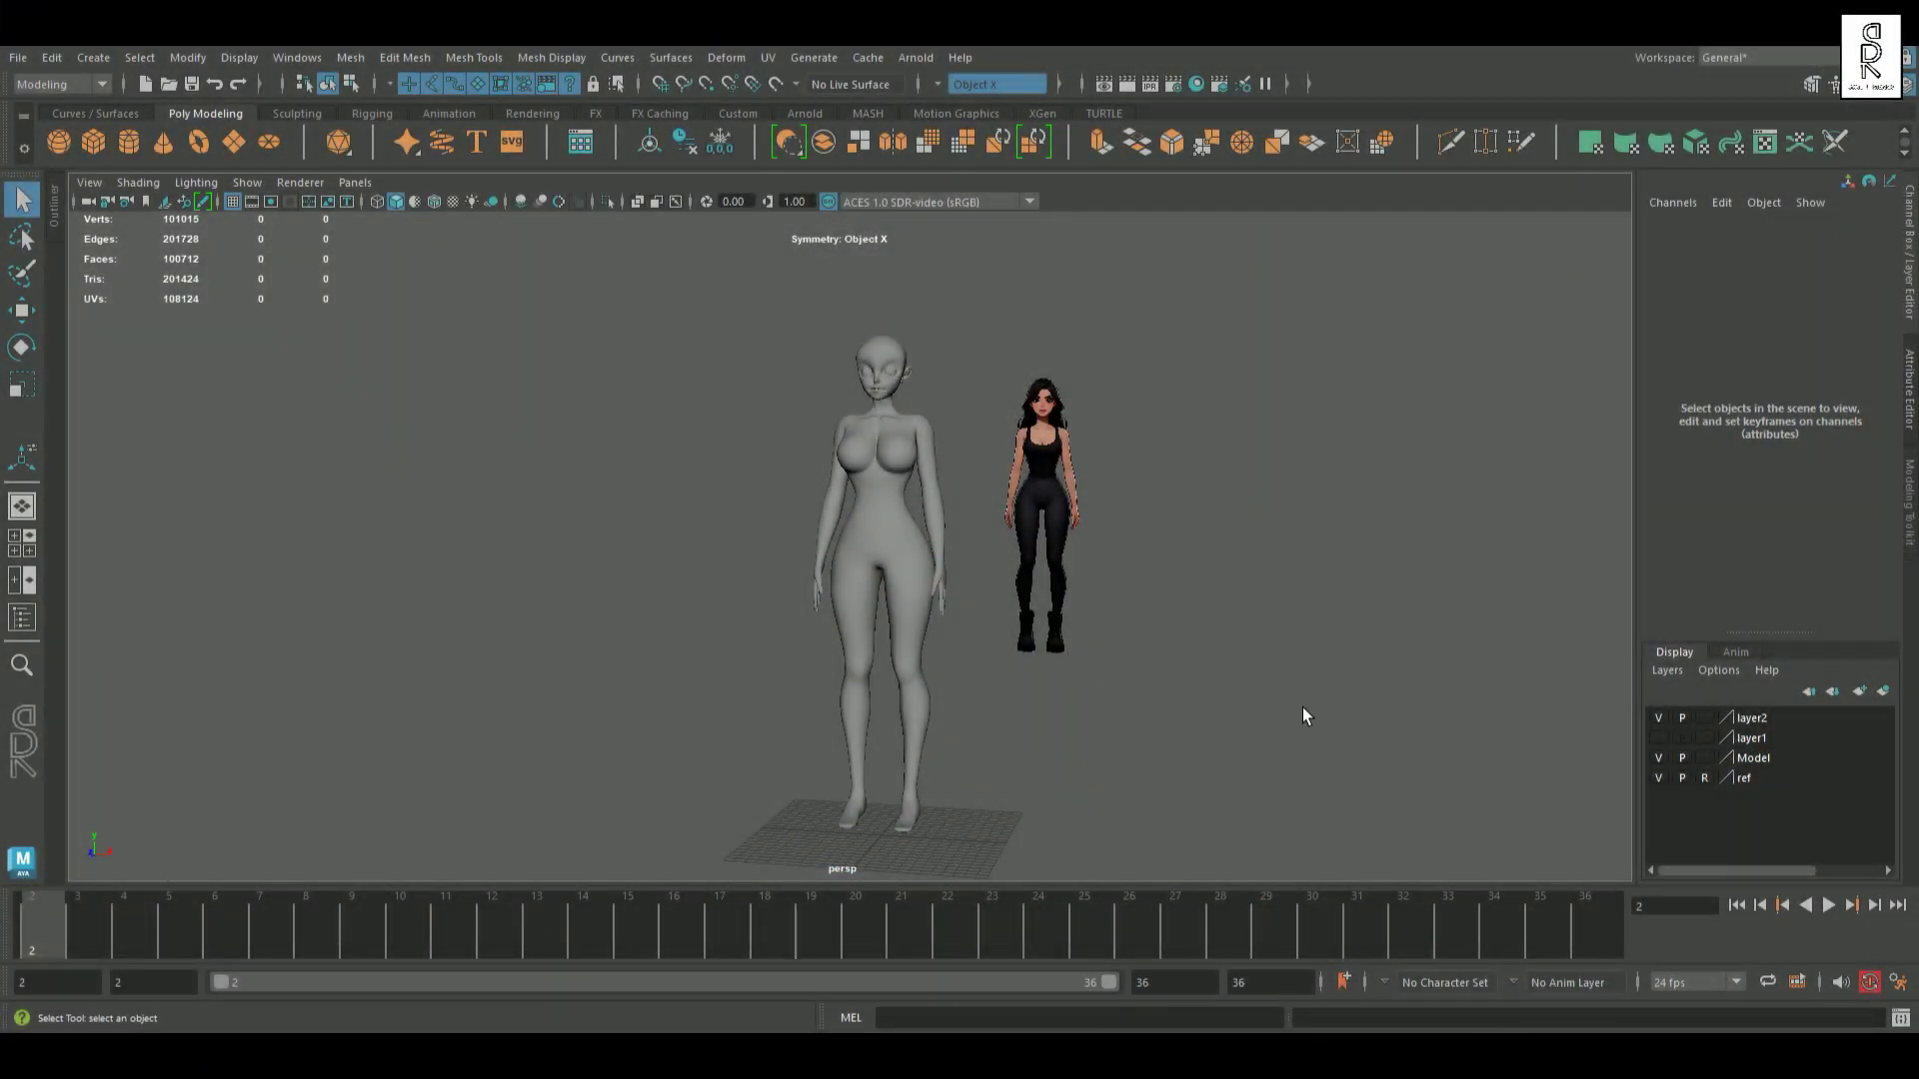
Step: In Maya, hide the ref display layer so only the body model is shown
mouse_move(1303, 708)
alt+mouse_down()
mouse_move(1170, 719)
mouse_move(1221, 704)
mouse_move(1306, 728)
alt+mouse_up()
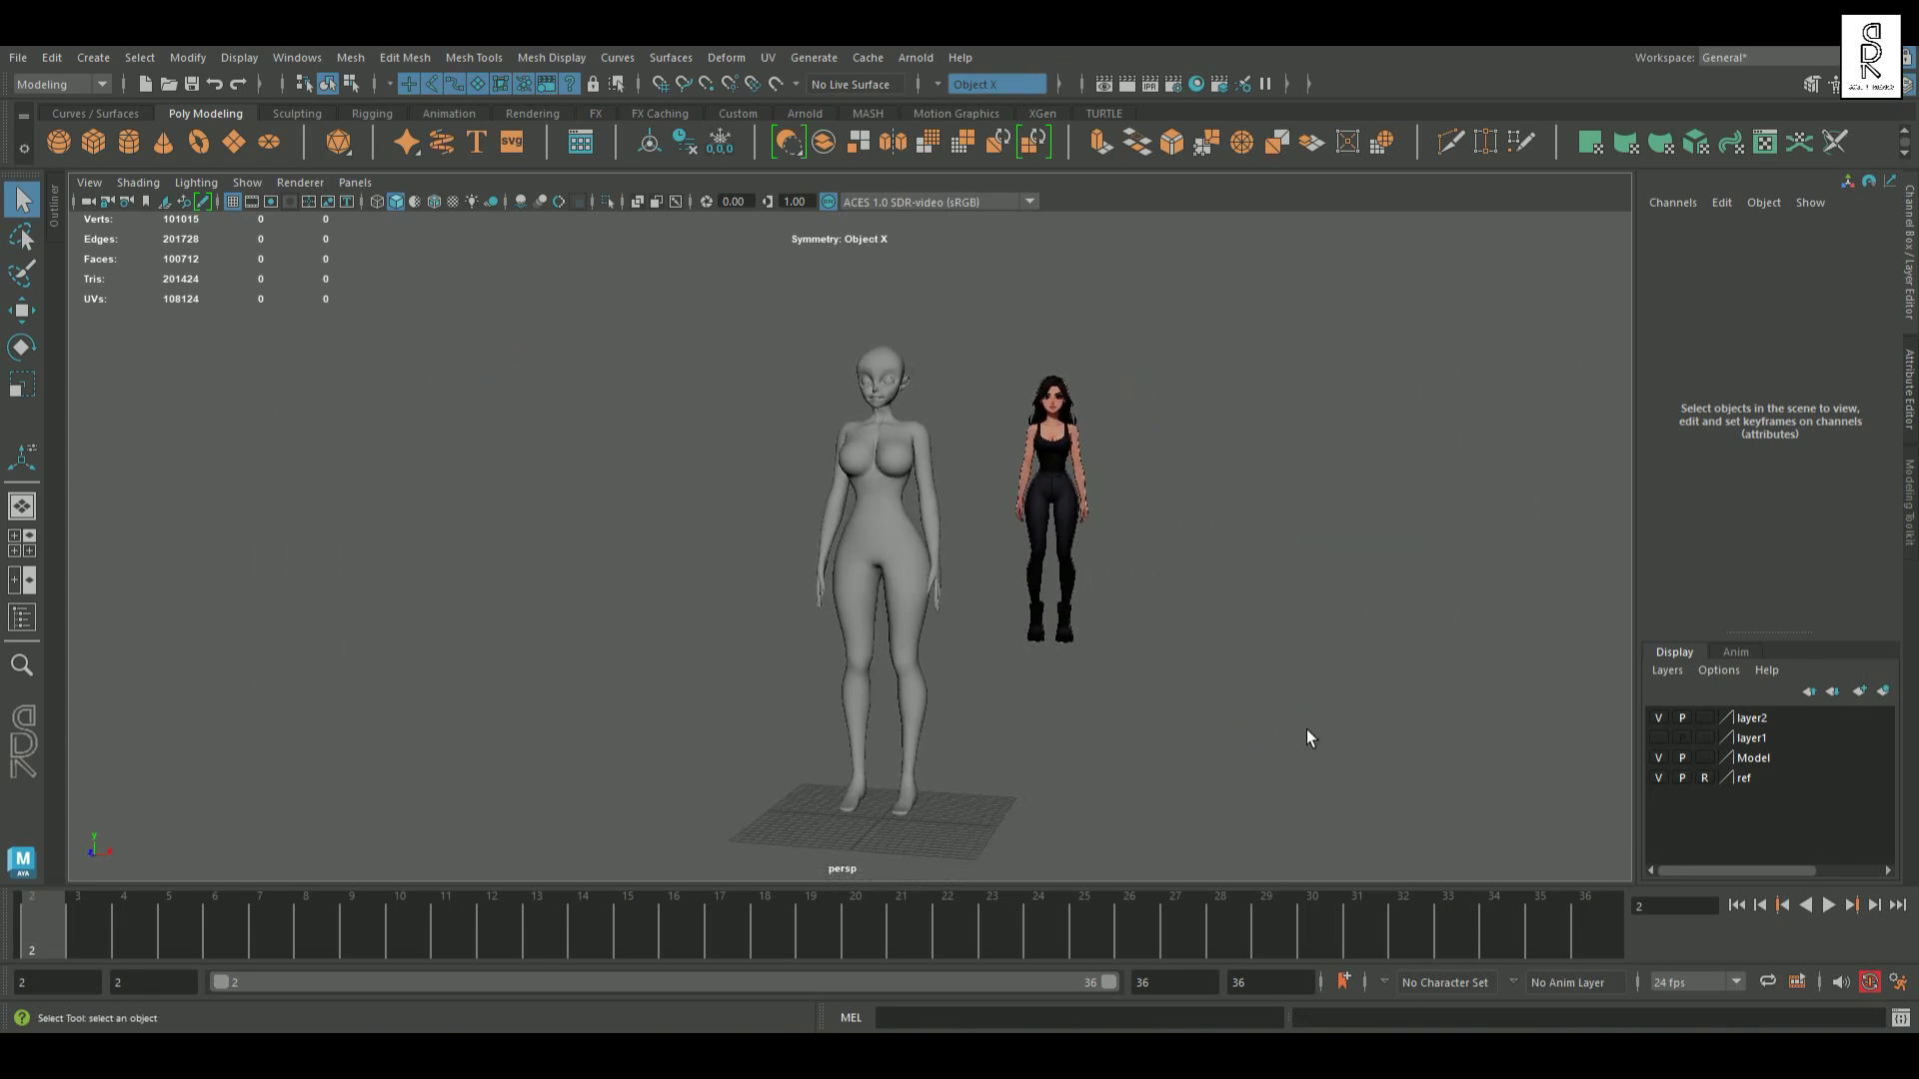
alt+drag(1240, 648, 1207, 689)
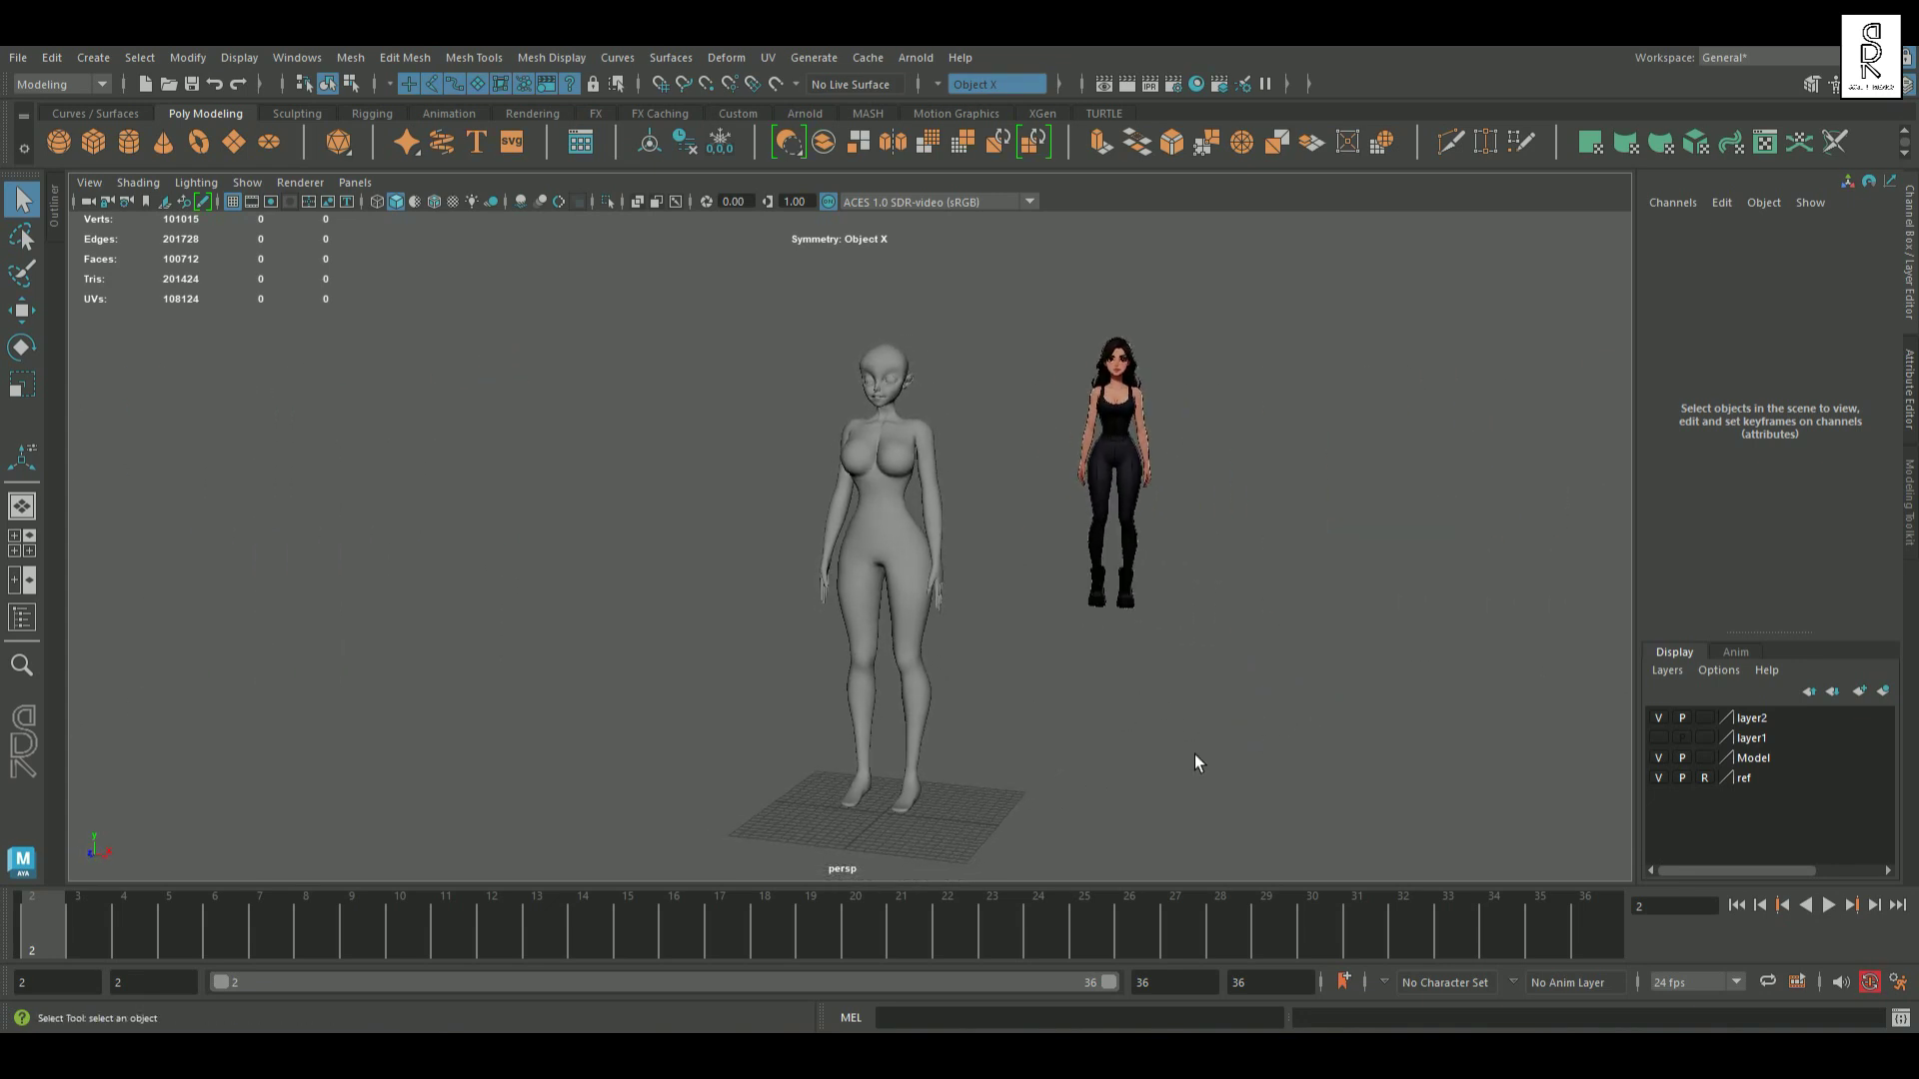
click(1659, 777)
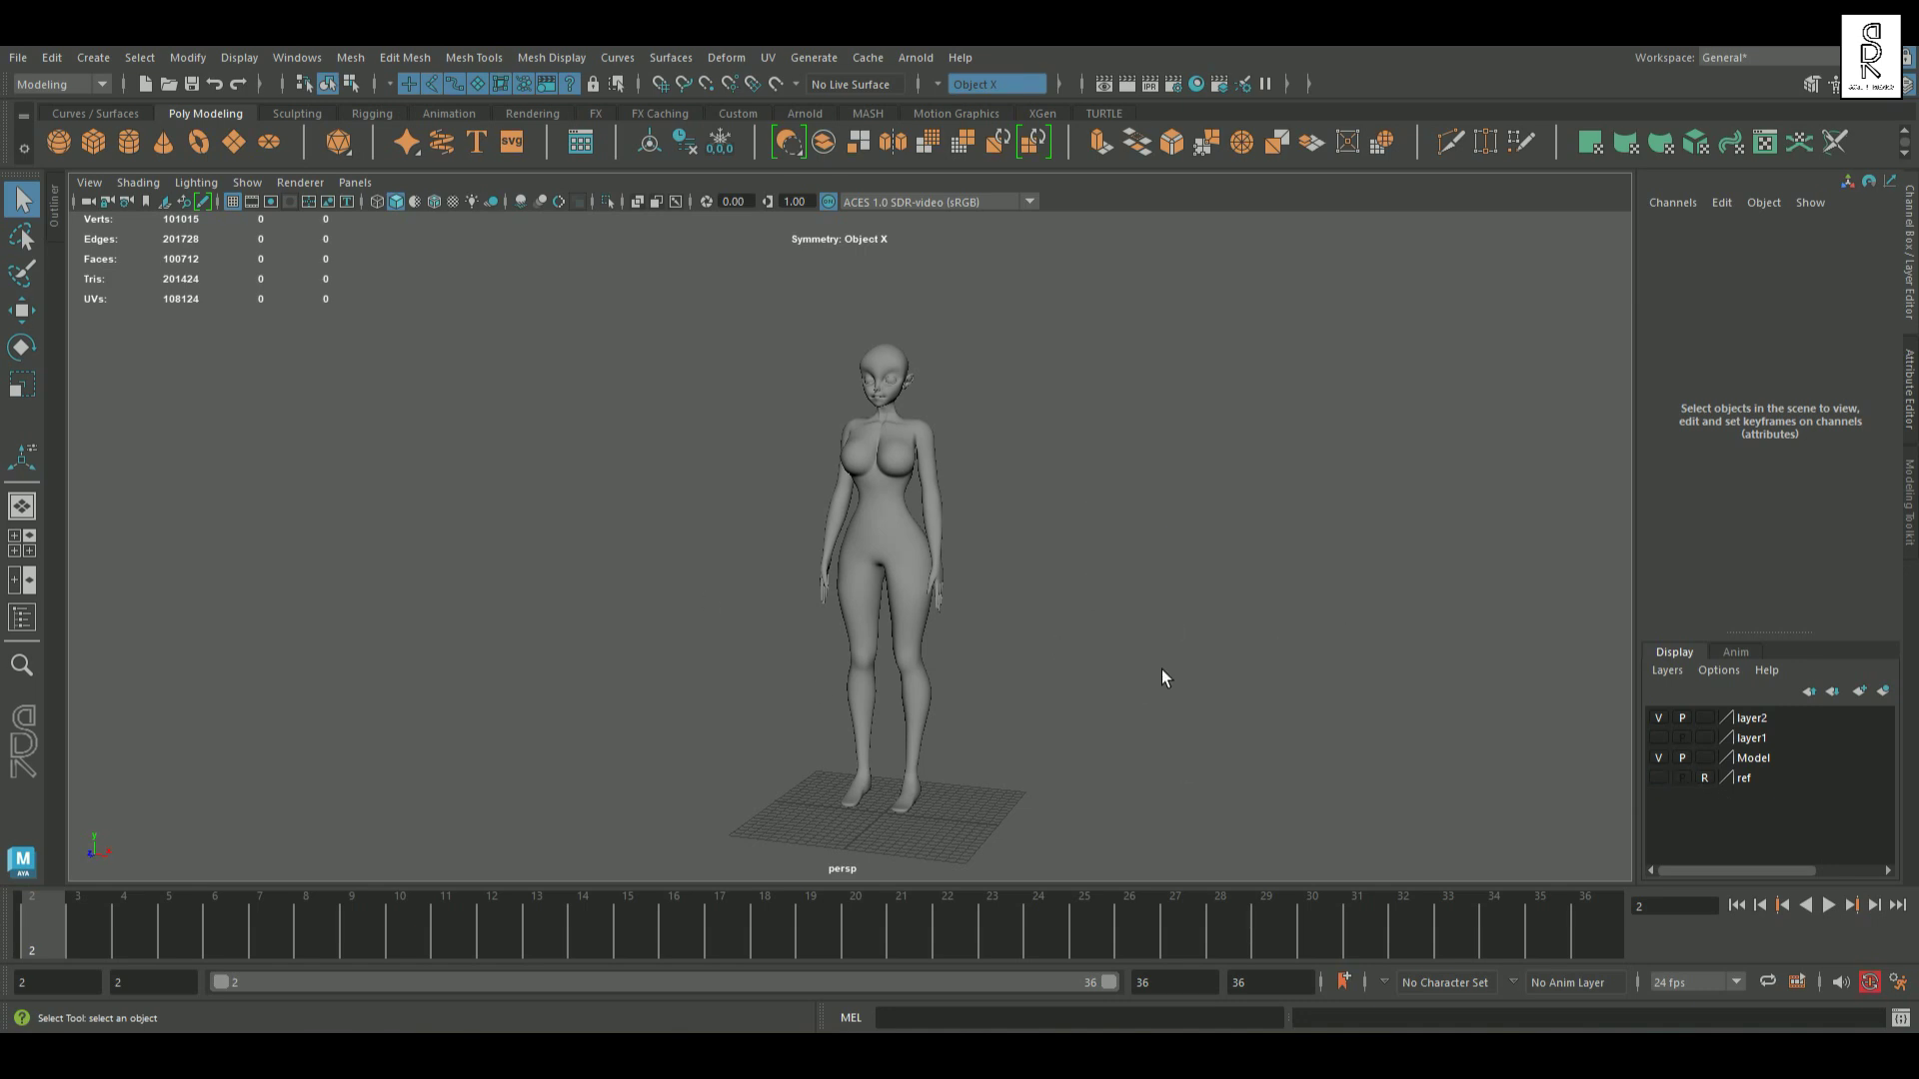
alt+drag(1165, 669, 1201, 684)
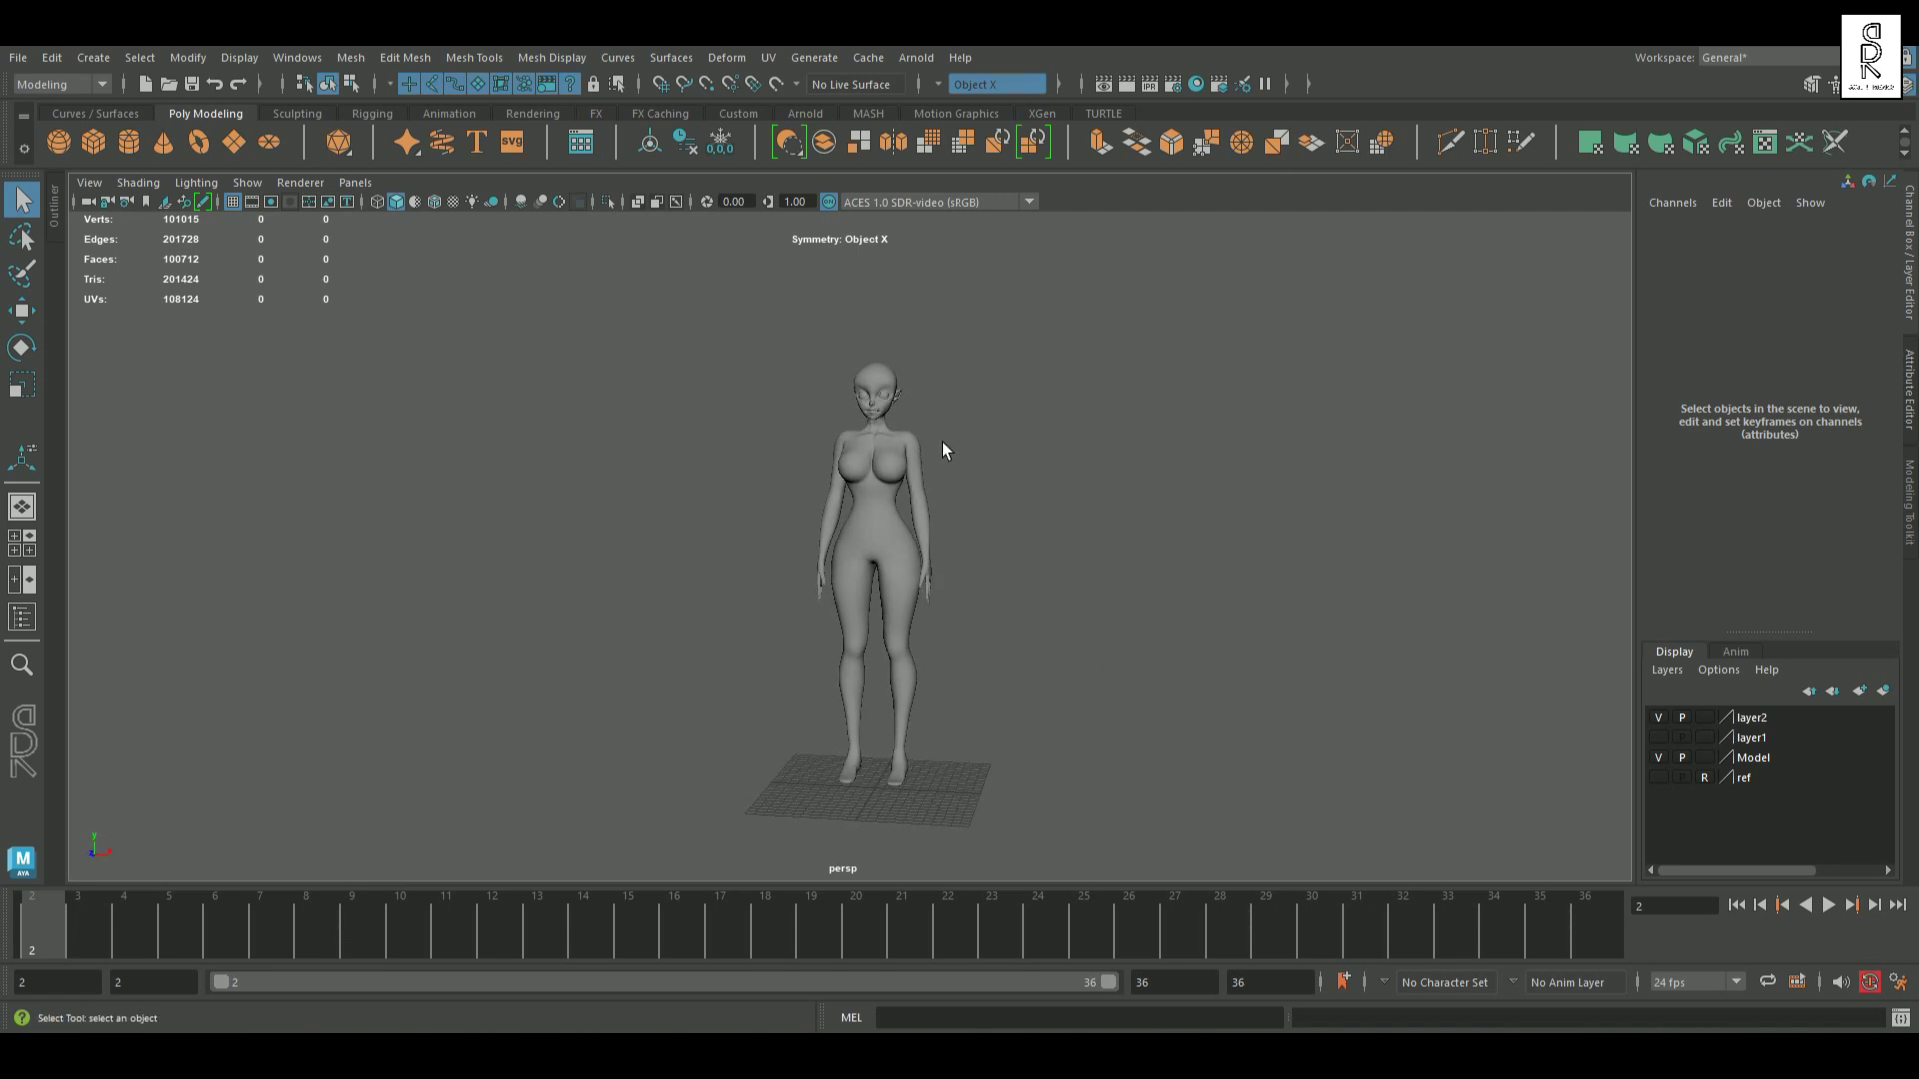
alt+drag(950, 643, 991, 648)
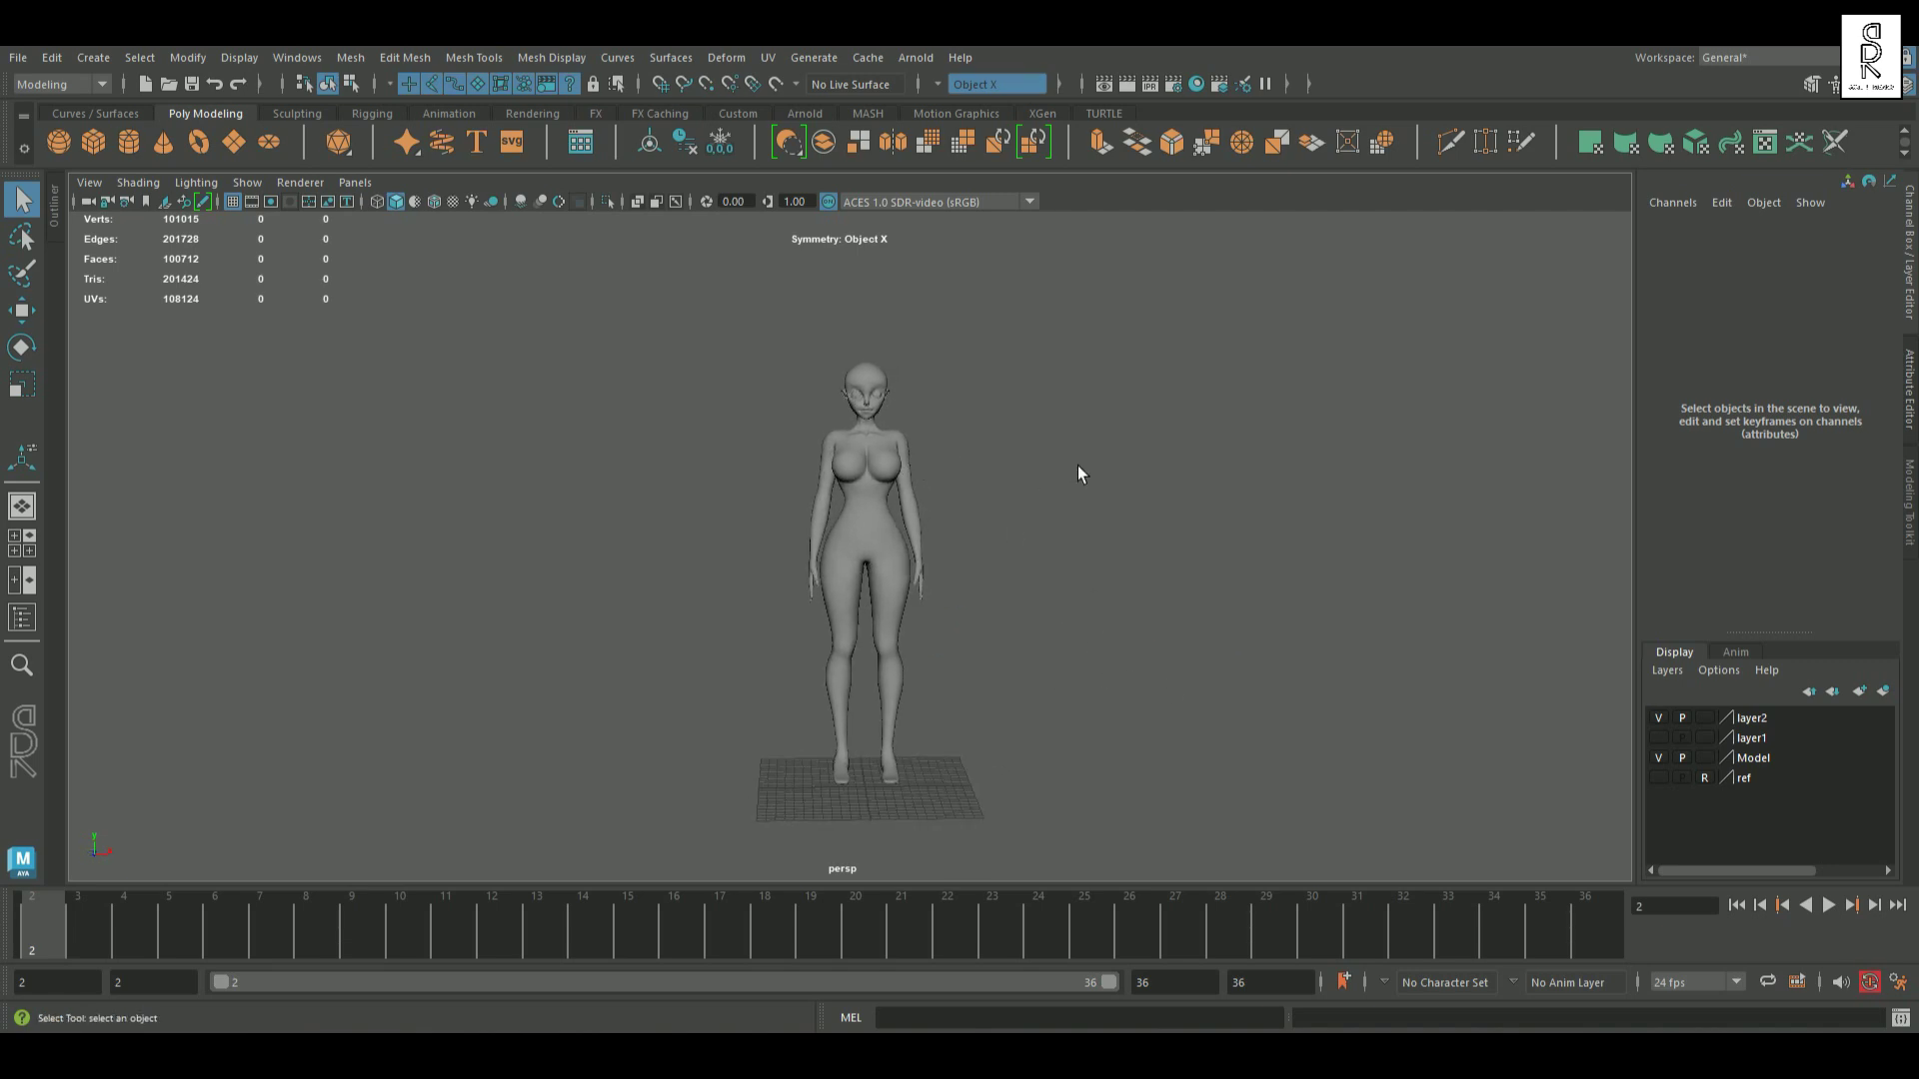
alt+drag(1057, 655, 1142, 656)
Step: Select the faces of both hands on the body mesh in the front view, then return to perspective
click(944, 500)
key(space)
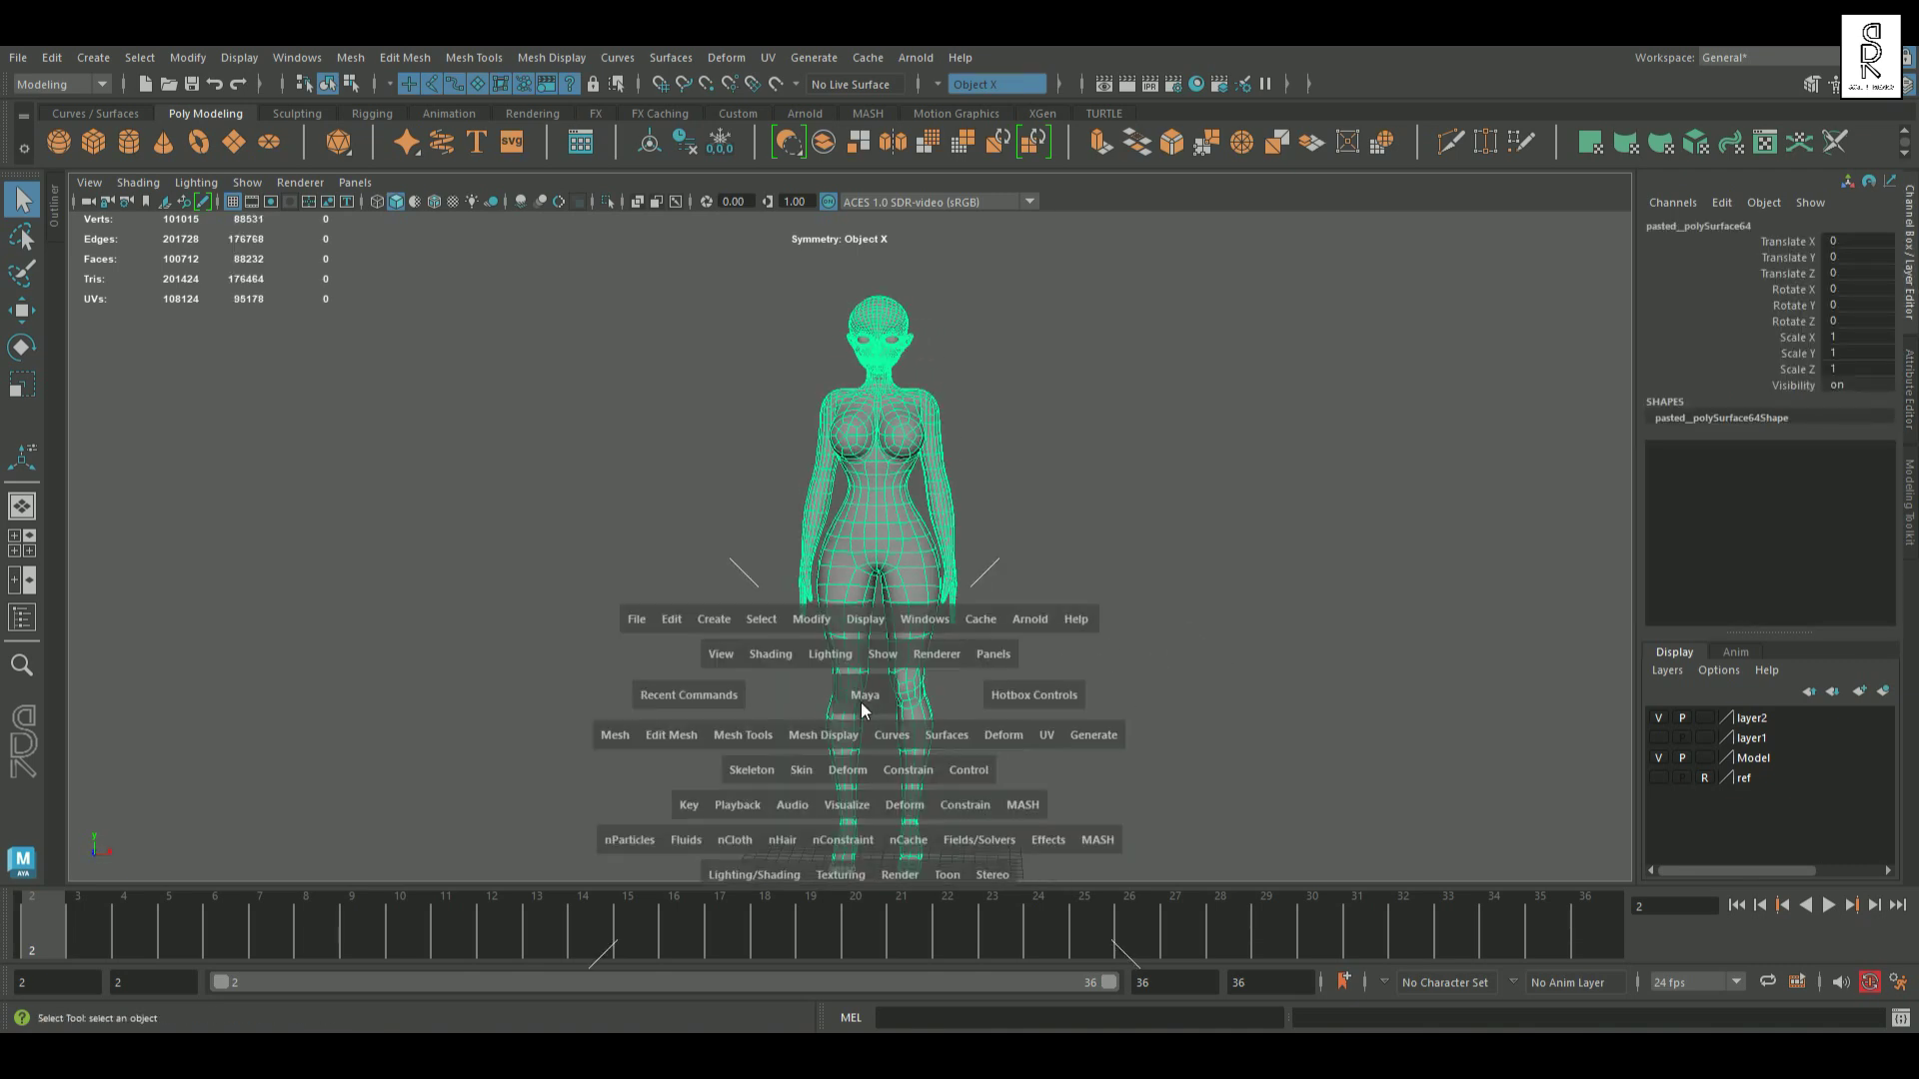
key(space)
alt+right_drag(1221, 627, 1057, 610)
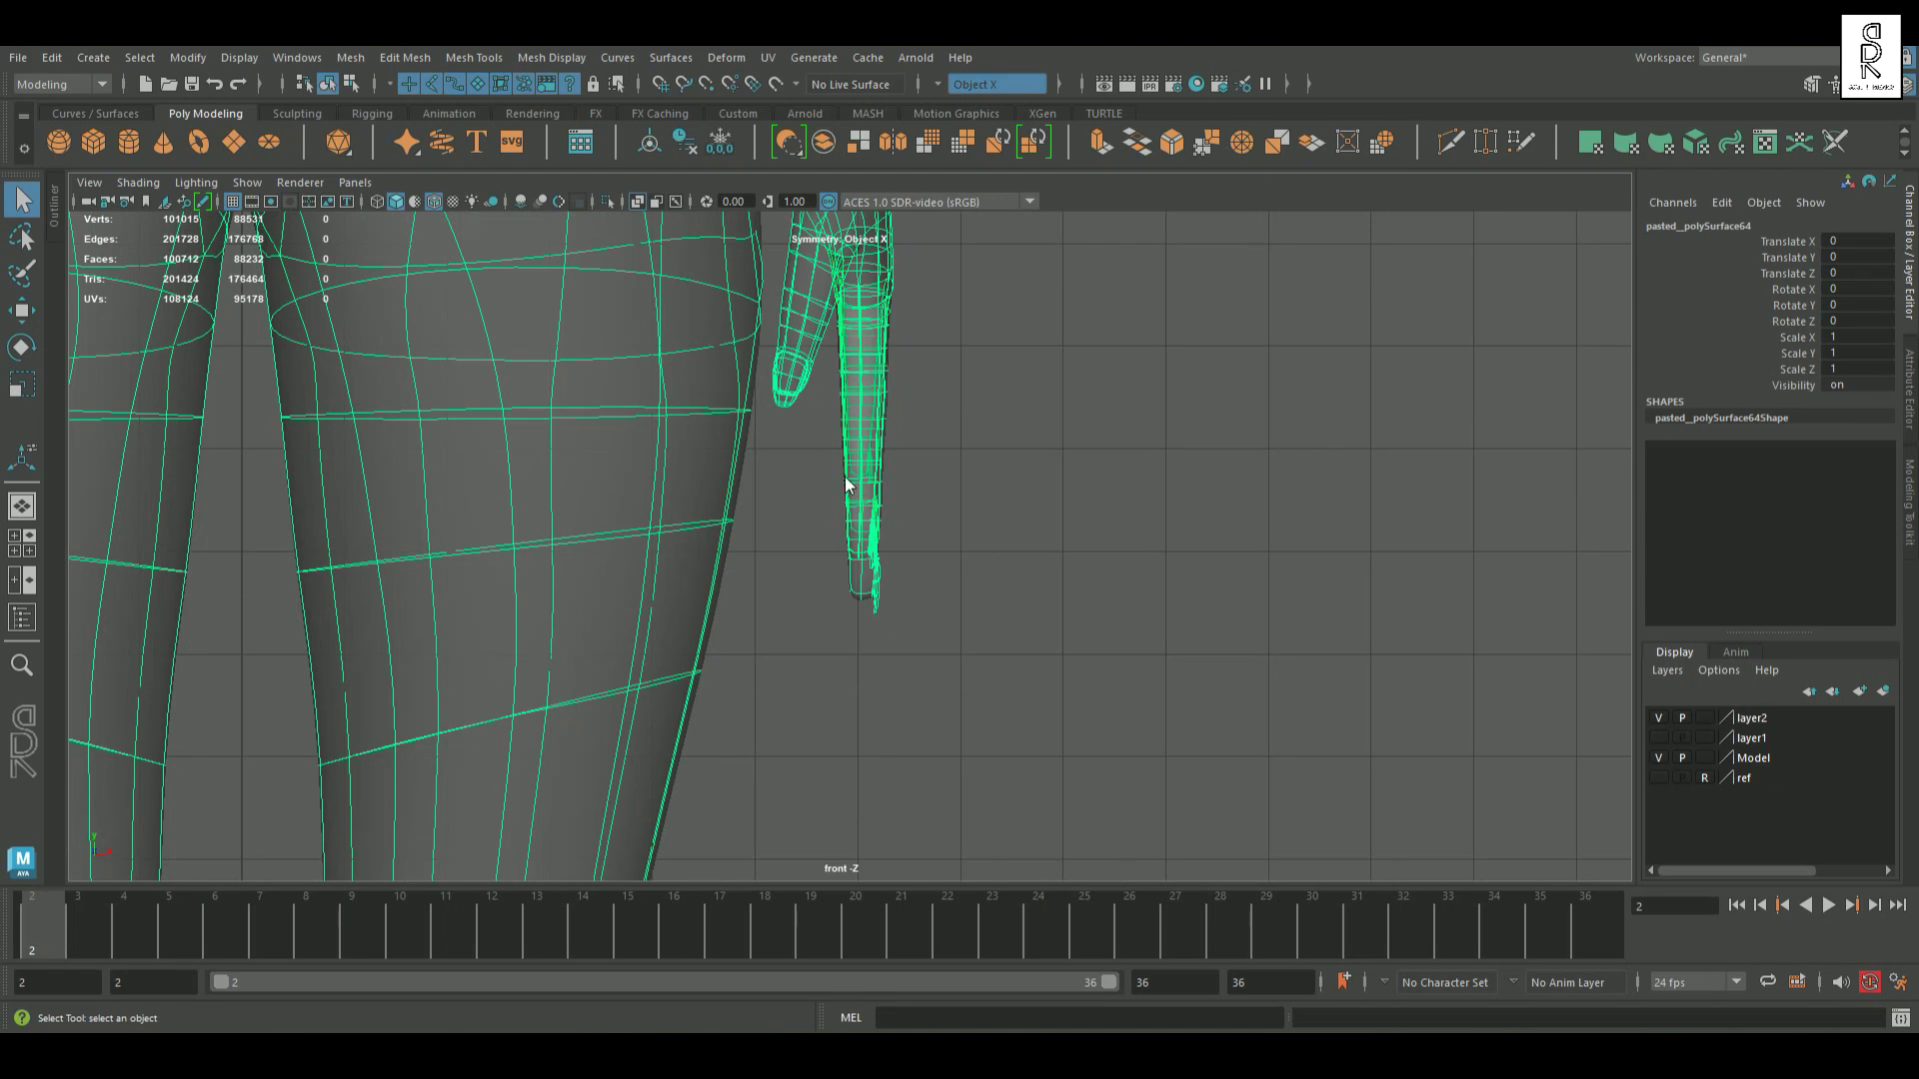
right_drag(844, 477, 1100, 679)
drag(1117, 714, 825, 438)
key(space)
key(space)
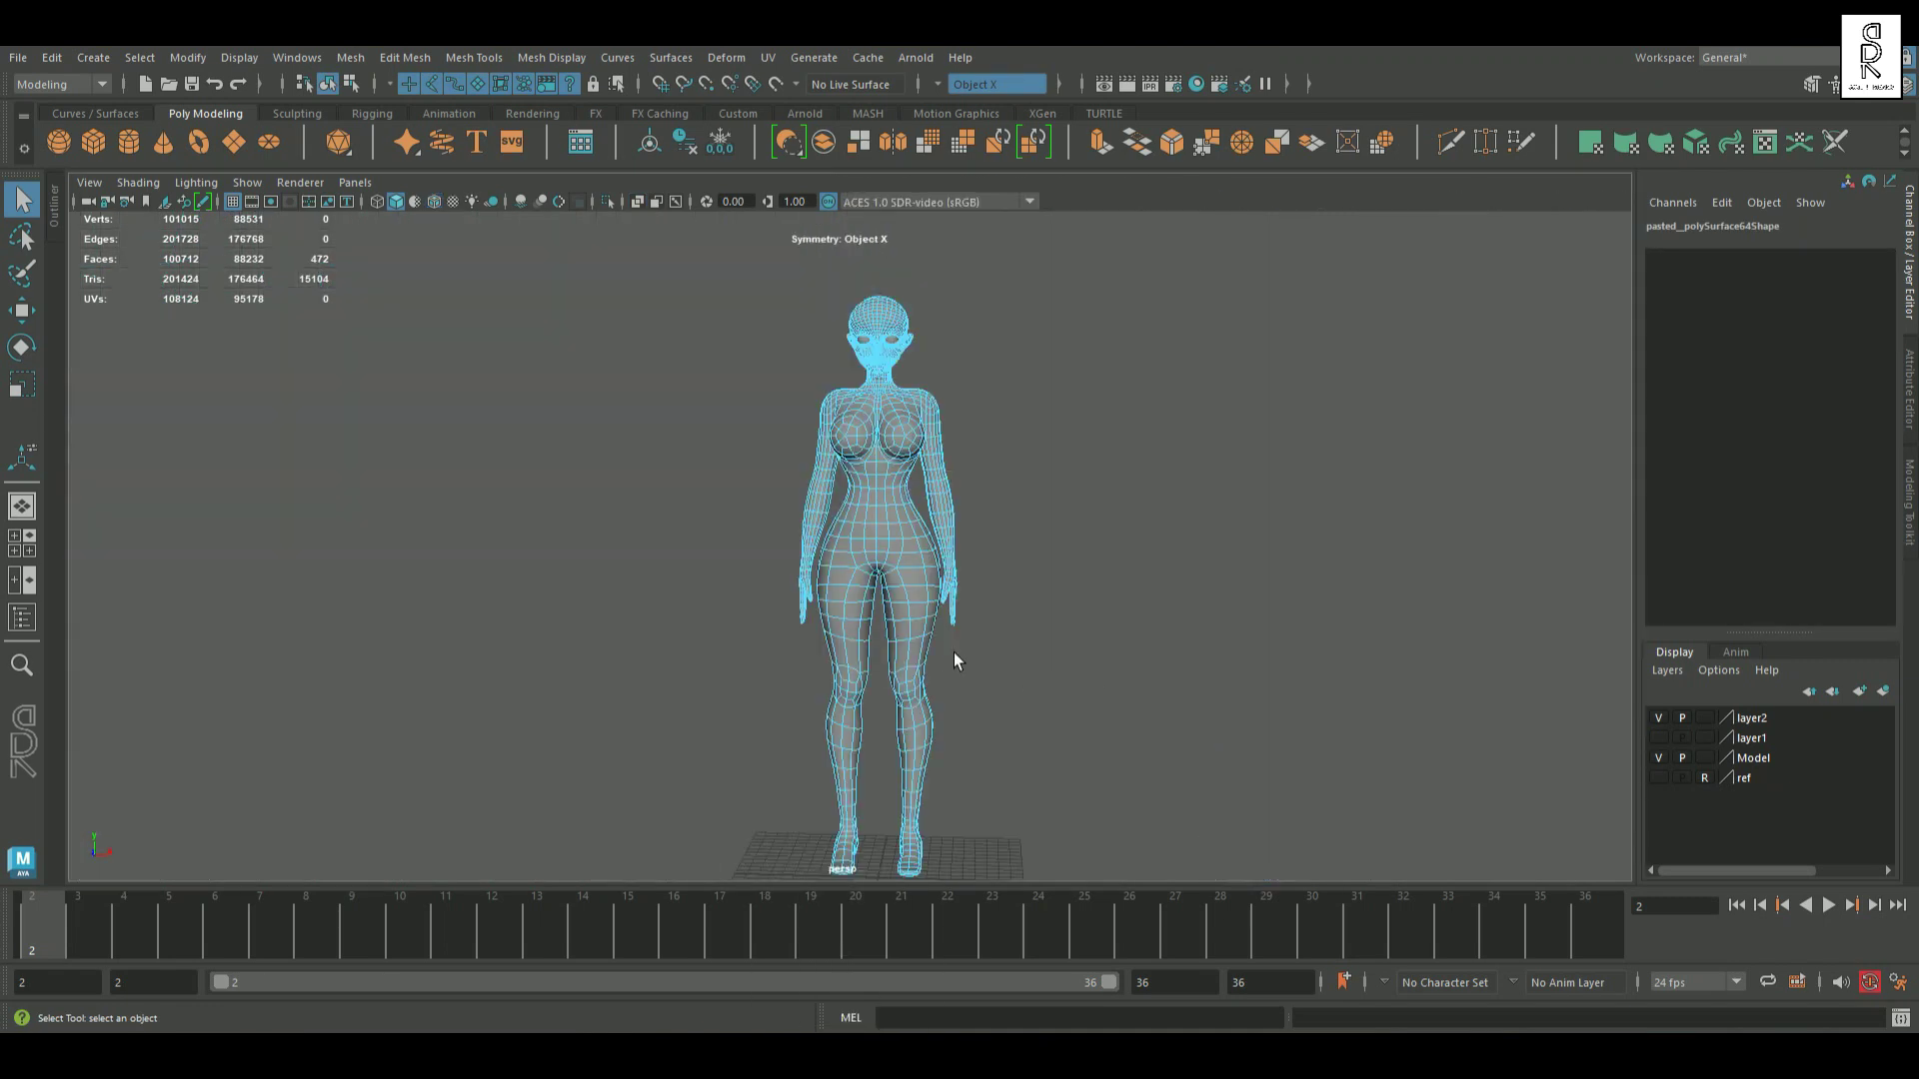
Step: Grow the face selection from the hands up along both arms to the upper arms
alt+drag(954, 652, 1107, 653)
alt+right_drag(1045, 699, 1189, 542)
ctrl+shift+right_click(1171, 495)
mouse_move(1172, 495)
mouse_down()
mouse_move(1112, 384)
mouse_move(1104, 443)
mouse_move(1153, 446)
mouse_move(1172, 494)
mouse_up()
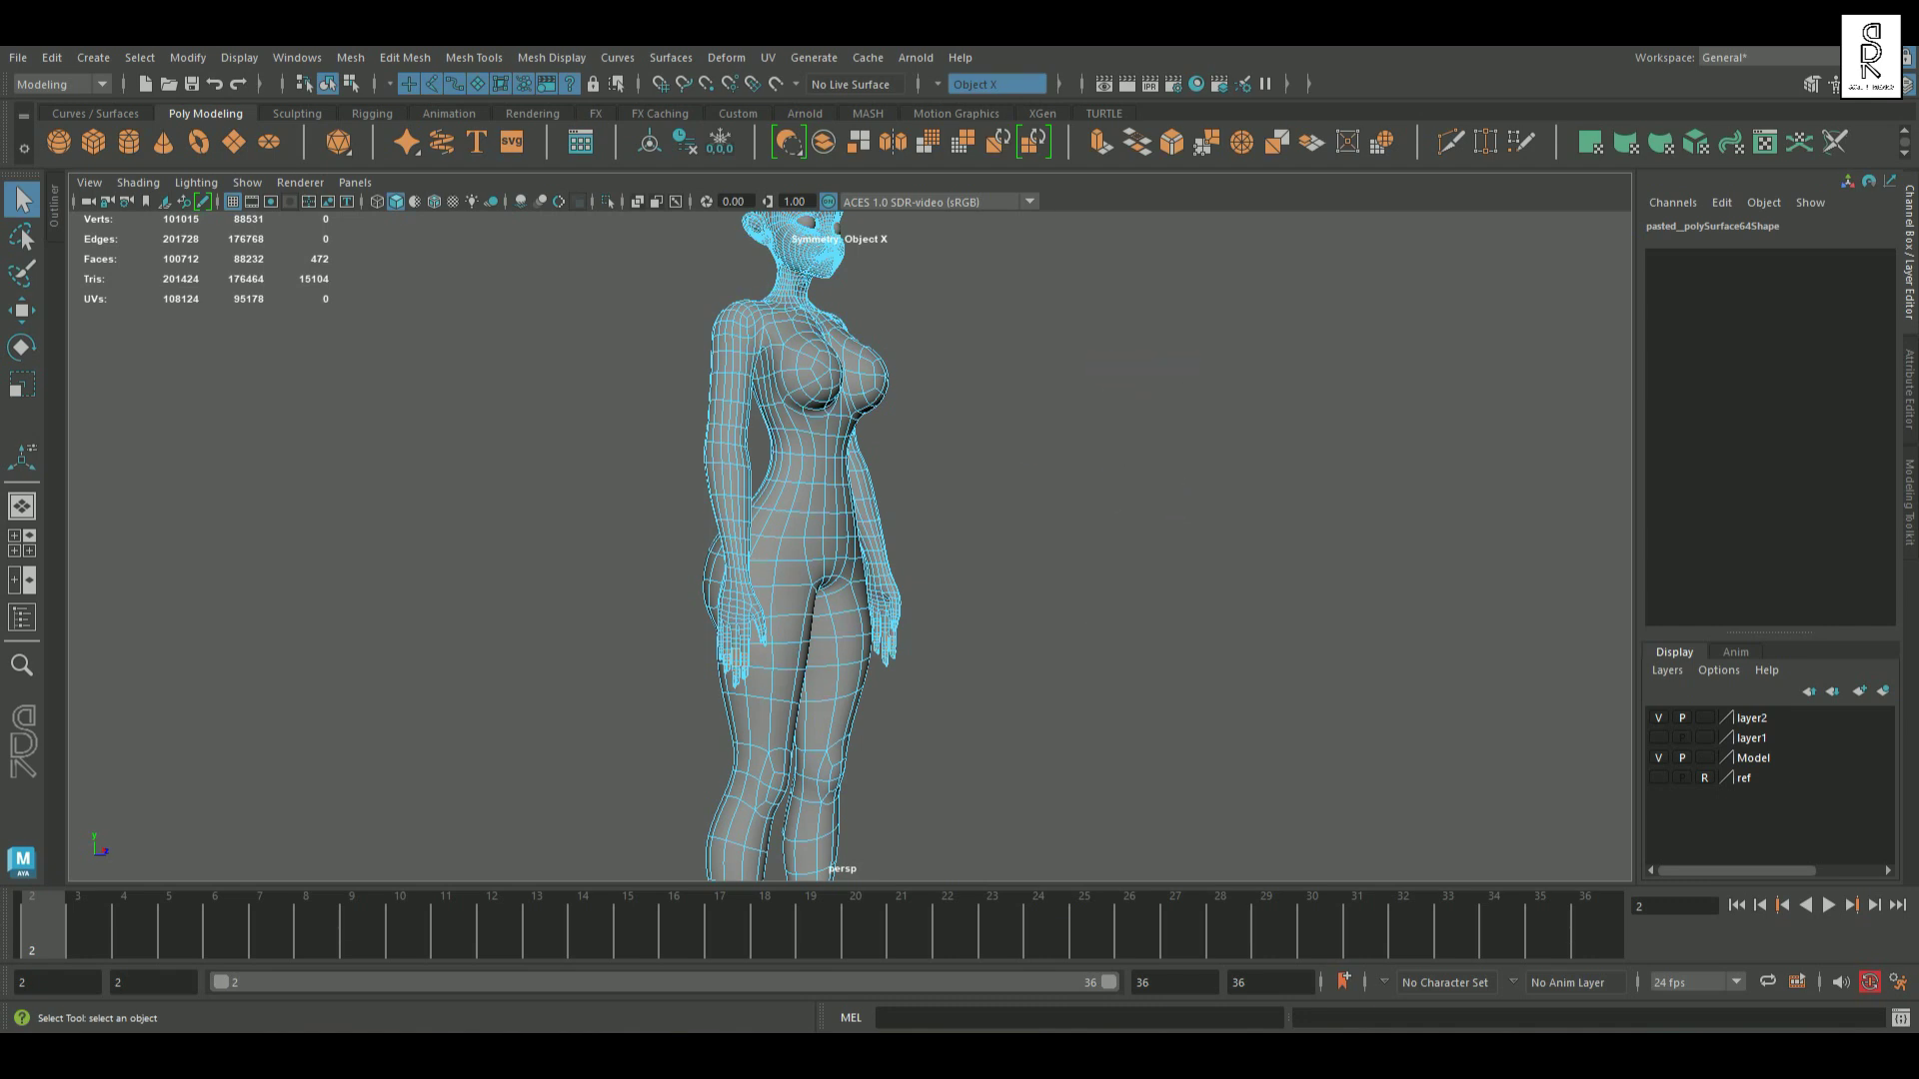
alt+drag(1311, 702, 1201, 716)
key(shift+period)
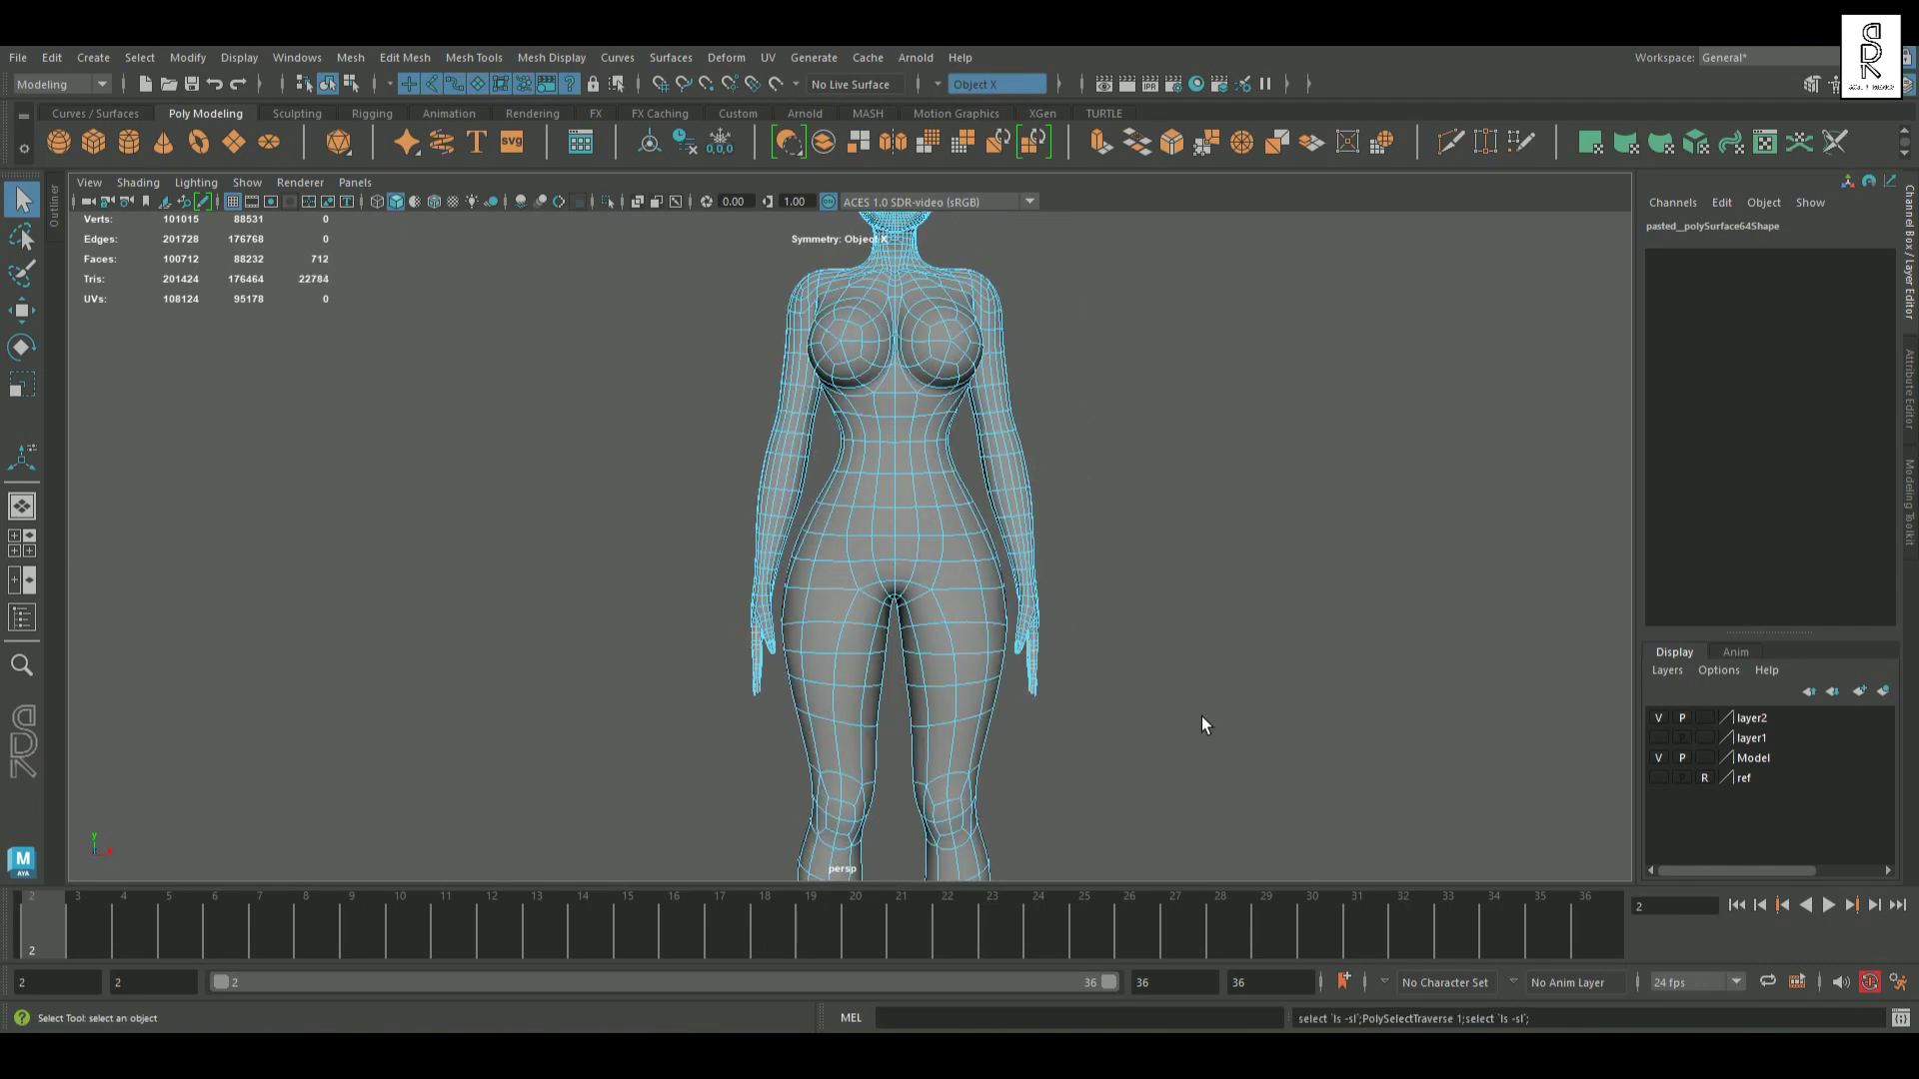
key(shift+period)
key(shift+period)
key(shift+period)
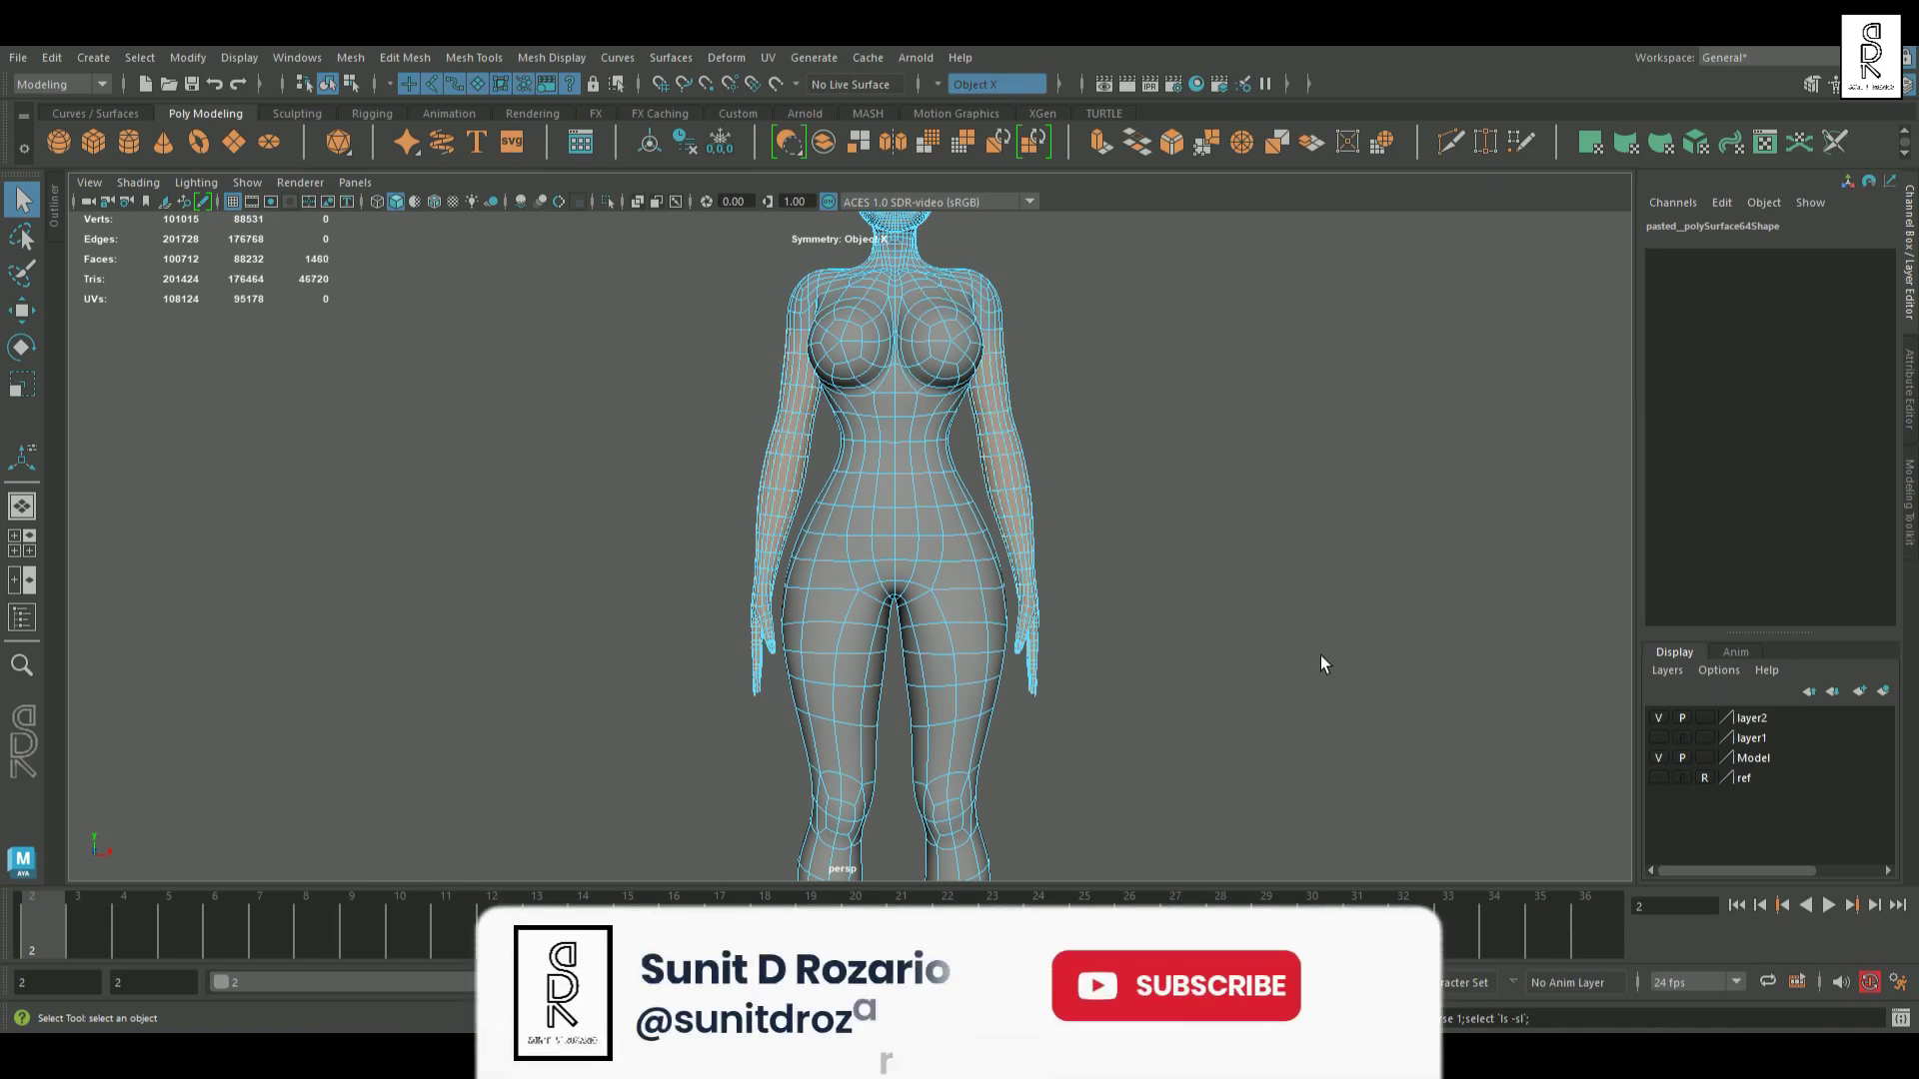
Step: Extend the arm face selection two more loops up to the shoulders
alt+middle_drag(780, 323, 667, 506)
alt+right_drag(668, 507, 830, 615)
alt+drag(831, 615, 689, 625)
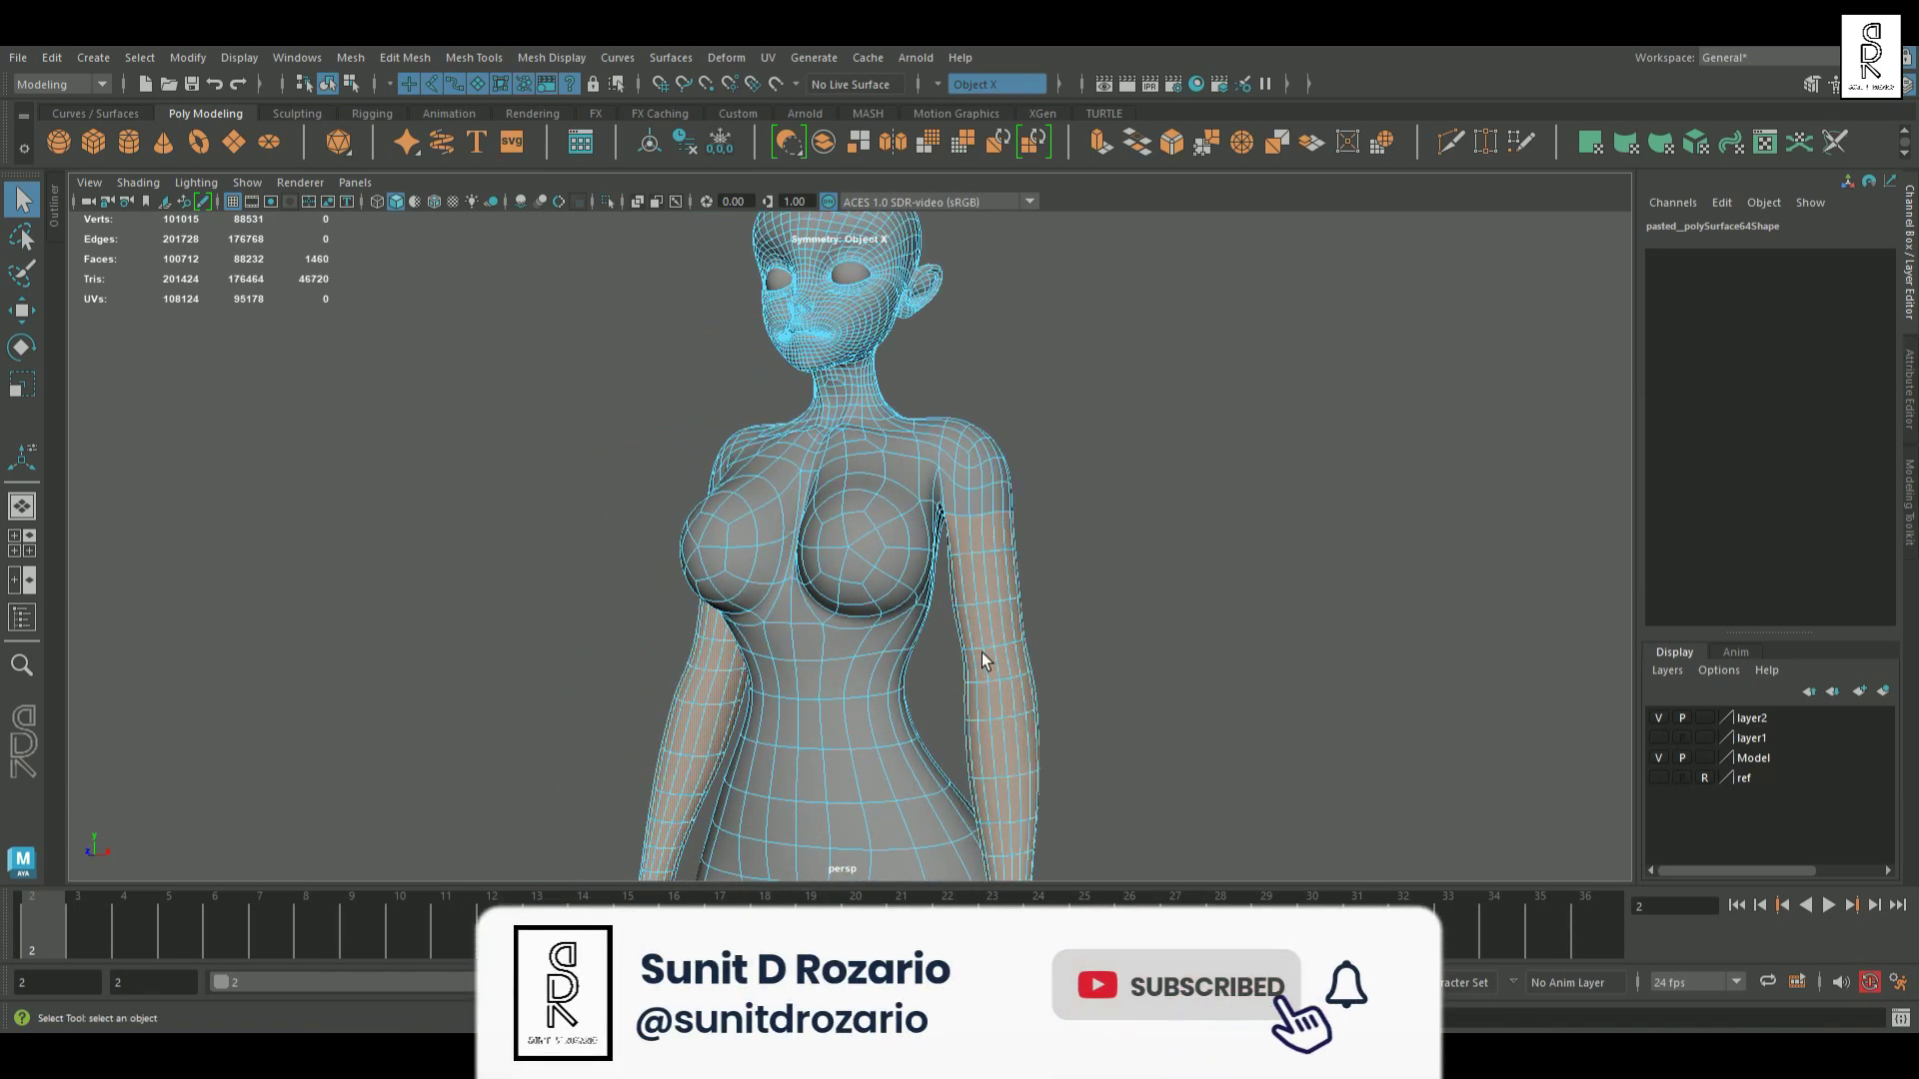
alt+middle_drag(981, 651, 812, 617)
alt+right_drag(812, 617, 1076, 663)
alt+drag(1076, 664, 1126, 675)
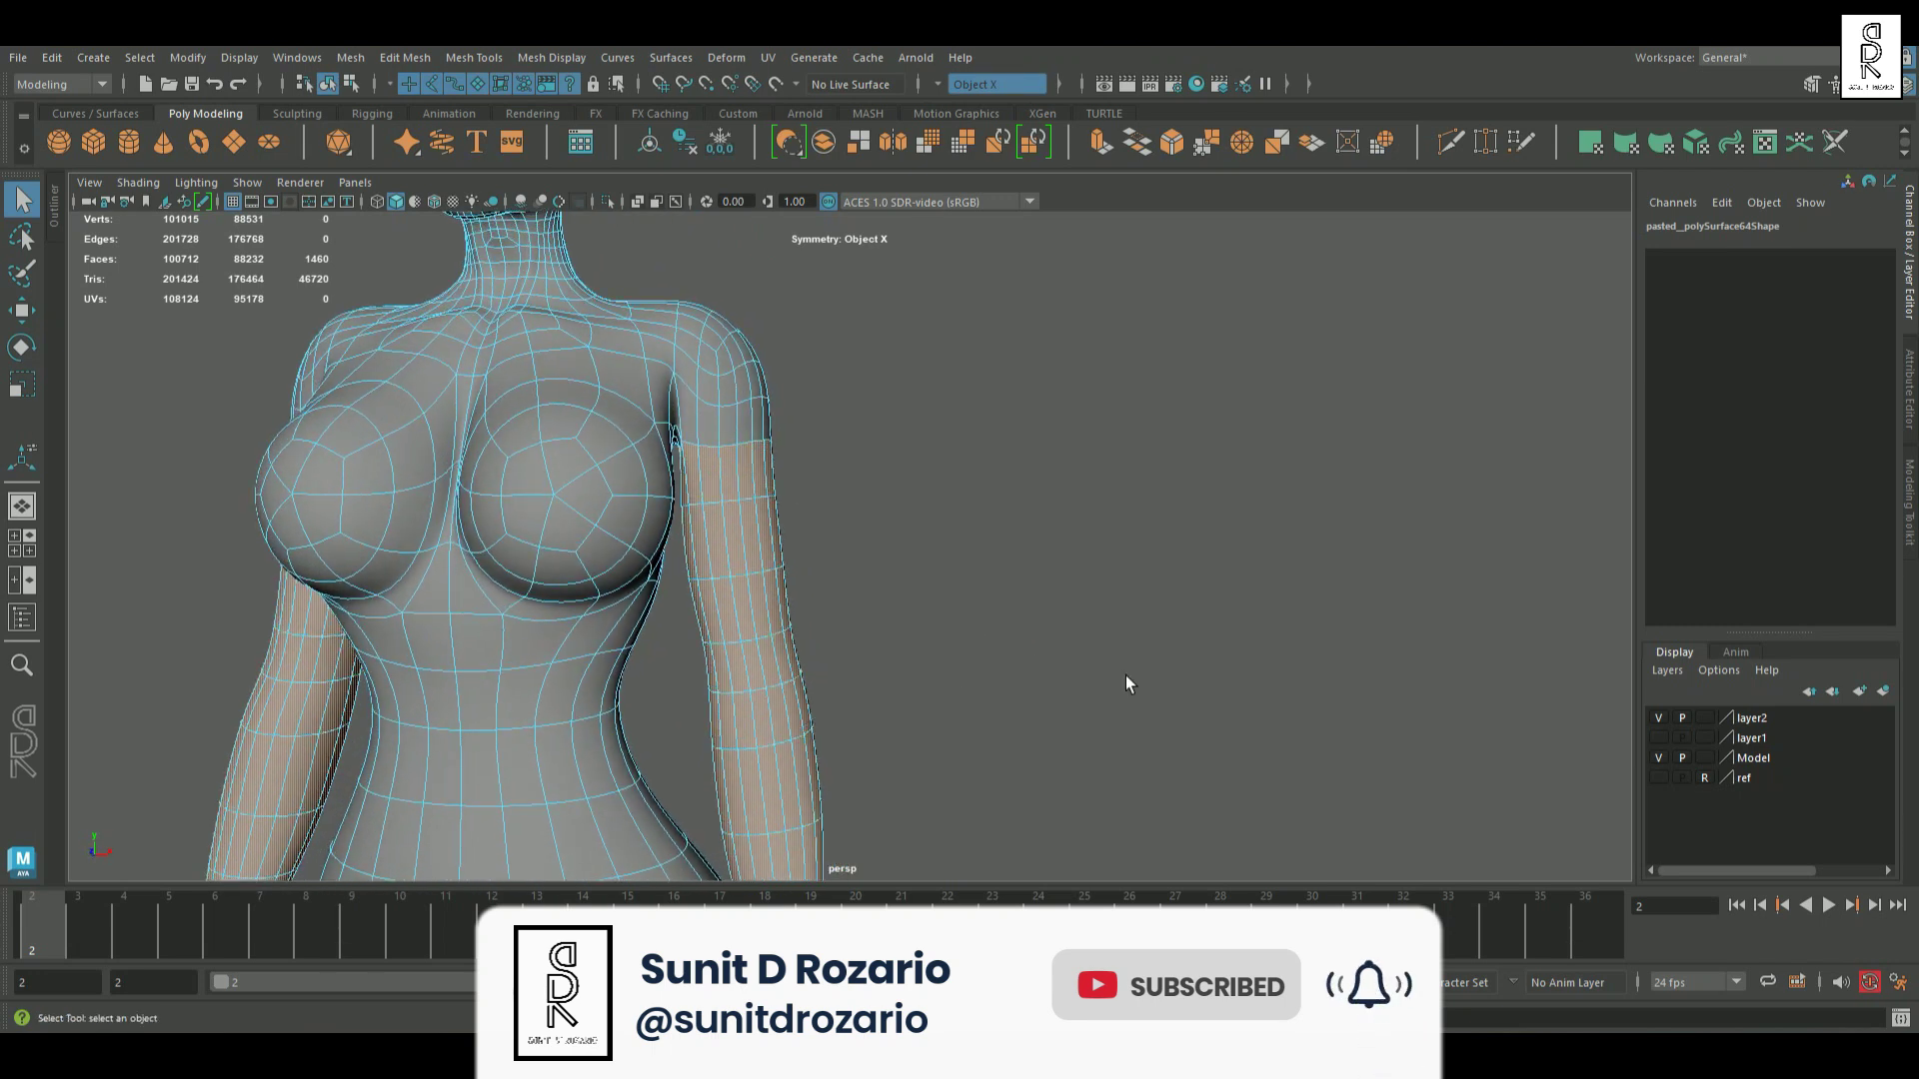
key(shift+period)
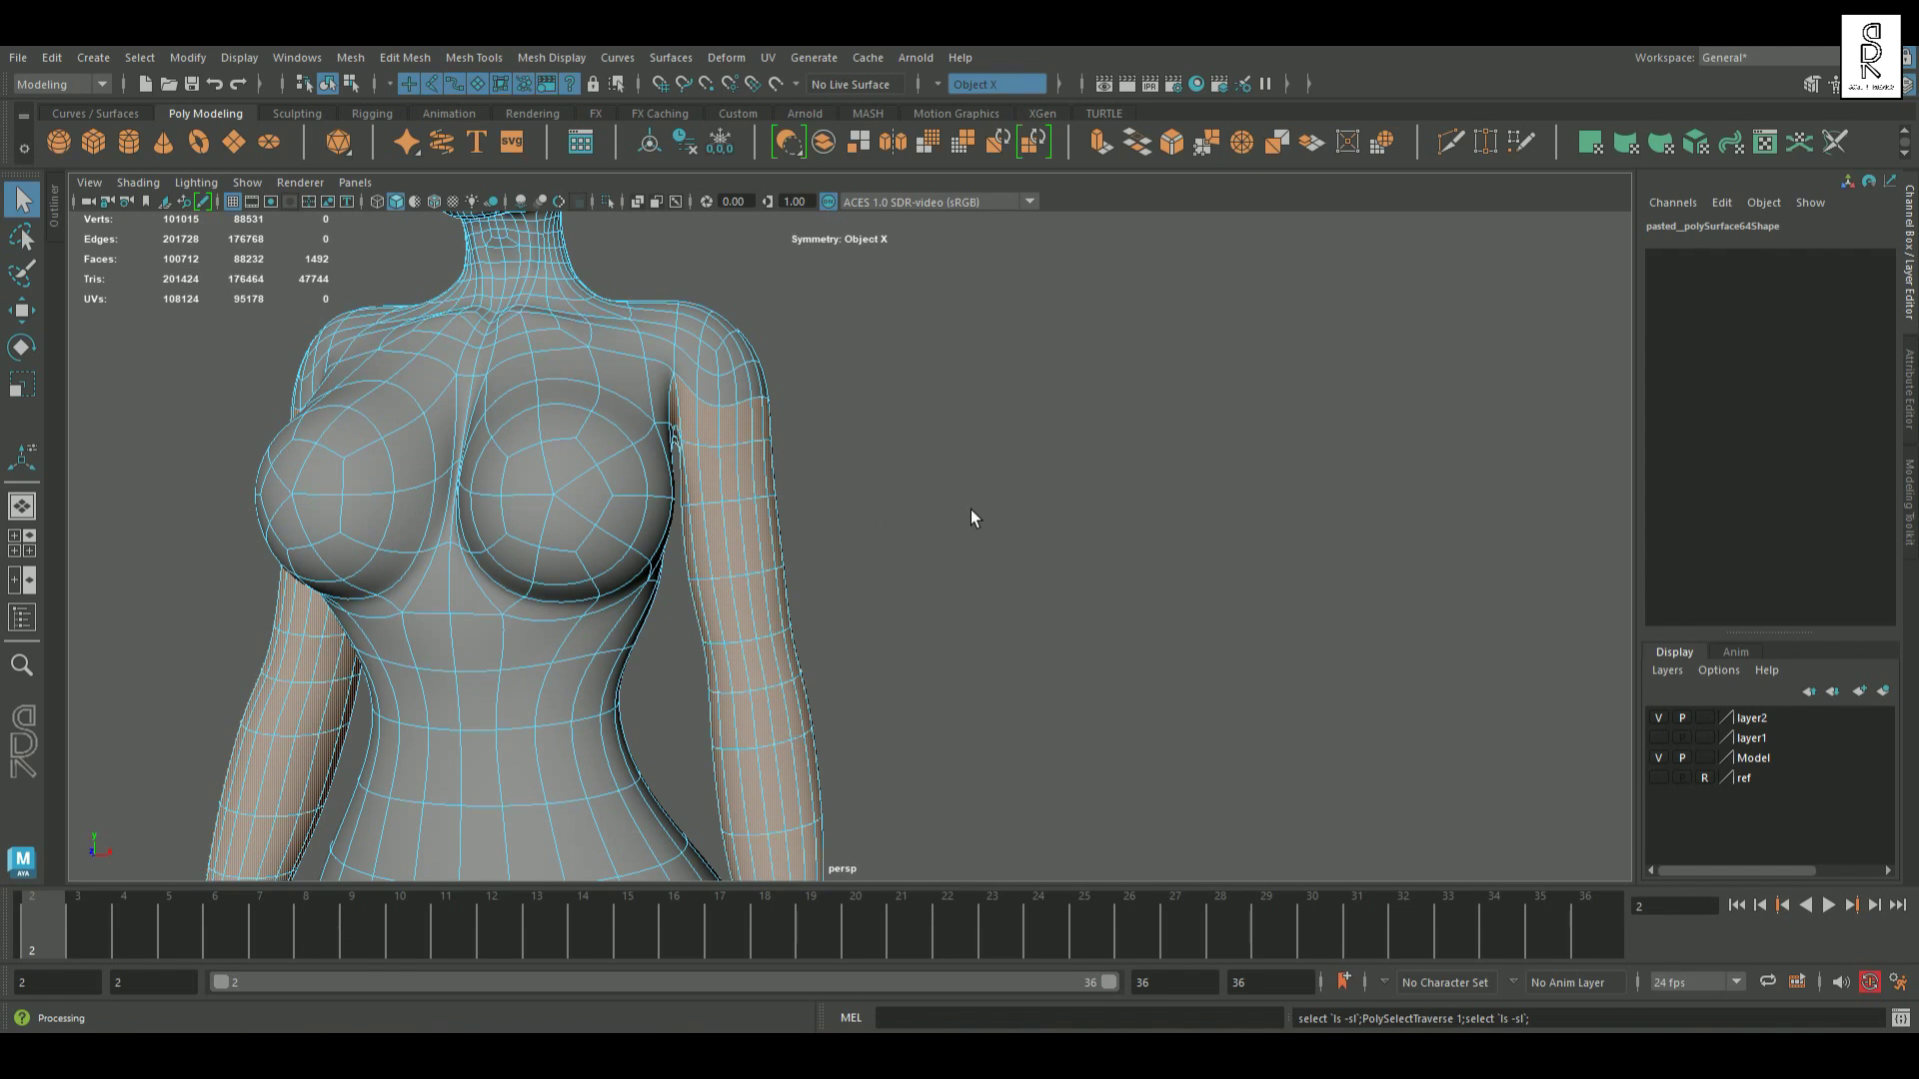
key(shift+period)
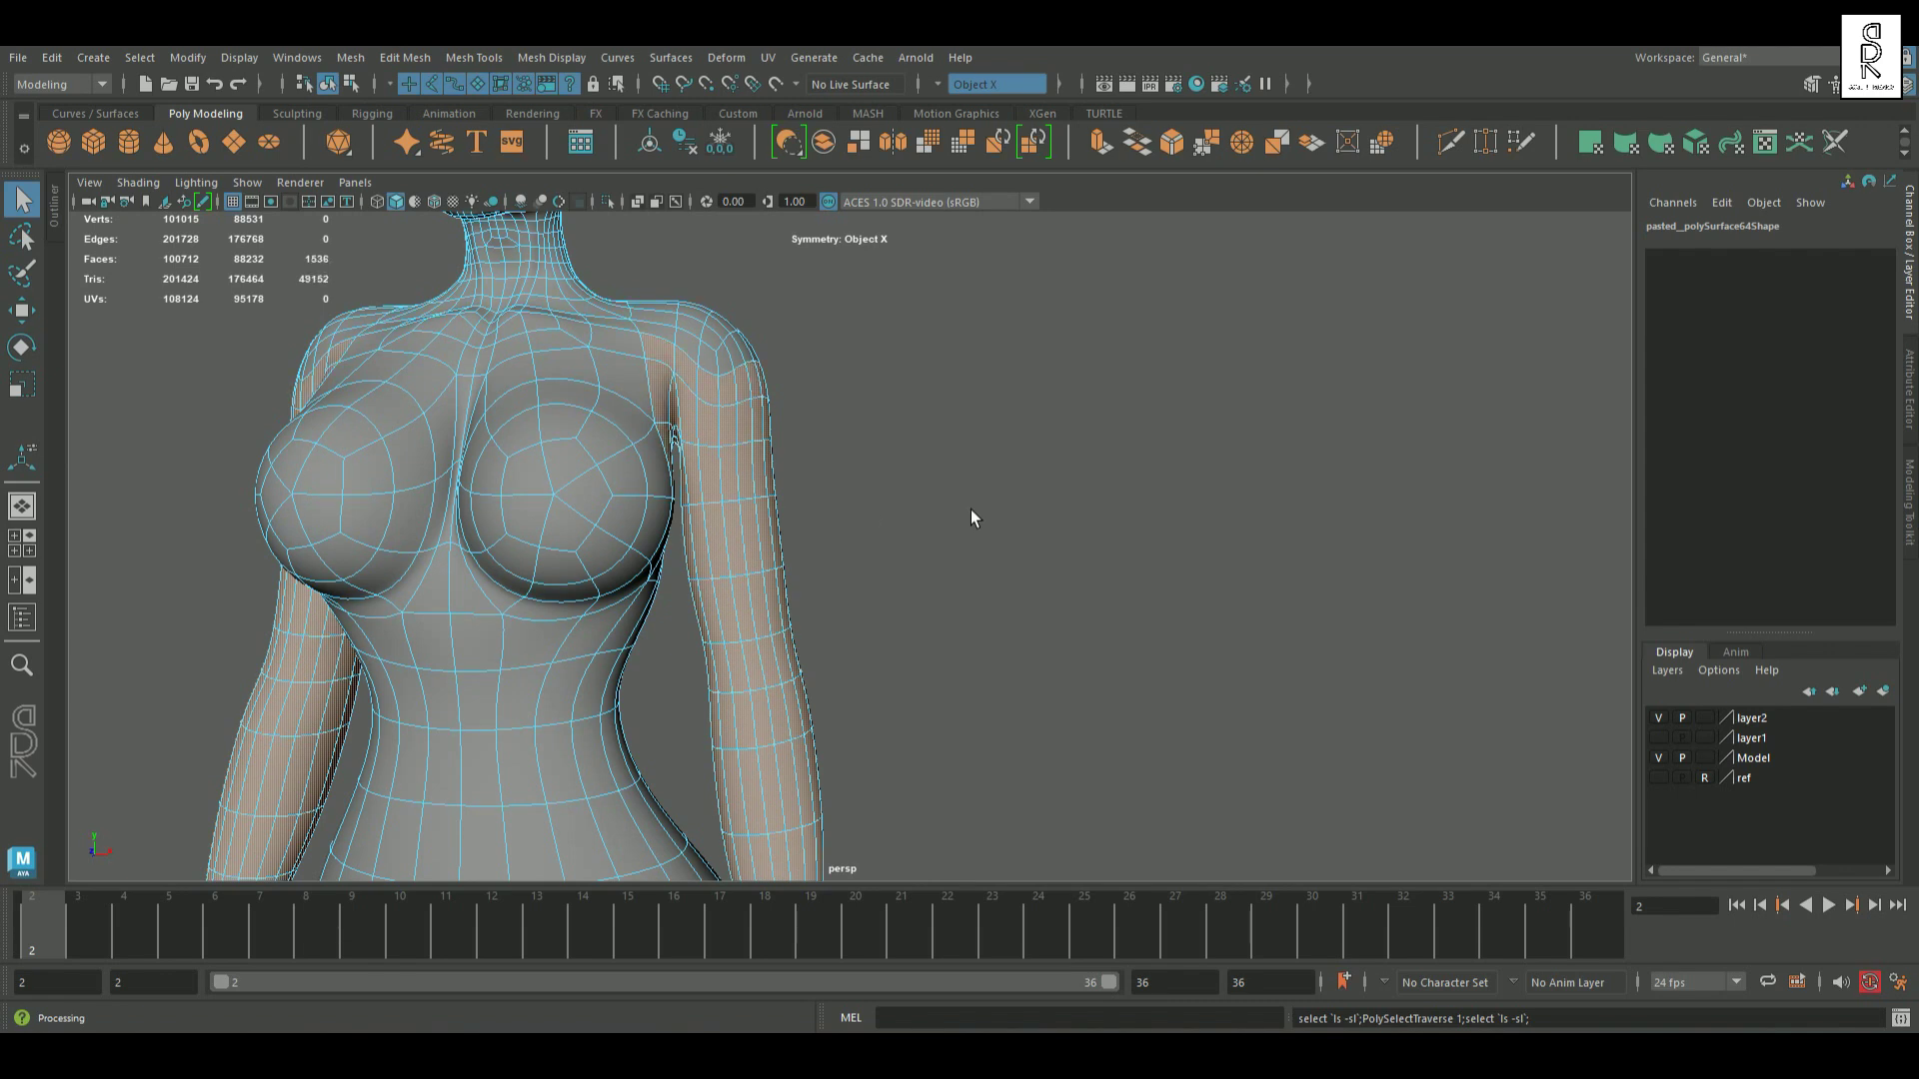
Step: Deselect the extra chest and underarm faces at the front of the shoulder
alt+drag(998, 469, 733, 436)
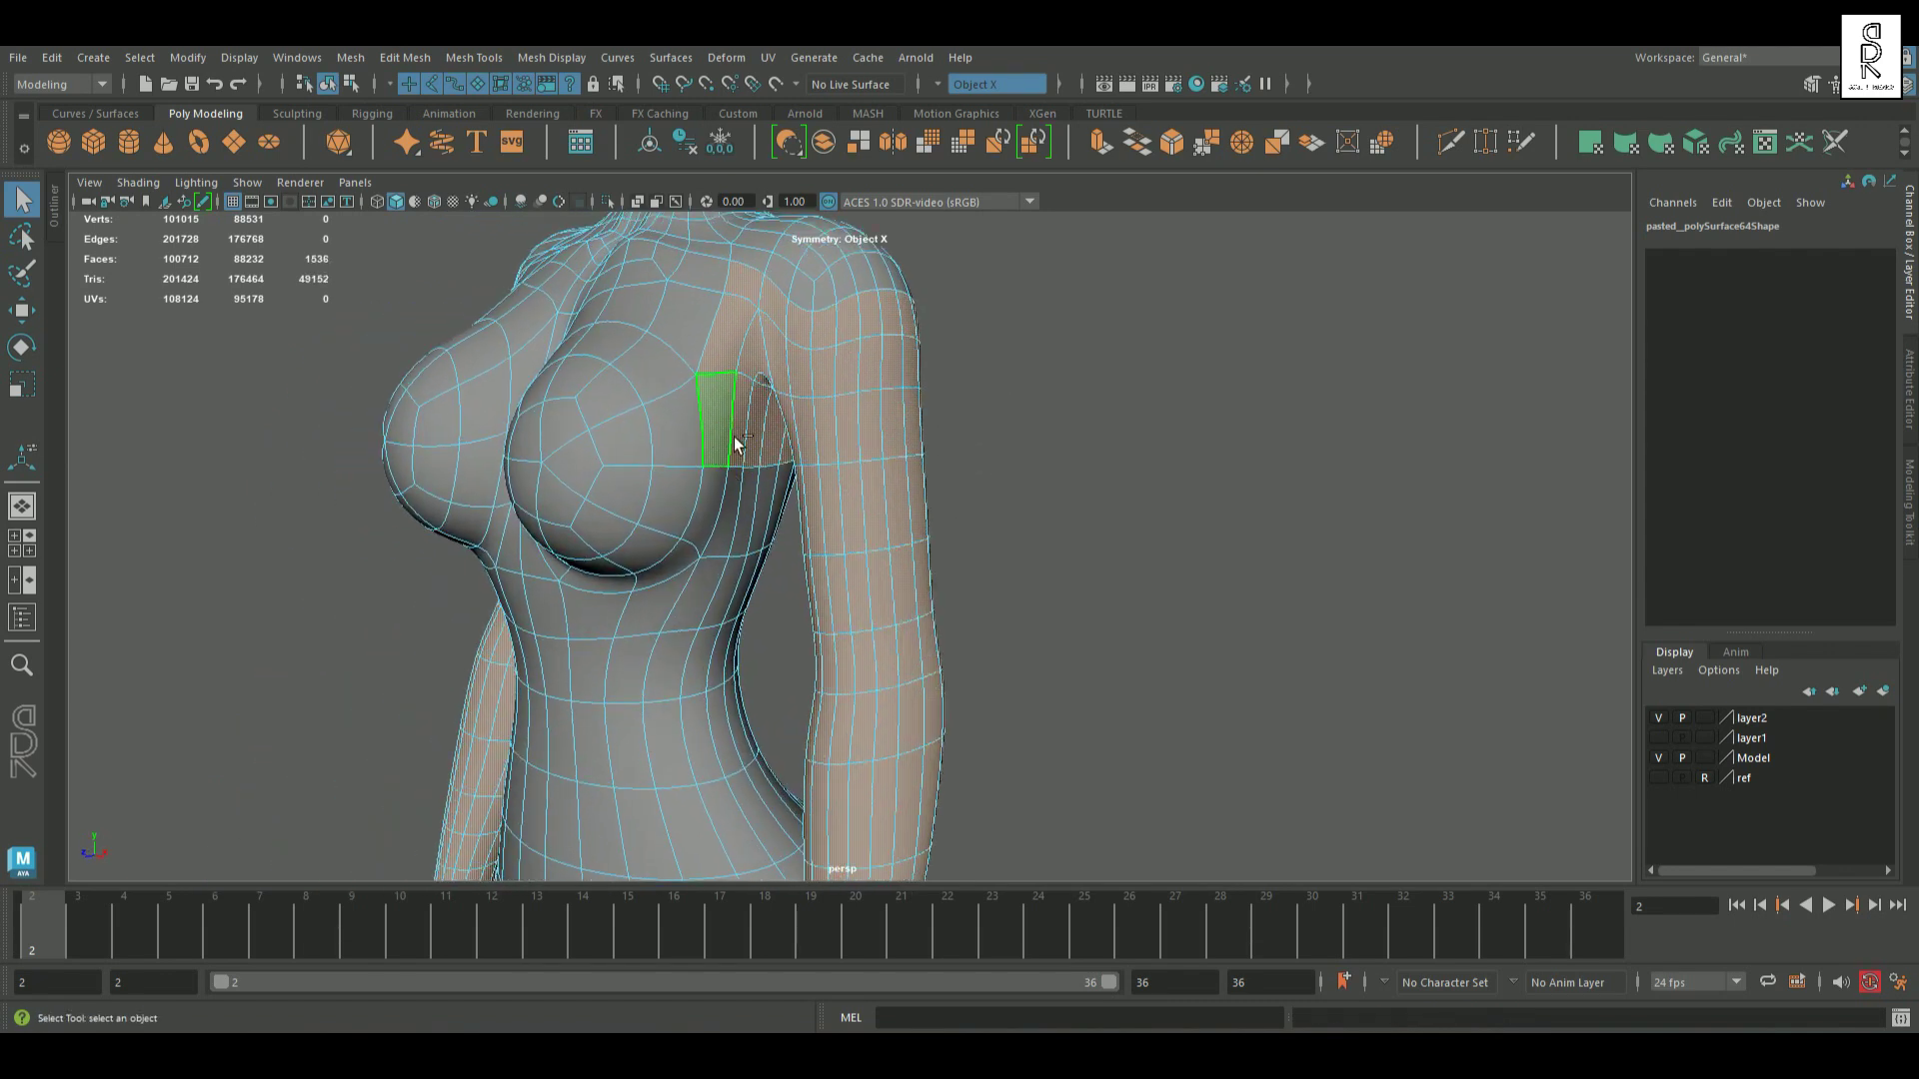
ctrl+click(734, 437)
ctrl+double_click(758, 446)
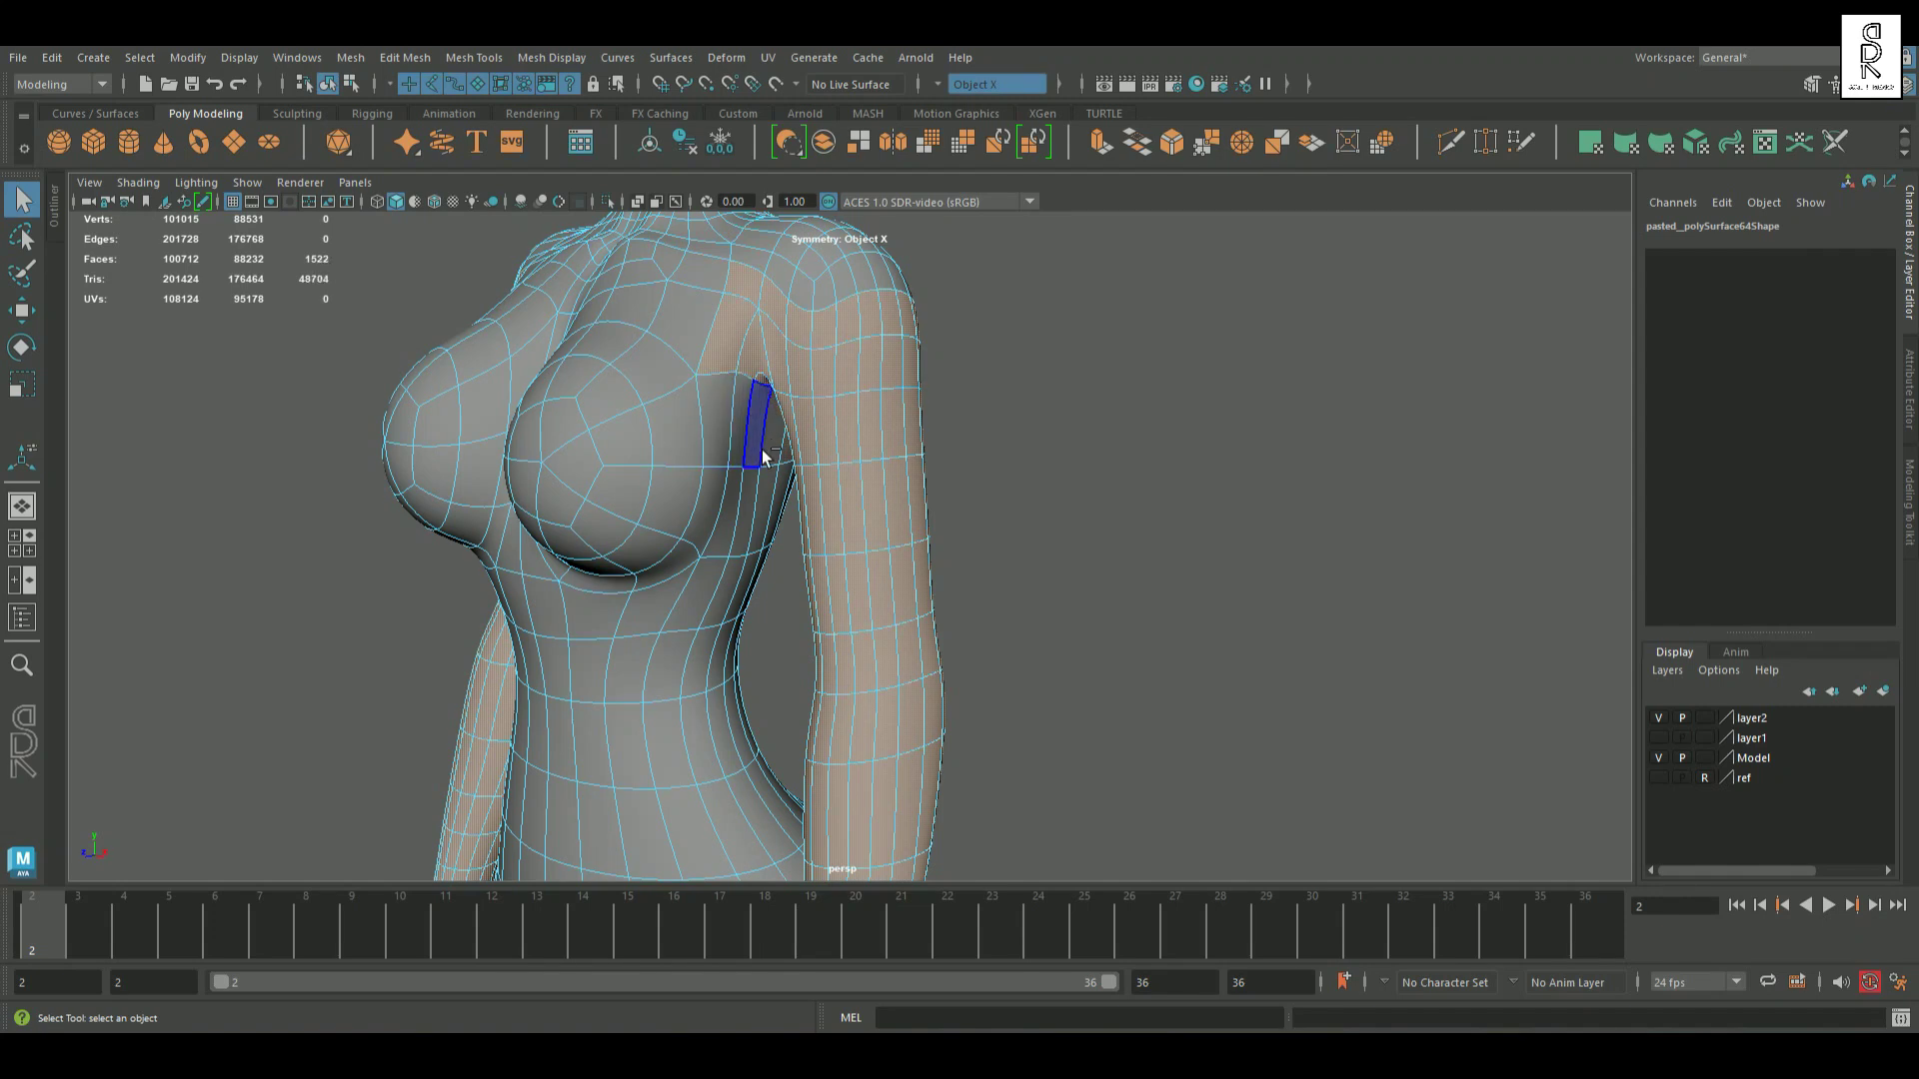
ctrl+click(734, 364)
ctrl+click(746, 296)
ctrl+click(766, 368)
Step: Deselect the extra torso and armpit faces at the back of the shoulder, leaving only the arms selected
alt+drag(1065, 382, 730, 390)
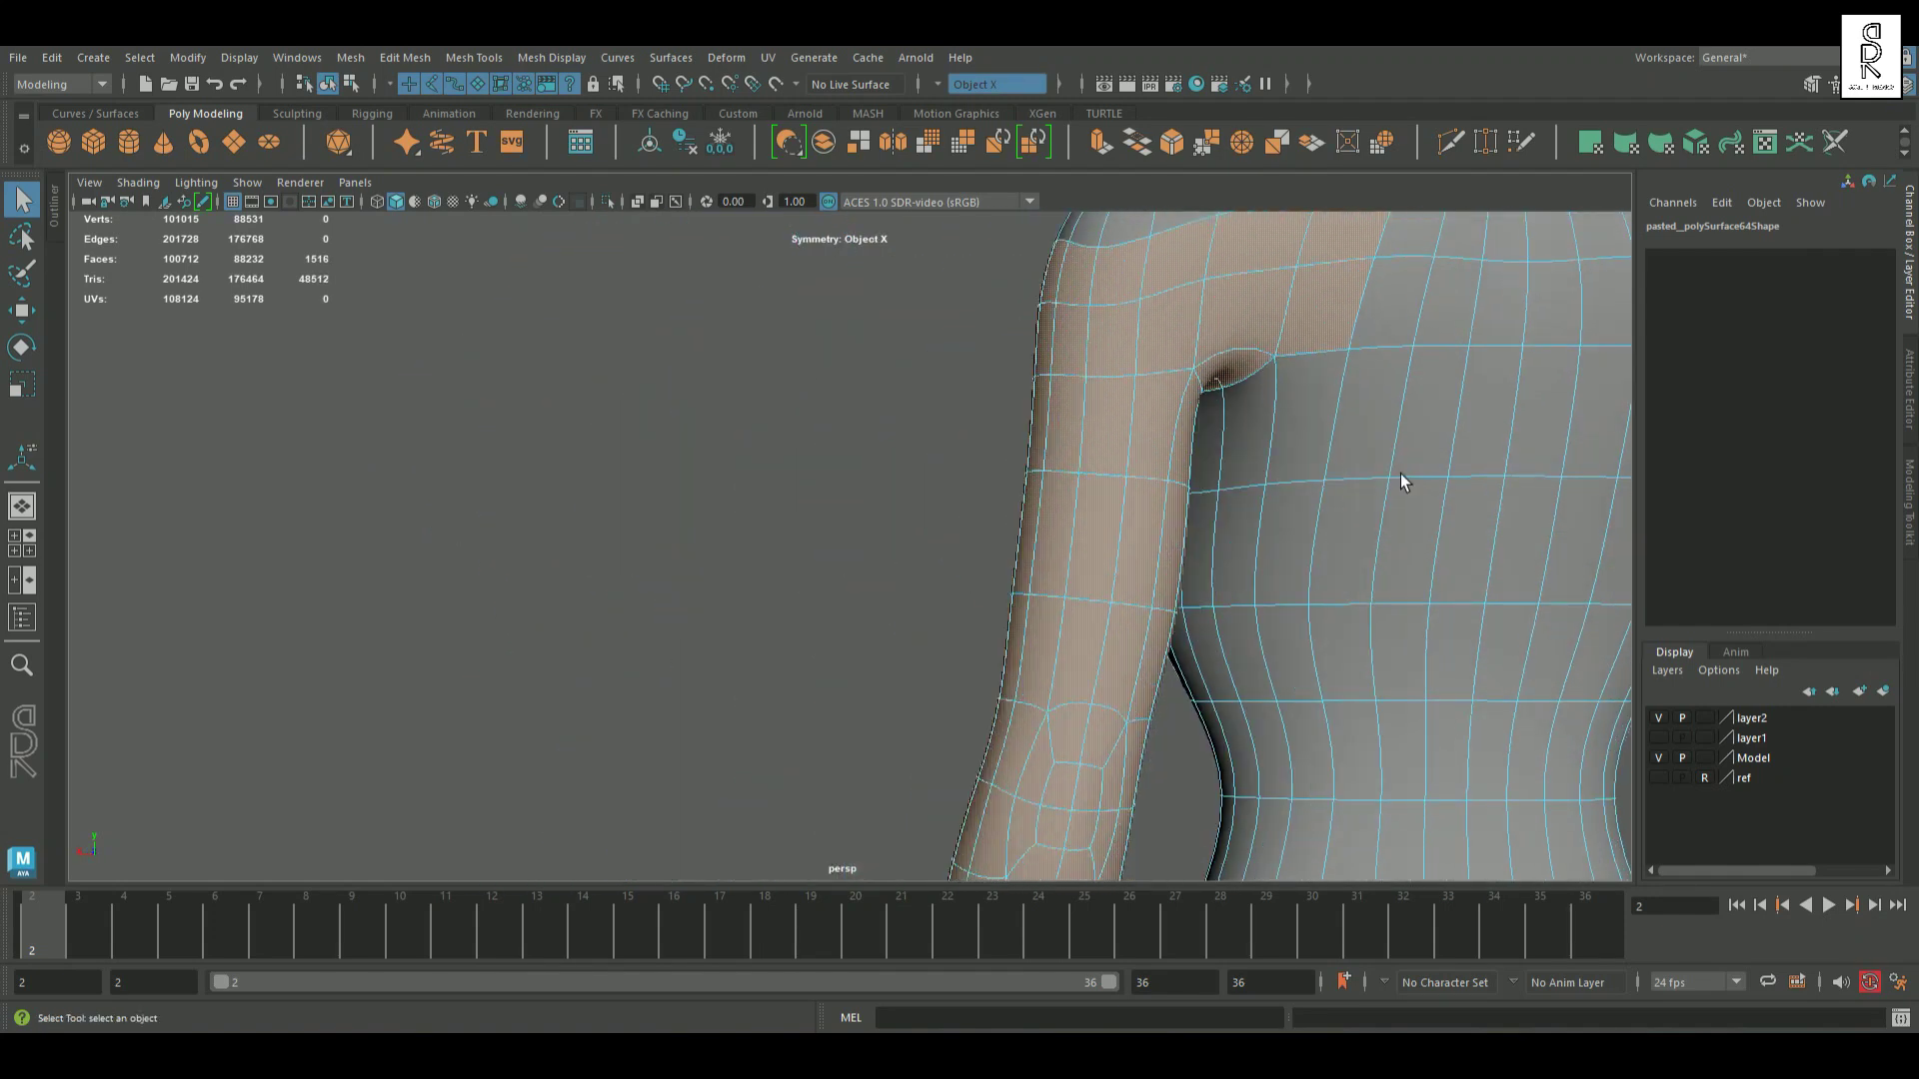
ctrl+click(1242, 388)
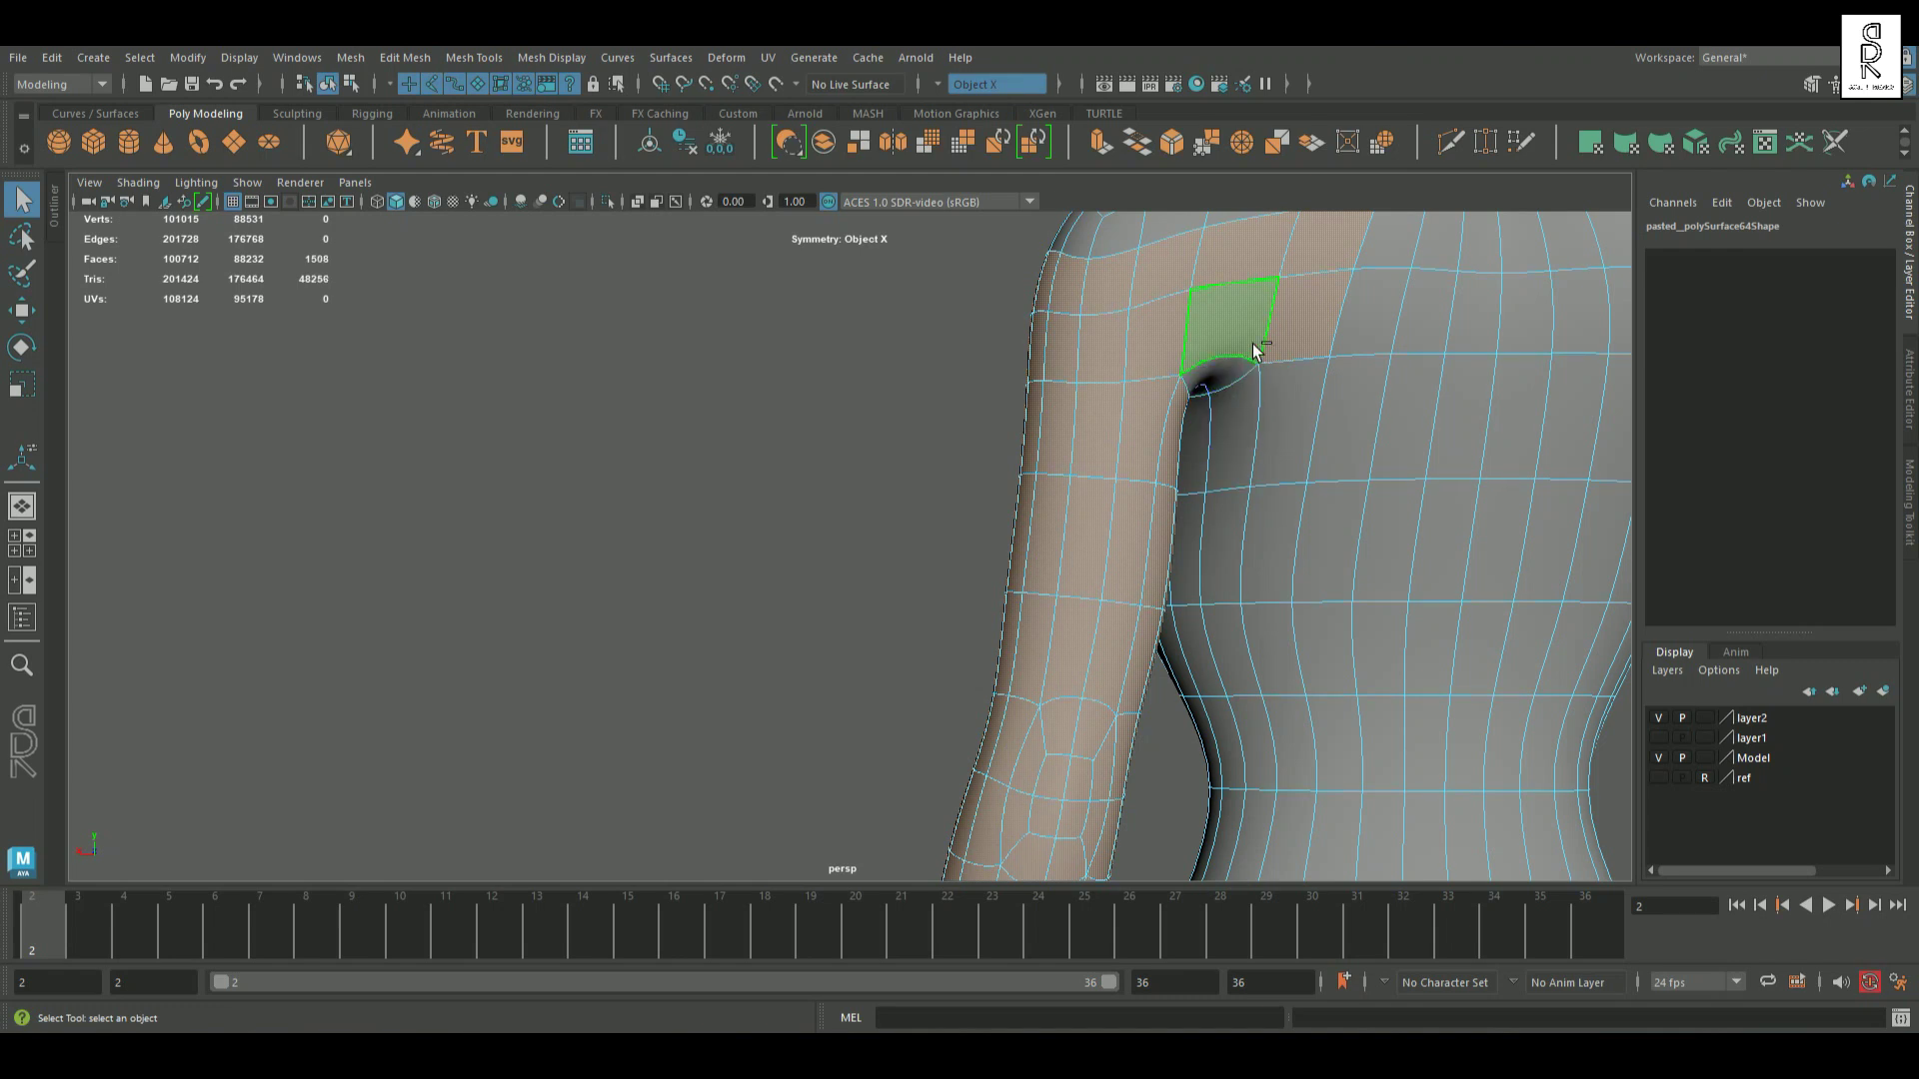
ctrl+click(1348, 264)
alt+drag(1322, 362, 1589, 507)
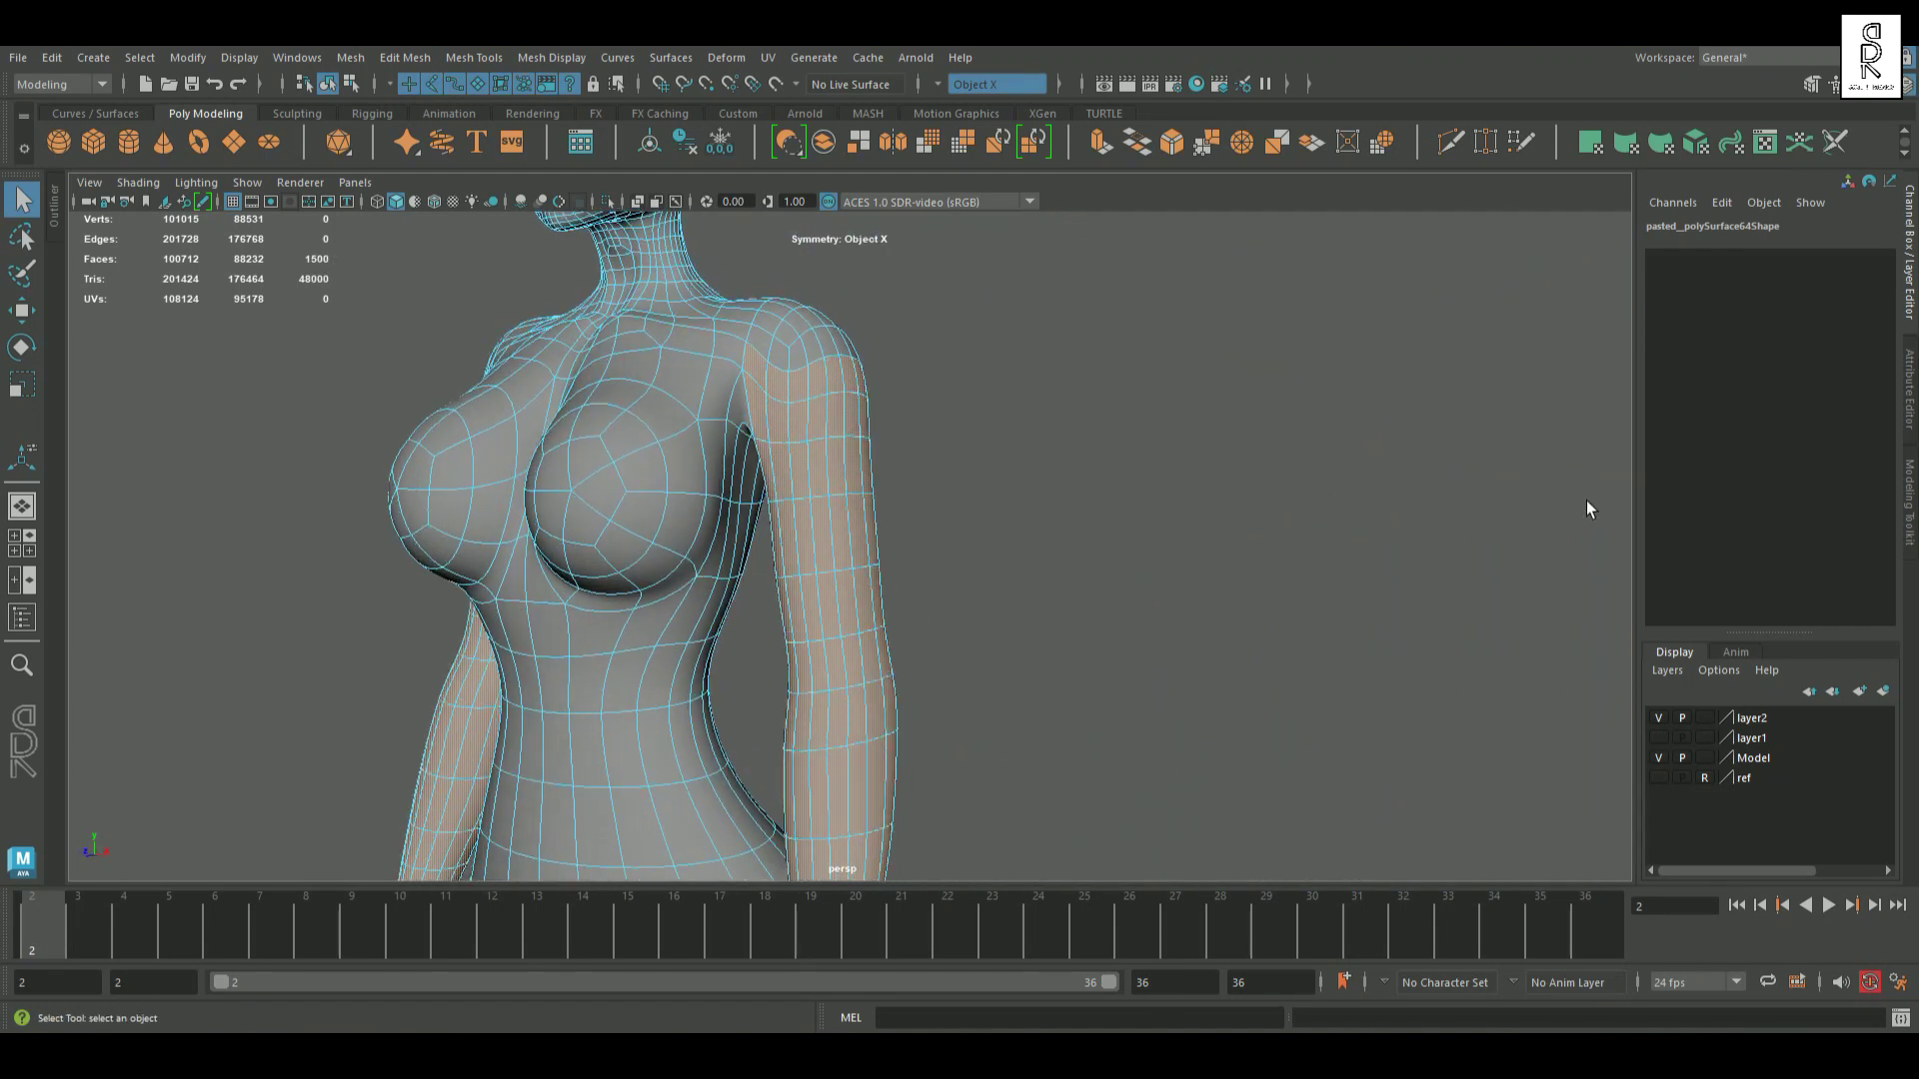
alt+drag(969, 475, 1084, 487)
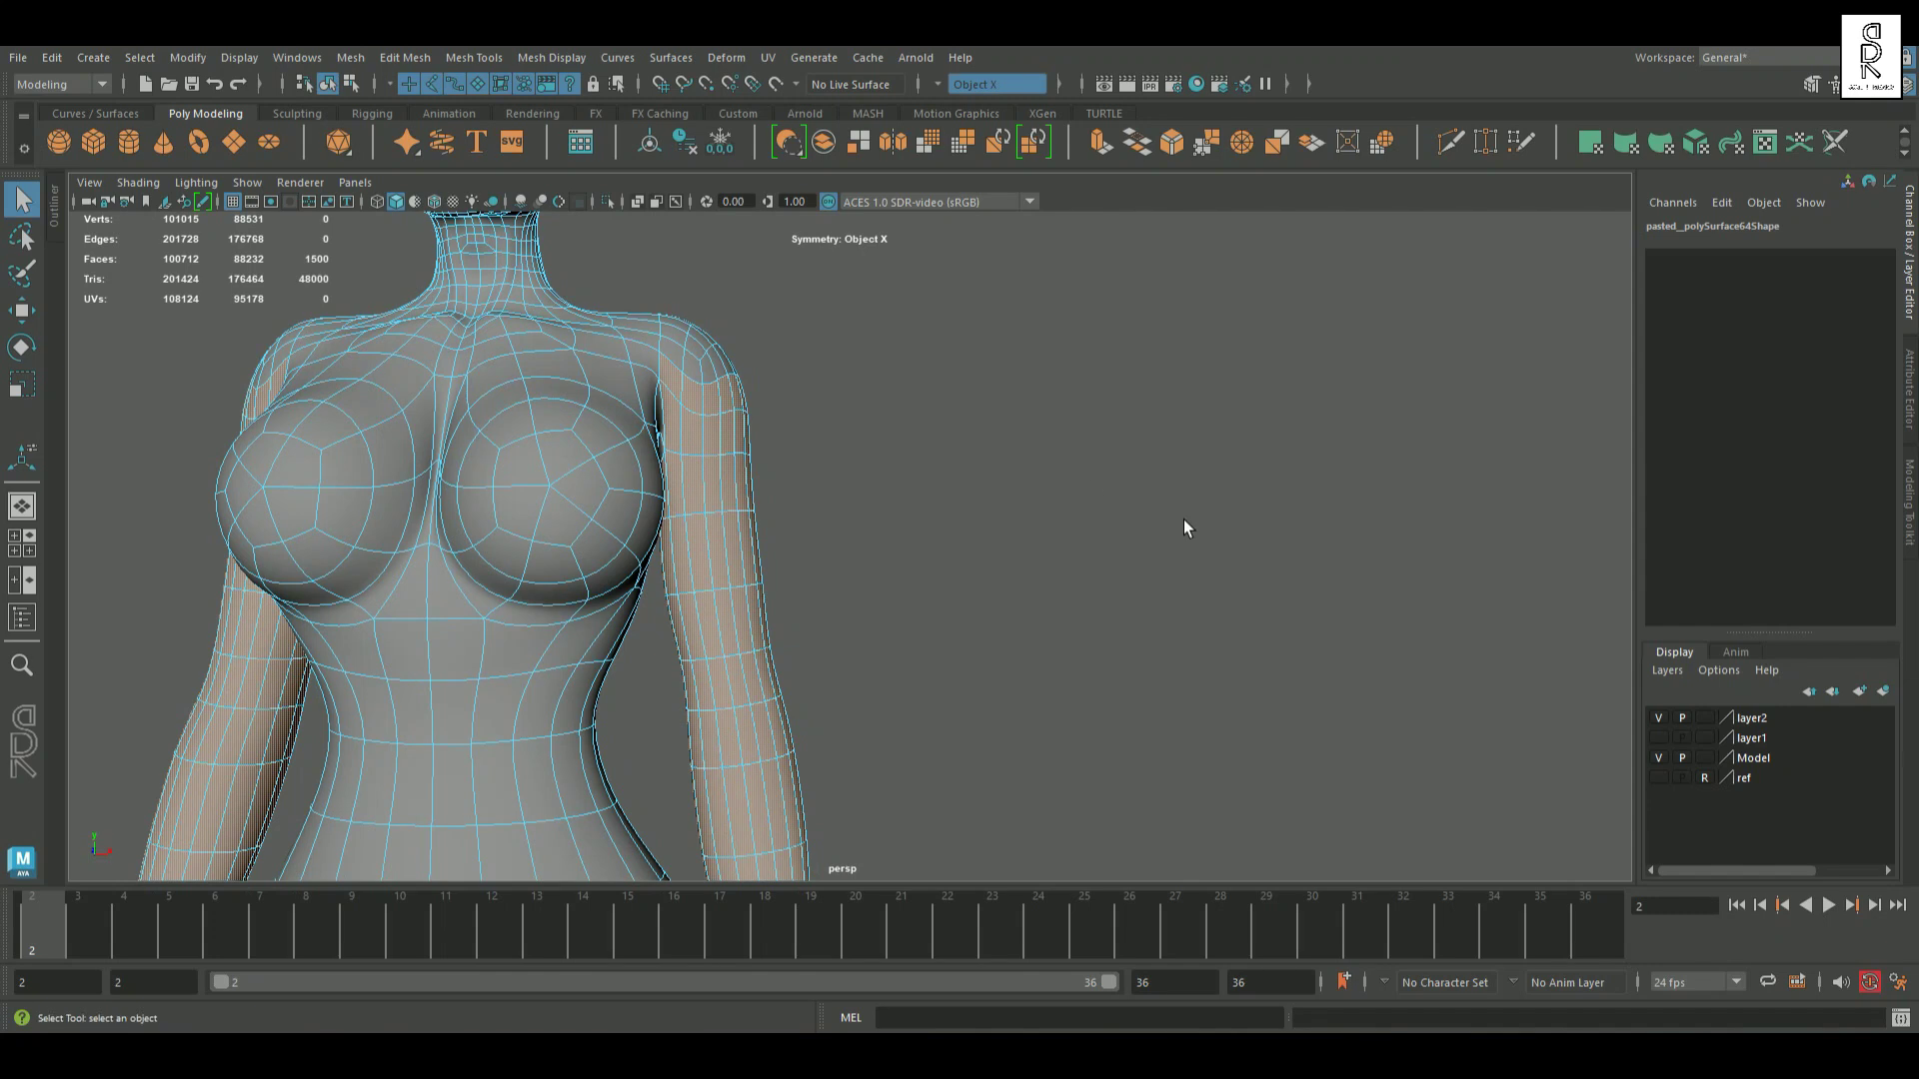
alt+drag(1183, 527, 1039, 613)
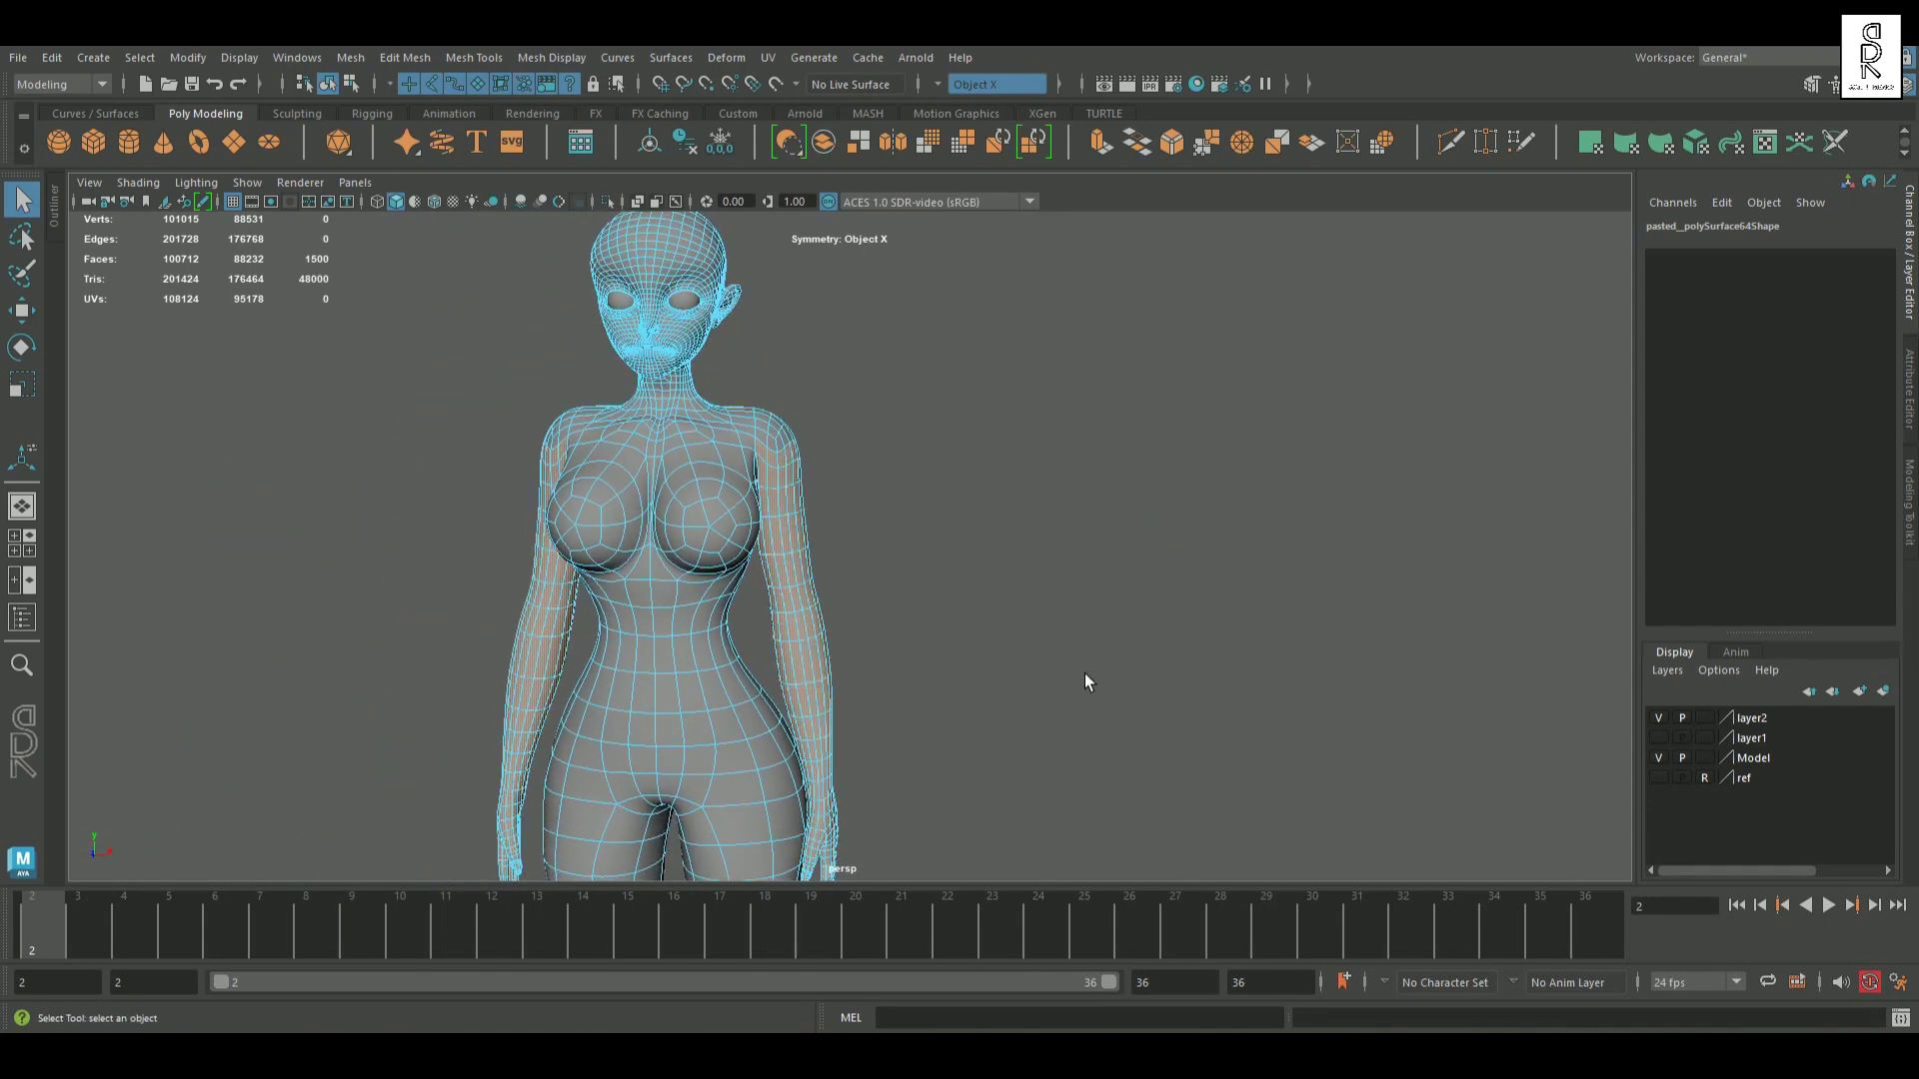
Step: Activate Rotate for the arm faces and move the pivot to the shoulder joint using vertex snapping
key(e)
alt+drag(1211, 701, 1134, 723)
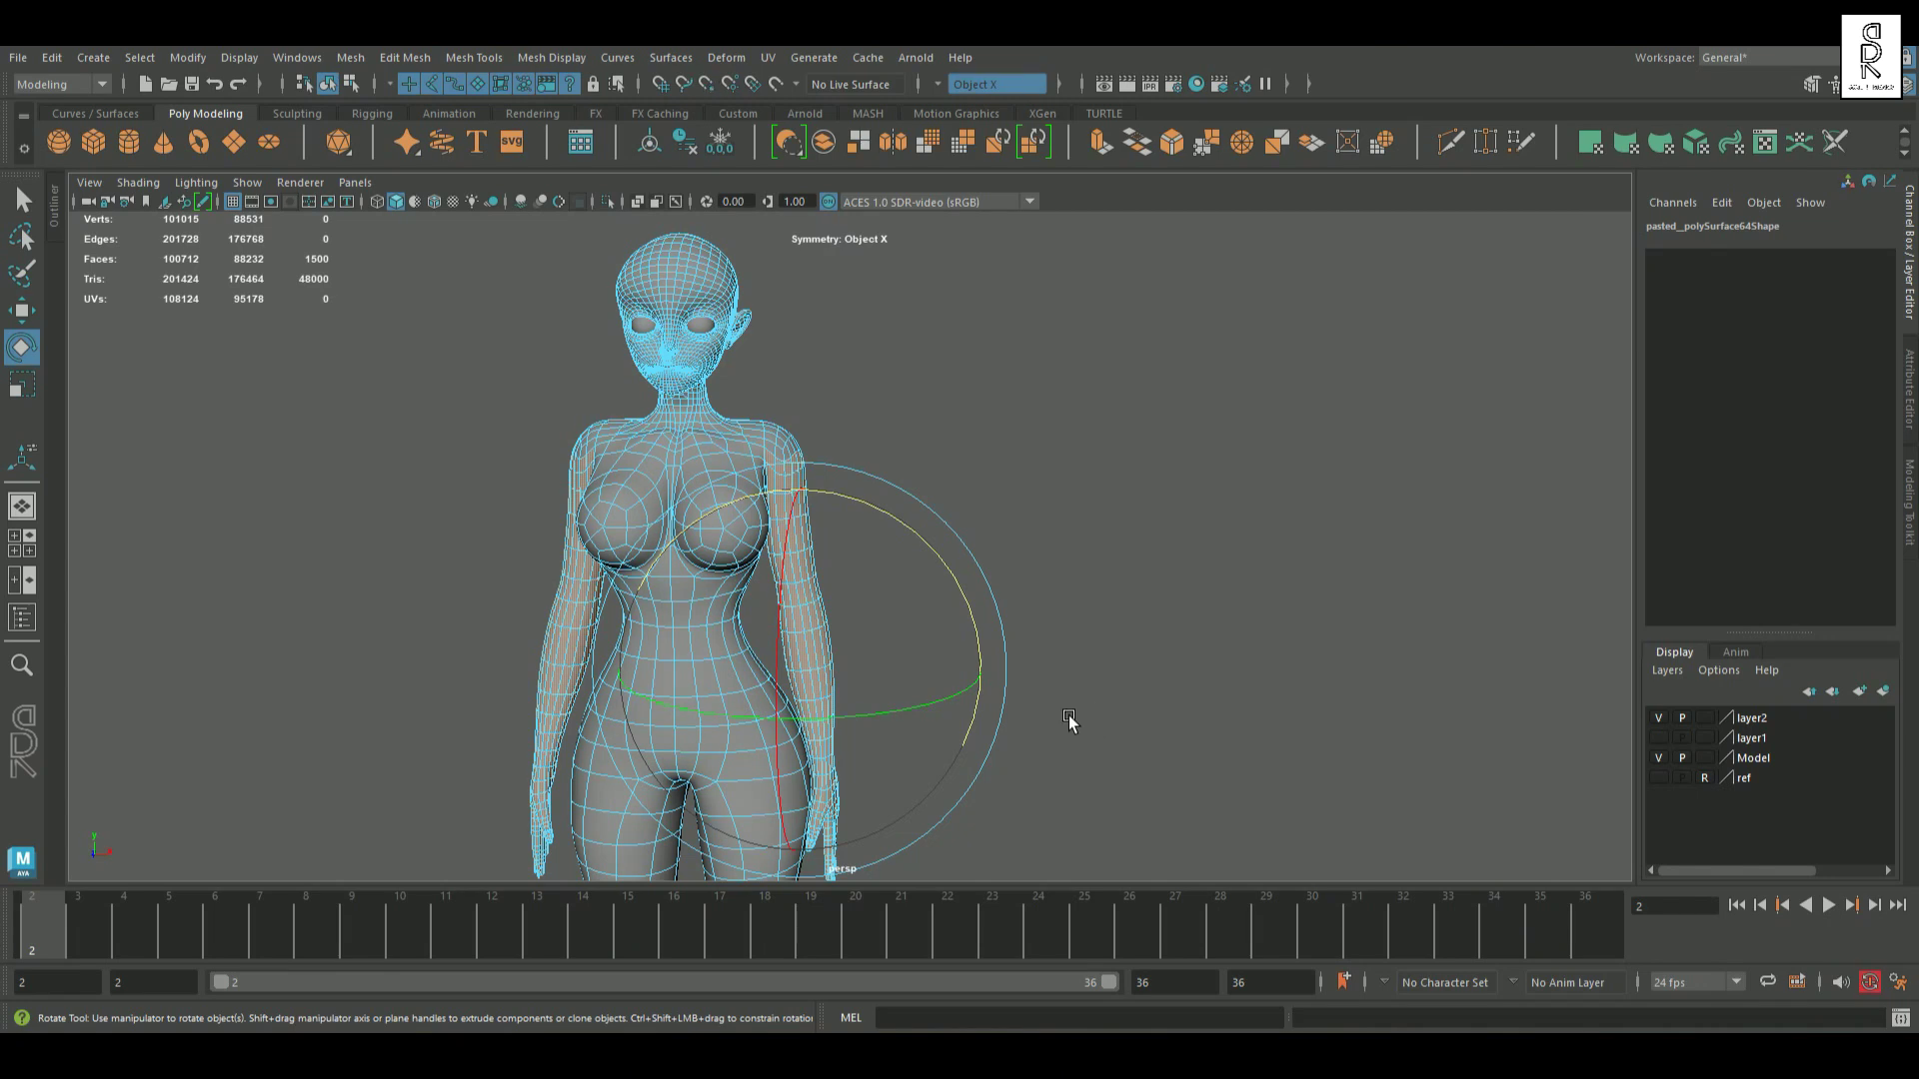
key(v)
key(d)
mouse_move(814, 494)
mouse_down()
mouse_move(806, 441)
mouse_move(807, 459)
mouse_up()
drag(968, 466, 969, 466)
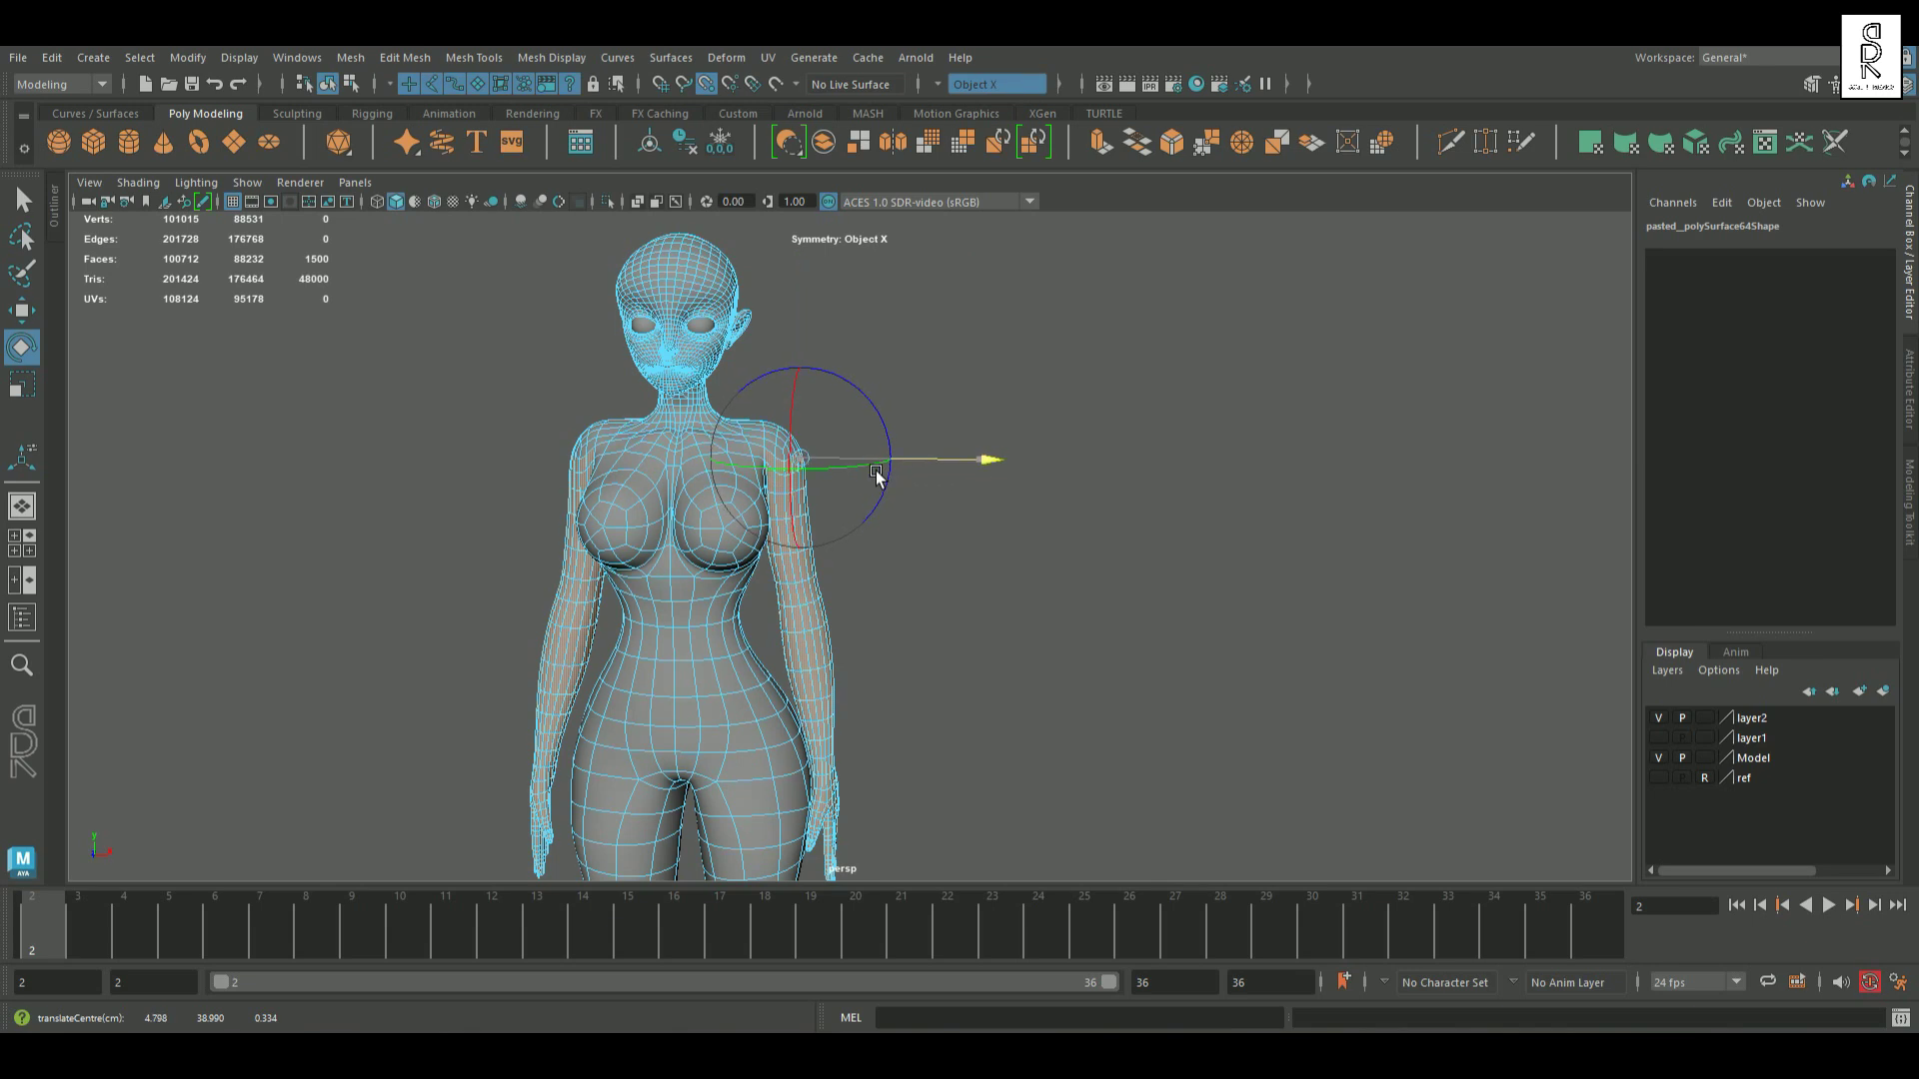
middle_drag(877, 473, 781, 490)
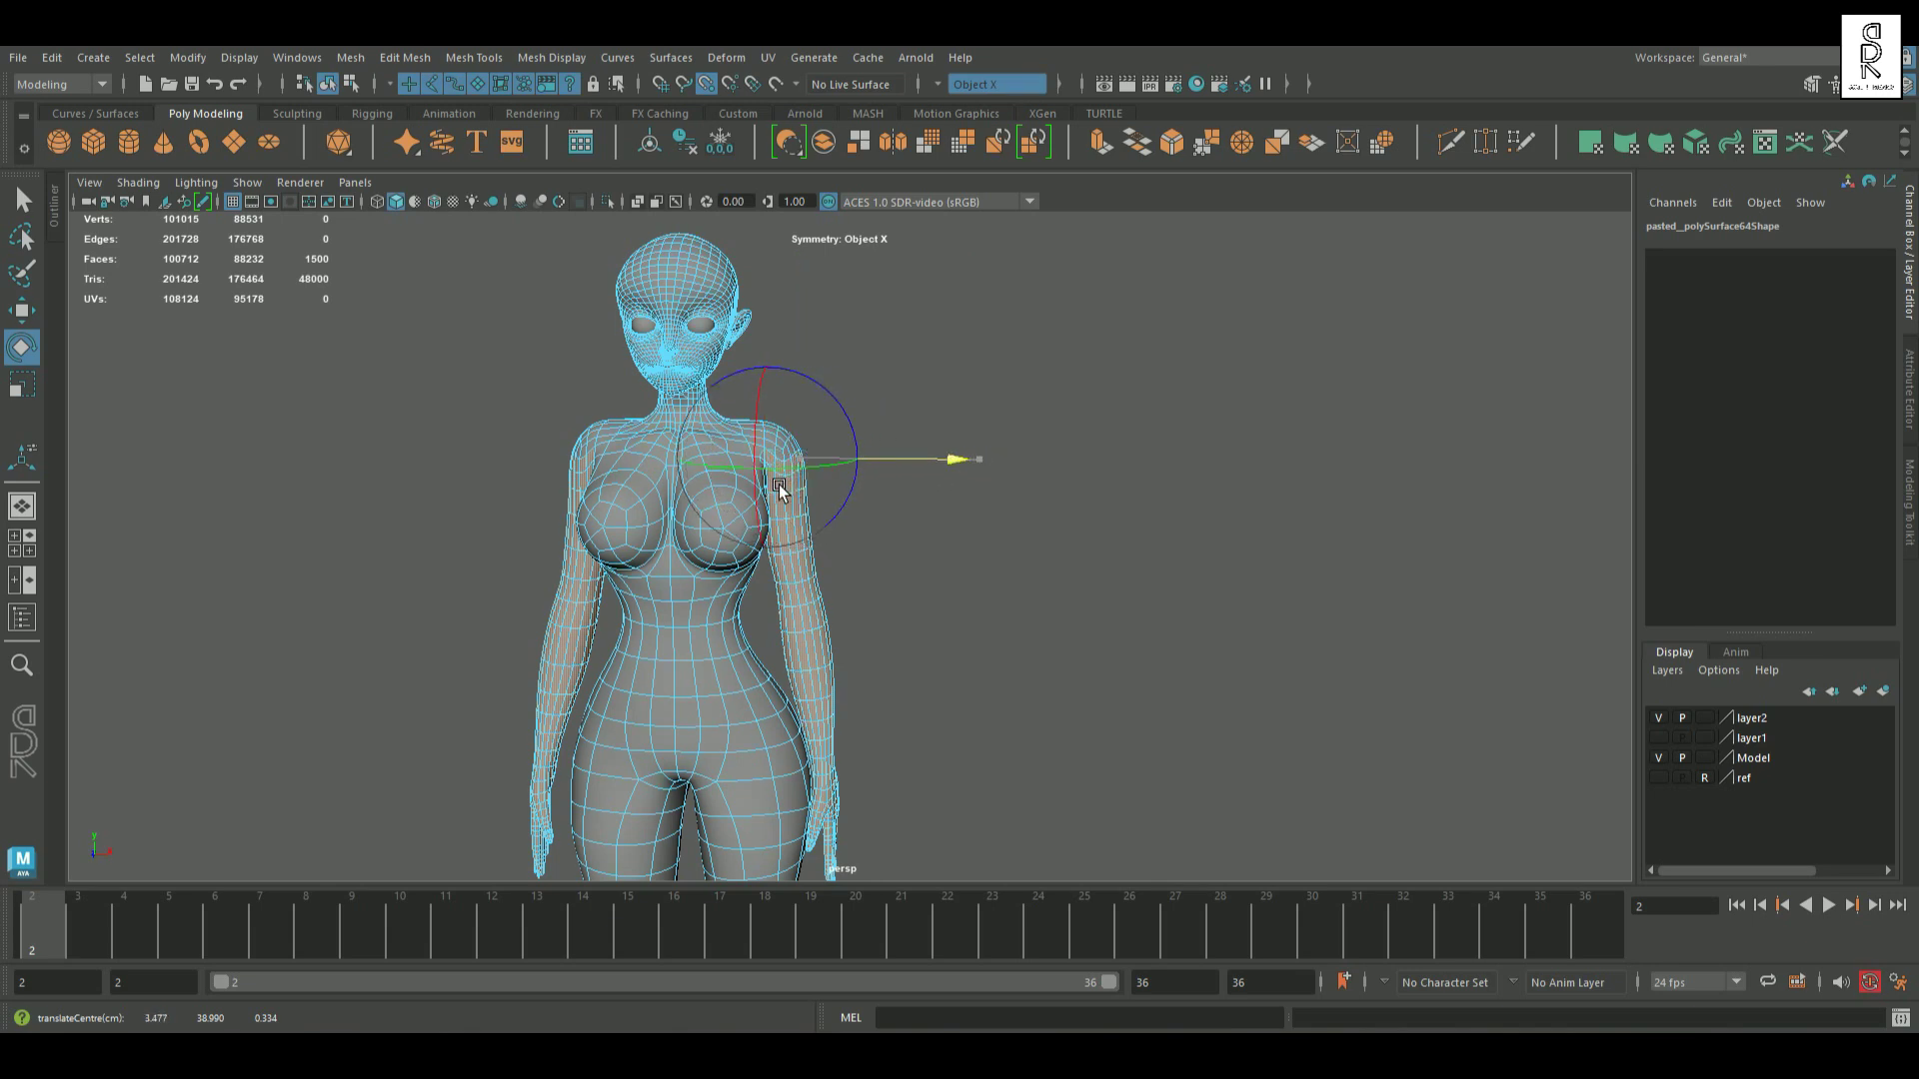
key(d)
Step: Rotate both arms outward from the shoulders into an A-pose
mouse_move(1018, 624)
middle_down()
mouse_move(1041, 603)
mouse_move(1022, 622)
middle_up()
middle_drag(968, 548, 1024, 480)
alt+drag(1023, 502, 950, 596)
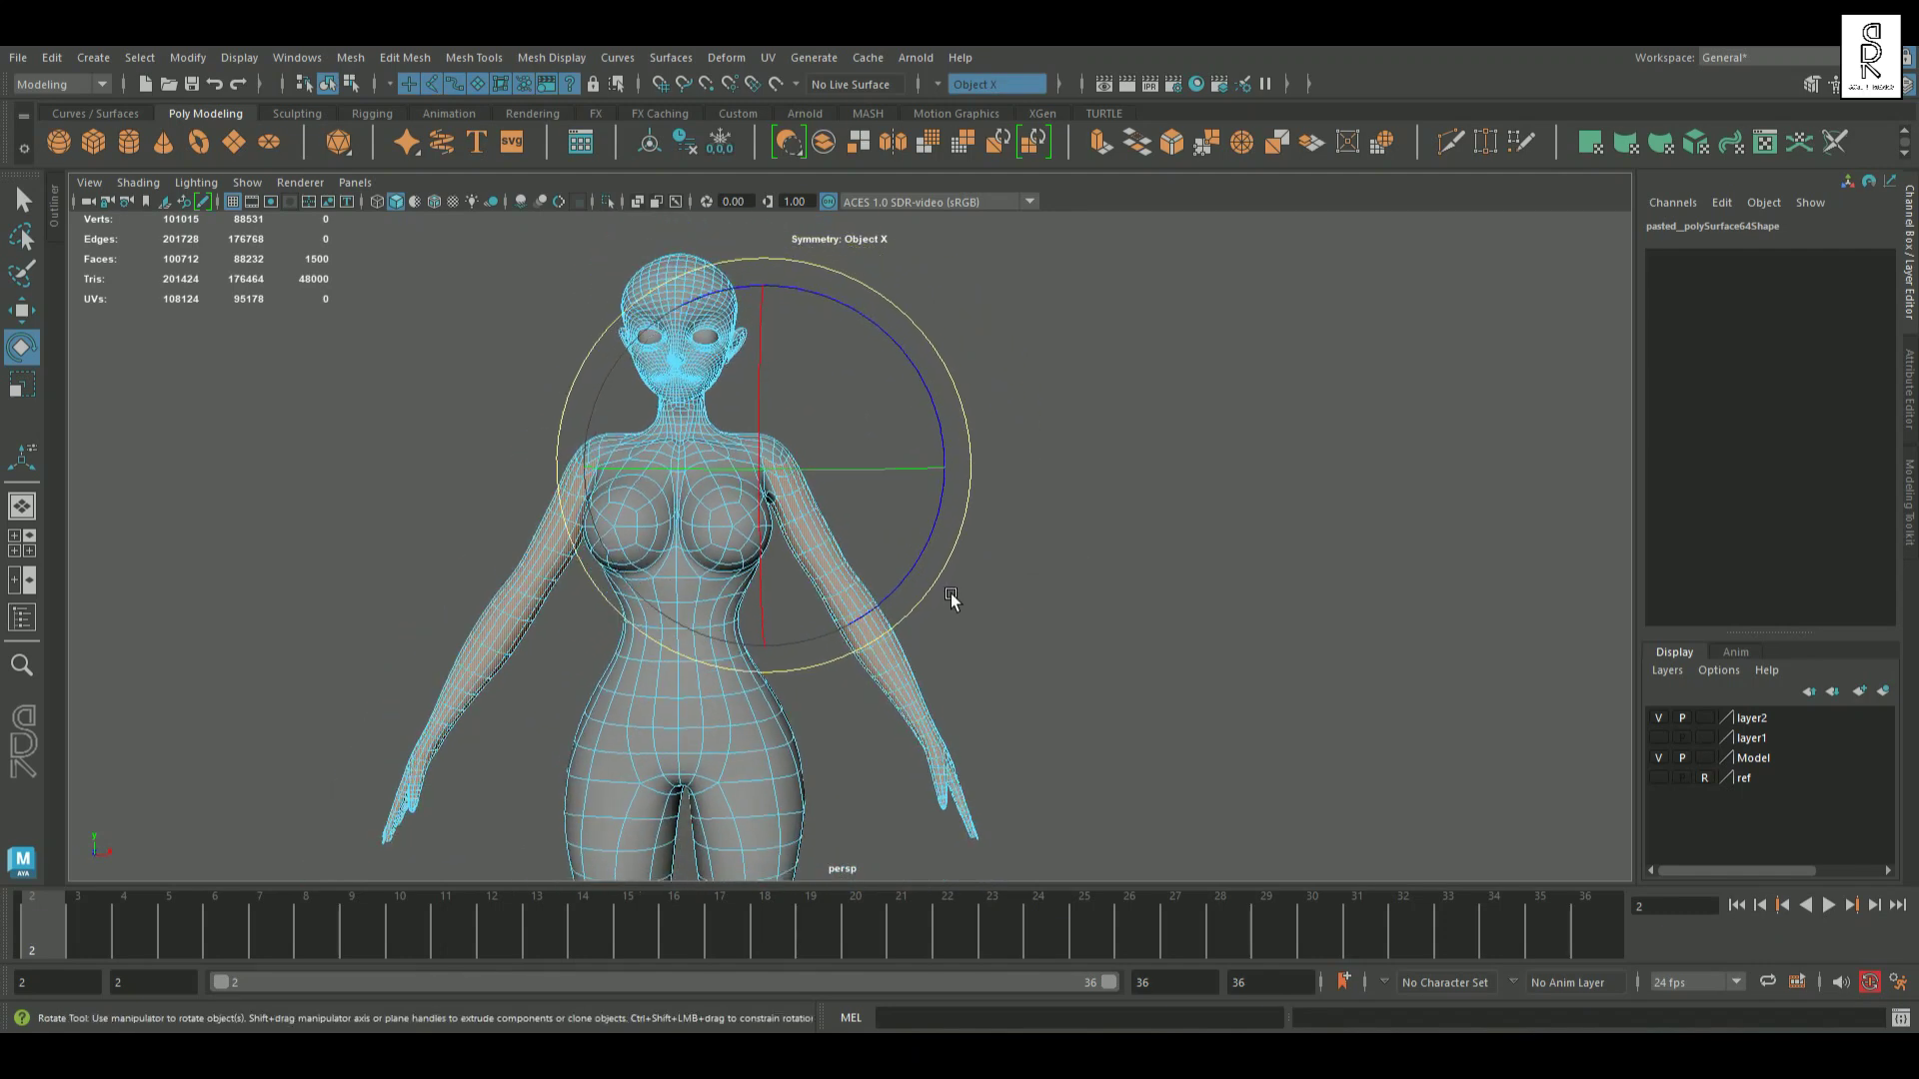
alt+right_drag(950, 596, 990, 645)
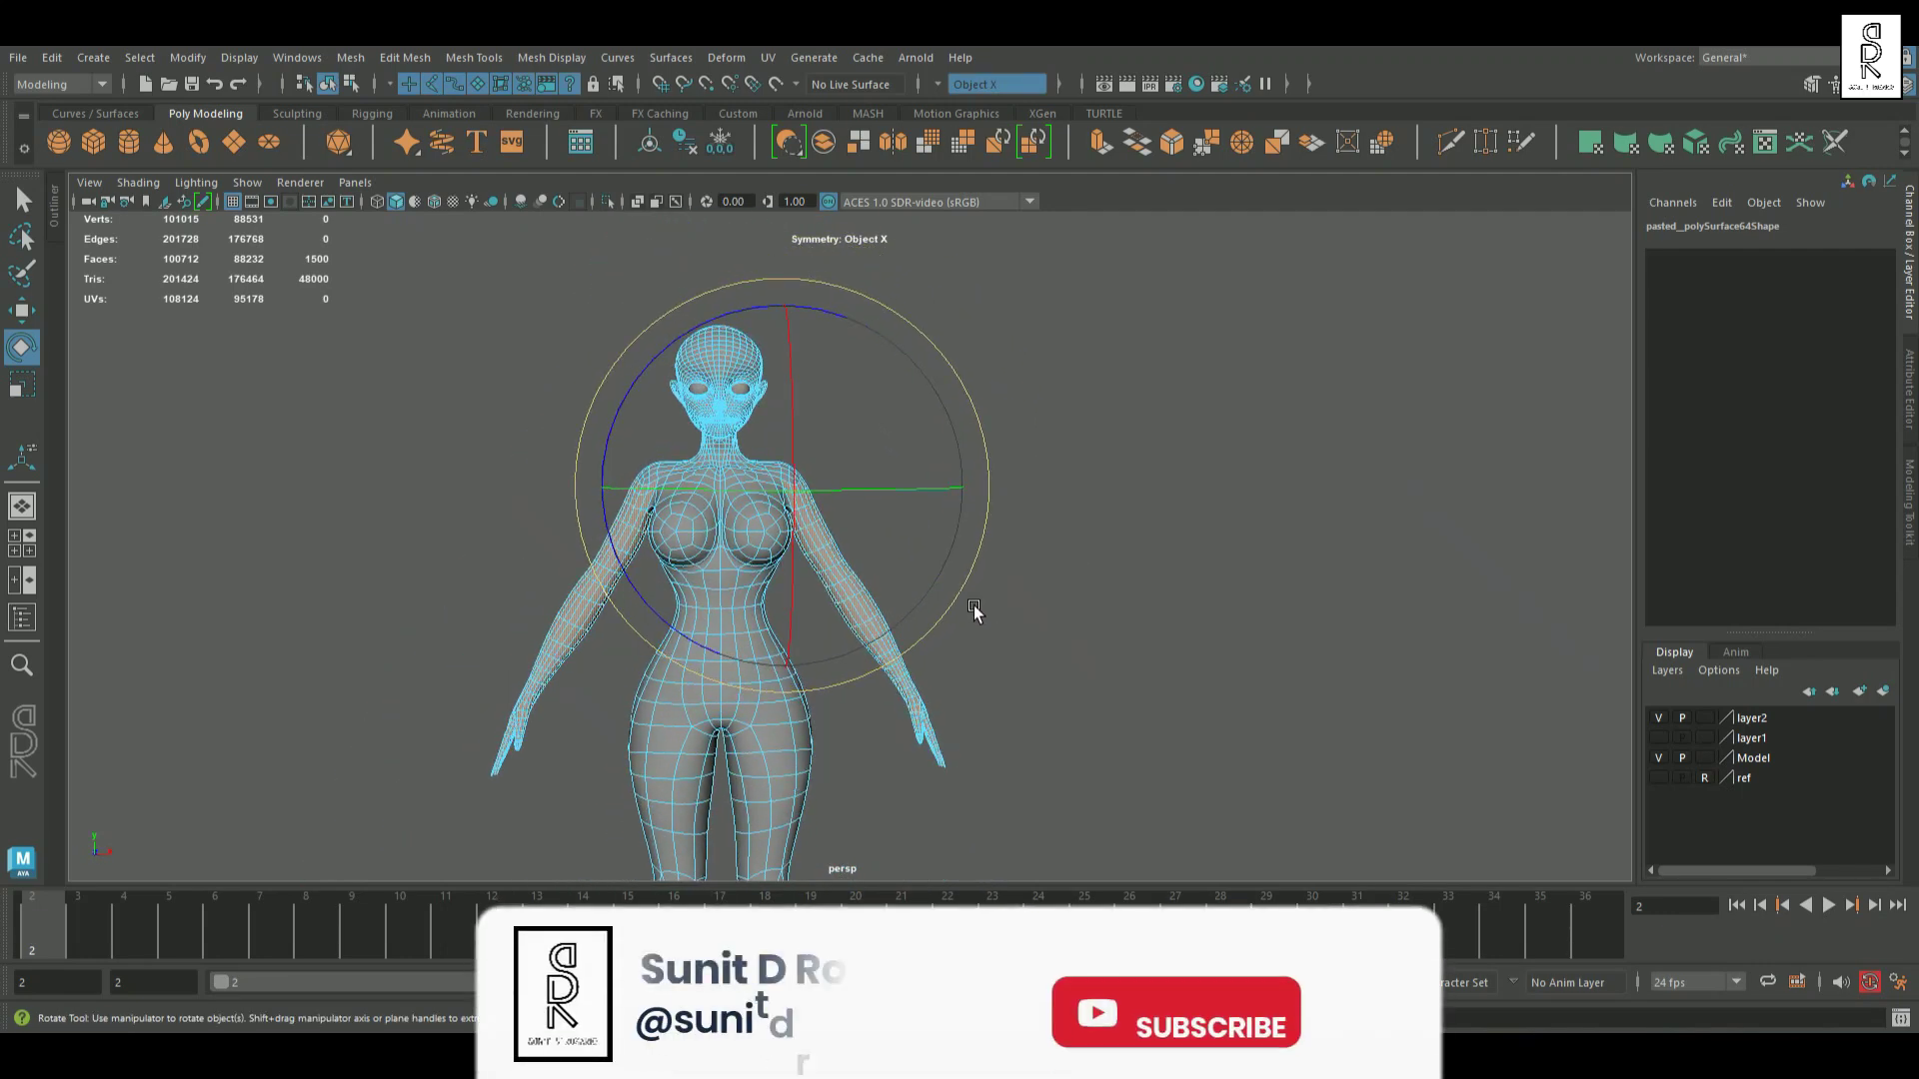
Step: Fine-tune the outward rotation of both arms in the front view, raising them slightly more
key(space)
key(space)
alt+right_drag(1020, 672, 737, 646)
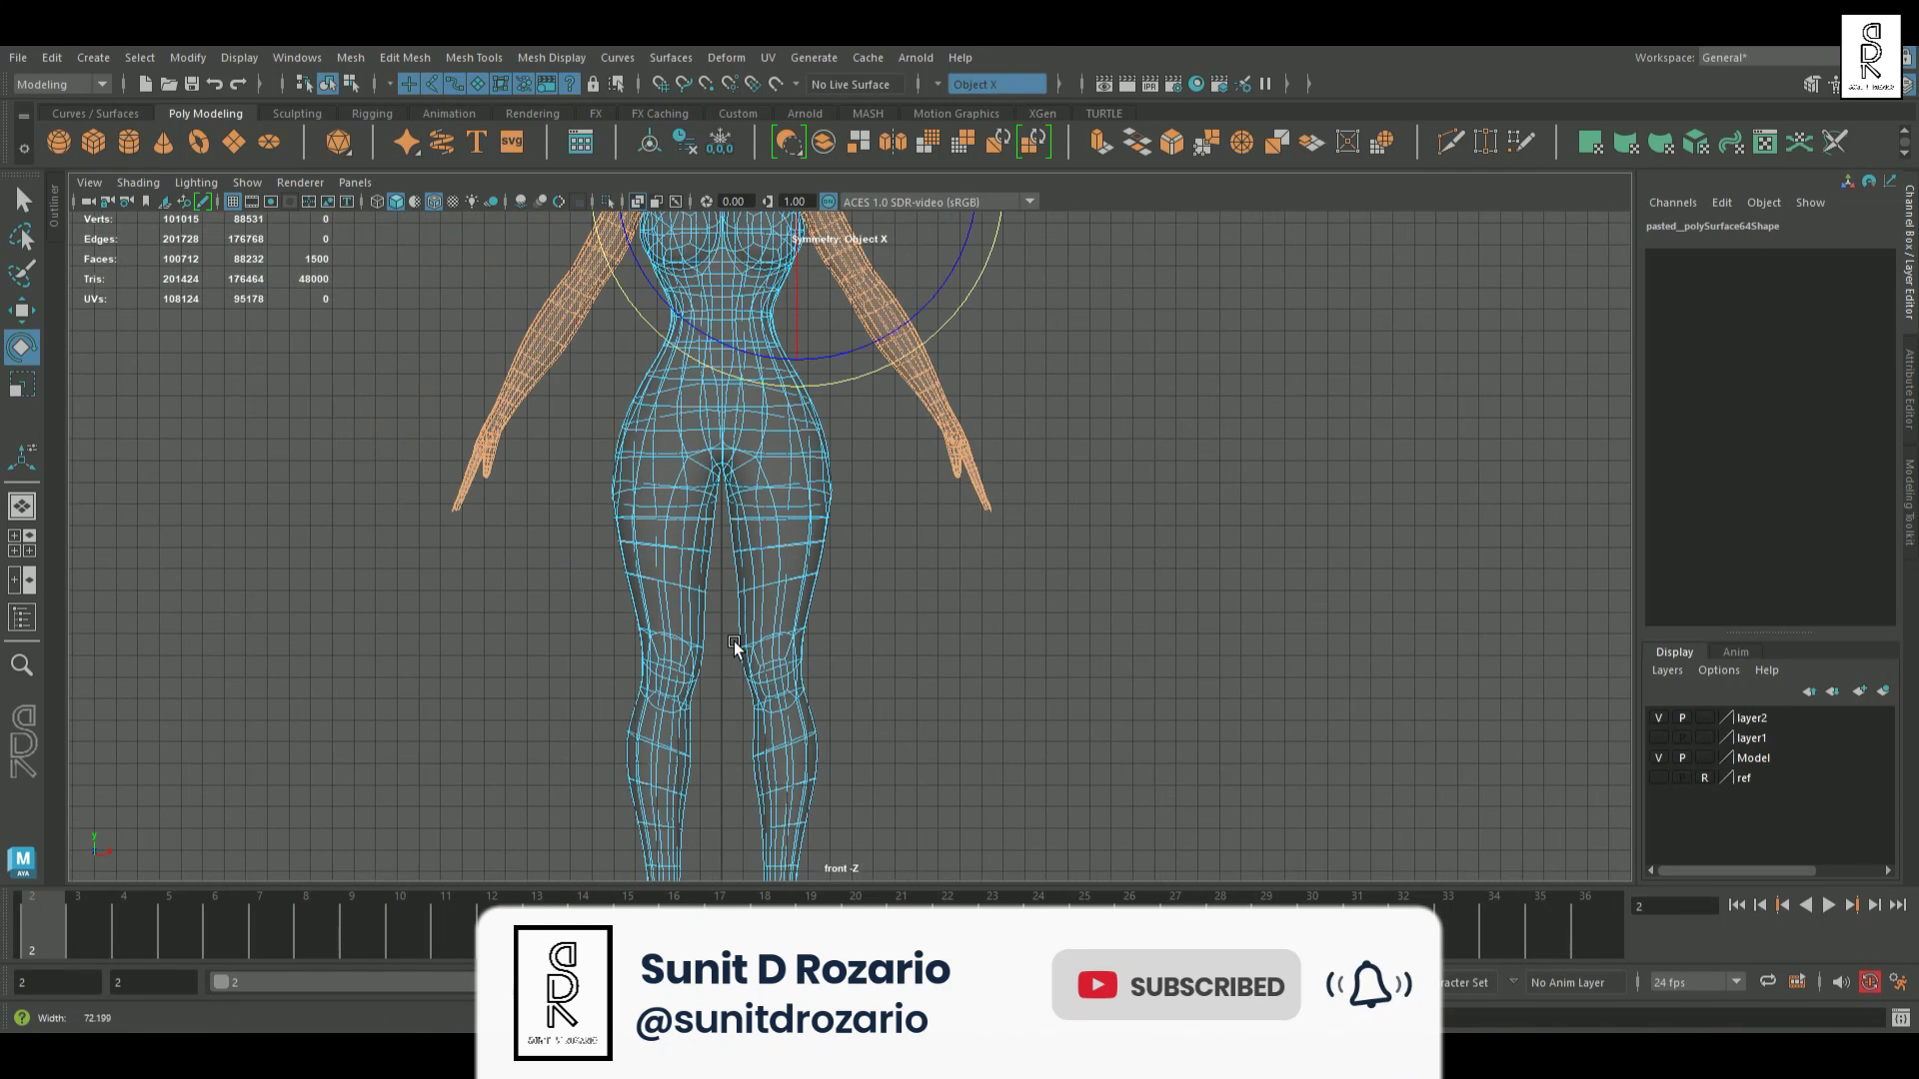
alt+middle_drag(884, 597, 911, 888)
scroll(963, 712, down, 1)
alt+middle_drag(964, 712, 980, 644)
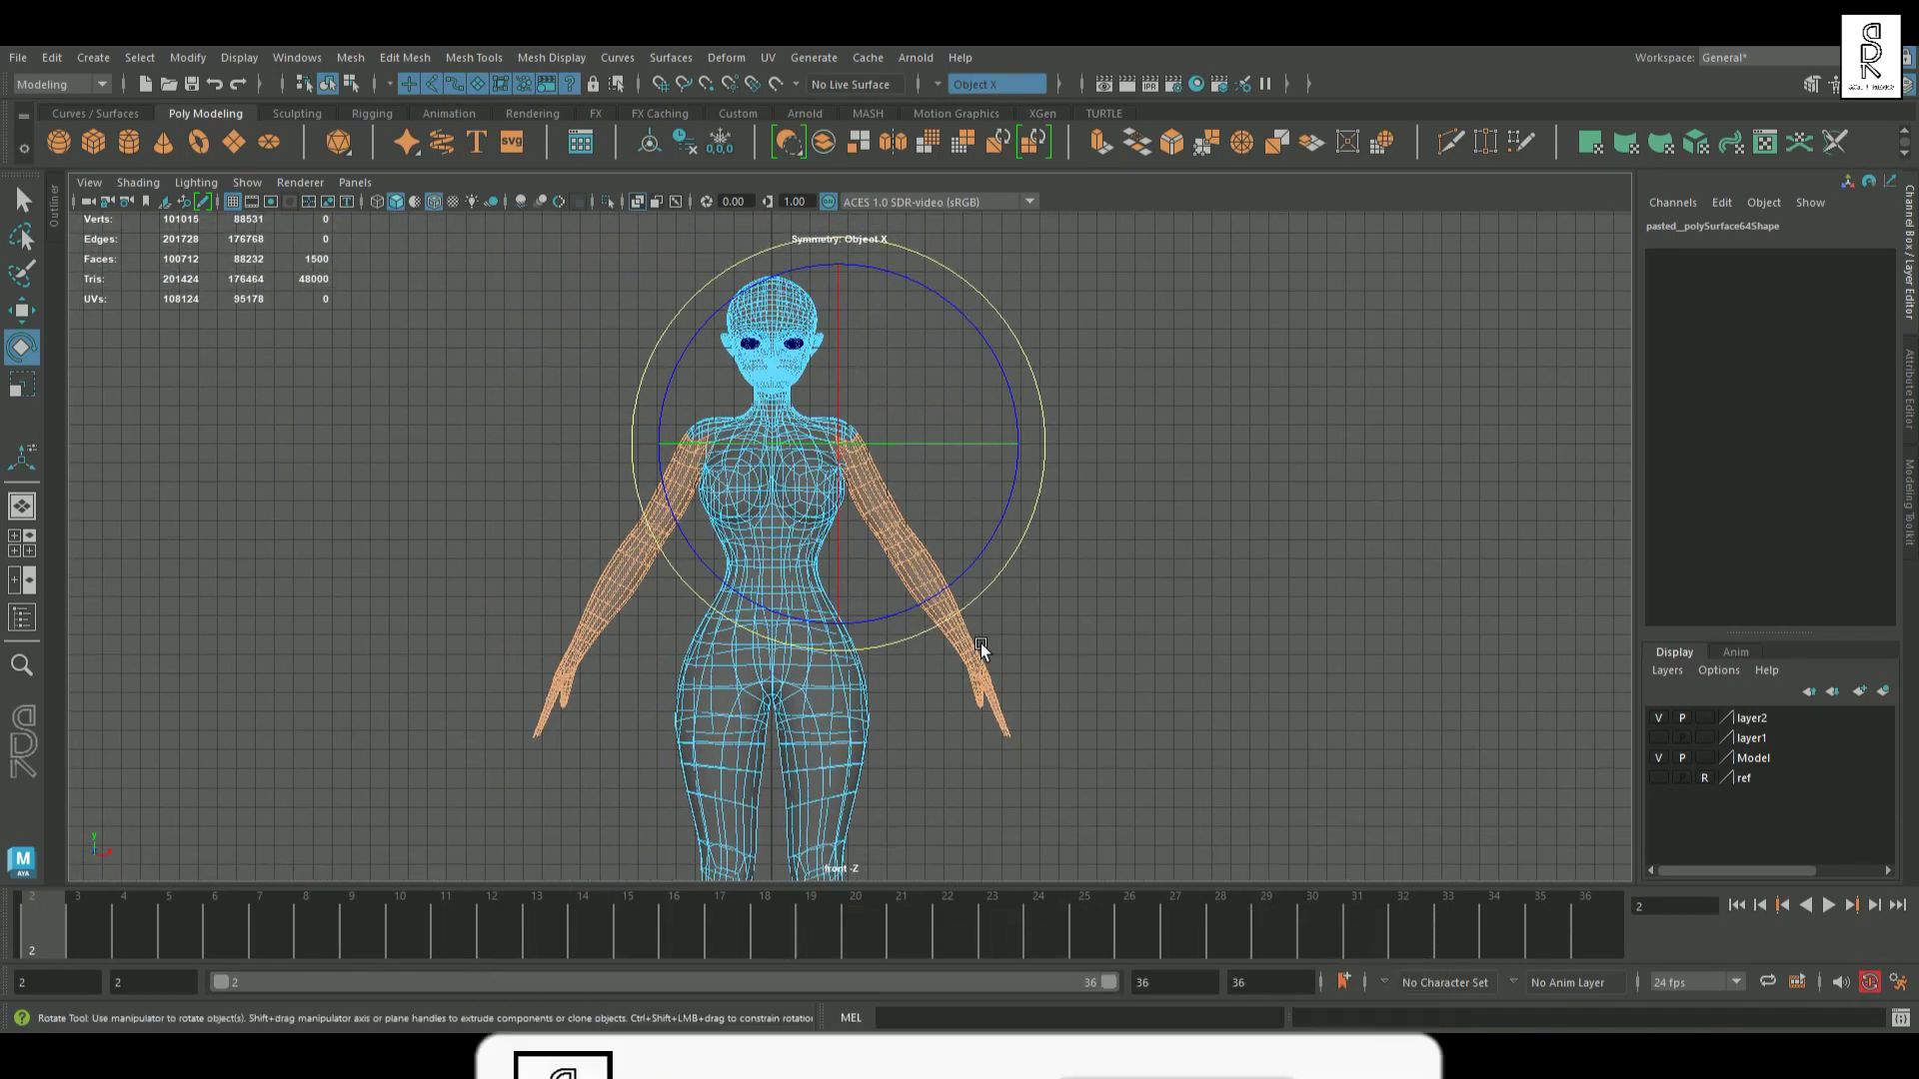
drag(1018, 592, 1021, 587)
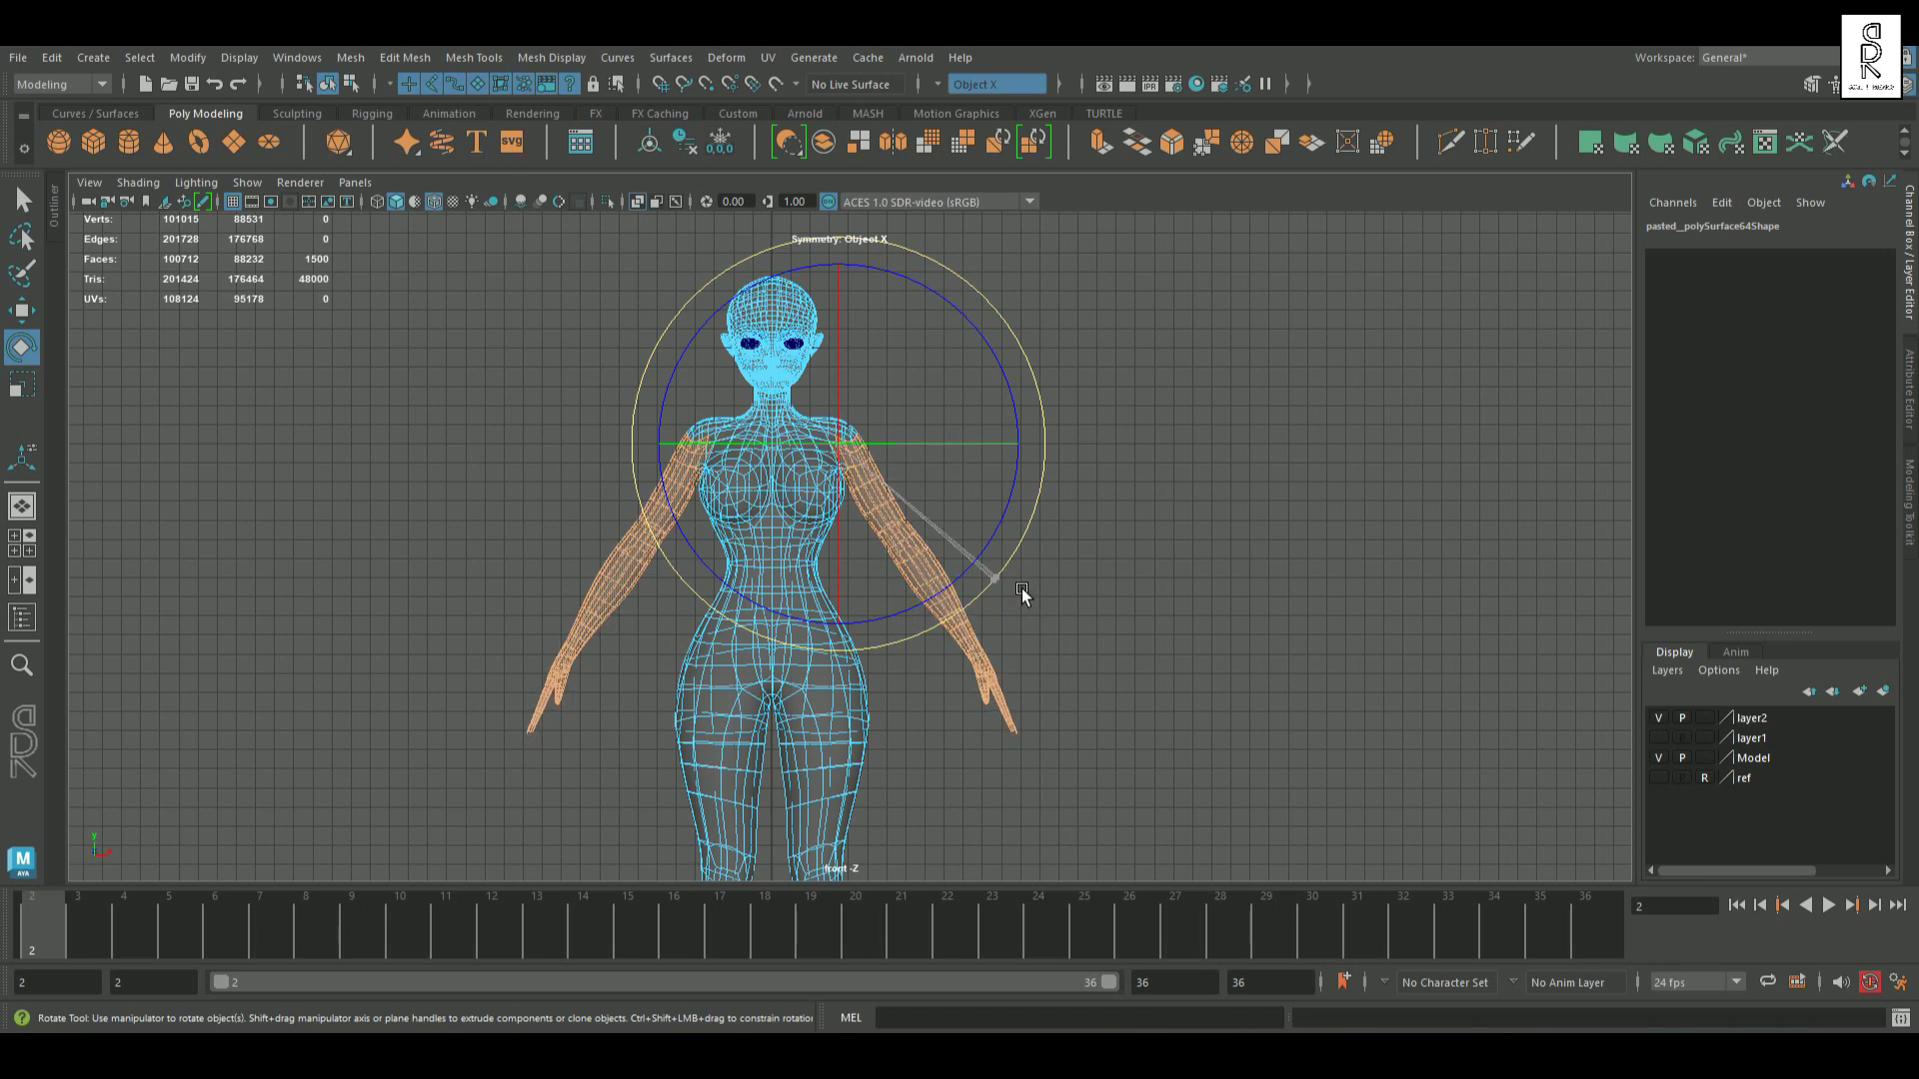
drag(1021, 587, 1024, 586)
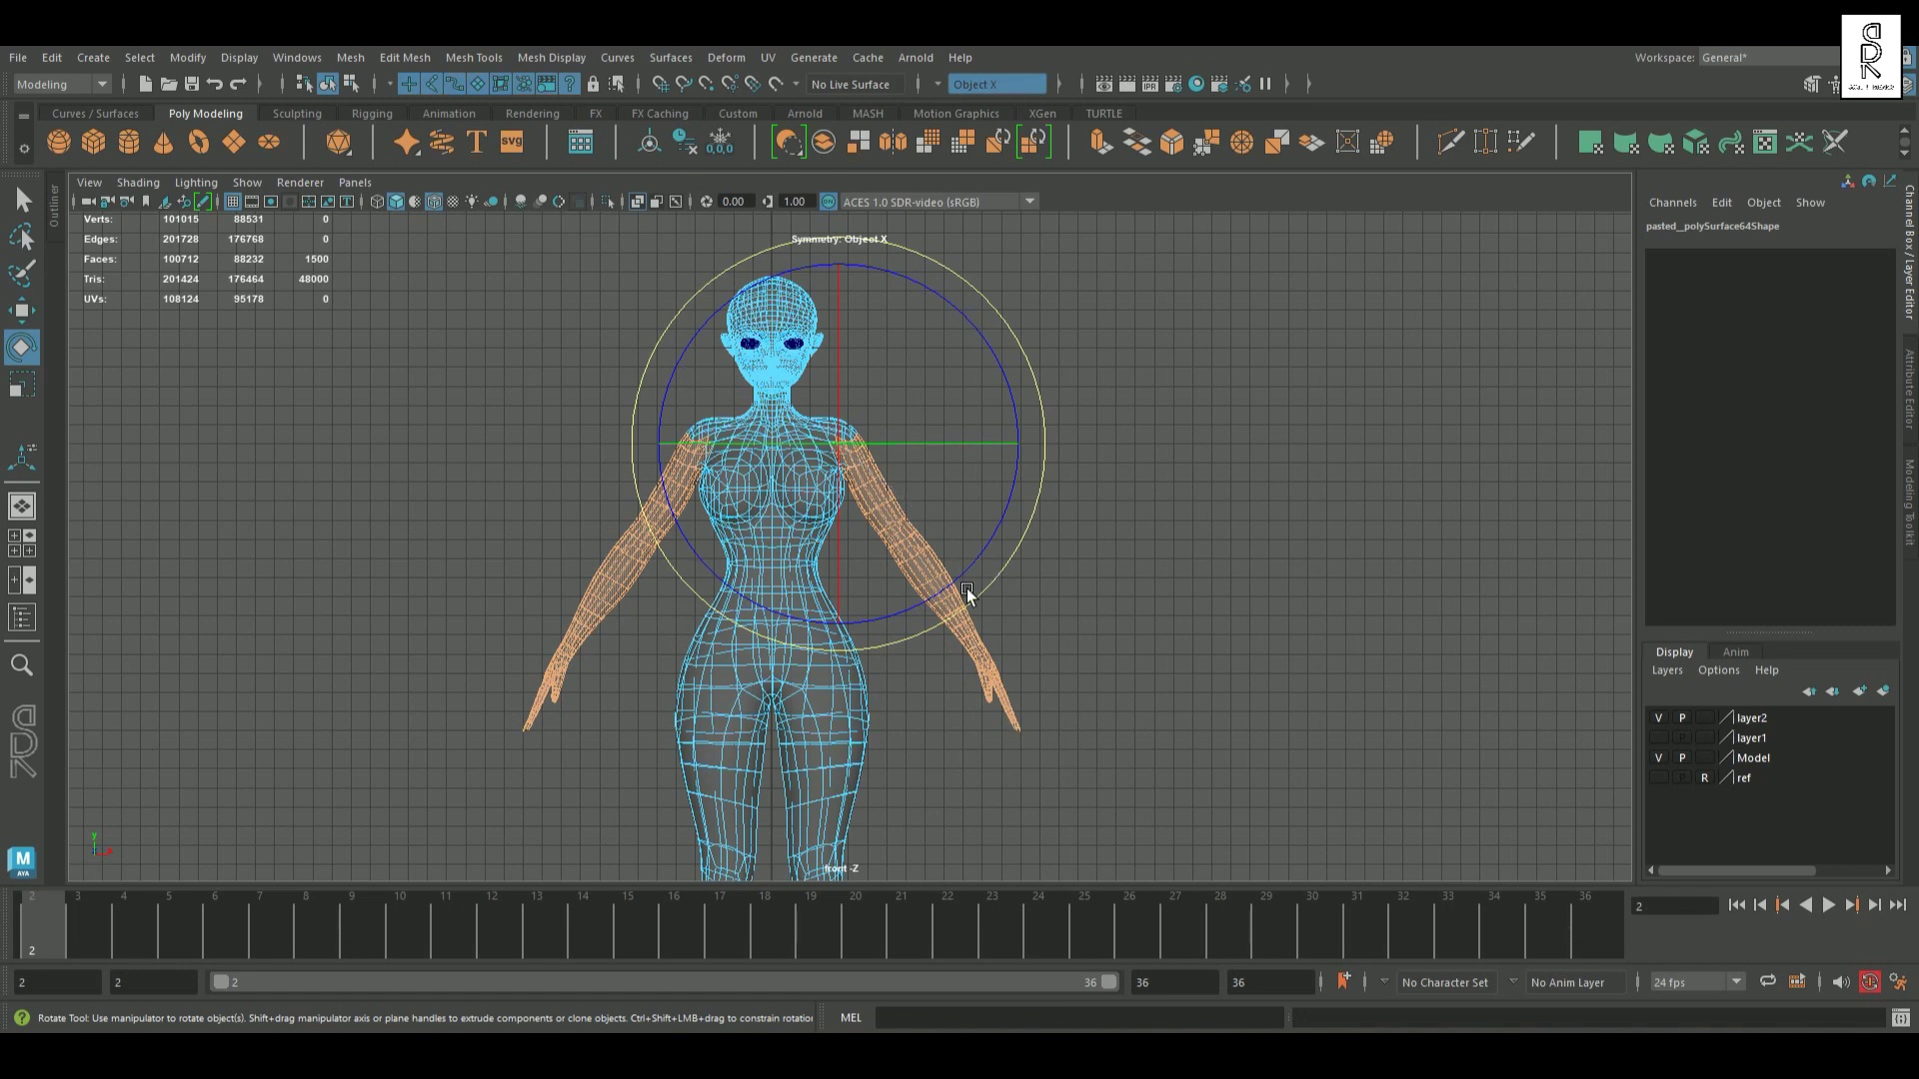
Step: Return to the perspective view, clear the face selection and examine the raised arms and shoulders
key(space)
key(space)
mouse_move(1167, 613)
alt+mouse_down()
mouse_move(886, 637)
mouse_move(1164, 616)
alt+mouse_up()
scroll(796, 557, up, 3)
alt+drag(939, 619, 867, 617)
click(1267, 580)
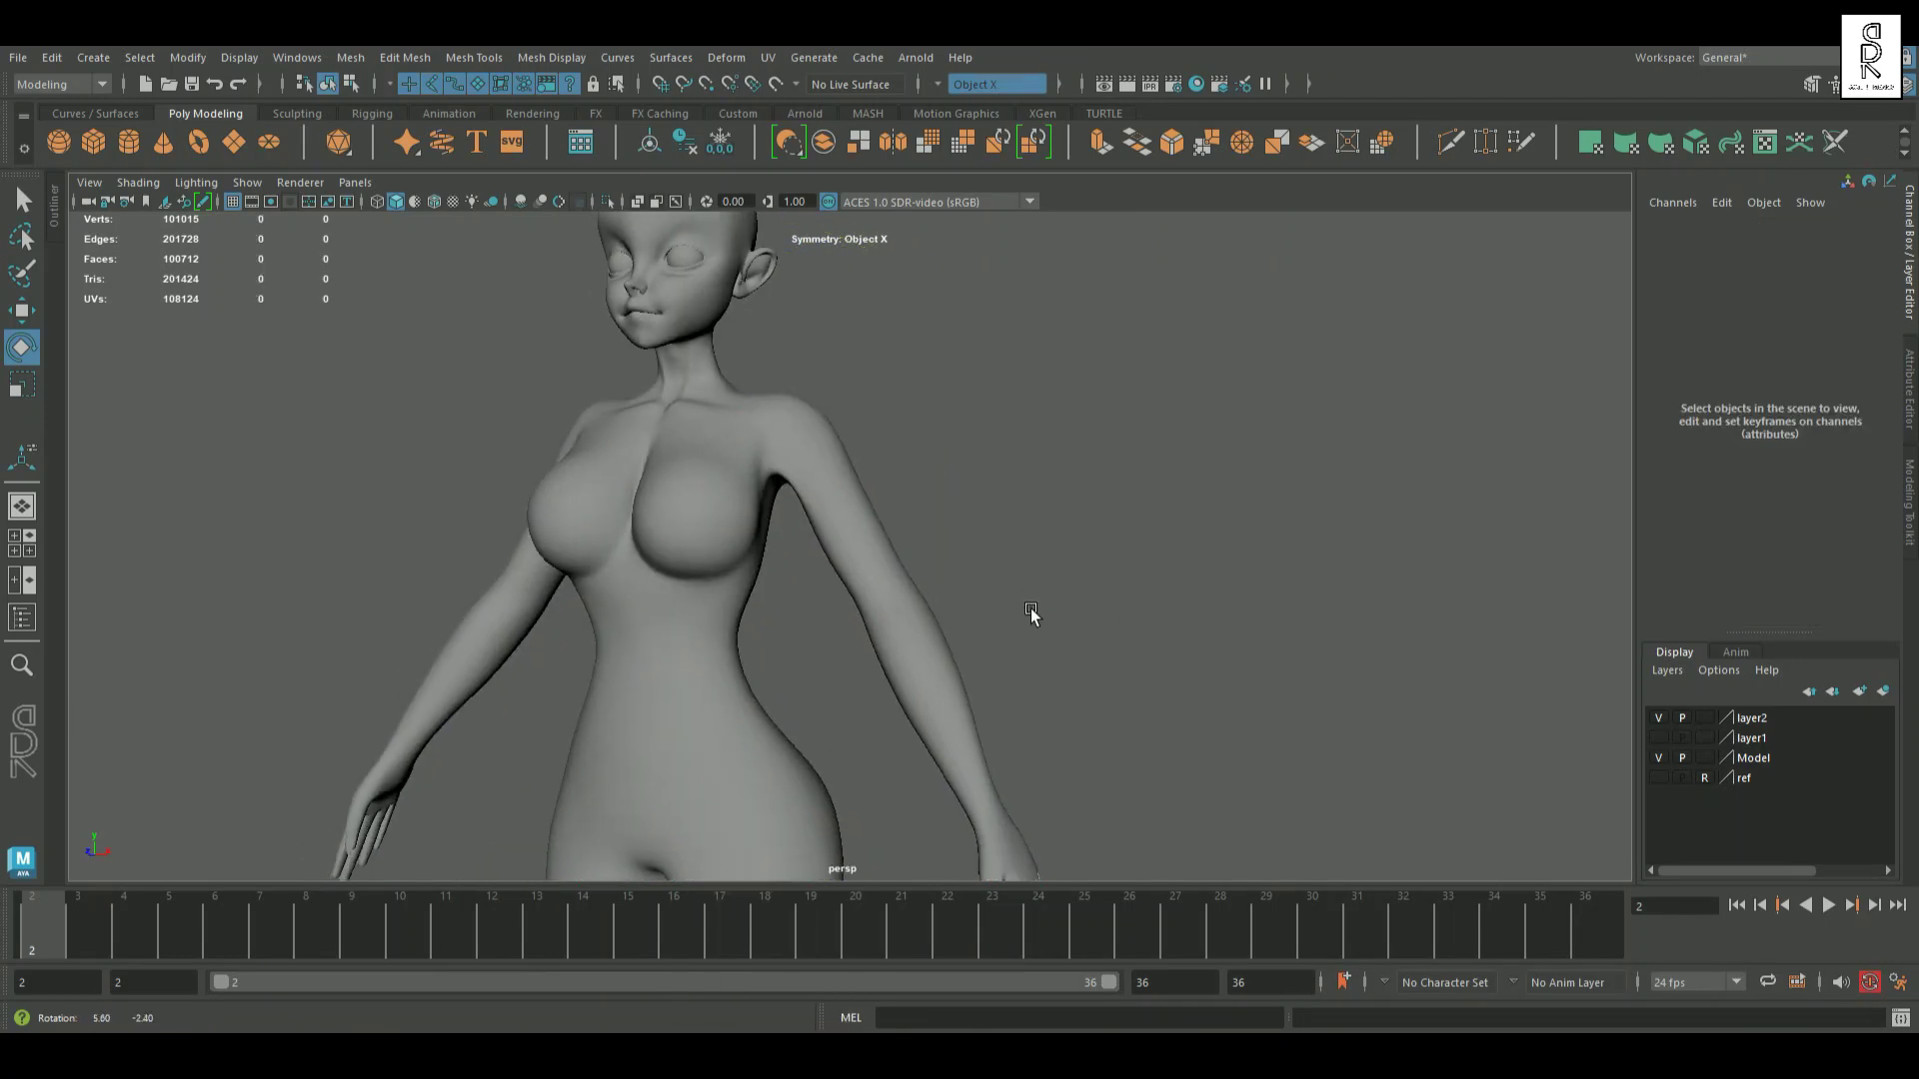
alt+drag(1029, 612, 952, 552)
Step: Select the edge loops around both shoulders of the body mesh and smooth them with Edit Edge Flow
click(814, 494)
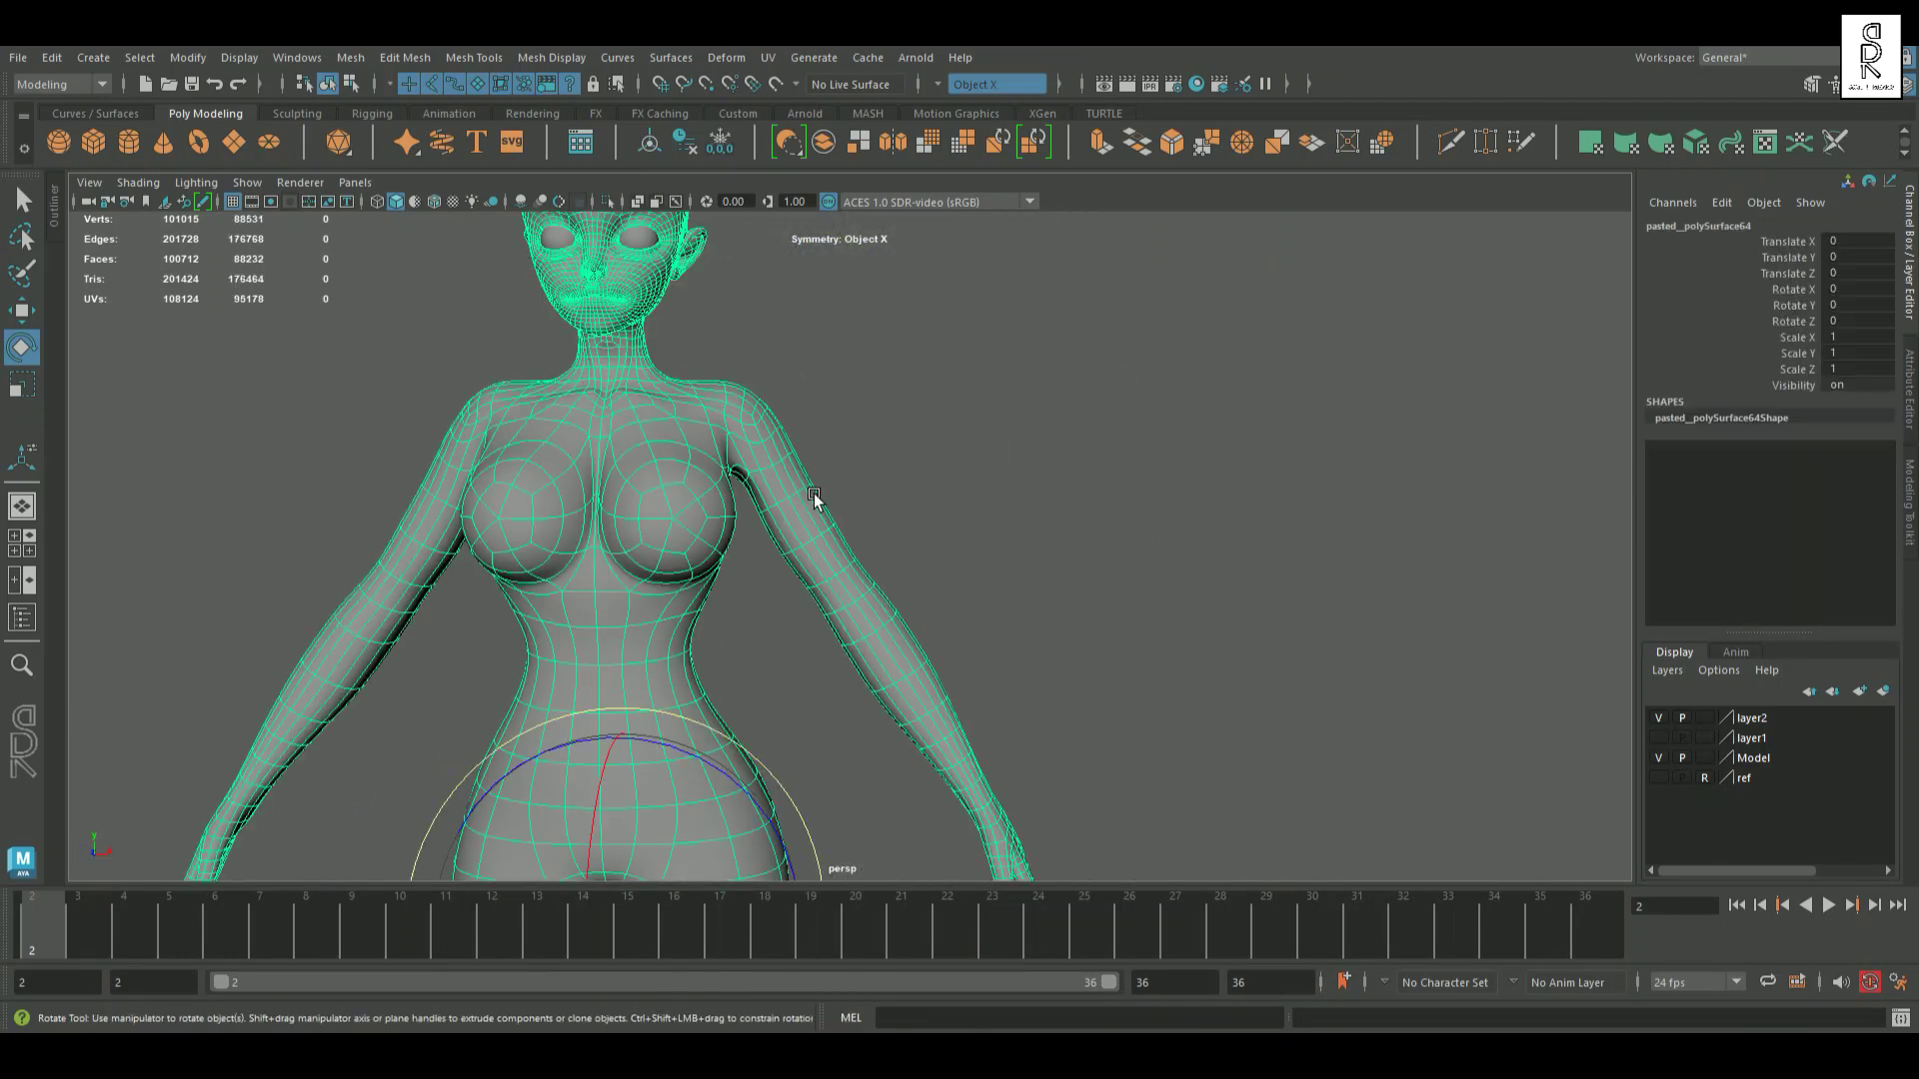
alt+right_drag(814, 494, 901, 542)
alt+drag(902, 541, 861, 530)
right_drag(761, 388, 762, 330)
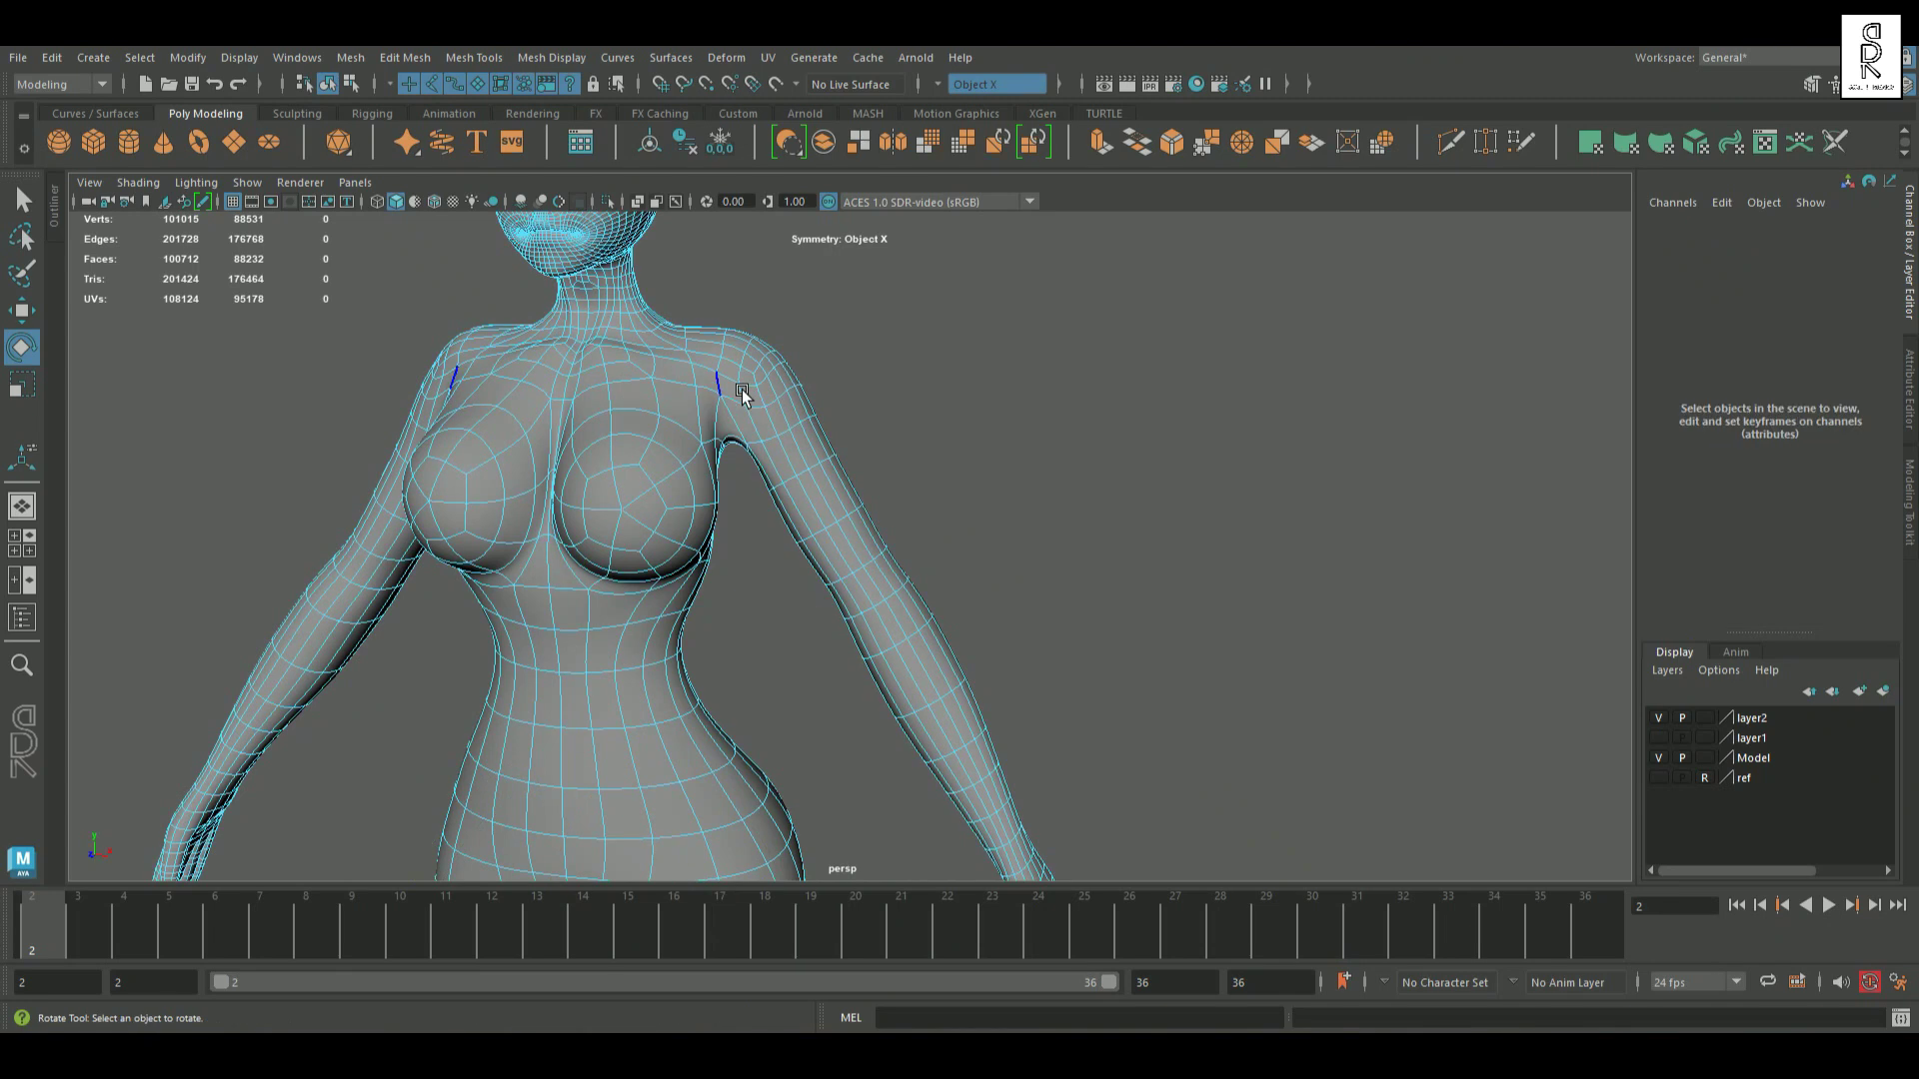
double_click(739, 385)
alt+drag(1082, 458, 994, 557)
key(q)
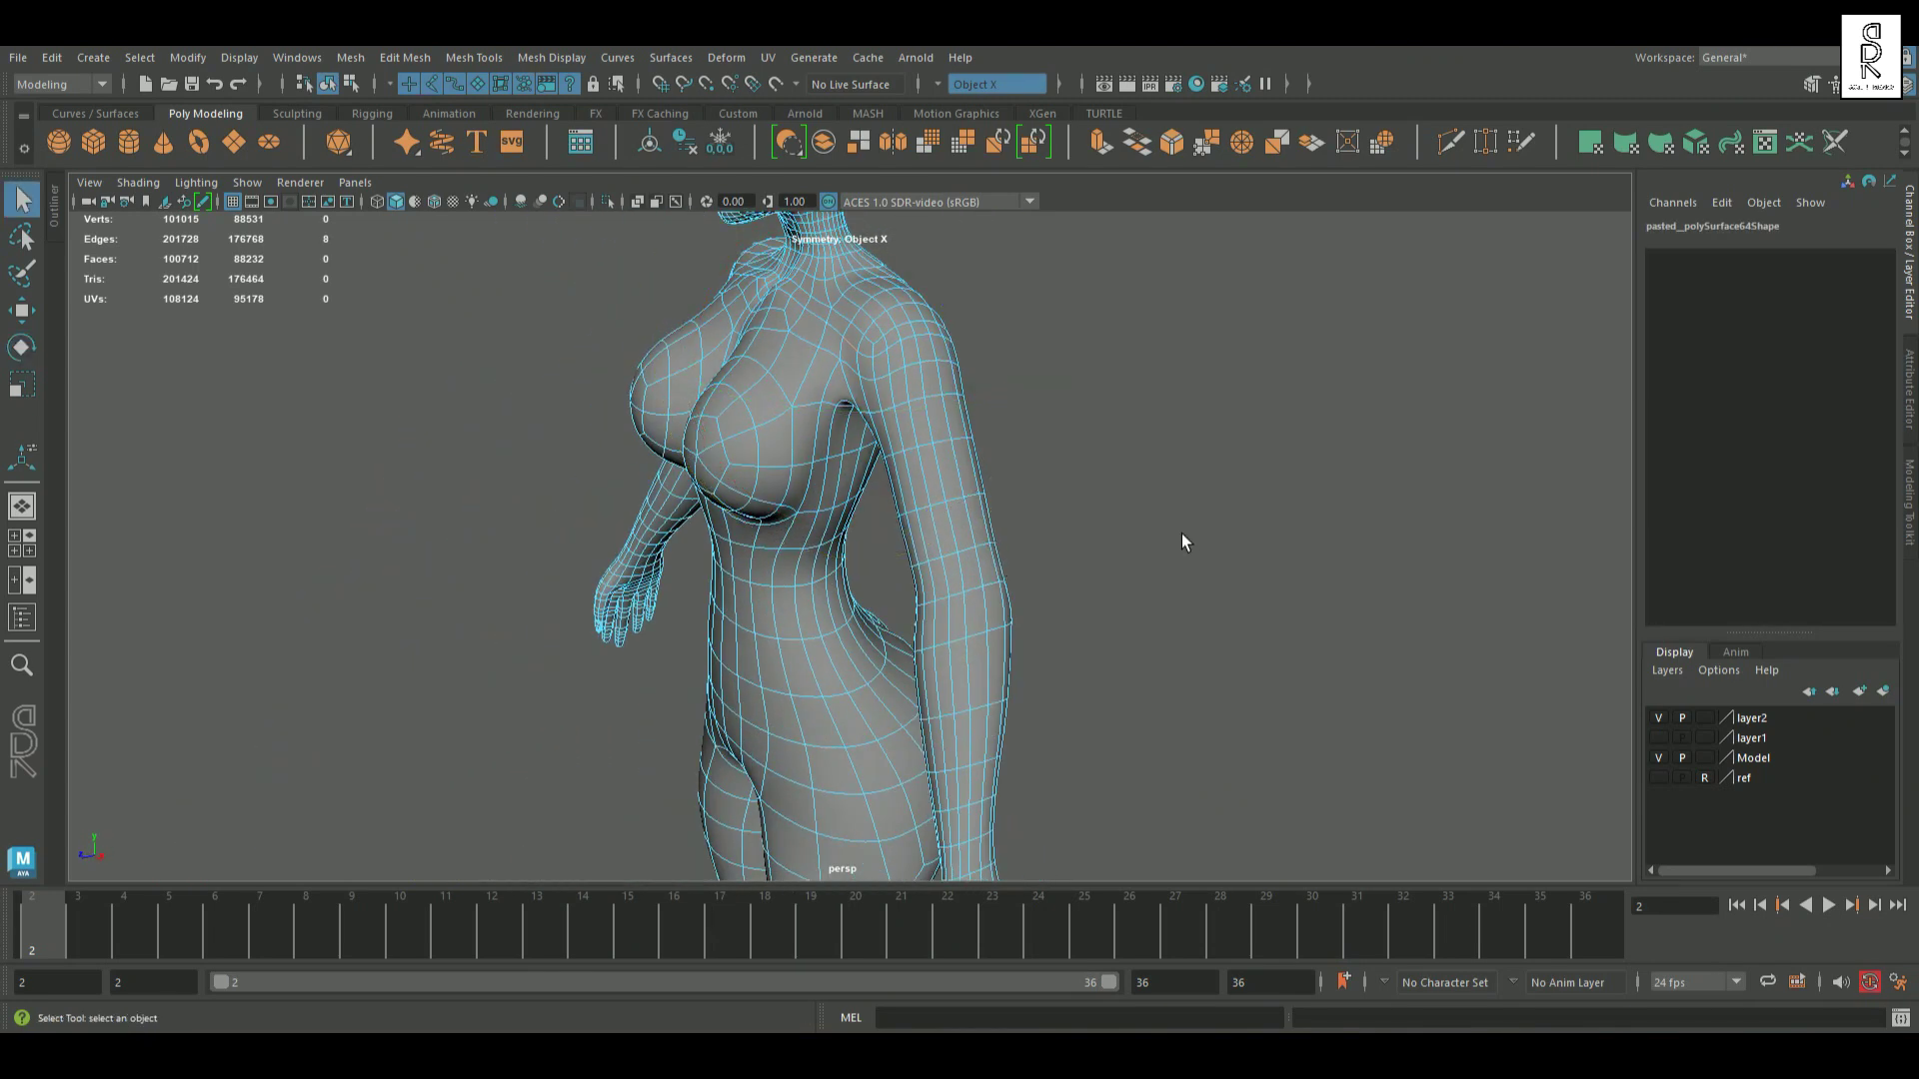
alt+drag(1182, 539, 944, 583)
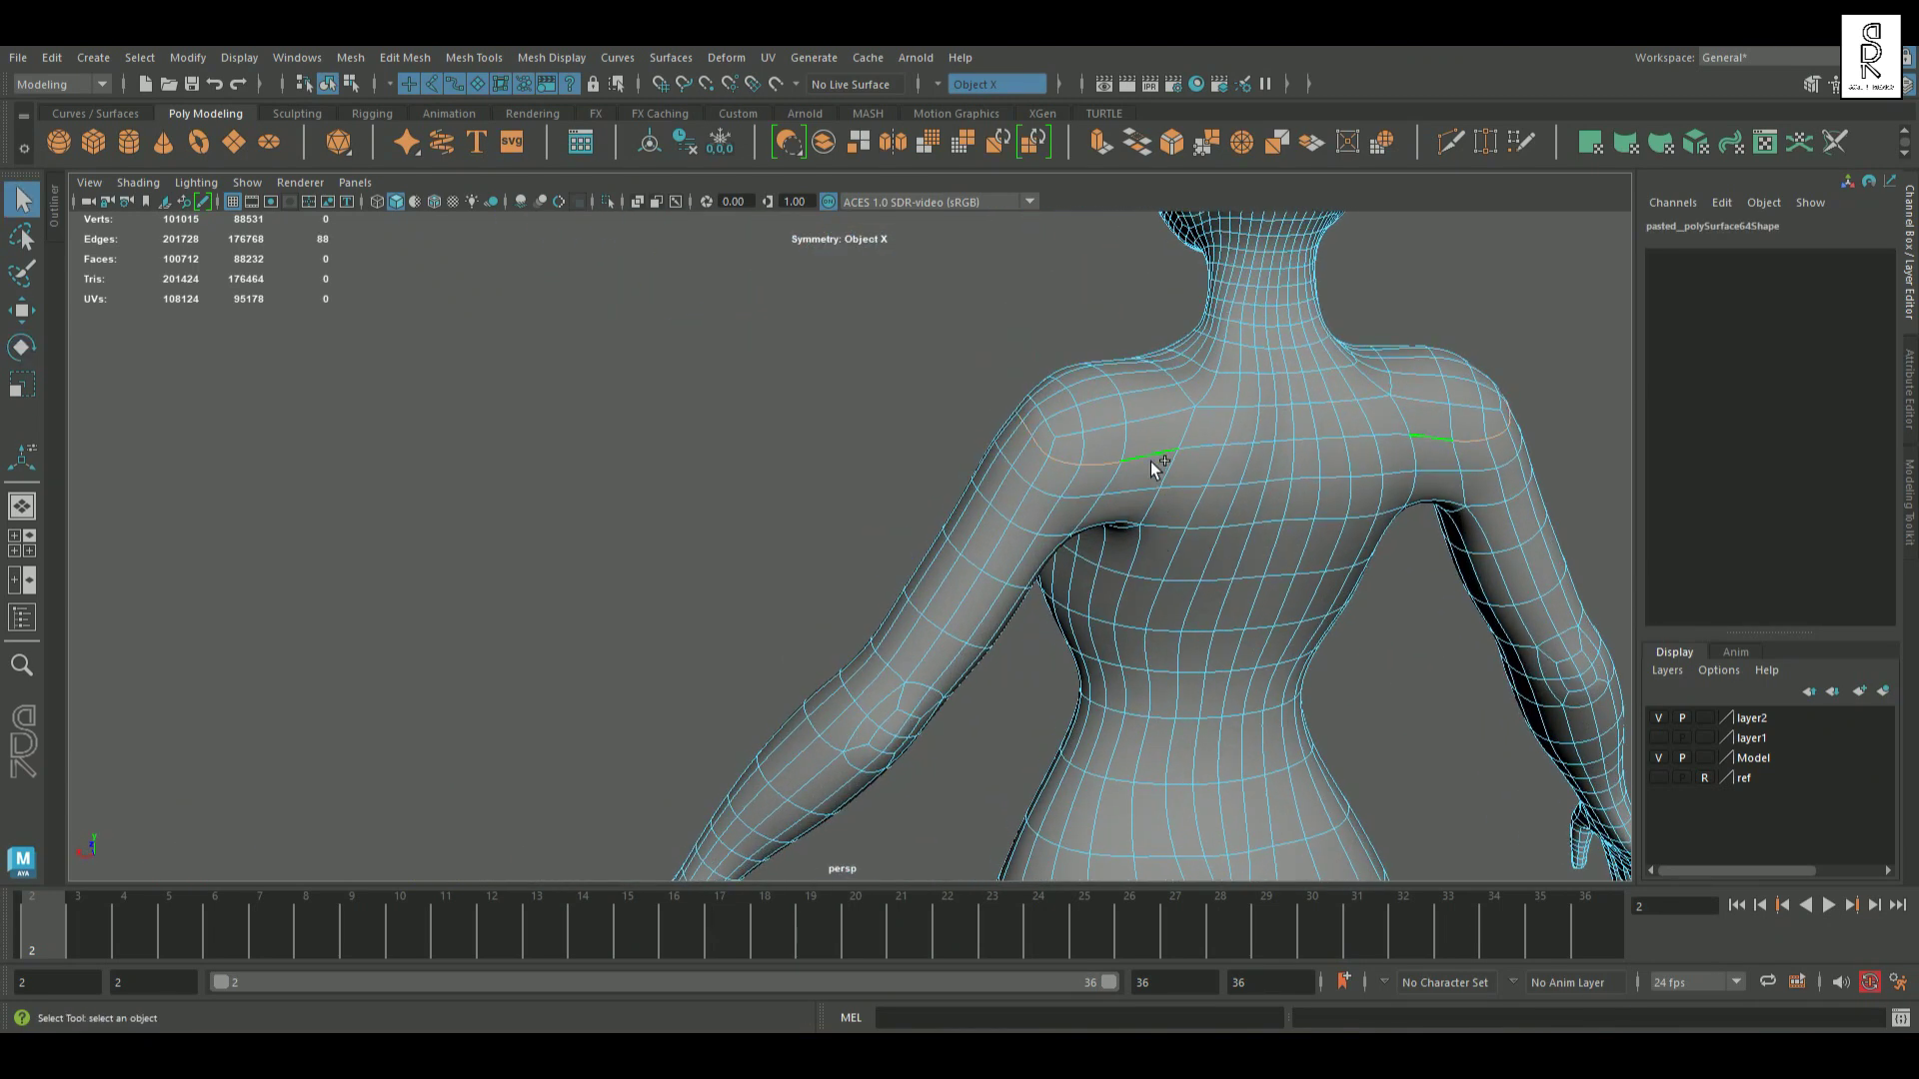
mouse_move(943, 490)
alt+mouse_down()
mouse_move(1239, 469)
mouse_move(956, 485)
alt+mouse_up()
shift+right_drag(1147, 400, 1145, 599)
alt+drag(1080, 520, 808, 416)
click(800, 370)
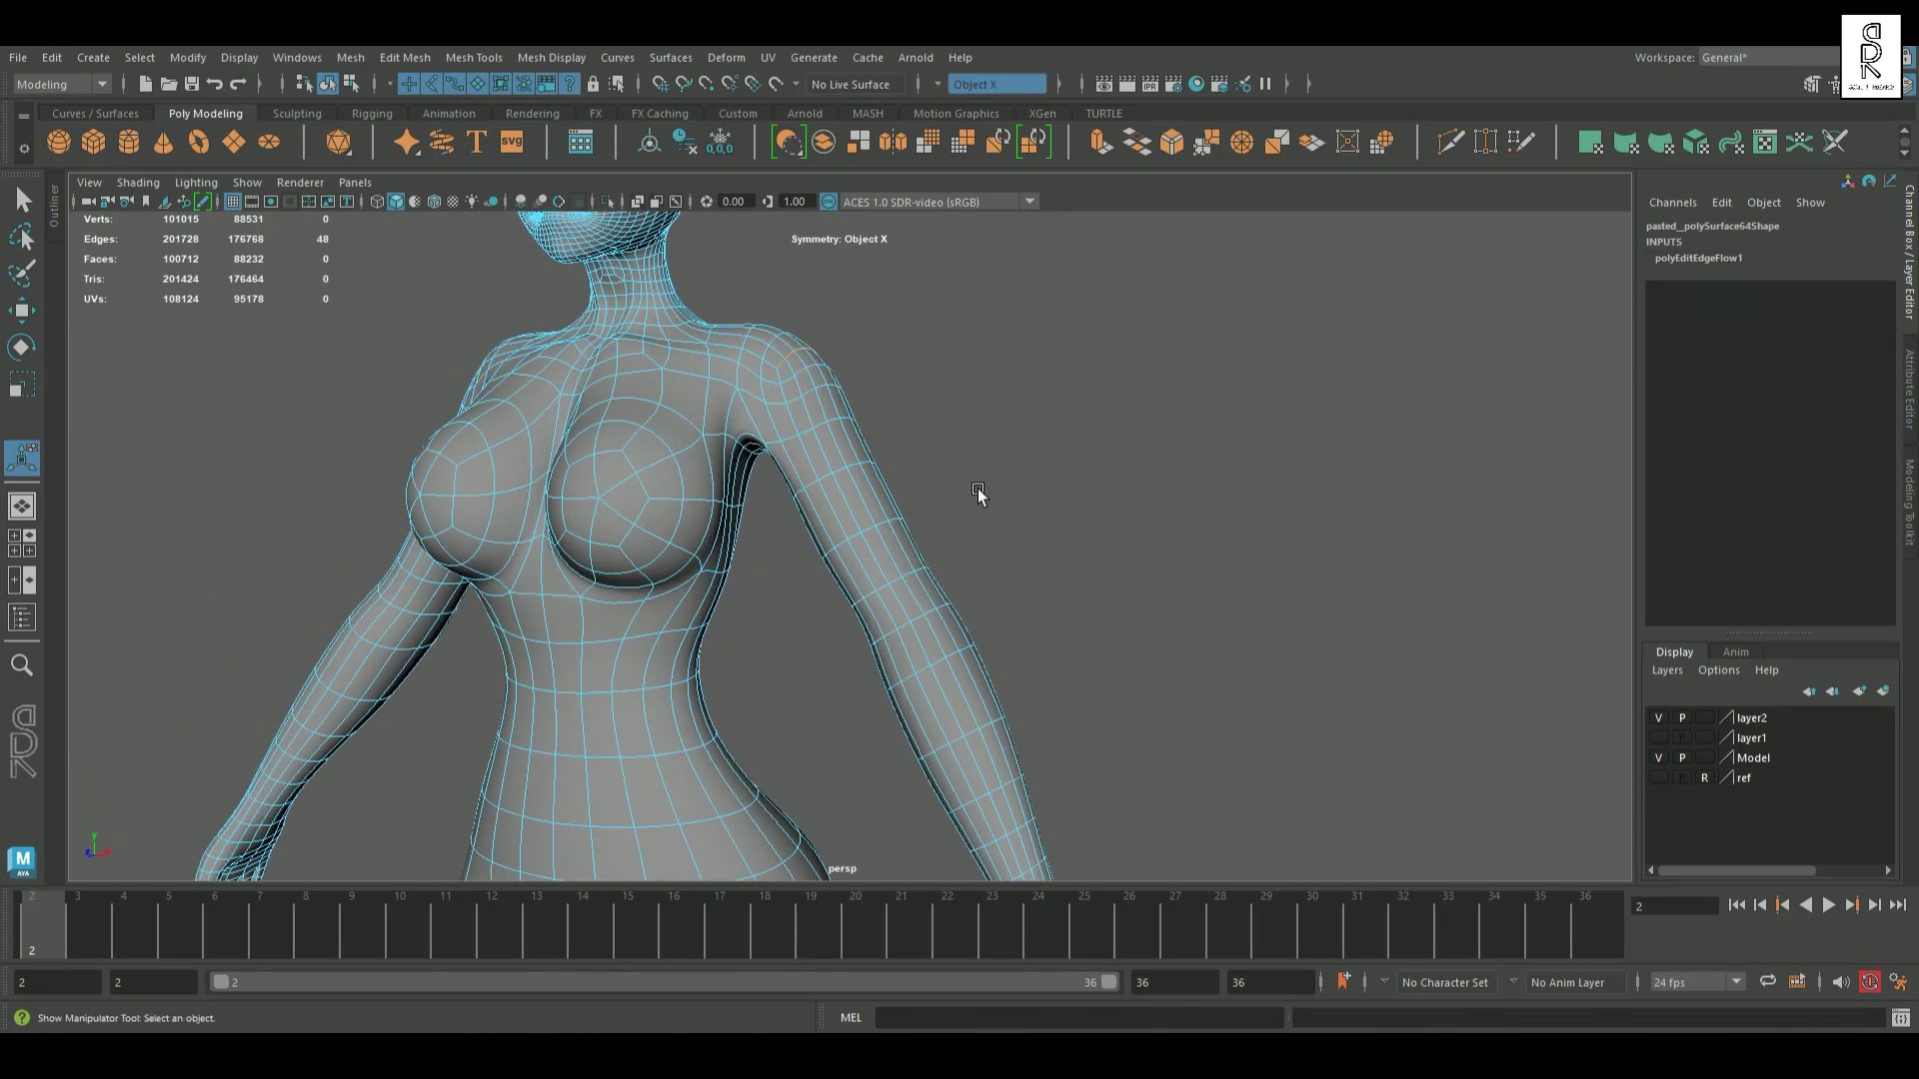
Step: Repeat Edit Edge Flow on the selected shoulder edges
scroll(972, 501, up, 10)
scroll(1097, 638, down, 10)
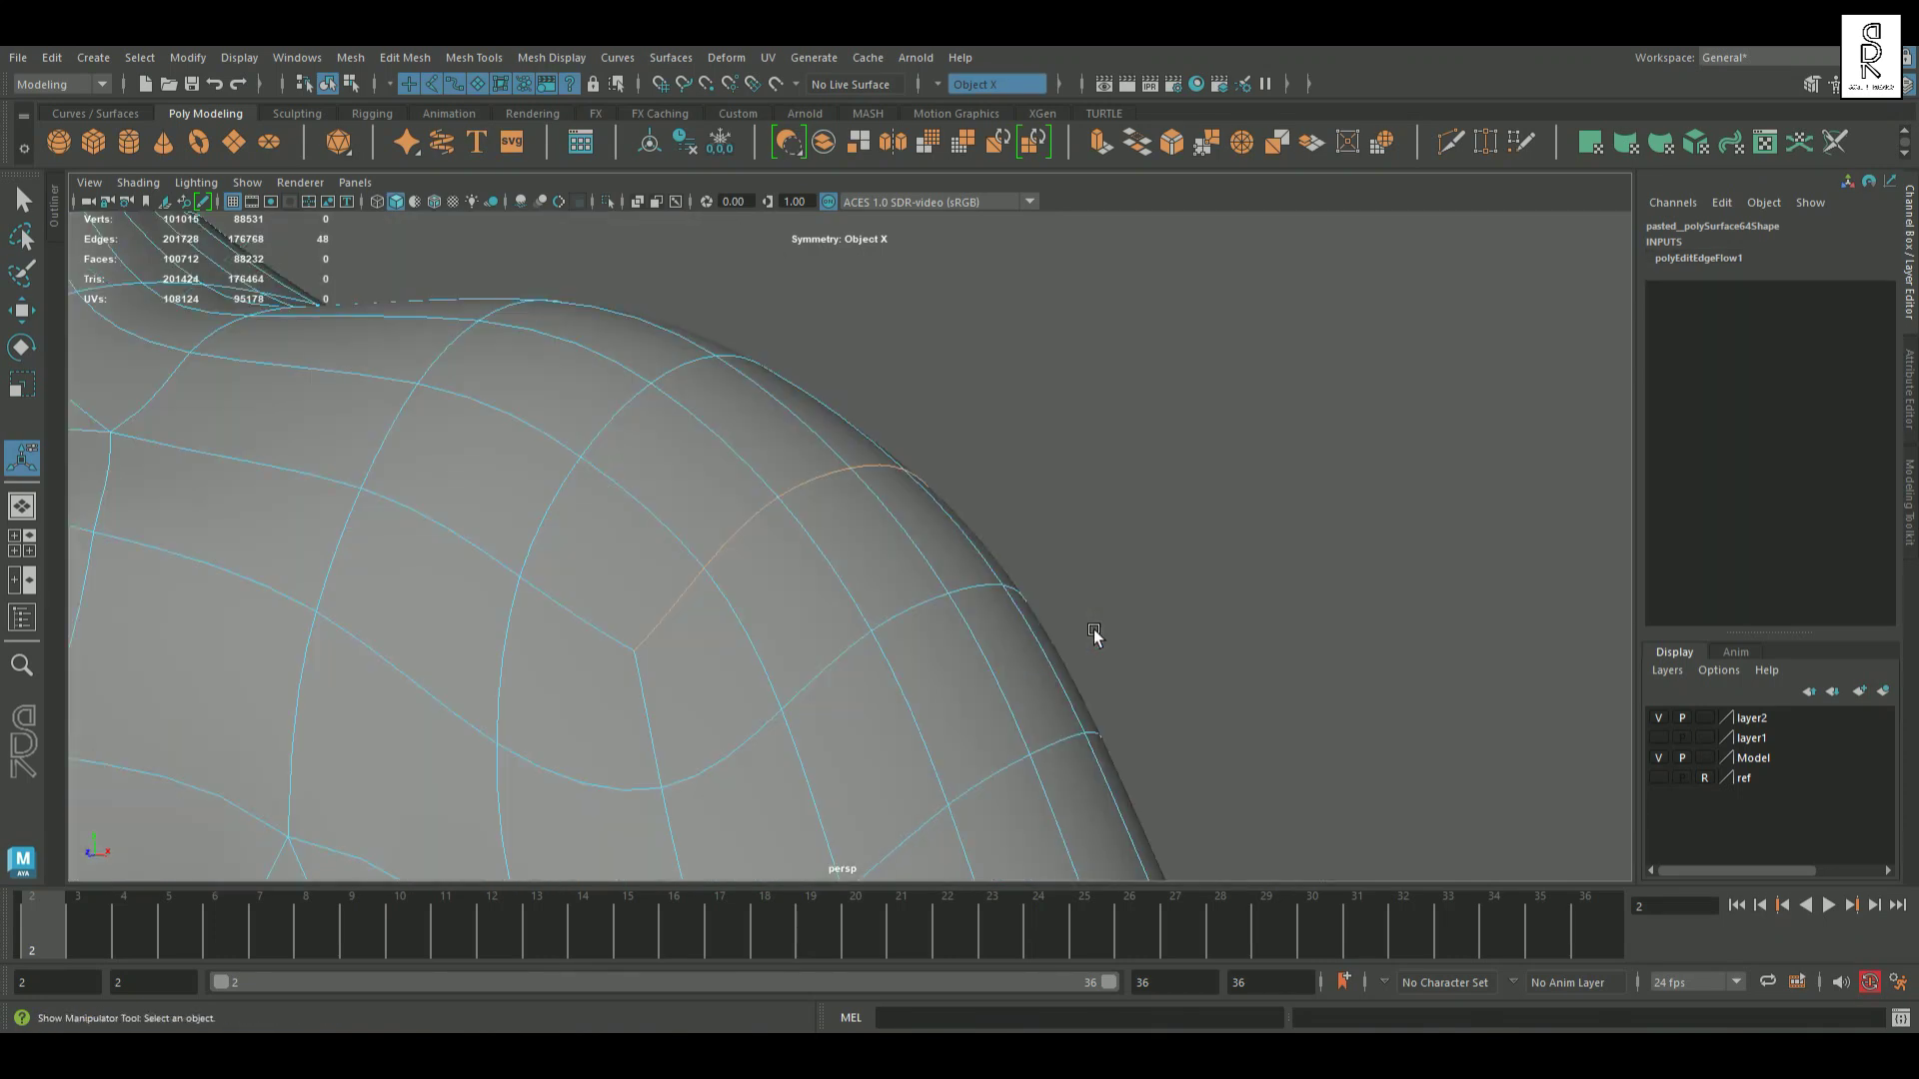
key(g)
alt+drag(1039, 662, 902, 679)
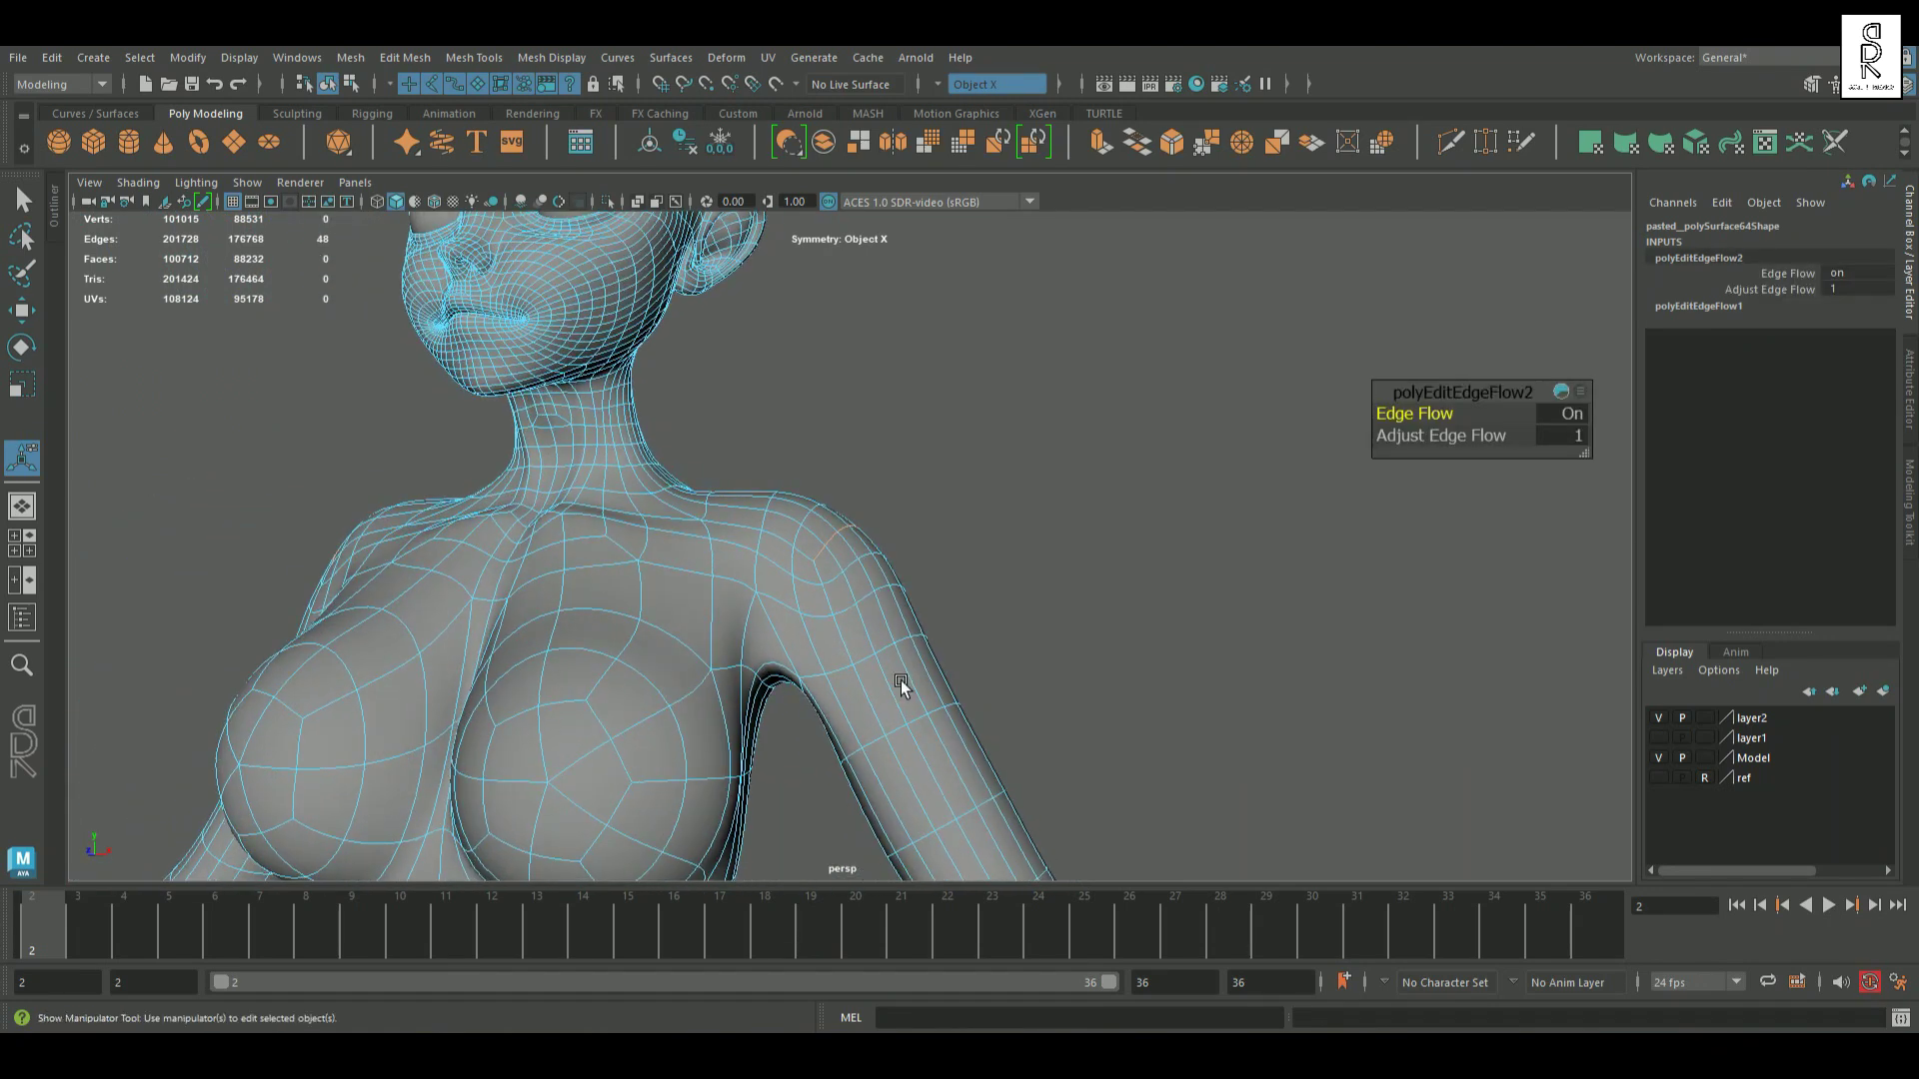
Step: Return the body mesh to object mode and clear the selection
click(807, 615)
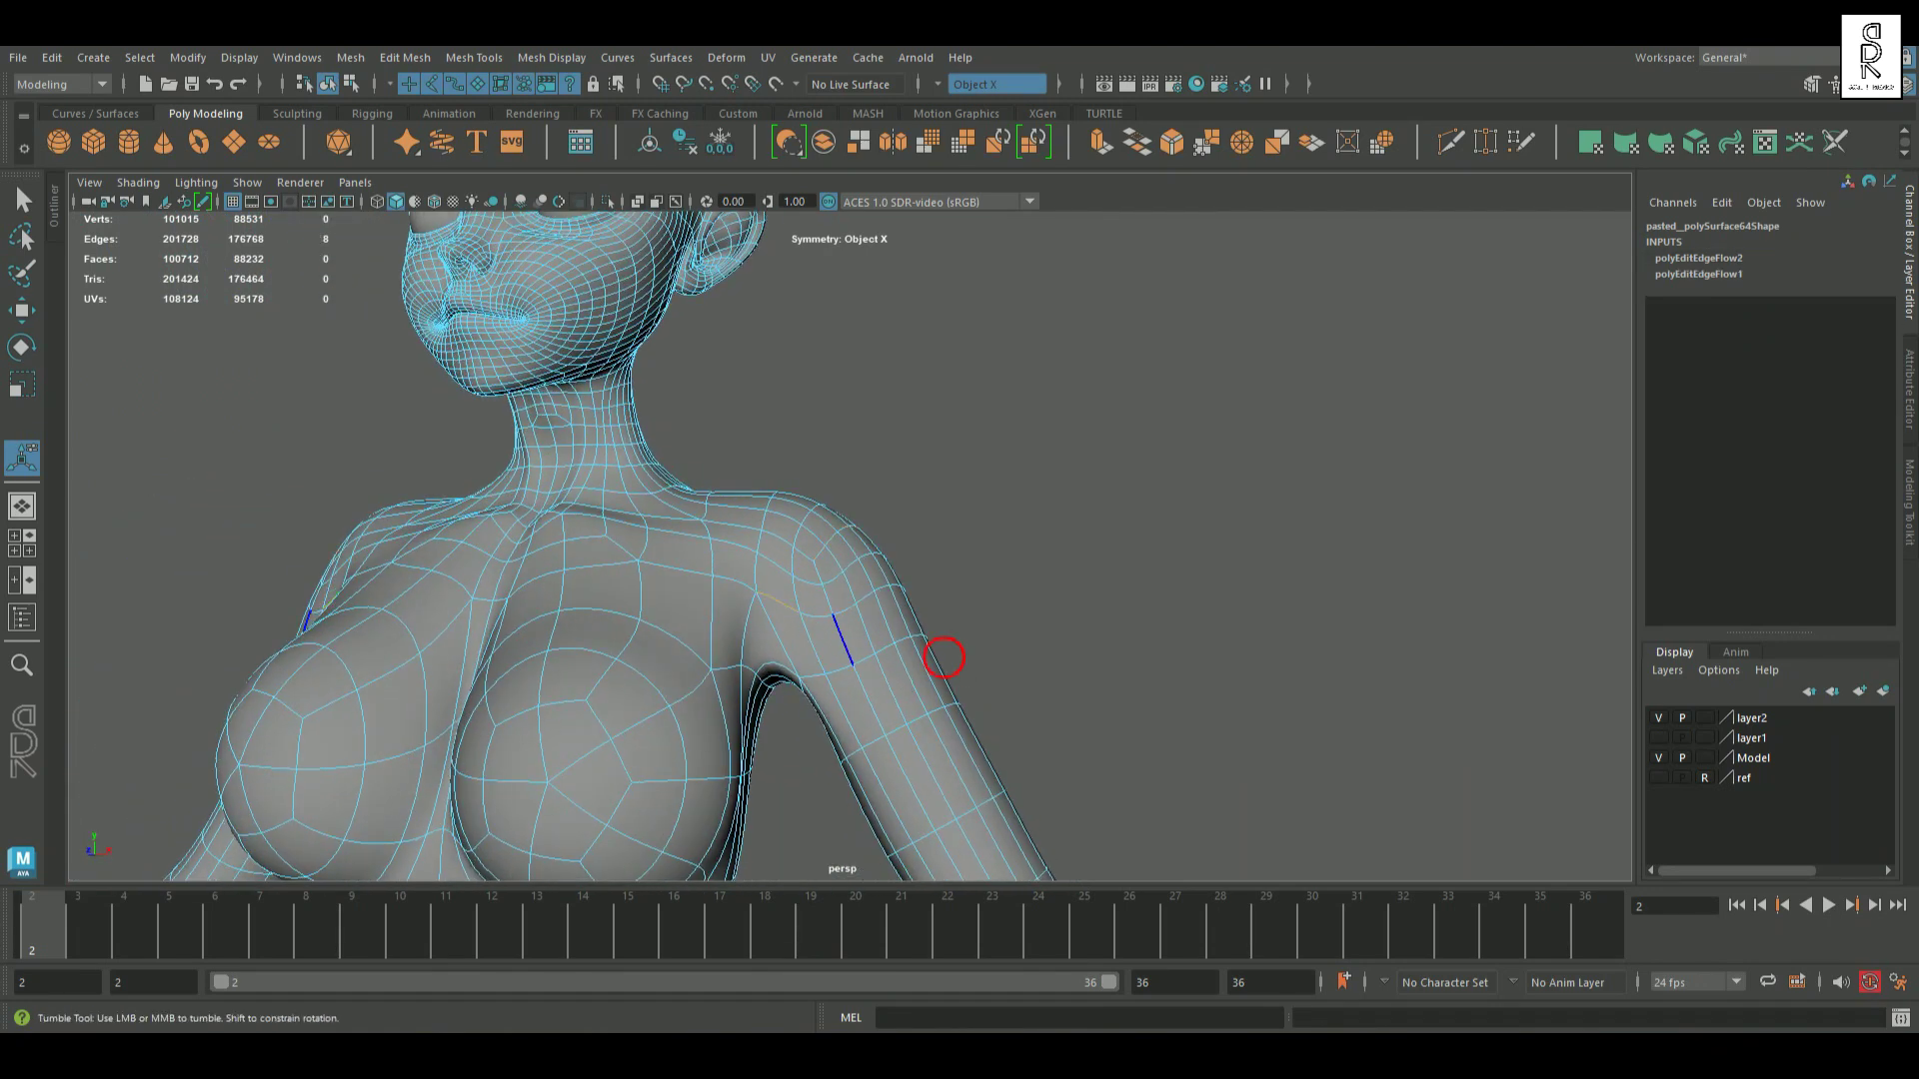
mouse_move(946, 659)
alt+mouse_down()
mouse_move(964, 617)
mouse_move(954, 661)
alt+mouse_up()
right_drag(848, 462, 1014, 420)
key(q)
click(1290, 640)
Step: Select all of the character's meshes, including the eyes, and group them
scroll(978, 700, down, 4)
alt+drag(900, 750, 999, 708)
scroll(1012, 722, down, 3)
scroll(1010, 725, down, 2)
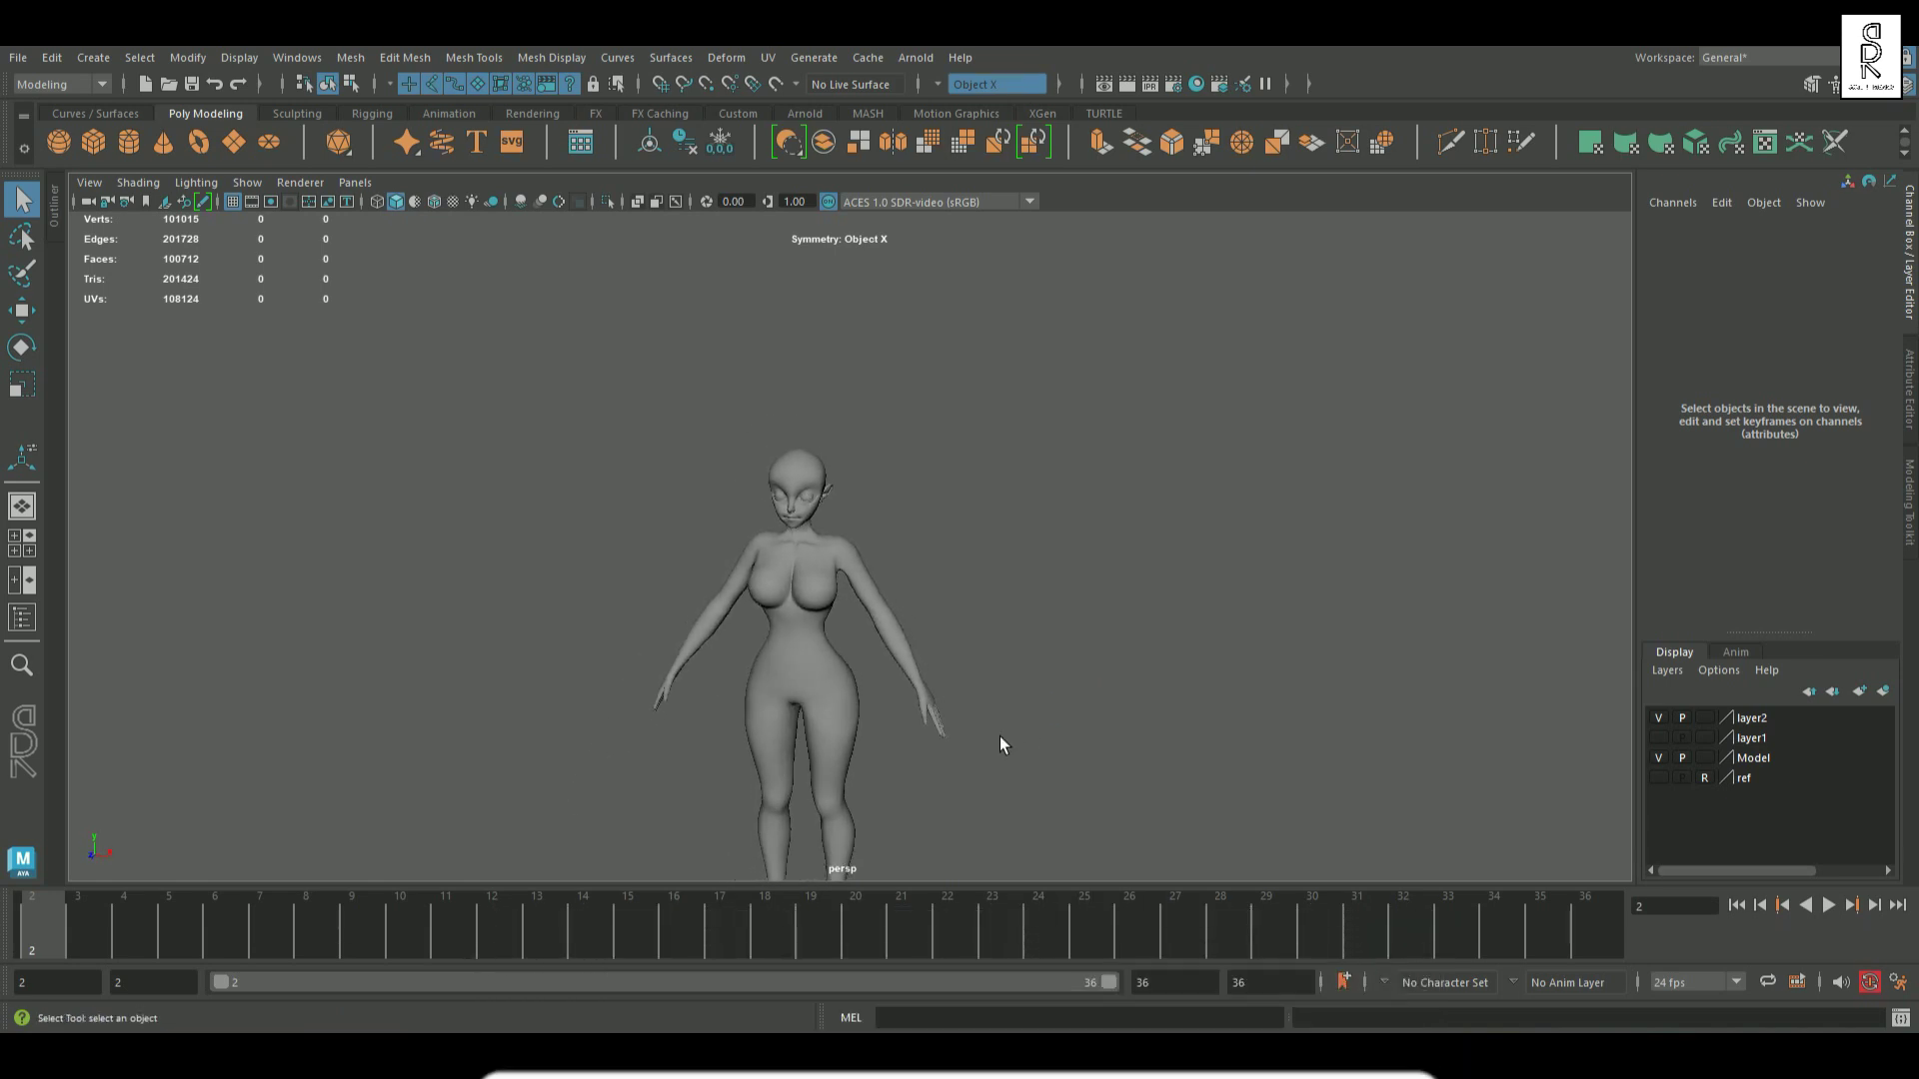
alt+middle_drag(1000, 739, 999, 587)
alt+drag(1144, 740, 1157, 730)
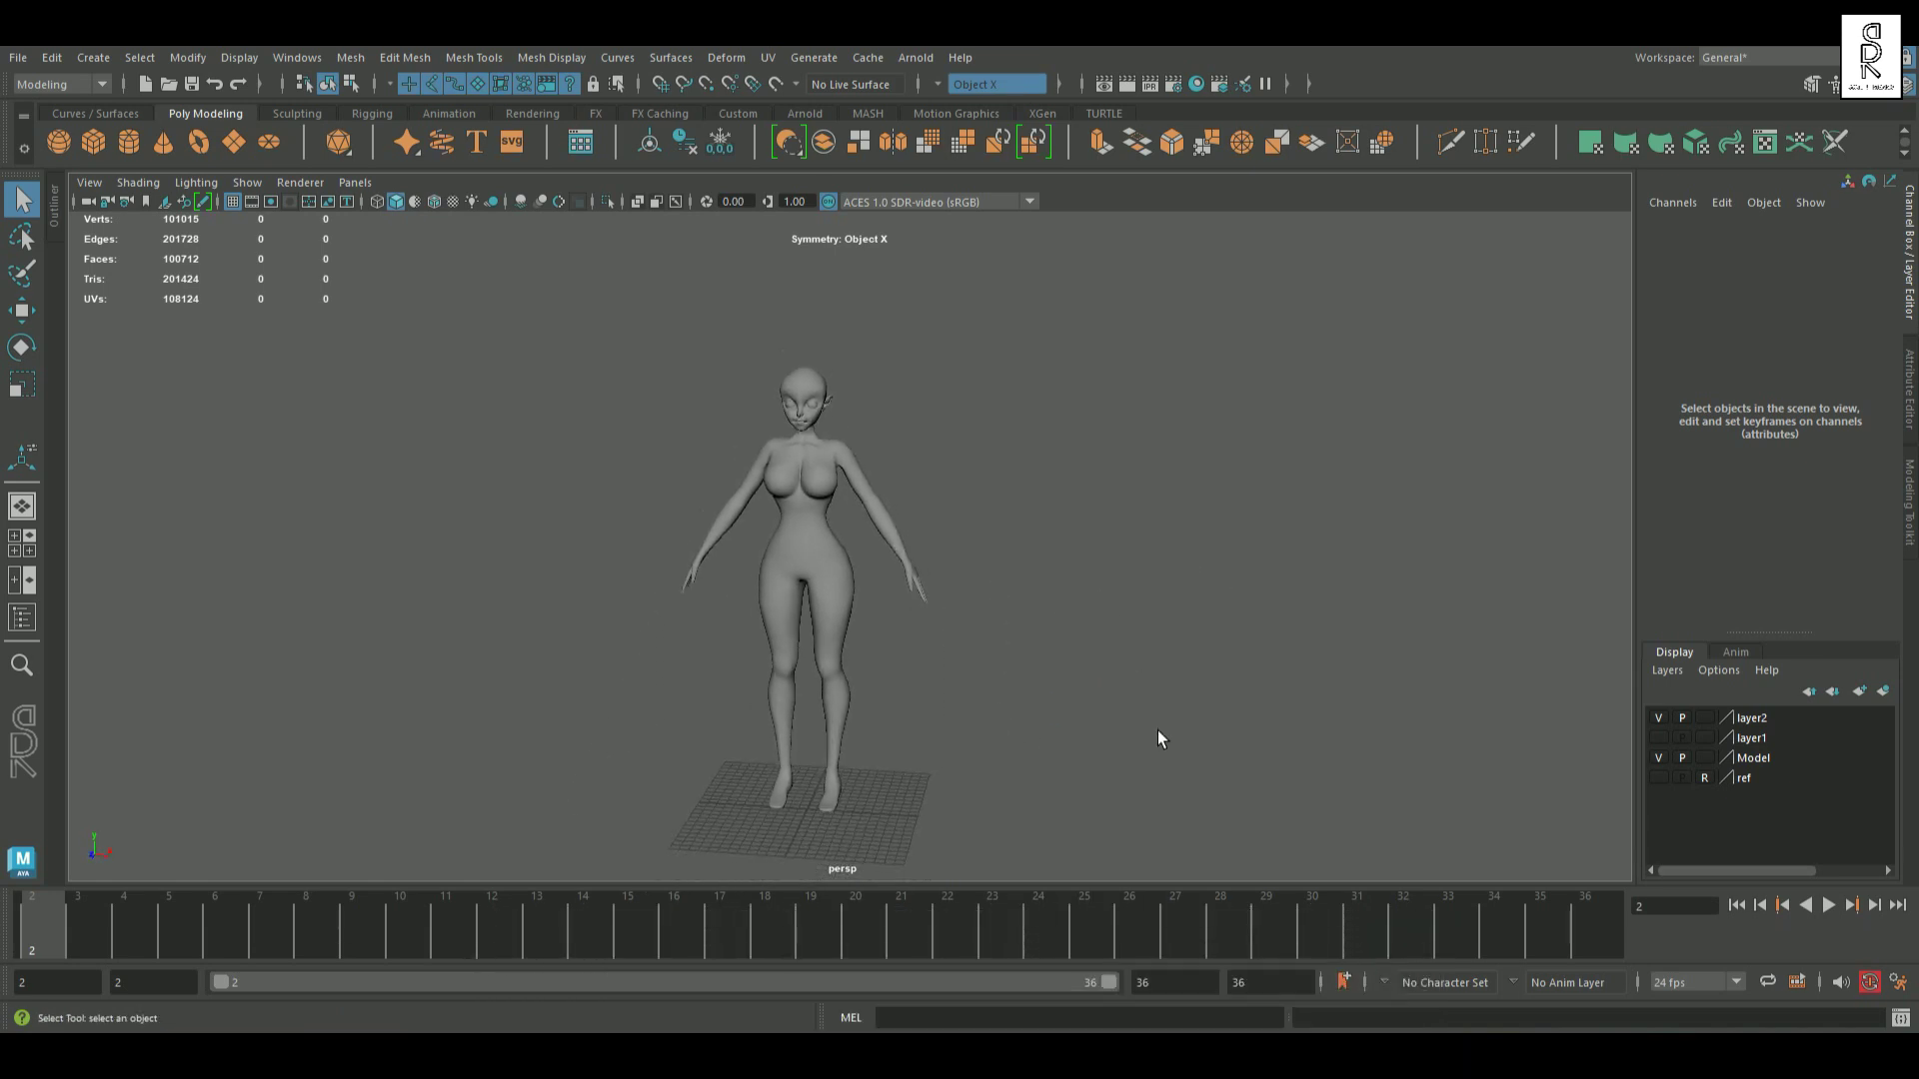
alt+drag(921, 566, 1050, 601)
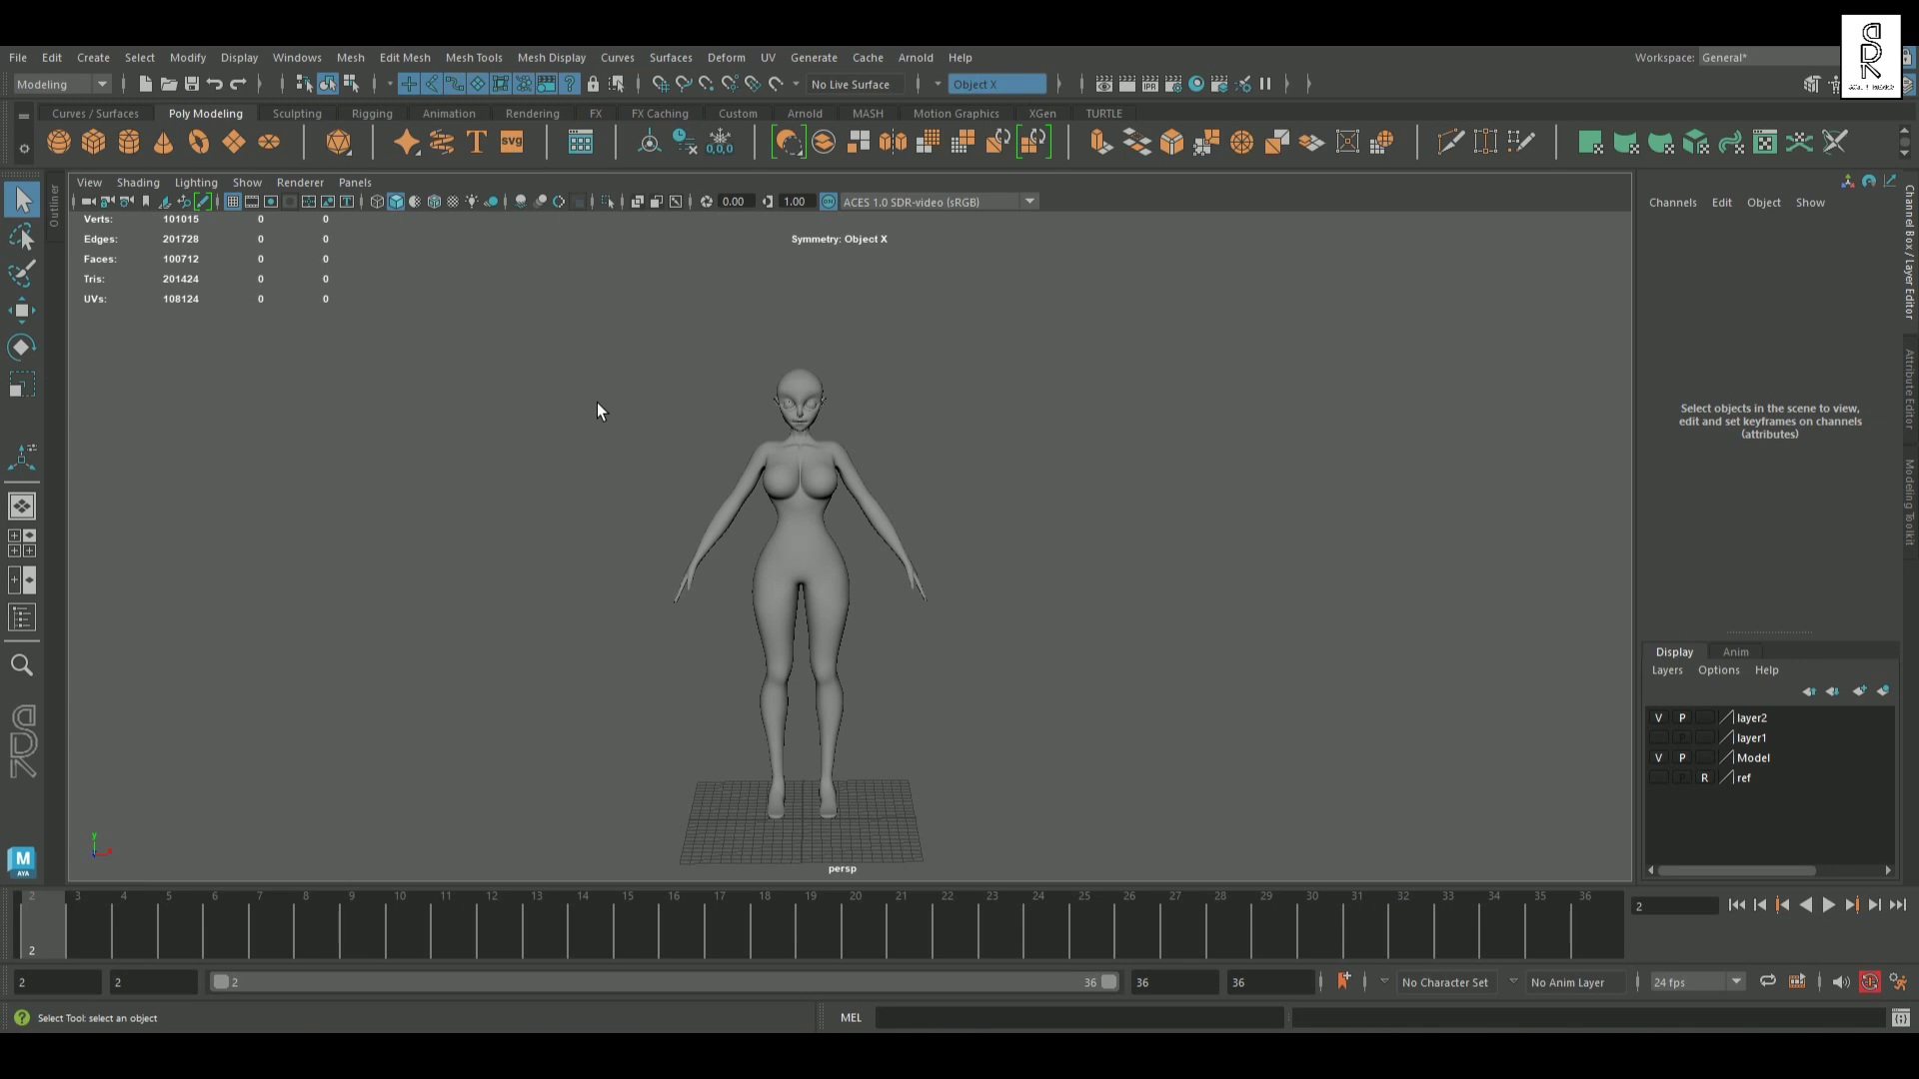
drag(557, 339, 1190, 878)
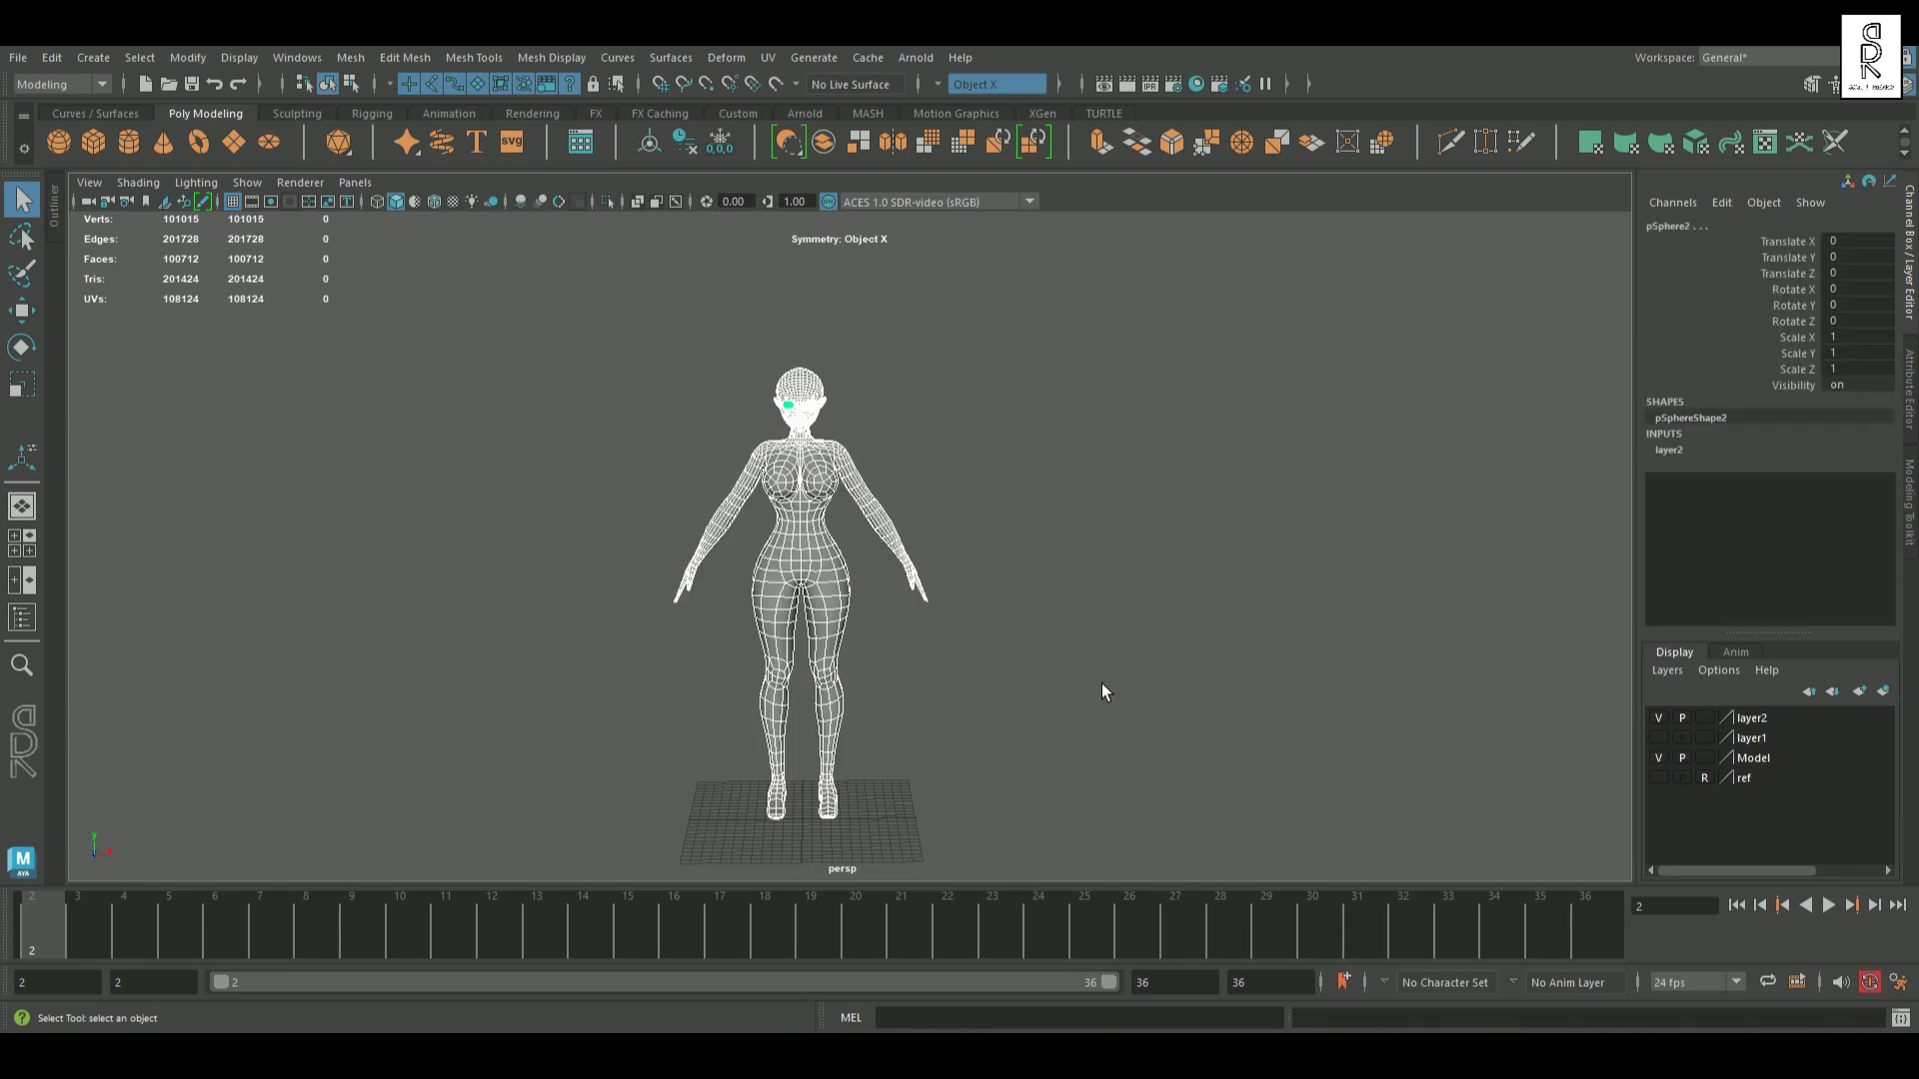
key(ctrl+g)
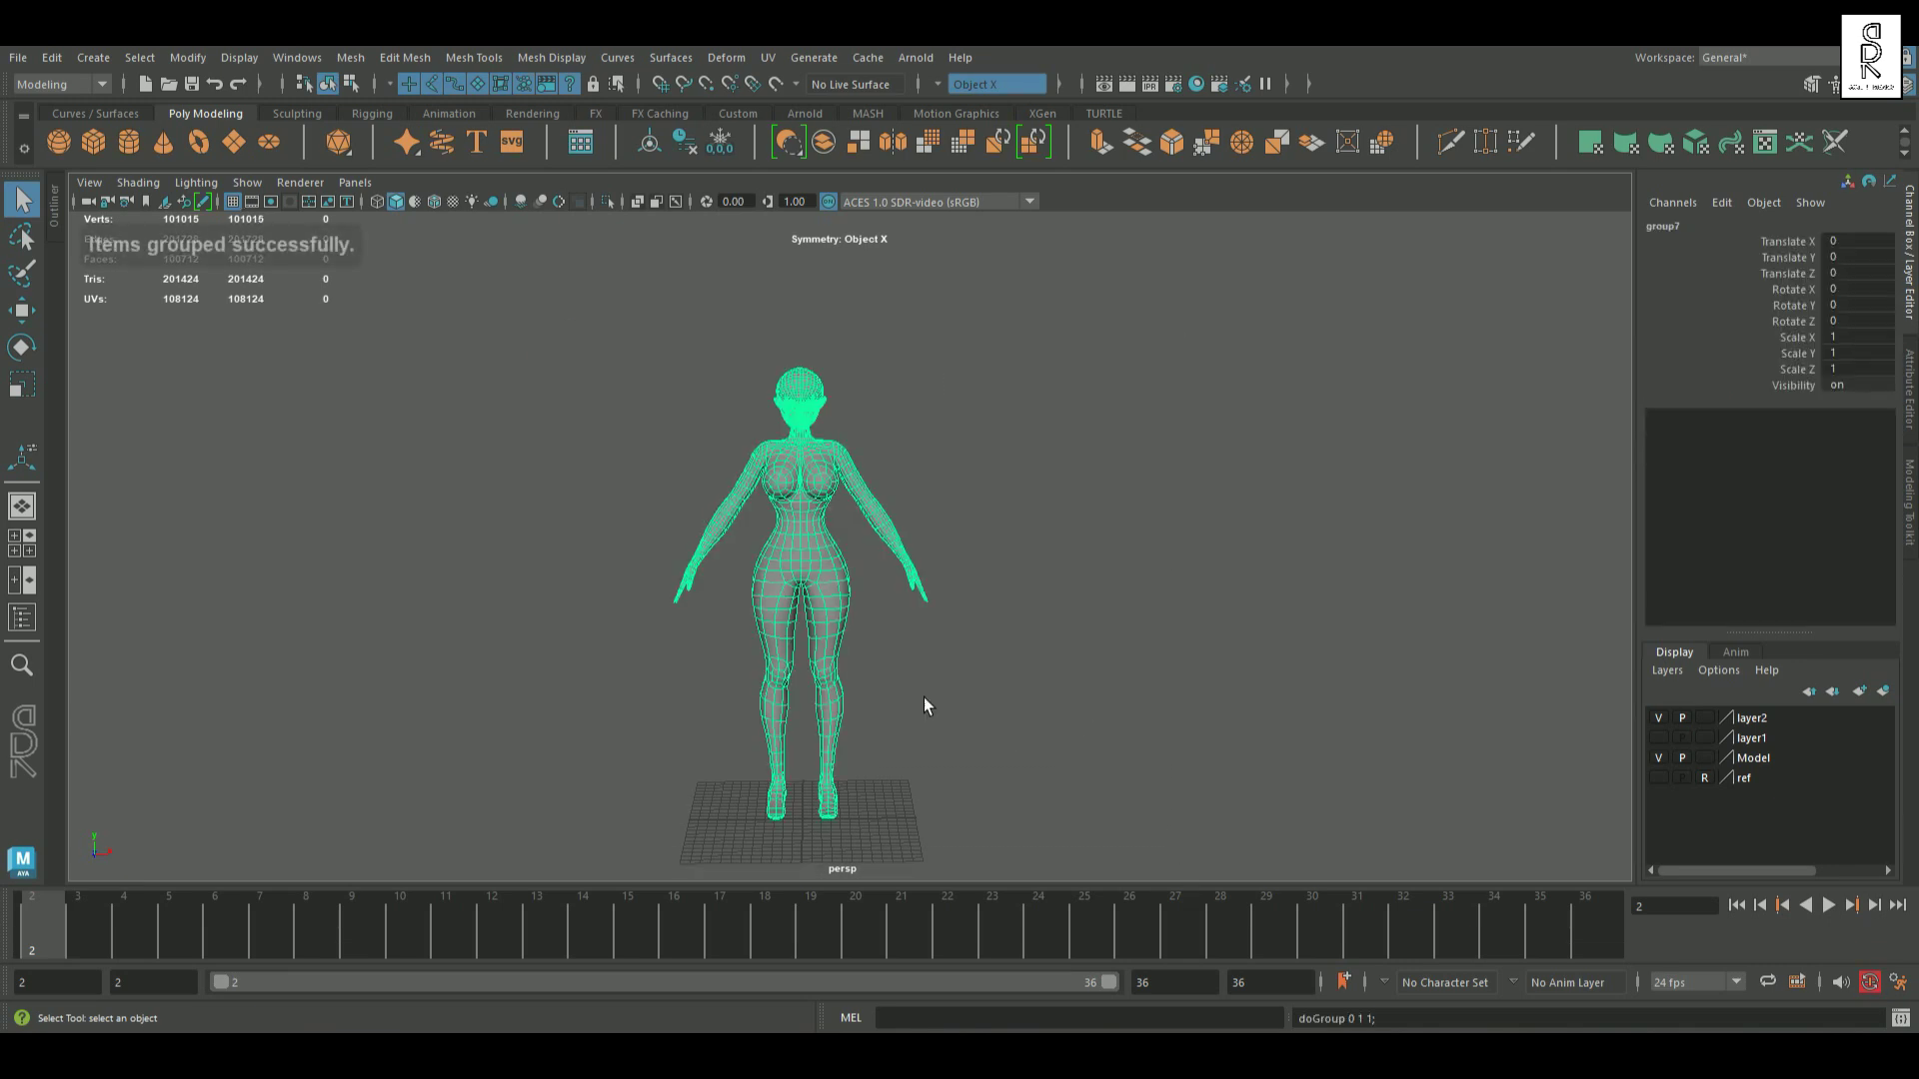
Step: Show the scene's object list and delete the empty group5
click(57, 210)
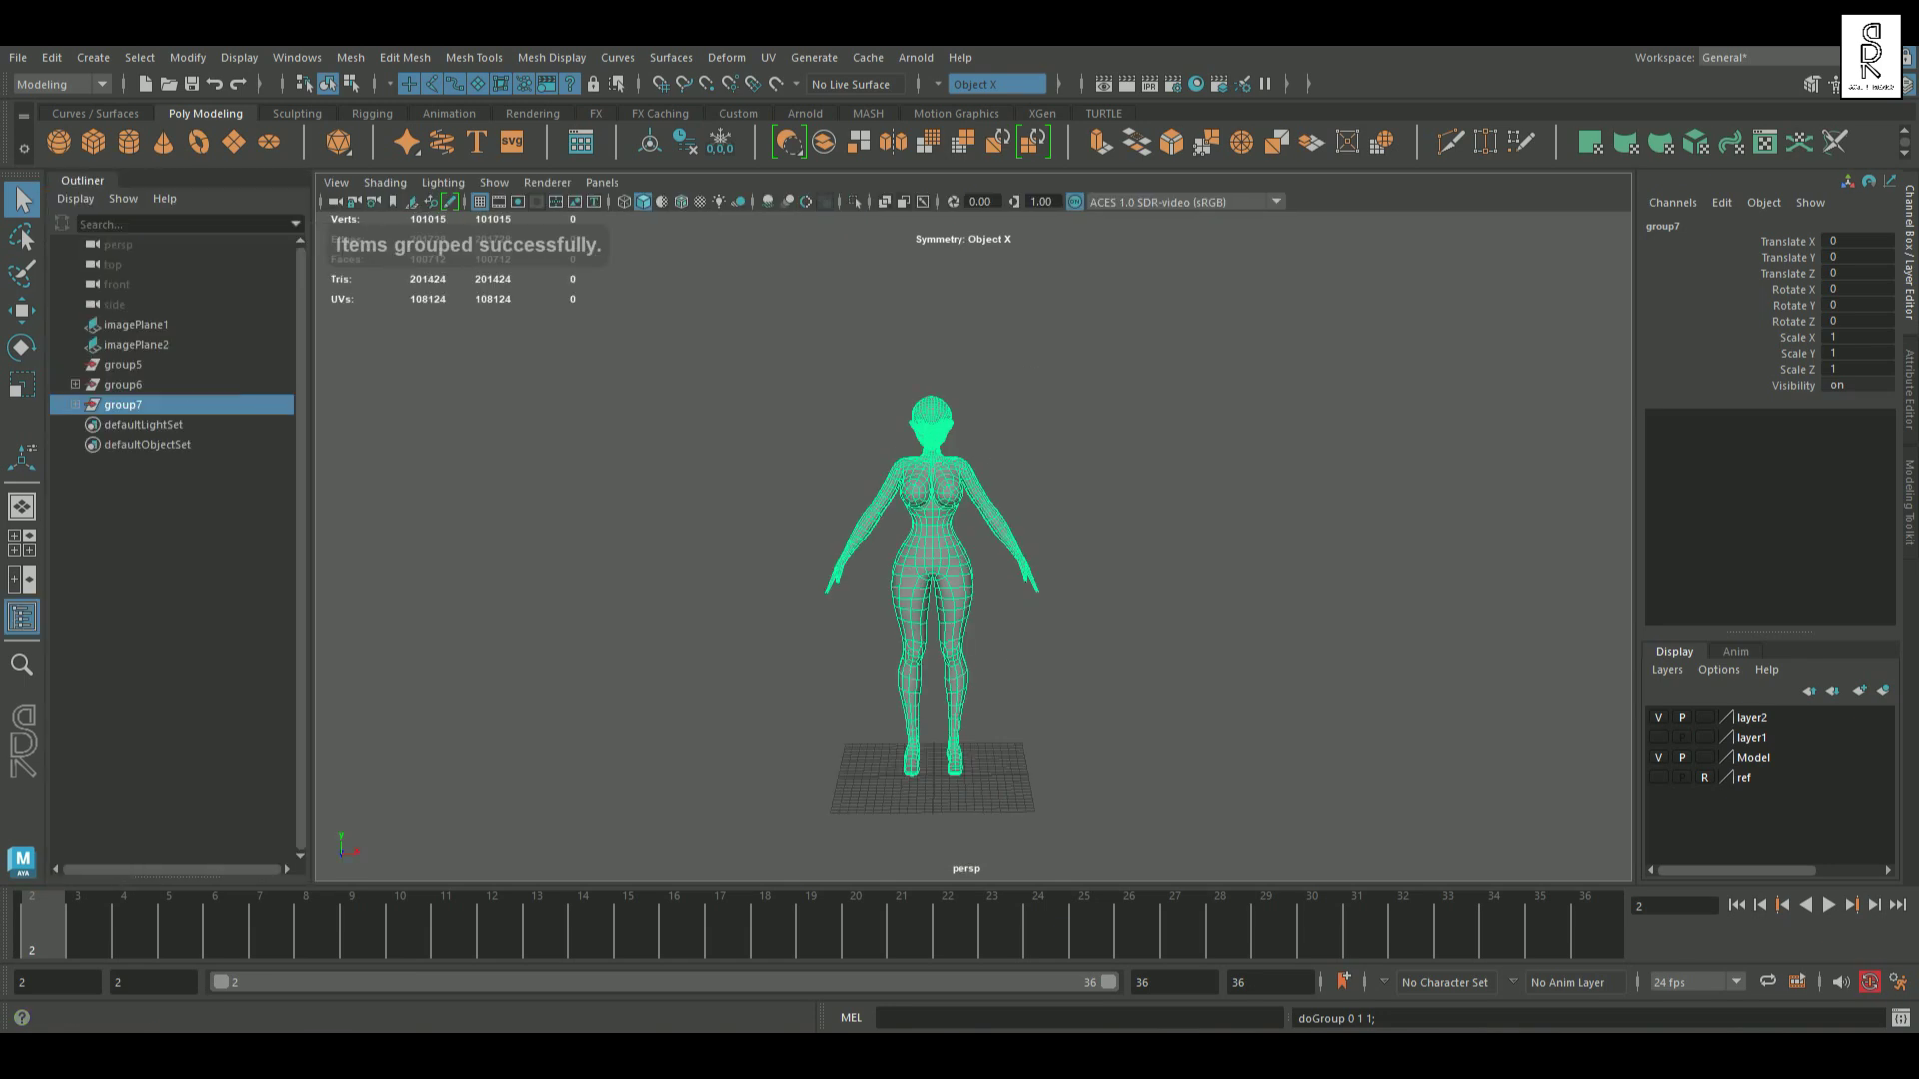
click(180, 388)
click(165, 368)
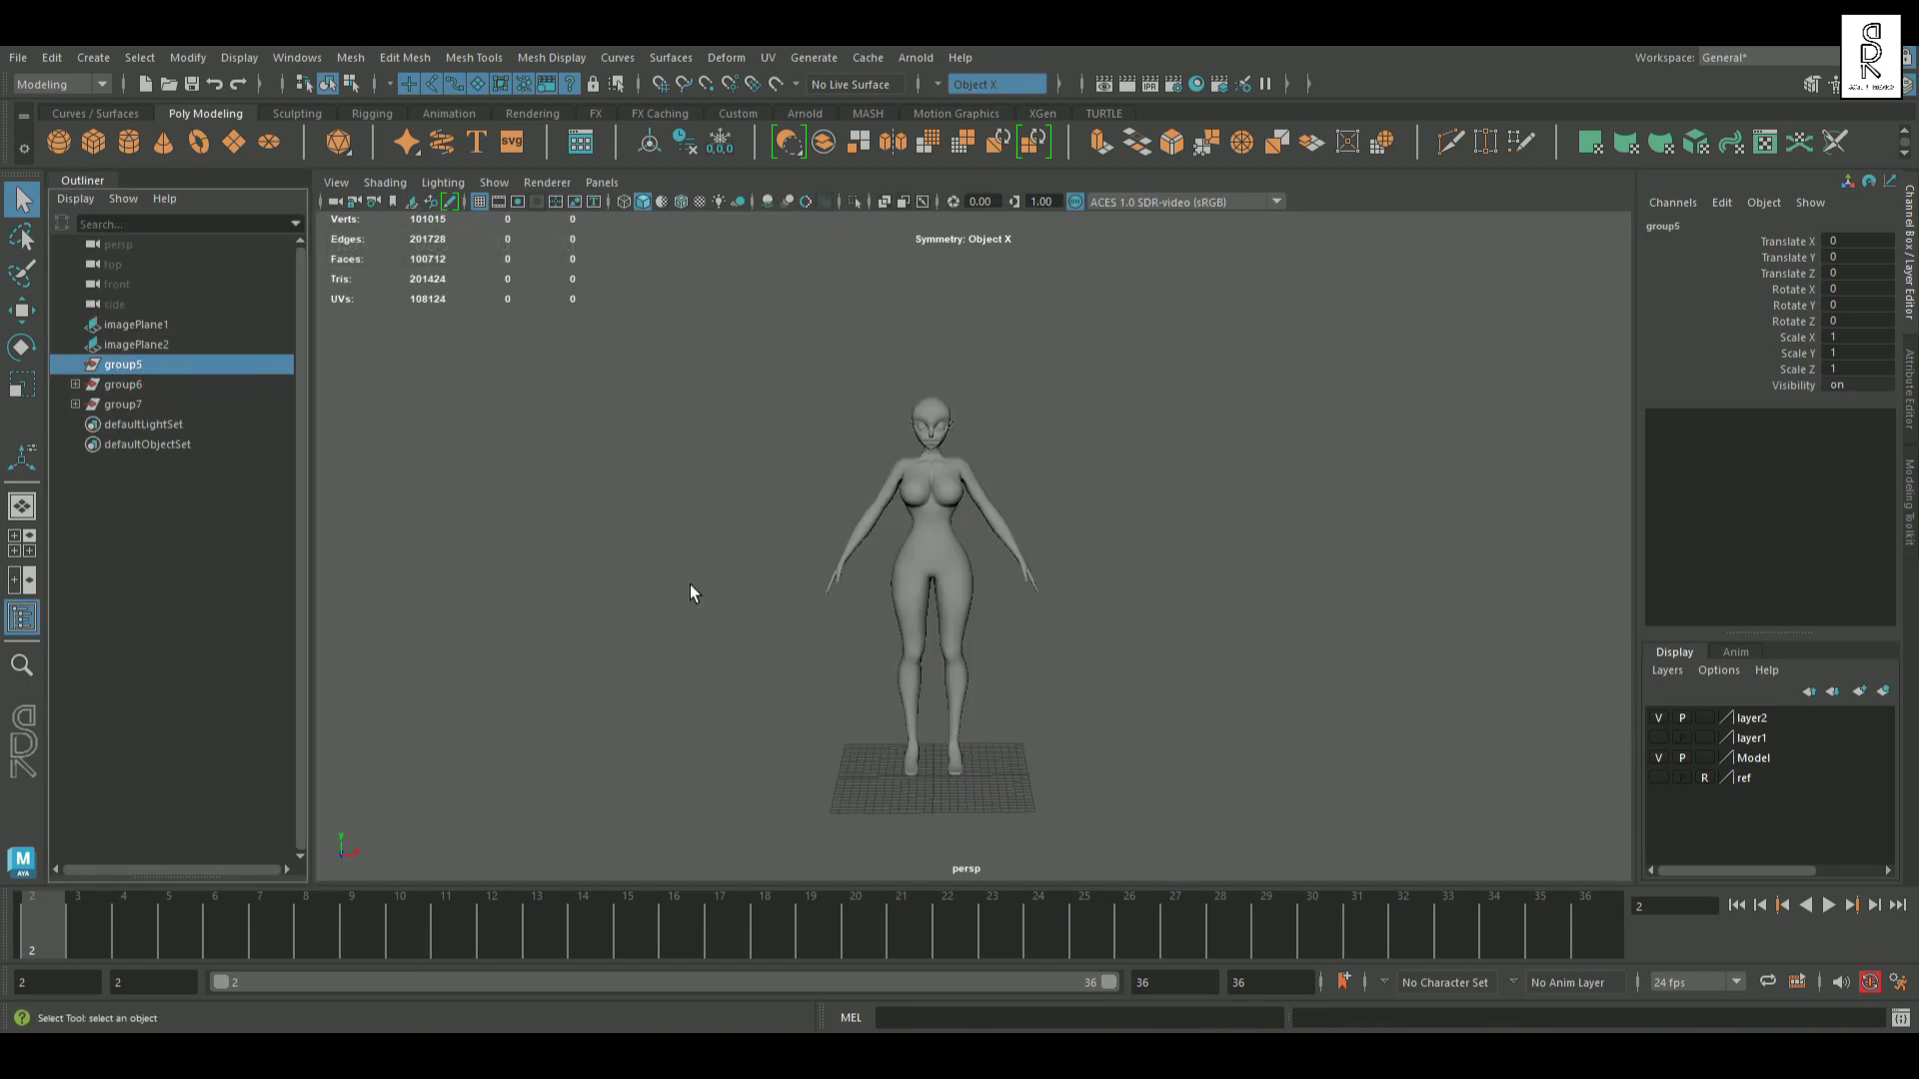
key(Delete)
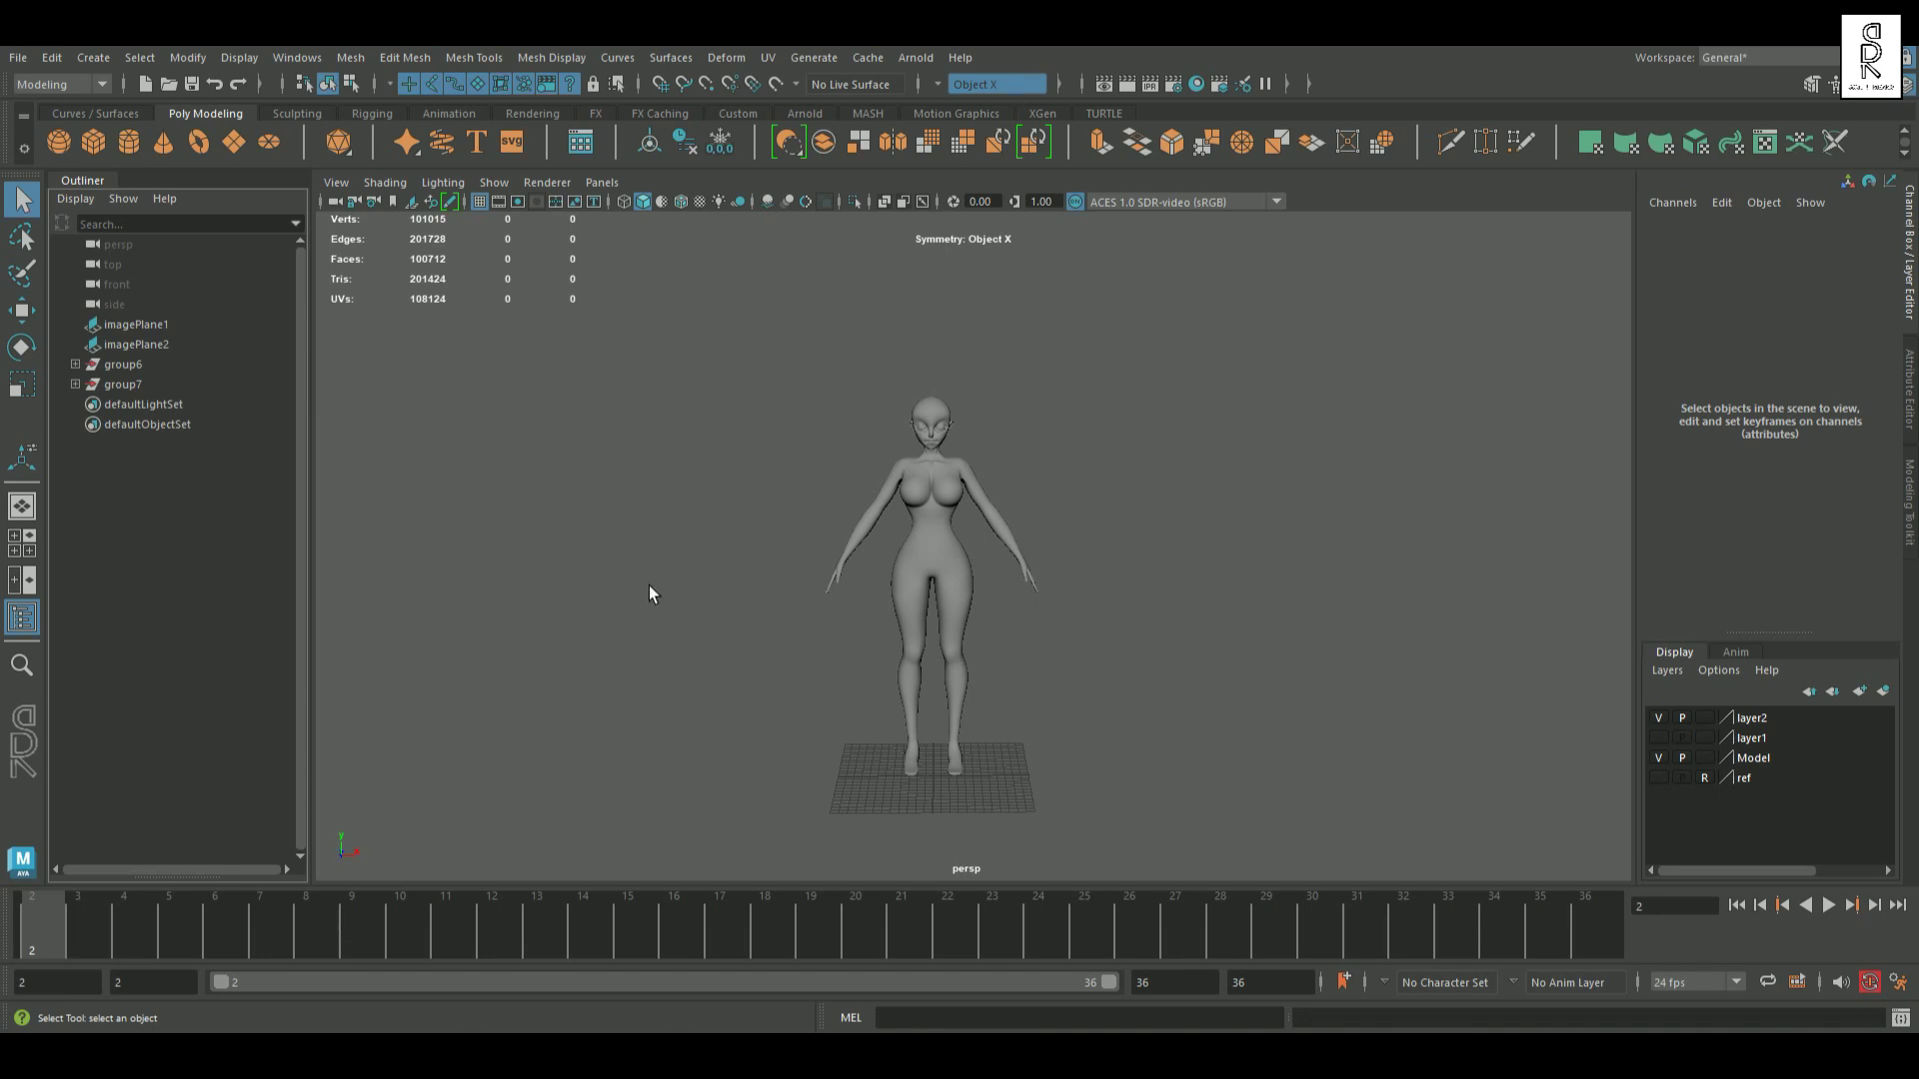
Step: Check group6 and select group7, which holds the character meshes
click(201, 368)
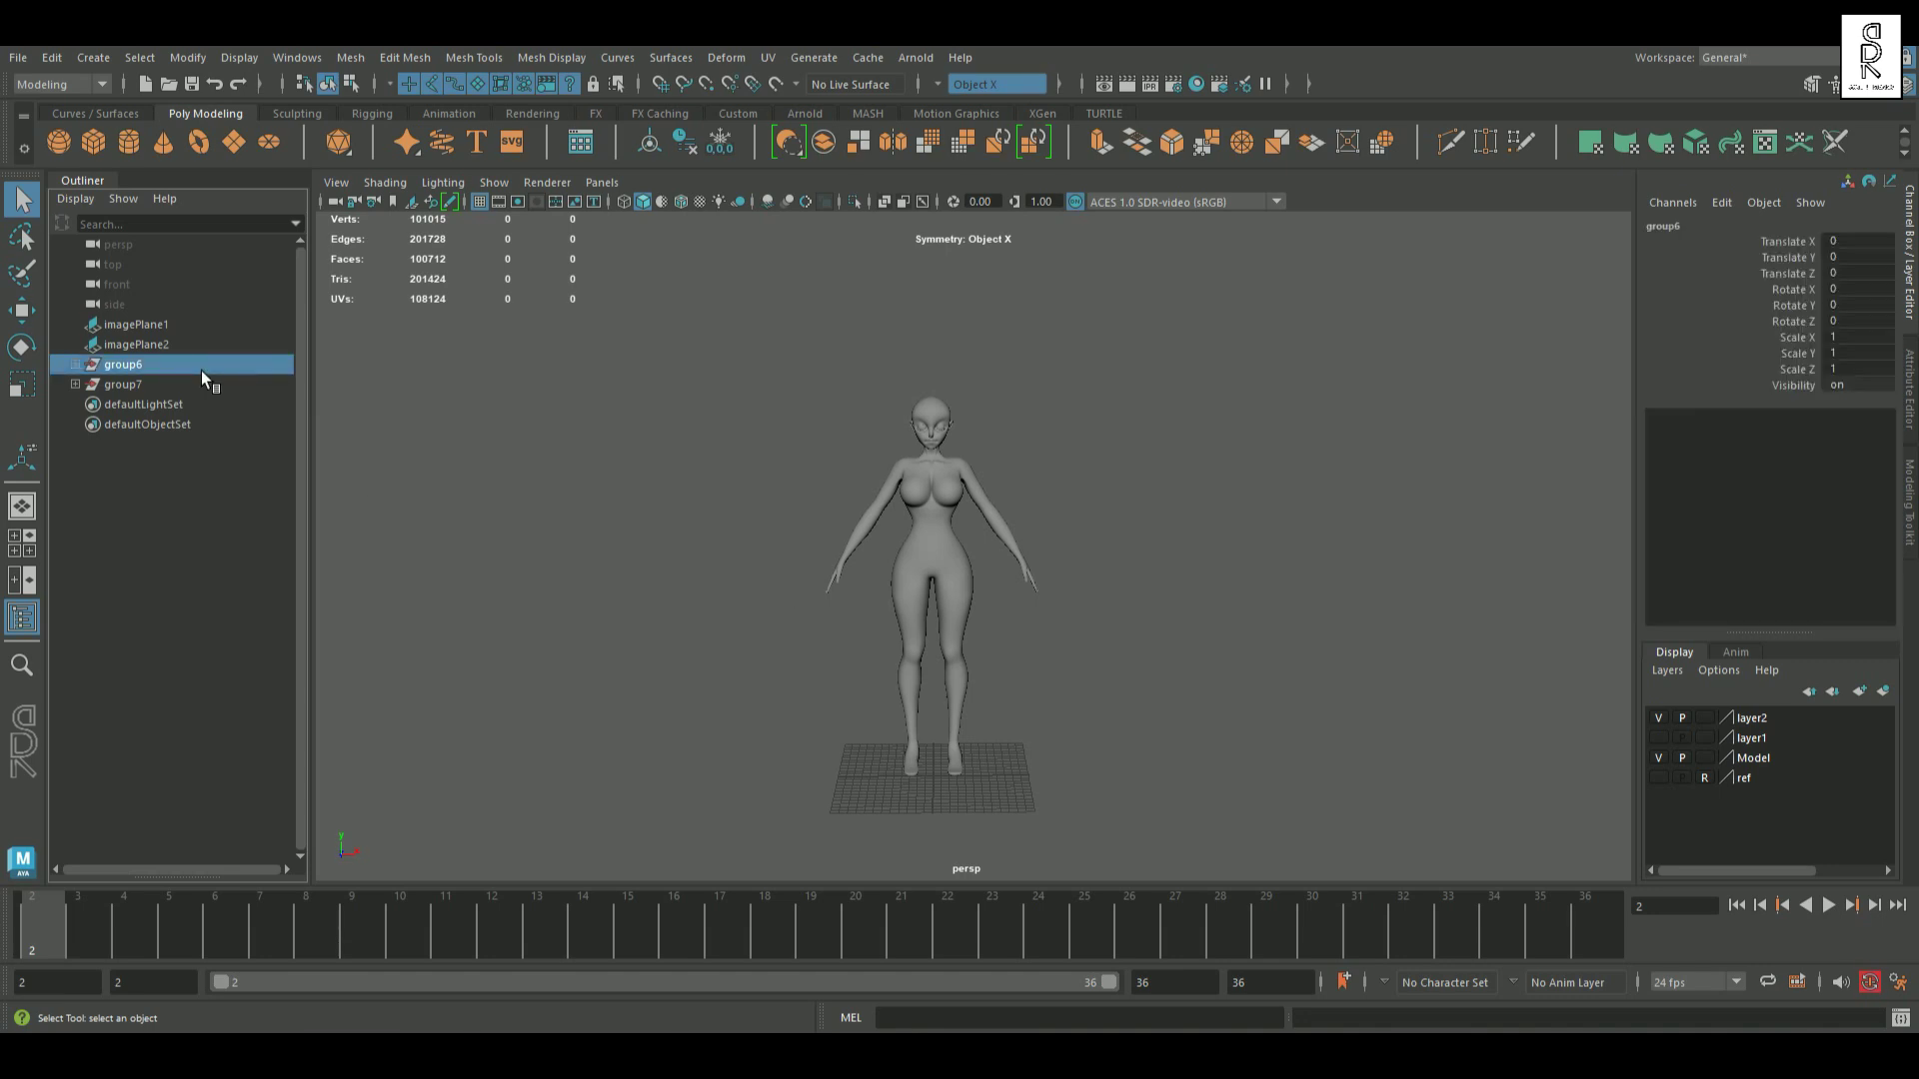
click(179, 386)
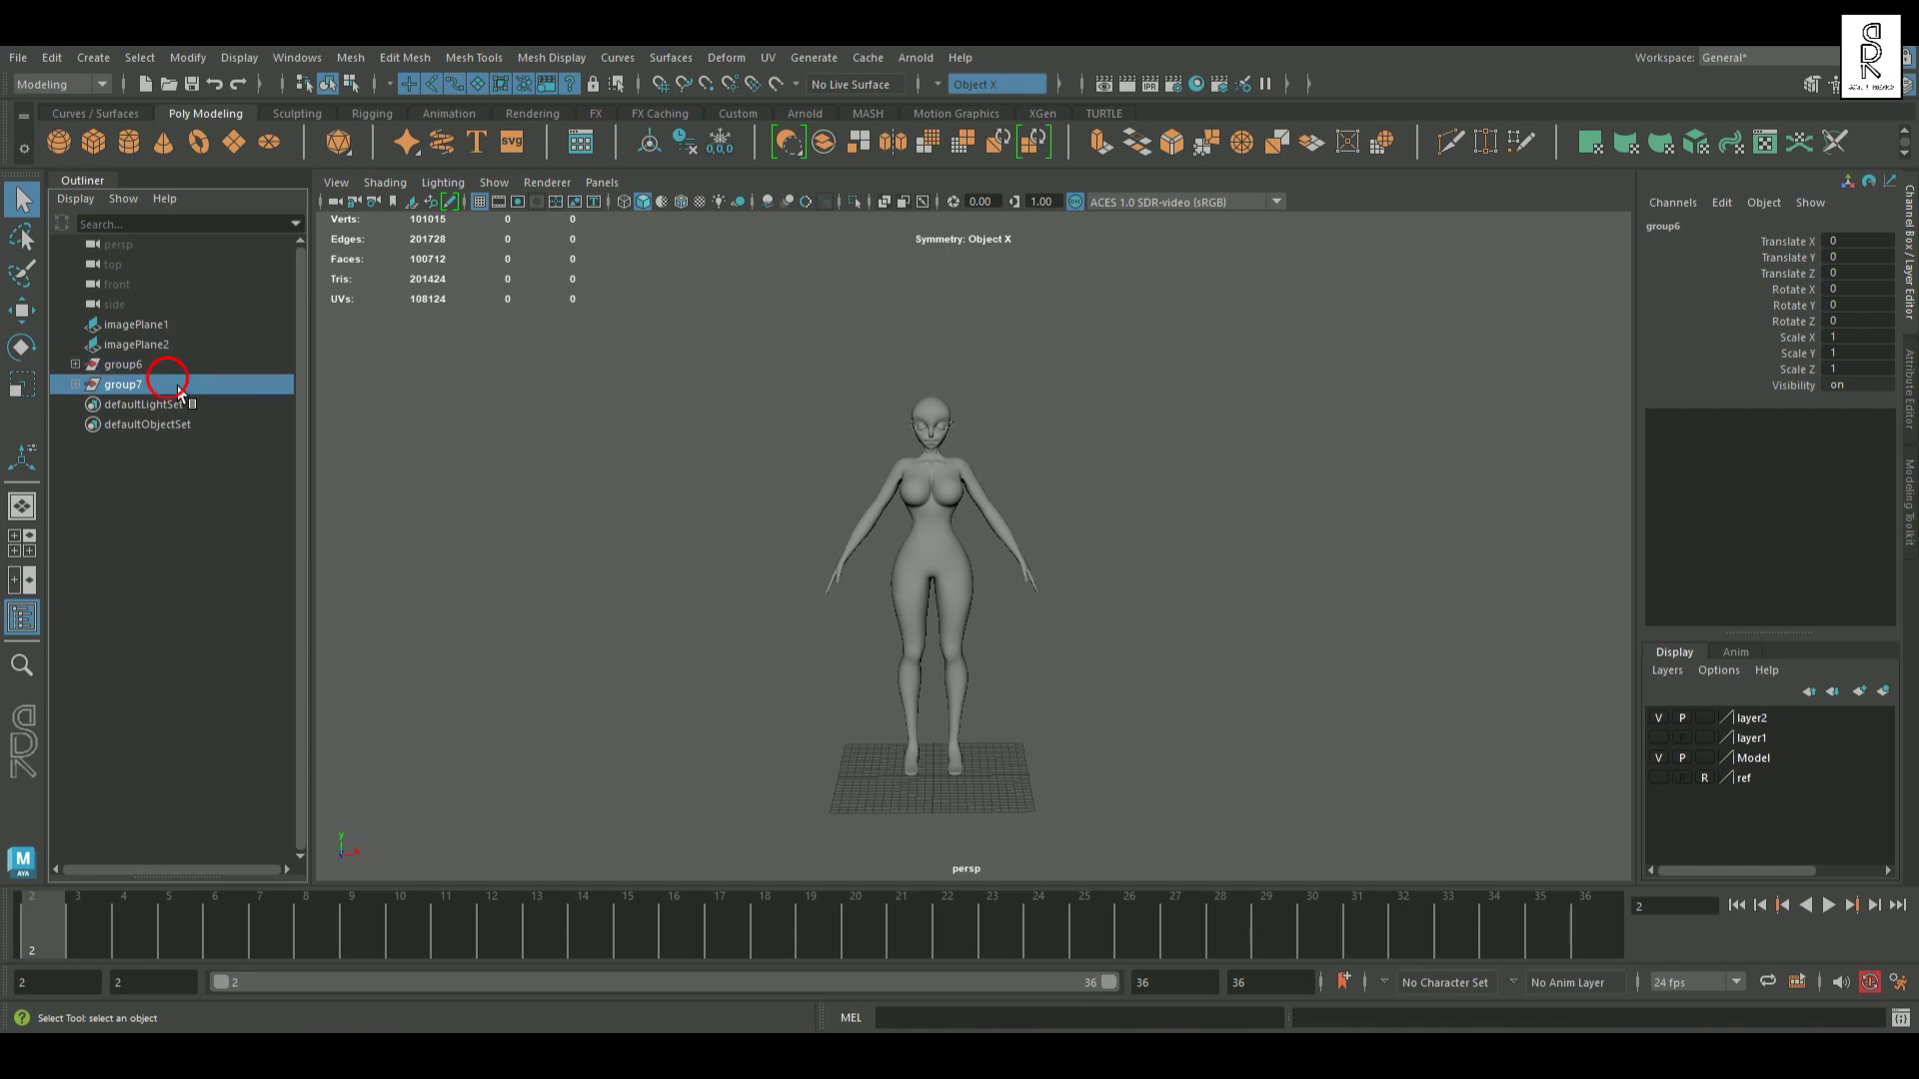
alt+drag(1186, 707, 1160, 708)
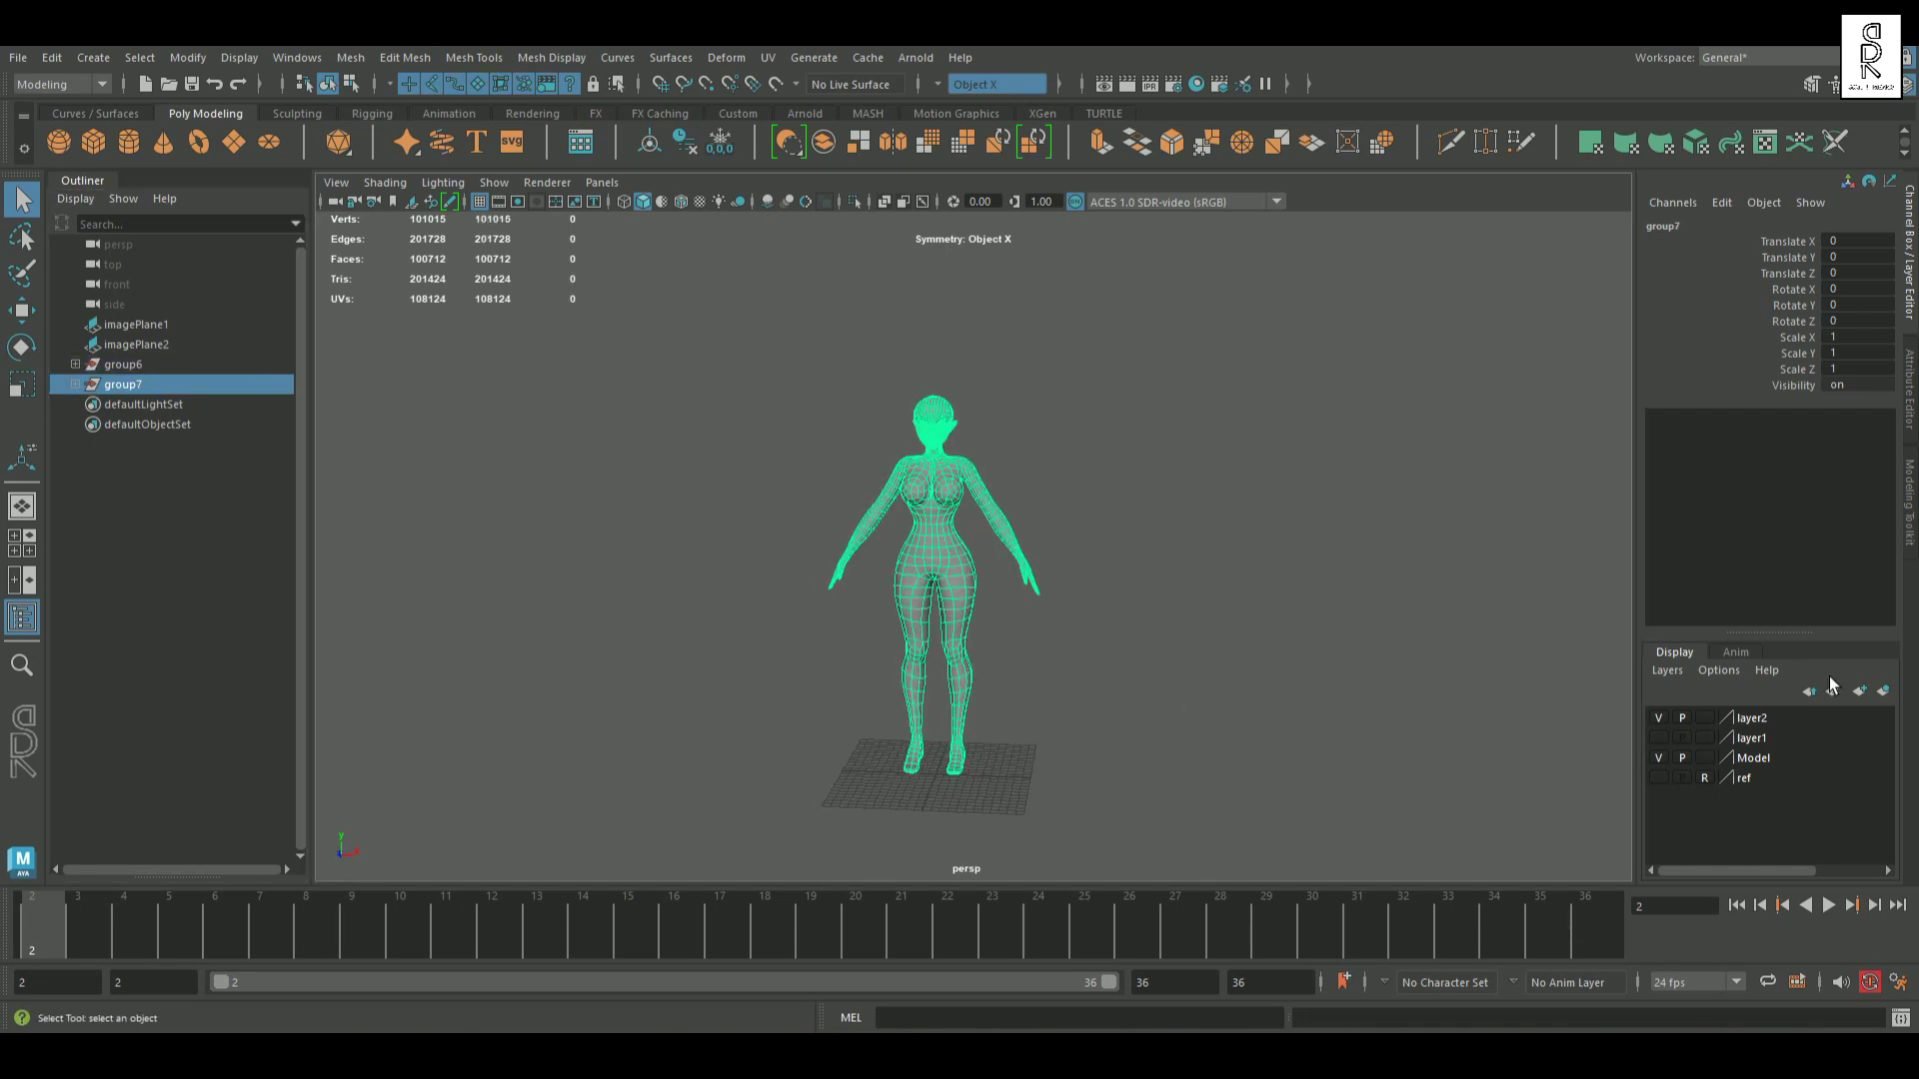
Step: Check the linear and angular working units in the general settings of the preferences
click(1898, 983)
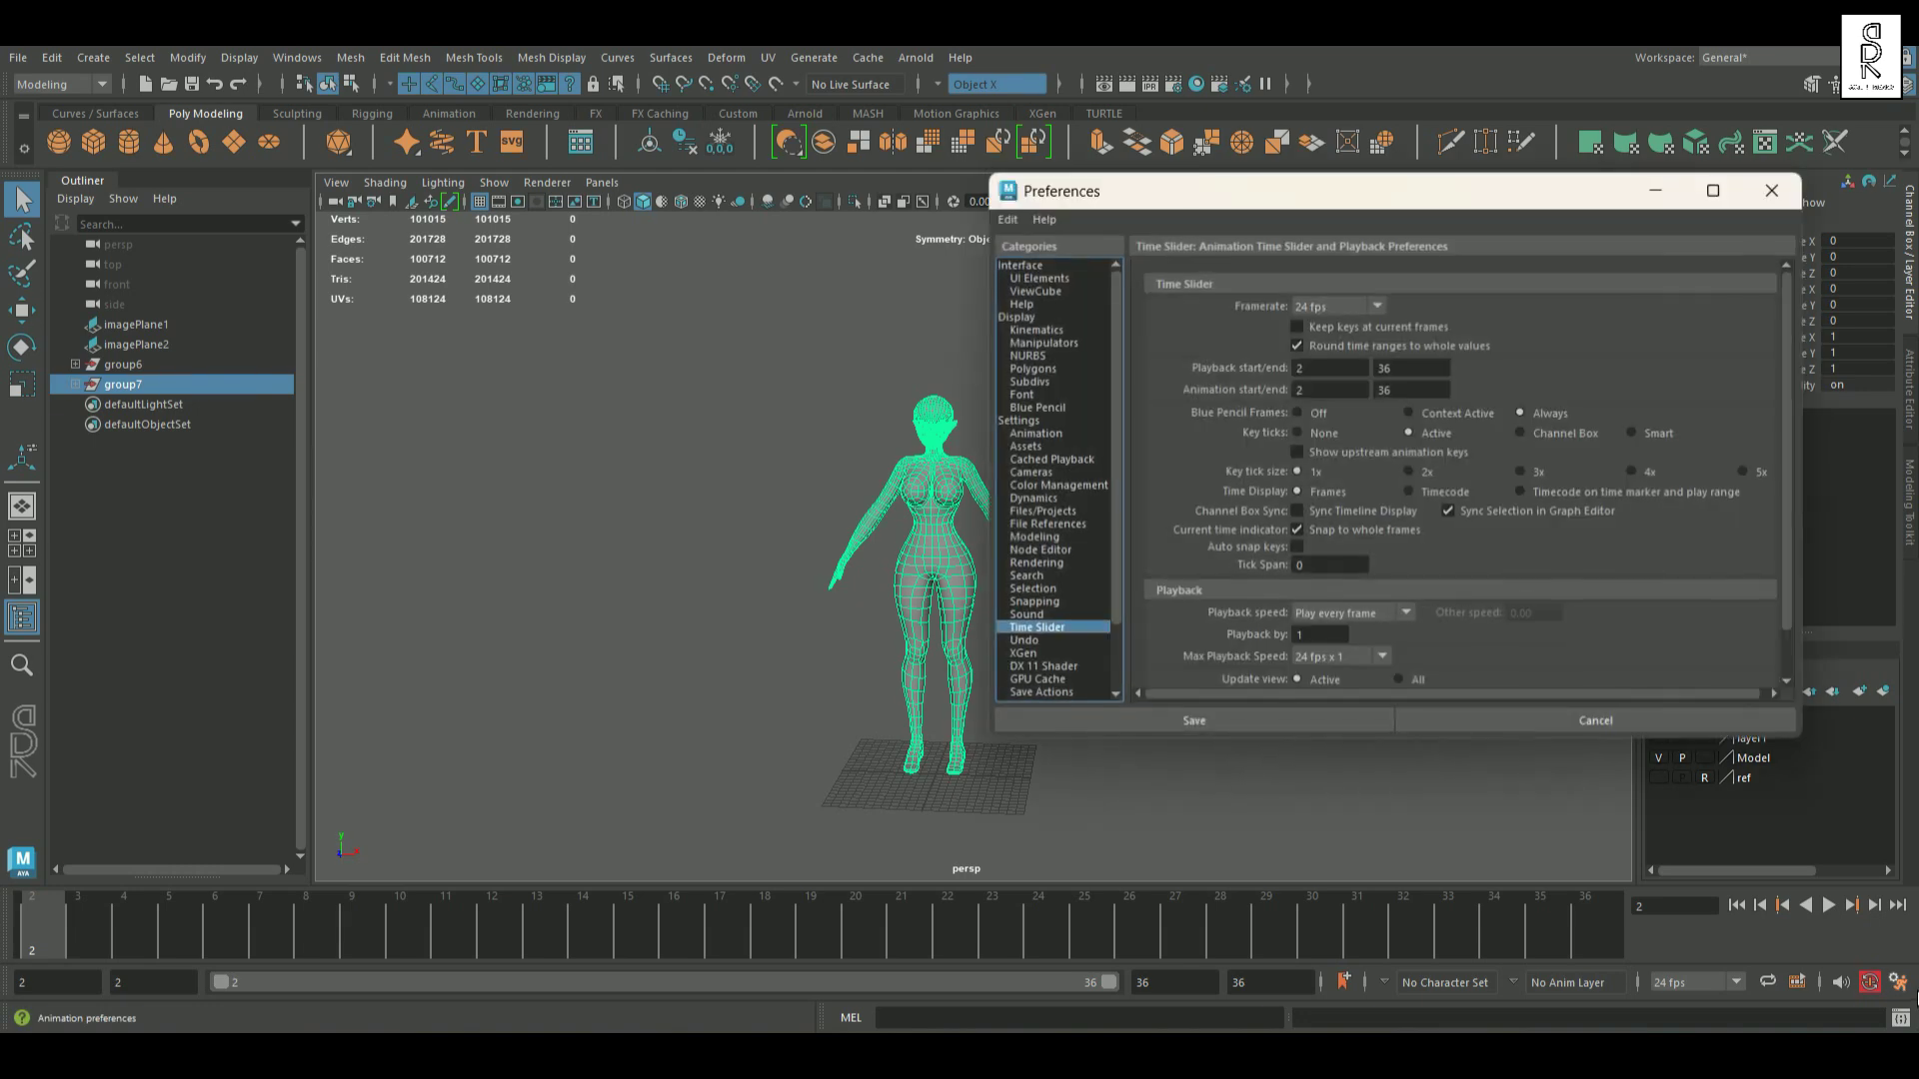
click(1039, 423)
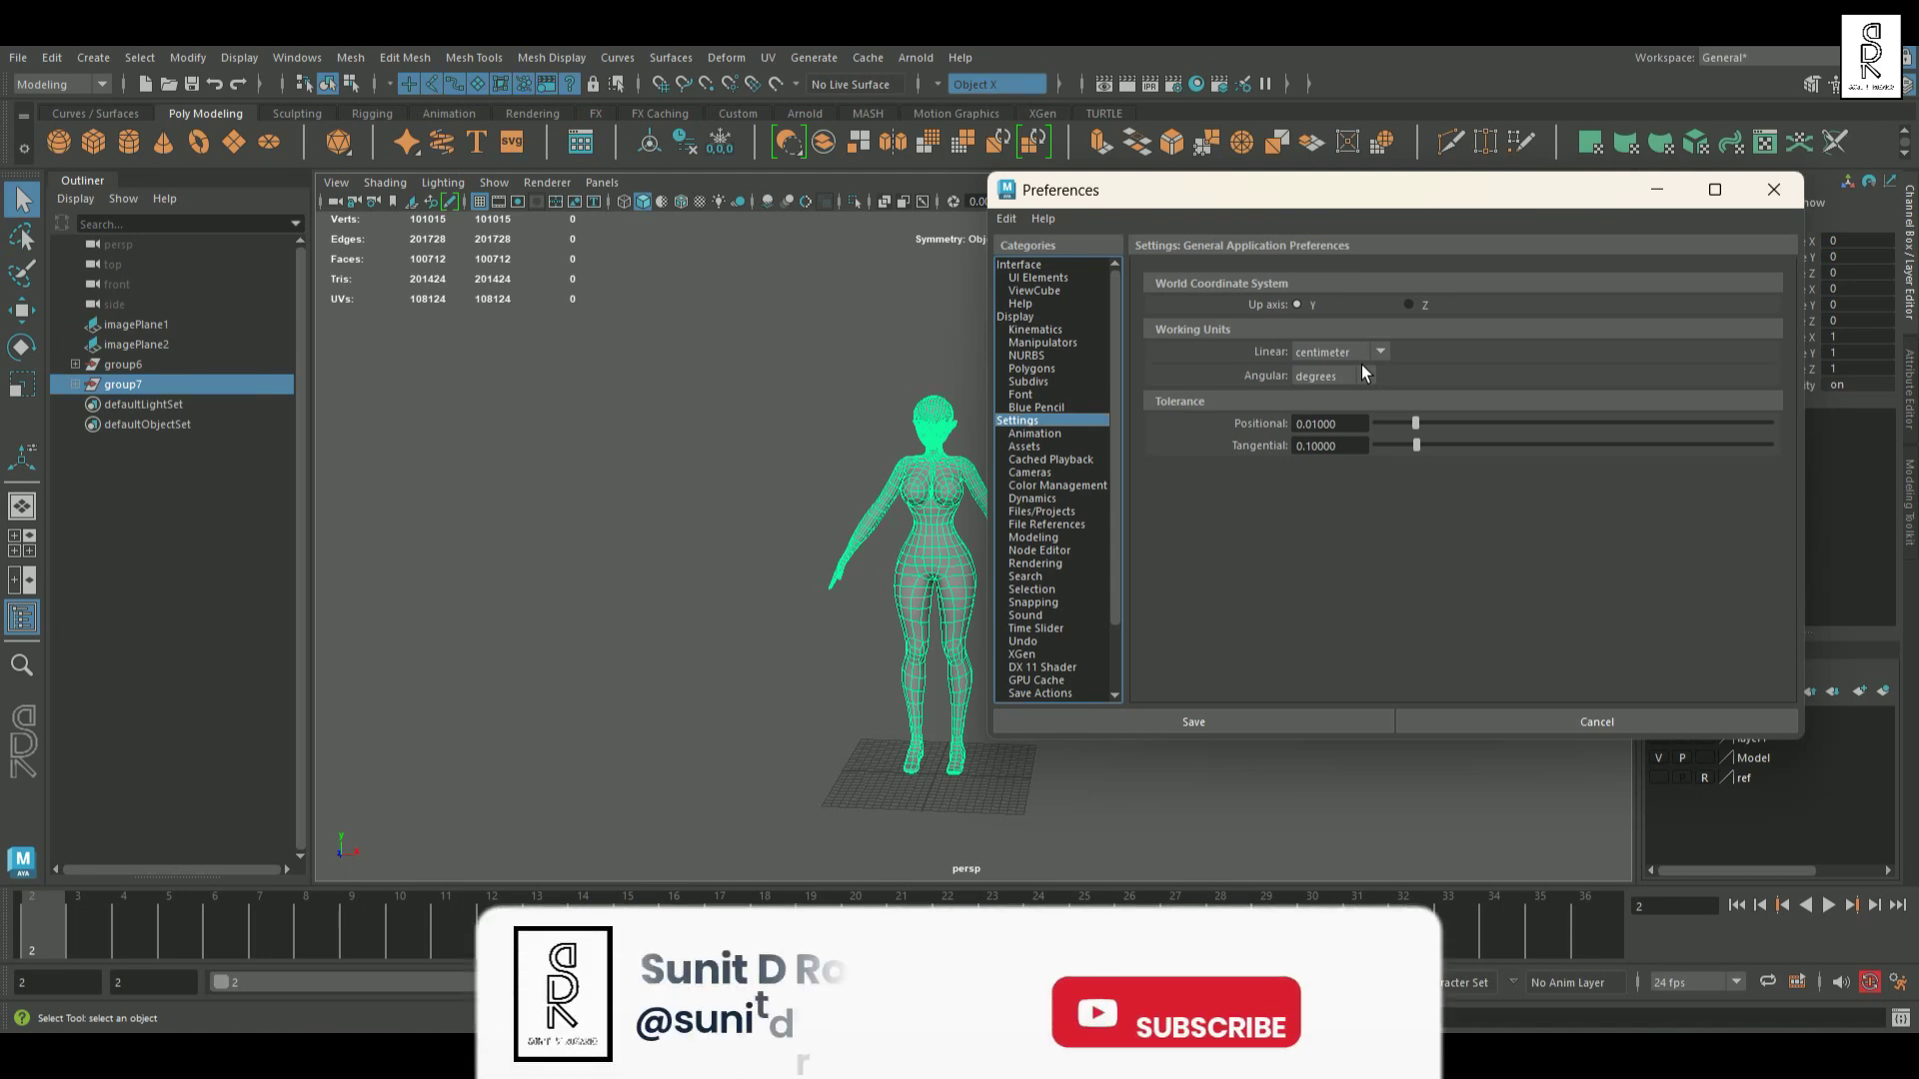
click(1773, 189)
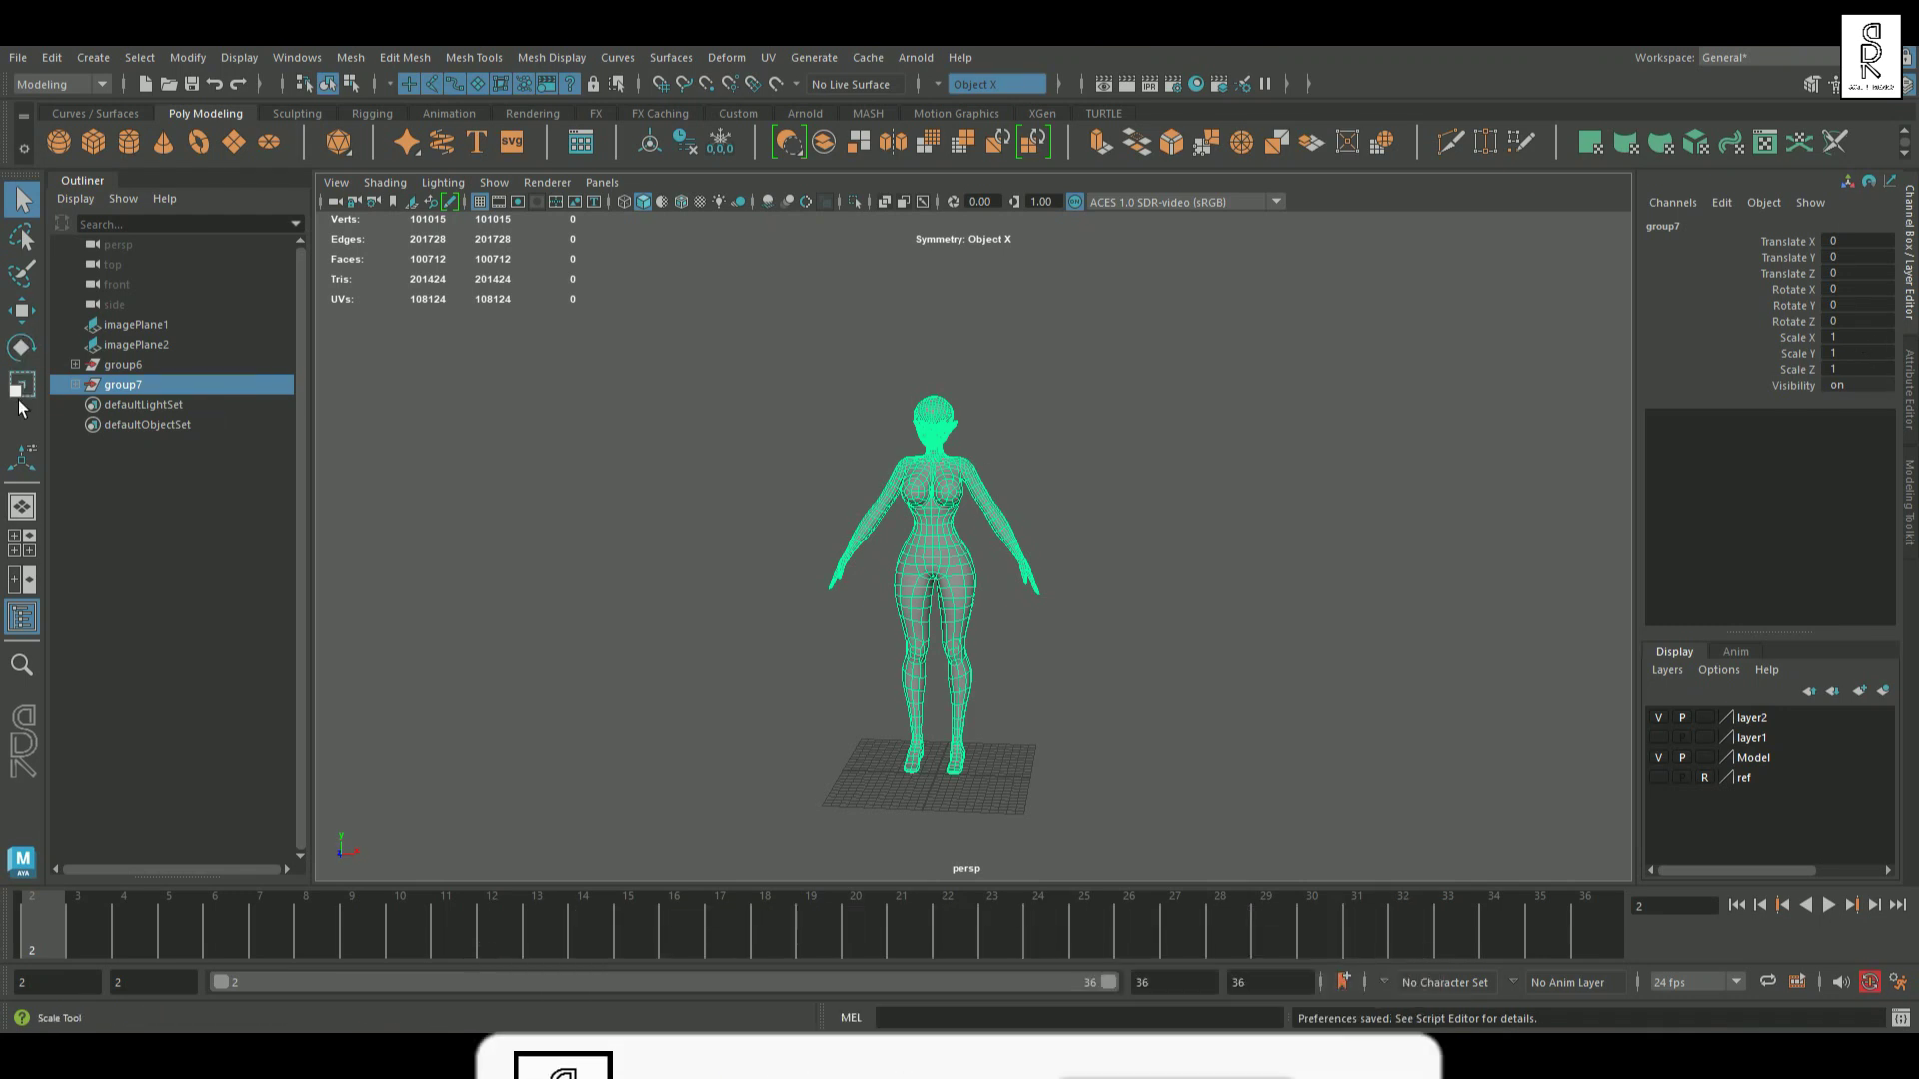
Step: Try scaling the character group up uniformly with the Scale tool
key(r)
alt+drag(951, 788, 1293, 836)
key(ctrl+z)
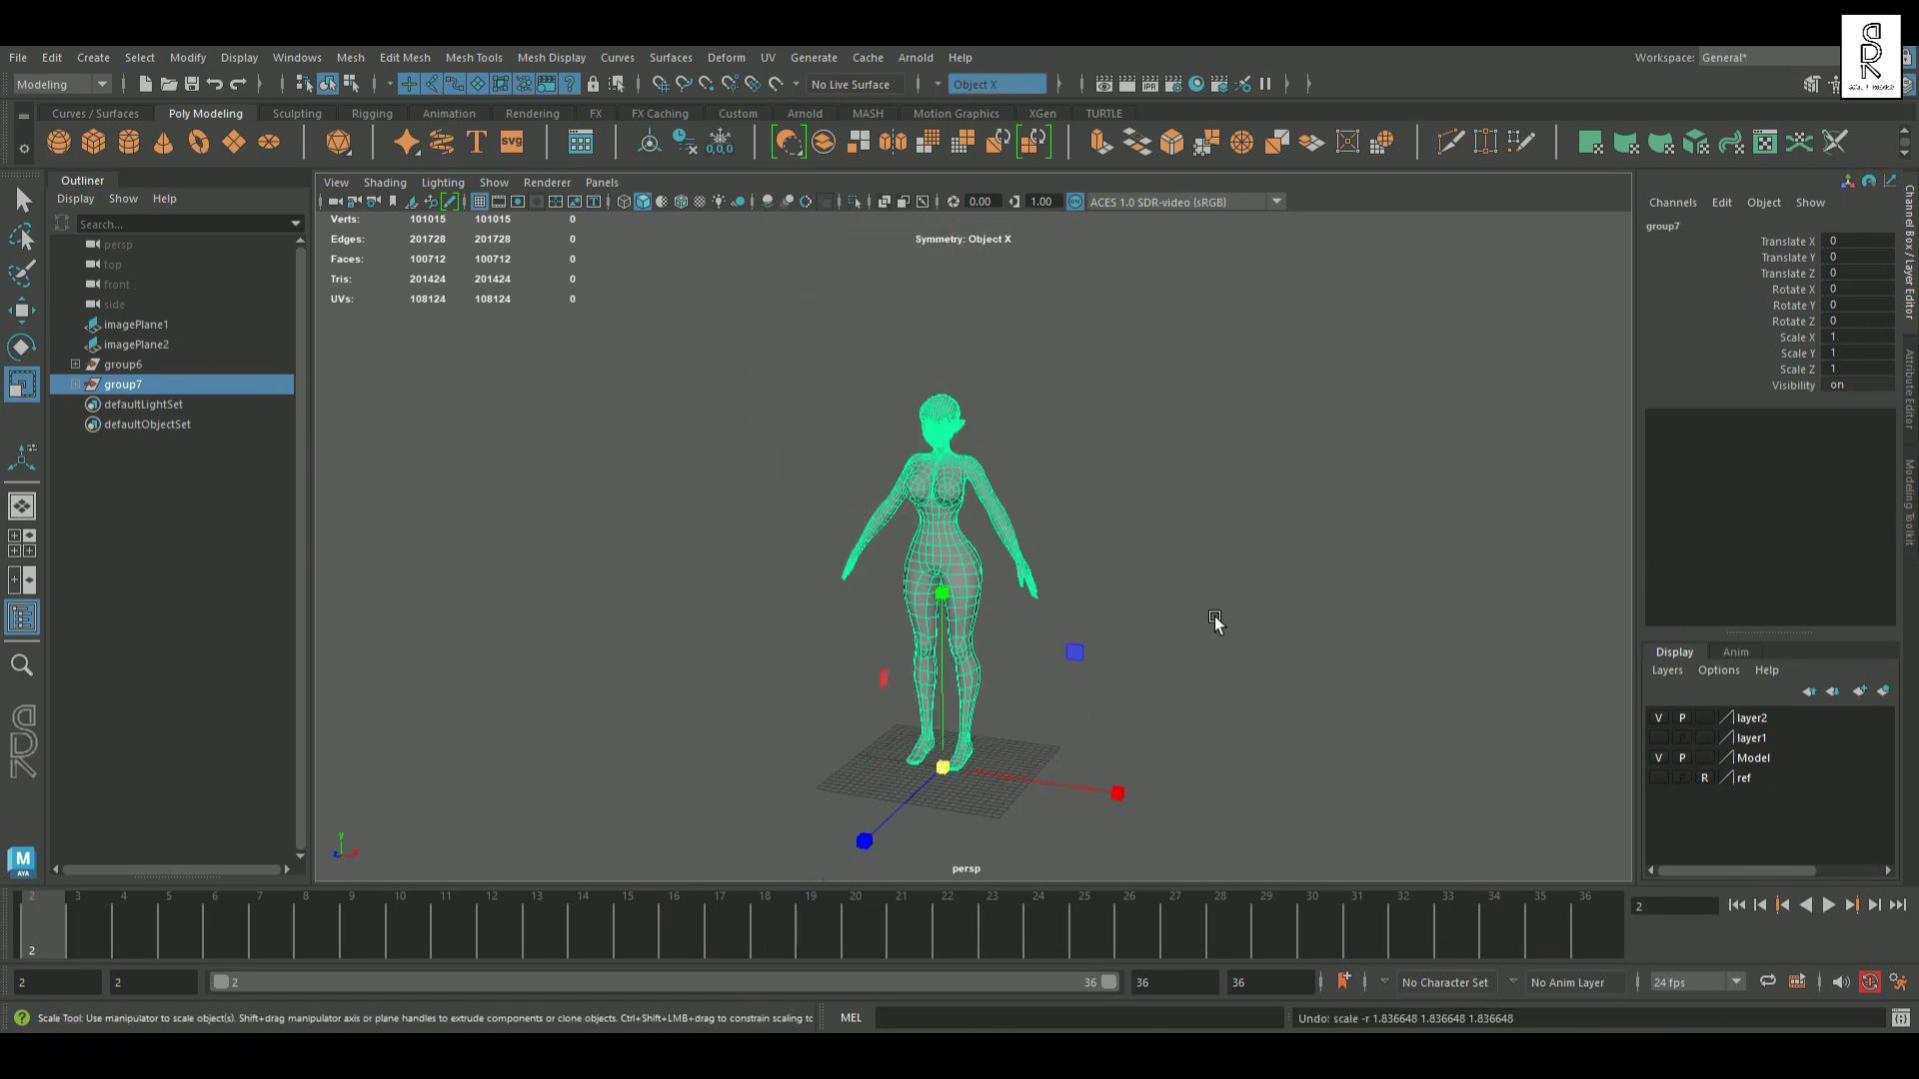
alt+drag(1212, 626, 1180, 573)
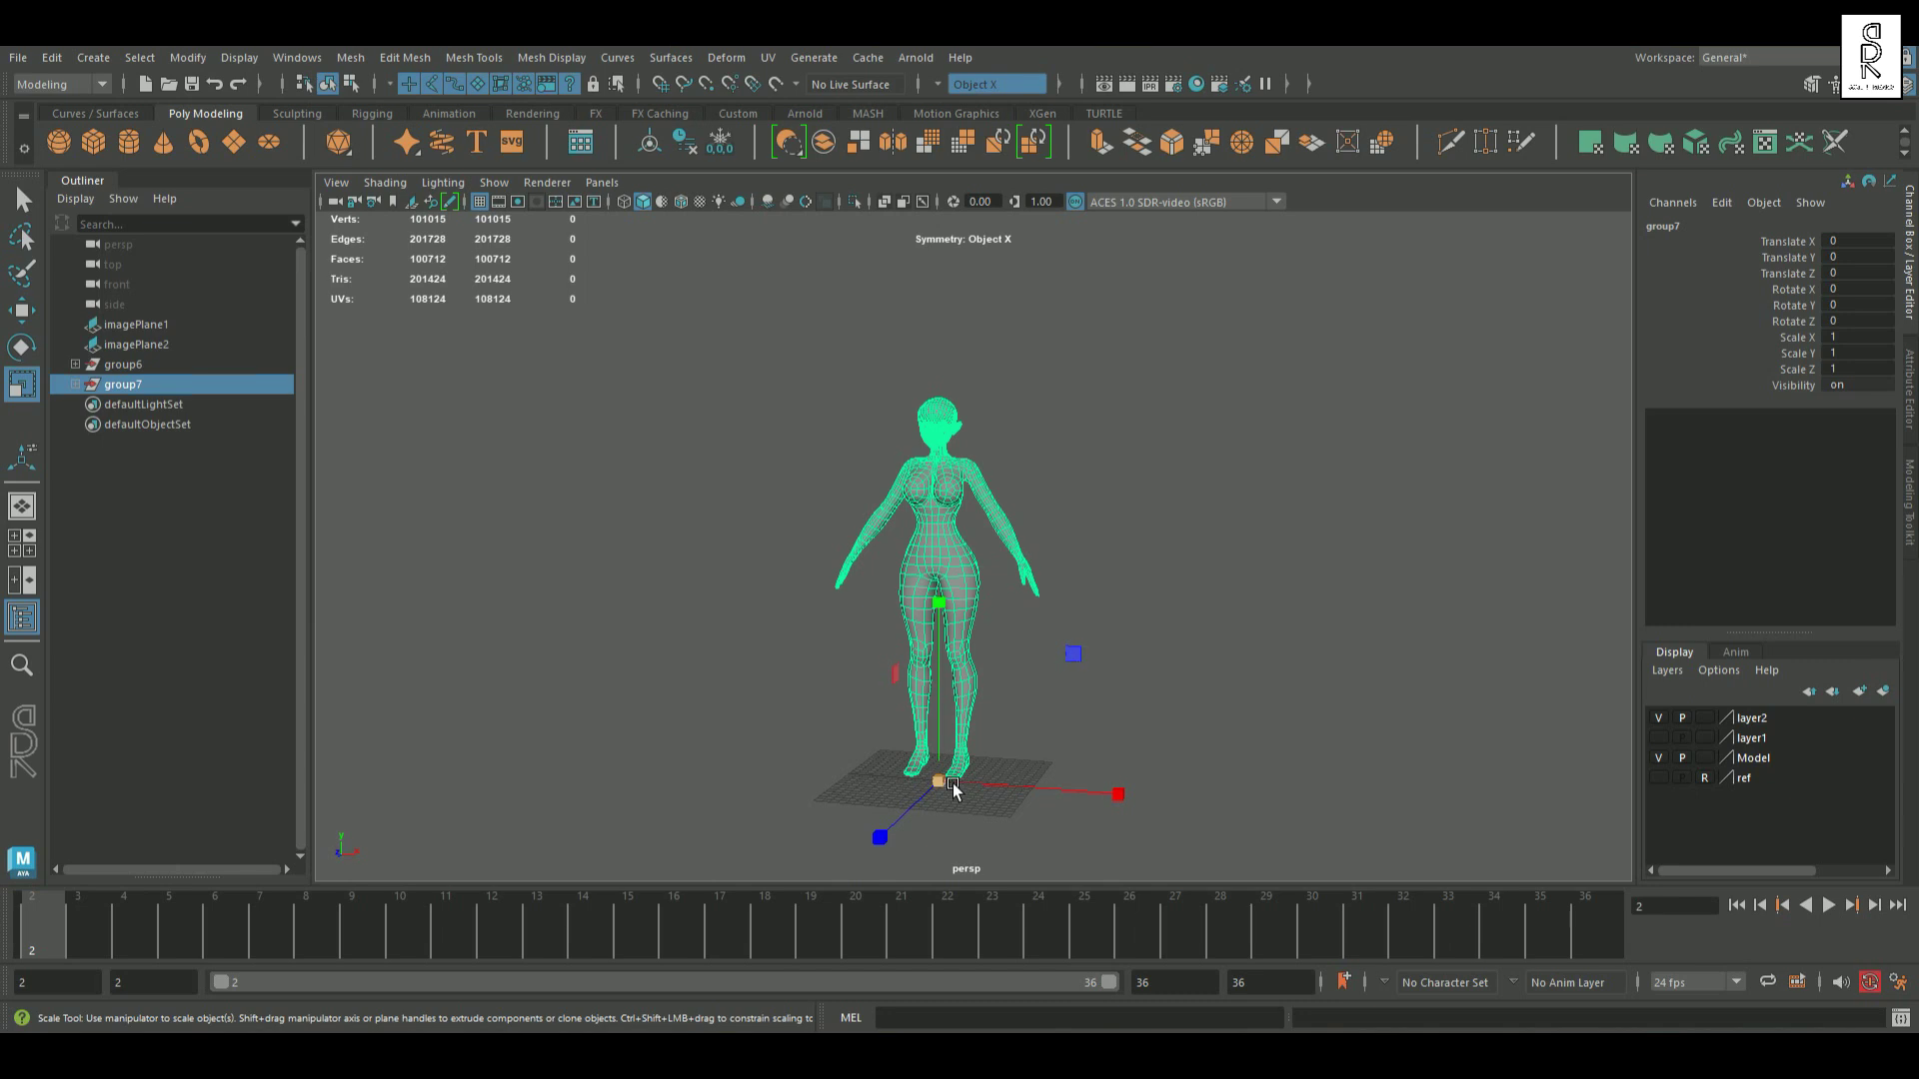
drag(942, 781, 1344, 838)
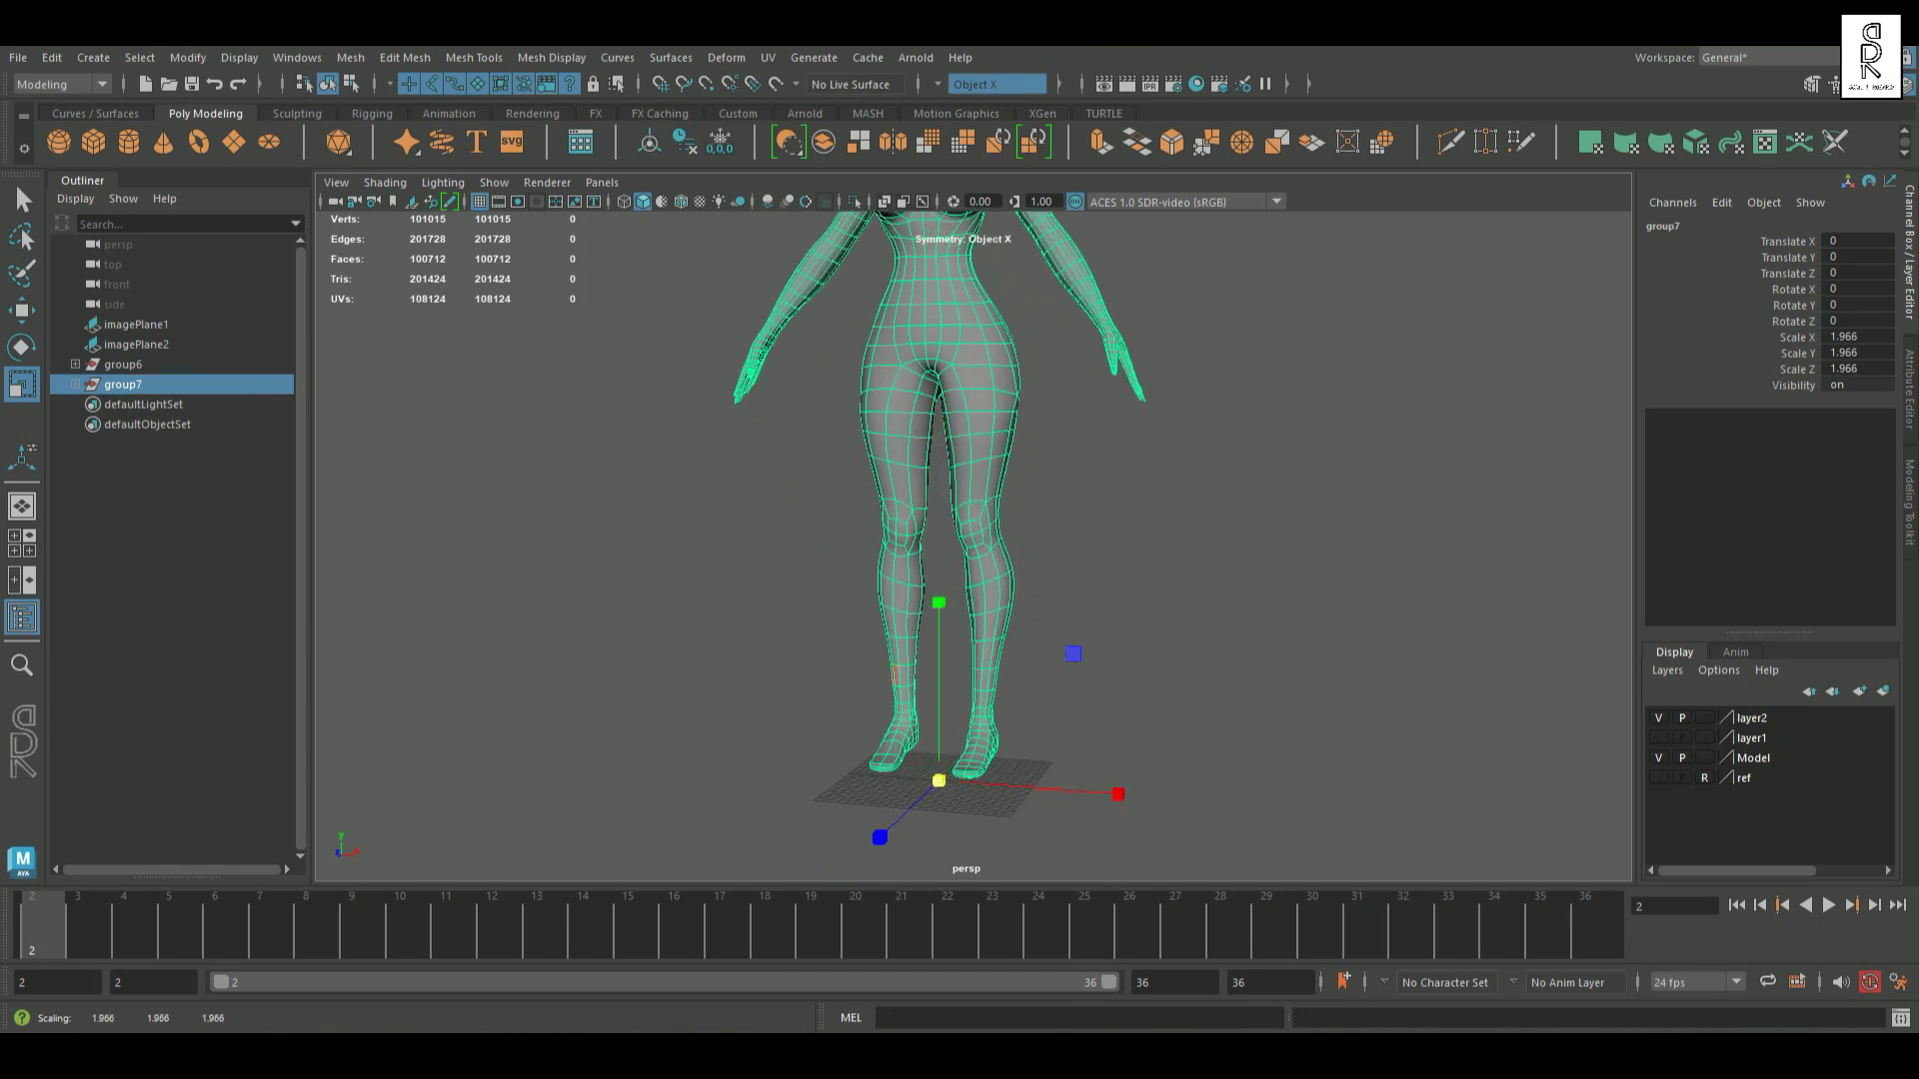
Step: Set the character group's Scale X, Scale Y and Scale Z to 5
drag(1867, 338, 1874, 373)
double_click(1873, 370)
text(5)
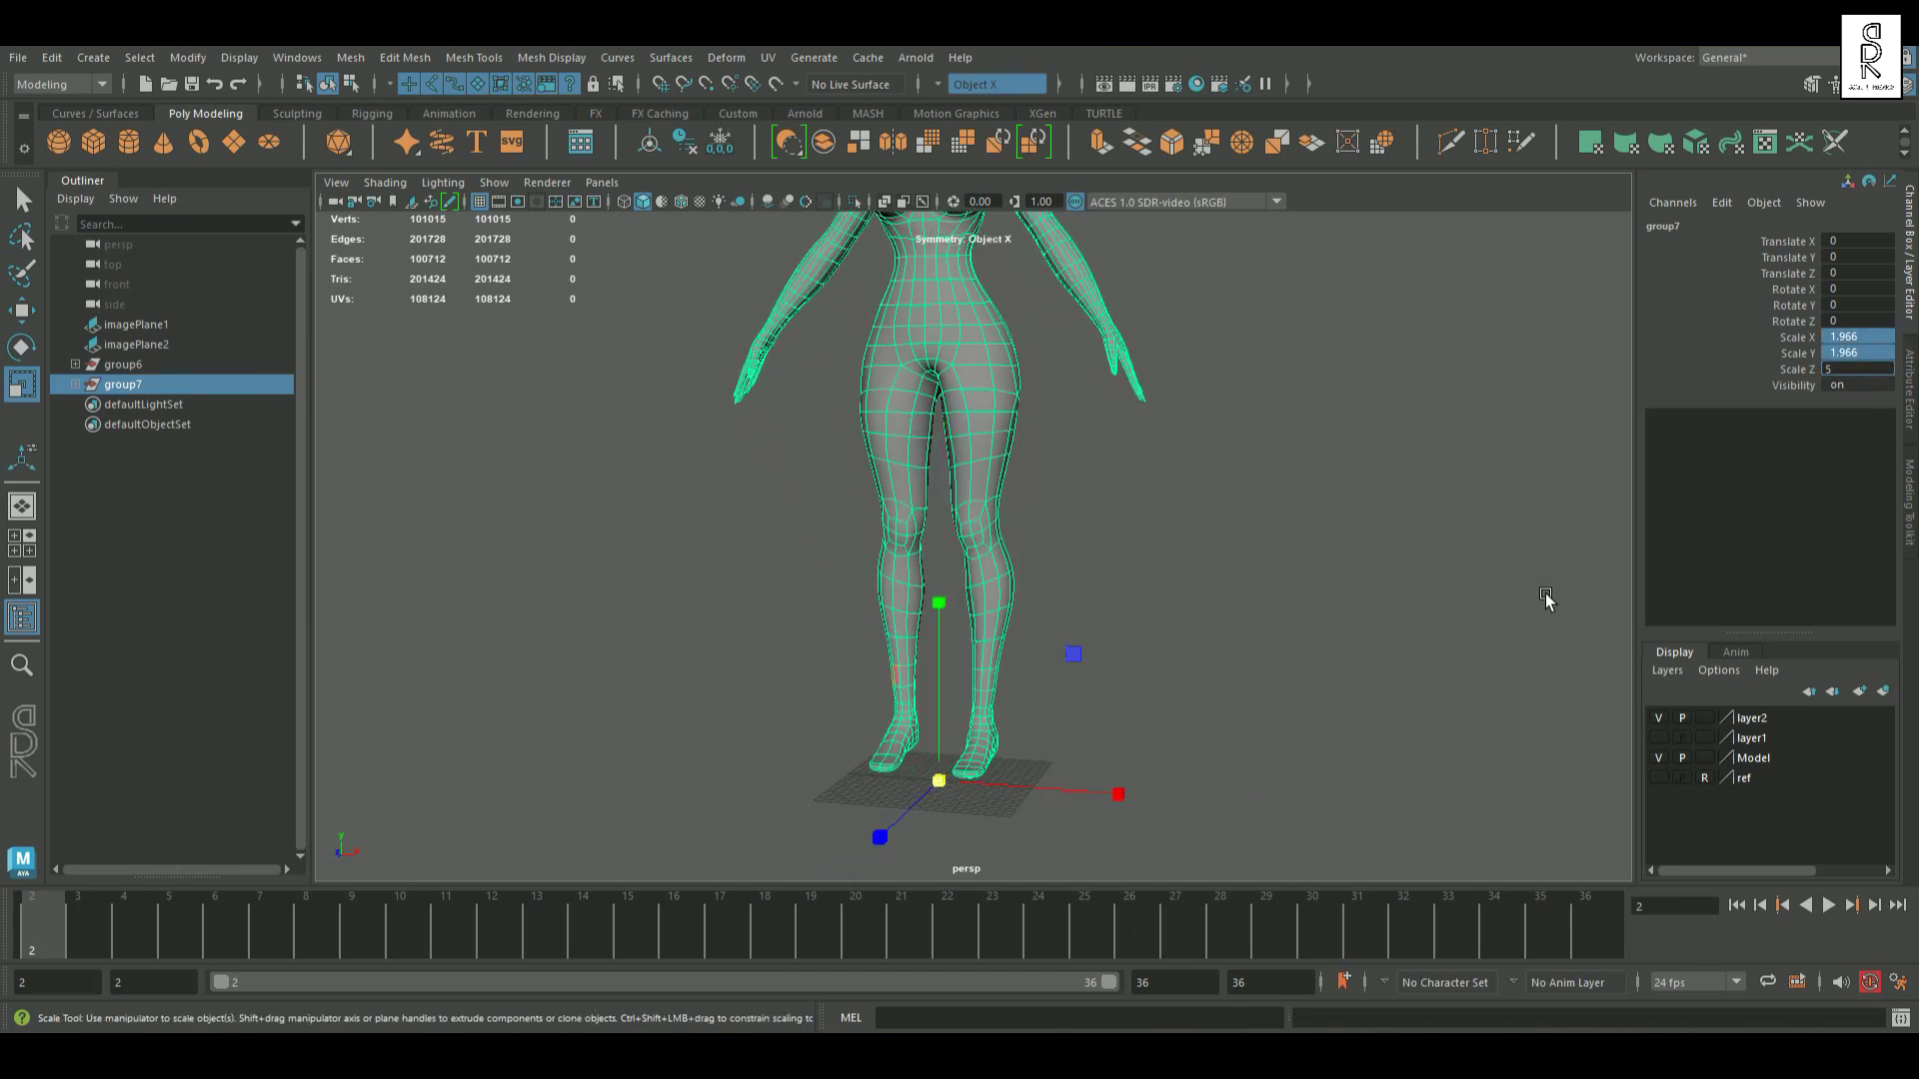
key(Return)
scroll(1155, 567, down, 3)
scroll(1159, 568, down, 4)
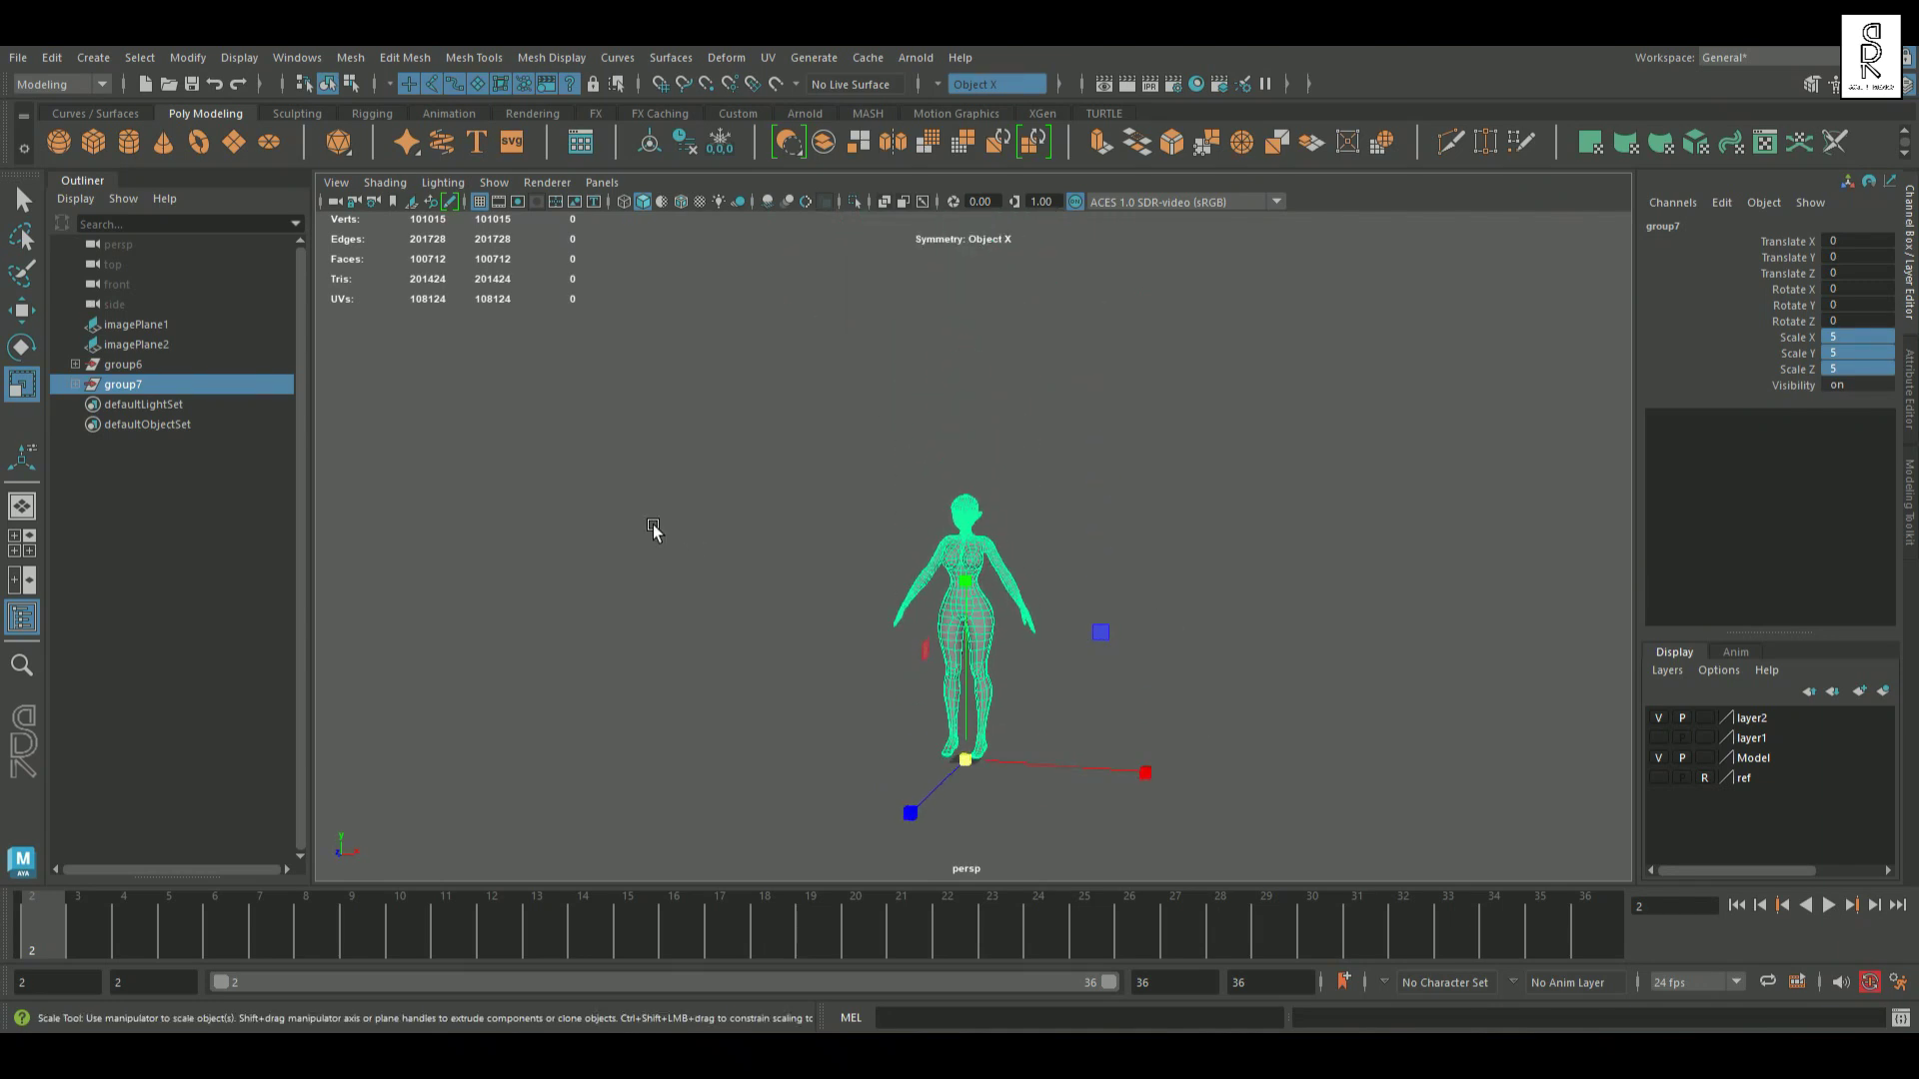
scroll(1102, 589, up, 6)
scroll(1102, 590, down, 6)
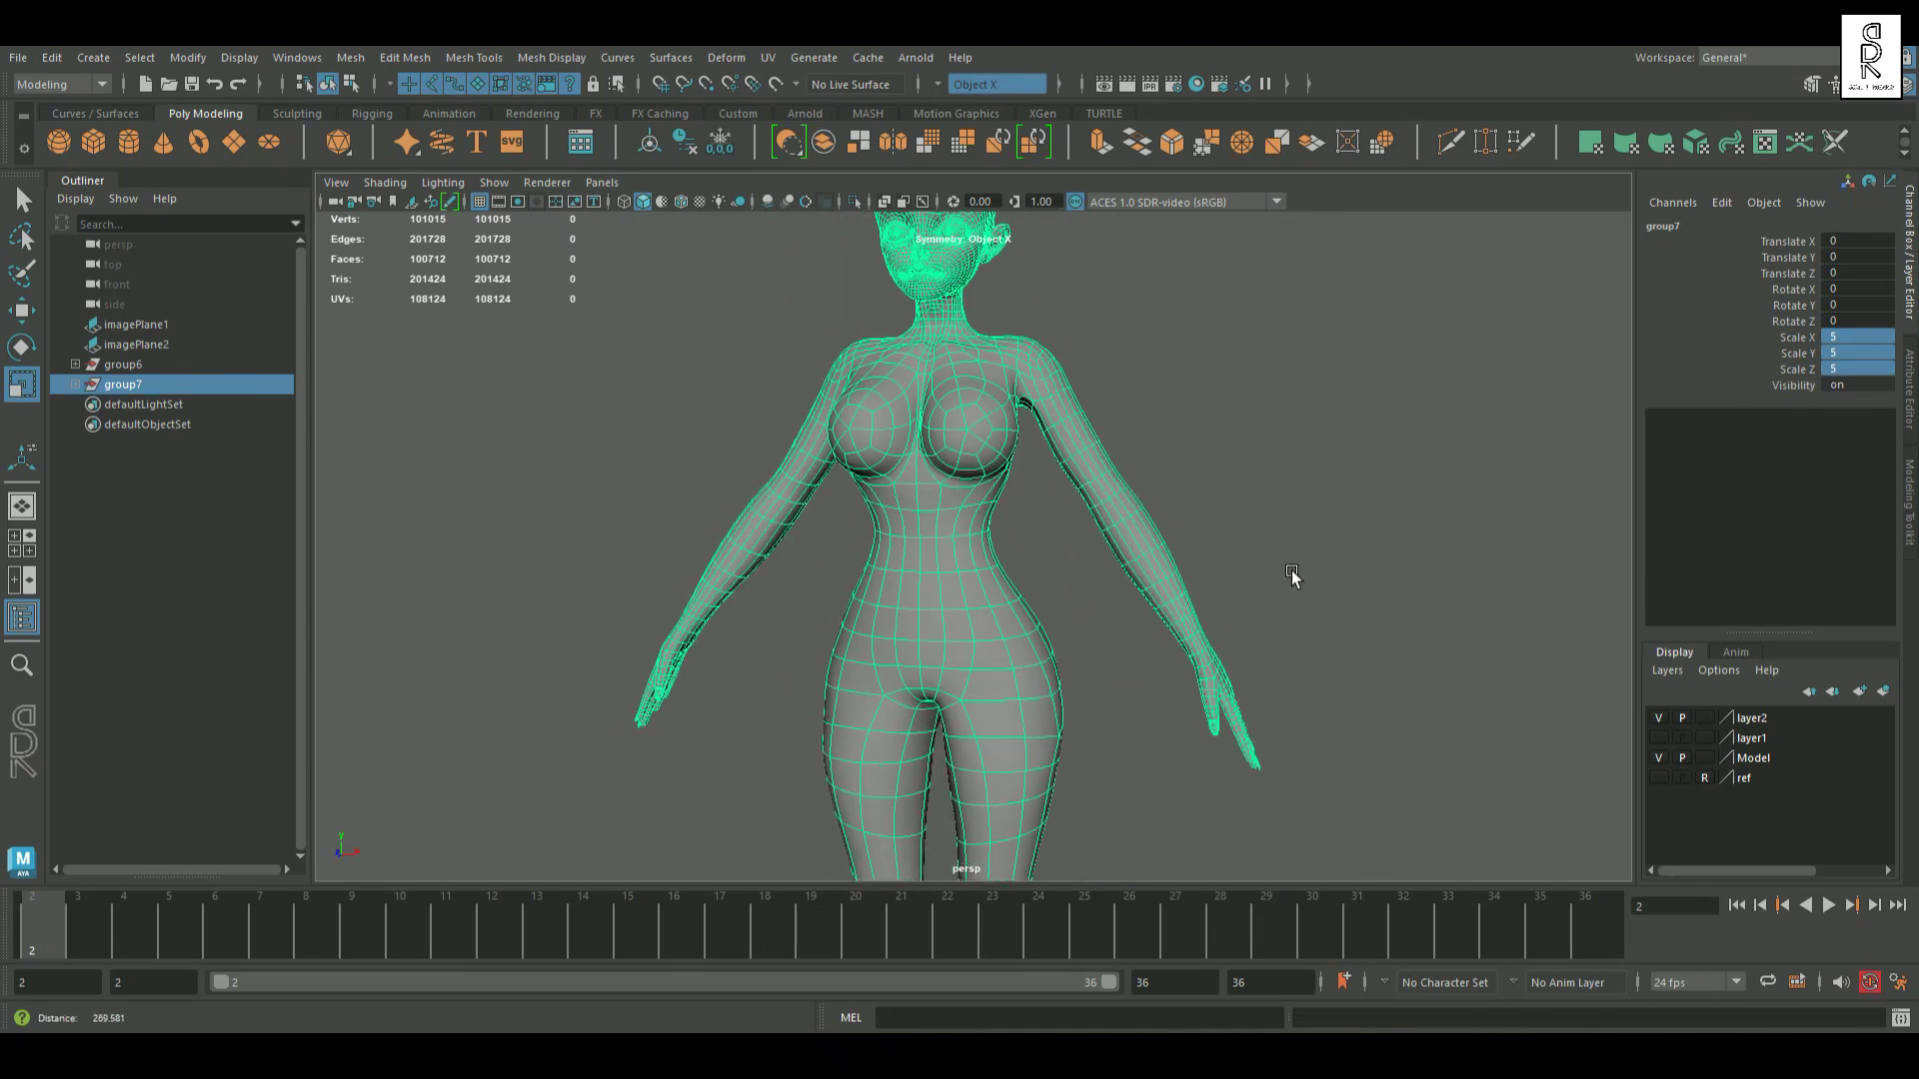
Step: Replace the group selection with a selection of all the character's individual meshes, including the eyes
click(1208, 637)
scroll(1207, 637, down, 2)
alt+drag(1208, 638, 1186, 703)
scroll(1139, 664, down, 1)
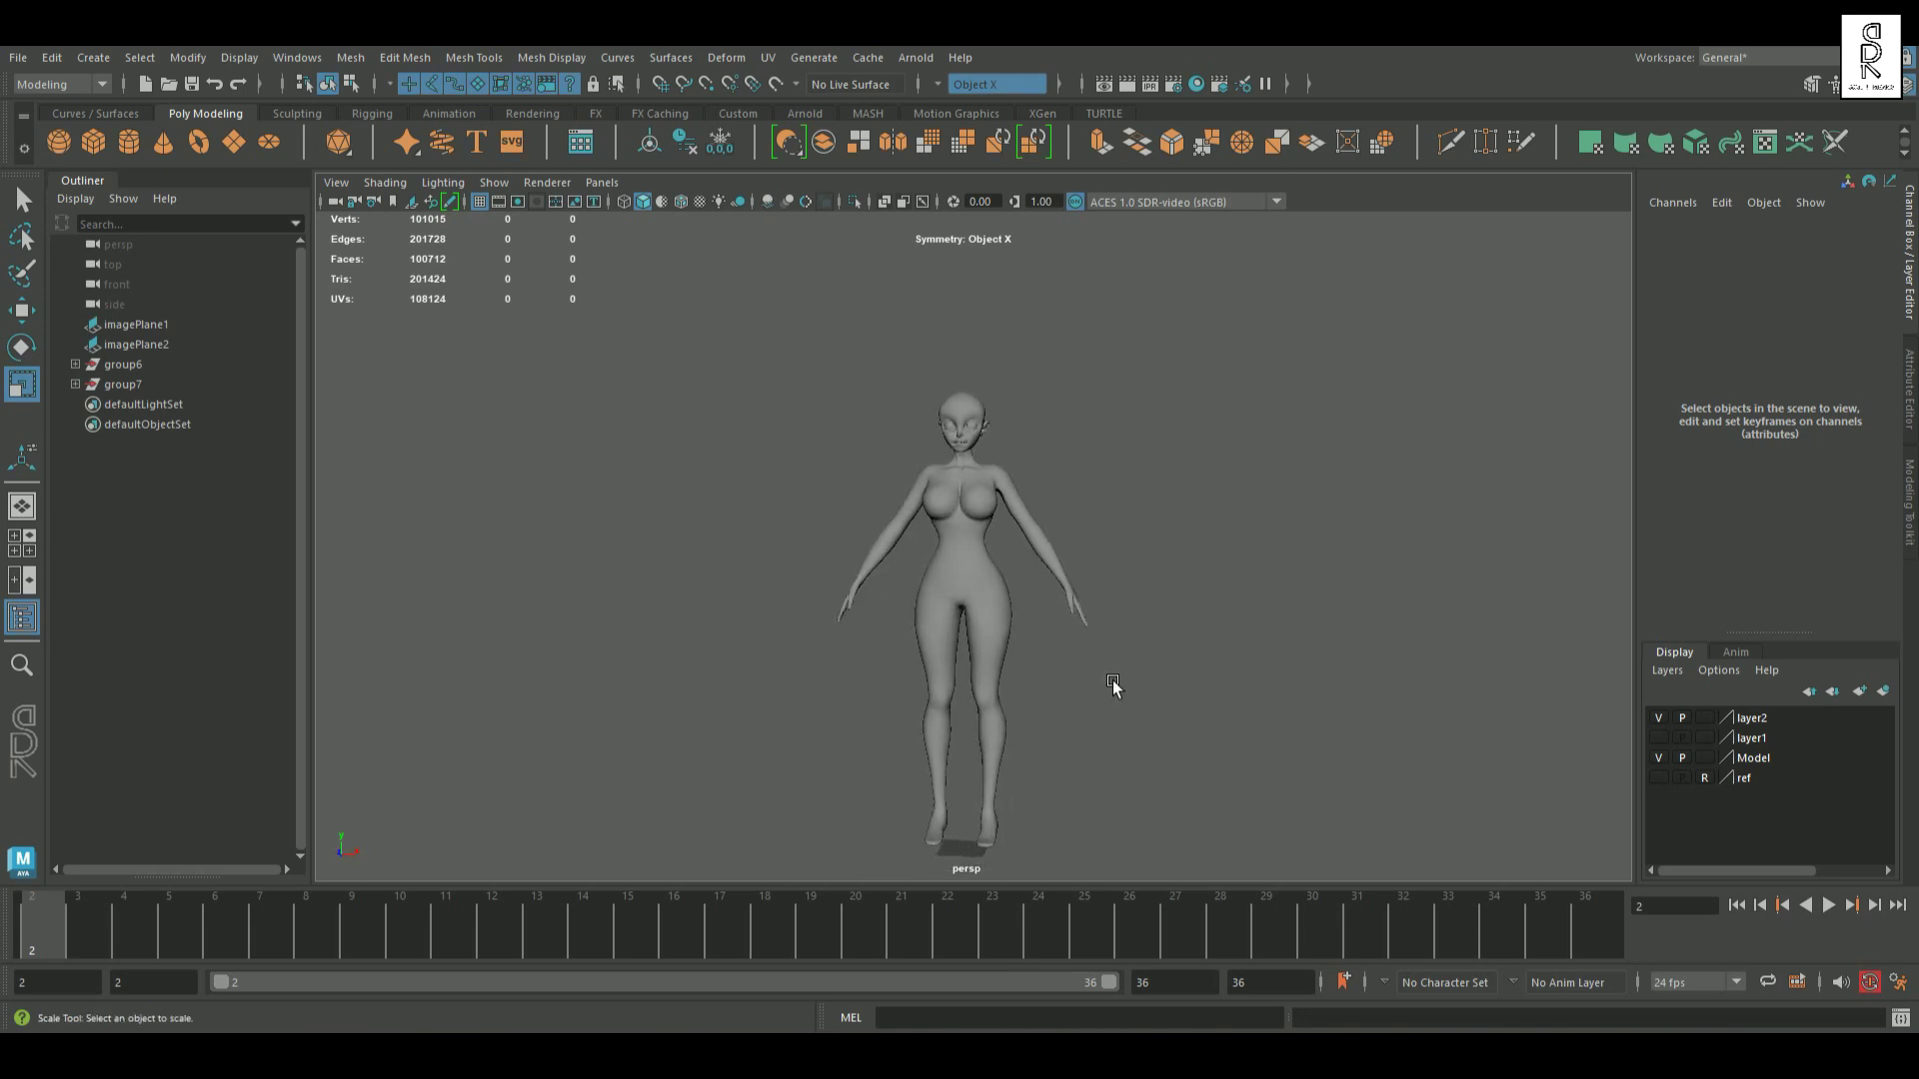
drag(665, 346, 1286, 872)
alt+drag(1282, 769, 1246, 740)
Step: Export the selected meshes as an FBX file named Female_Maya_To_MD into a new folder called New Folder
click(18, 57)
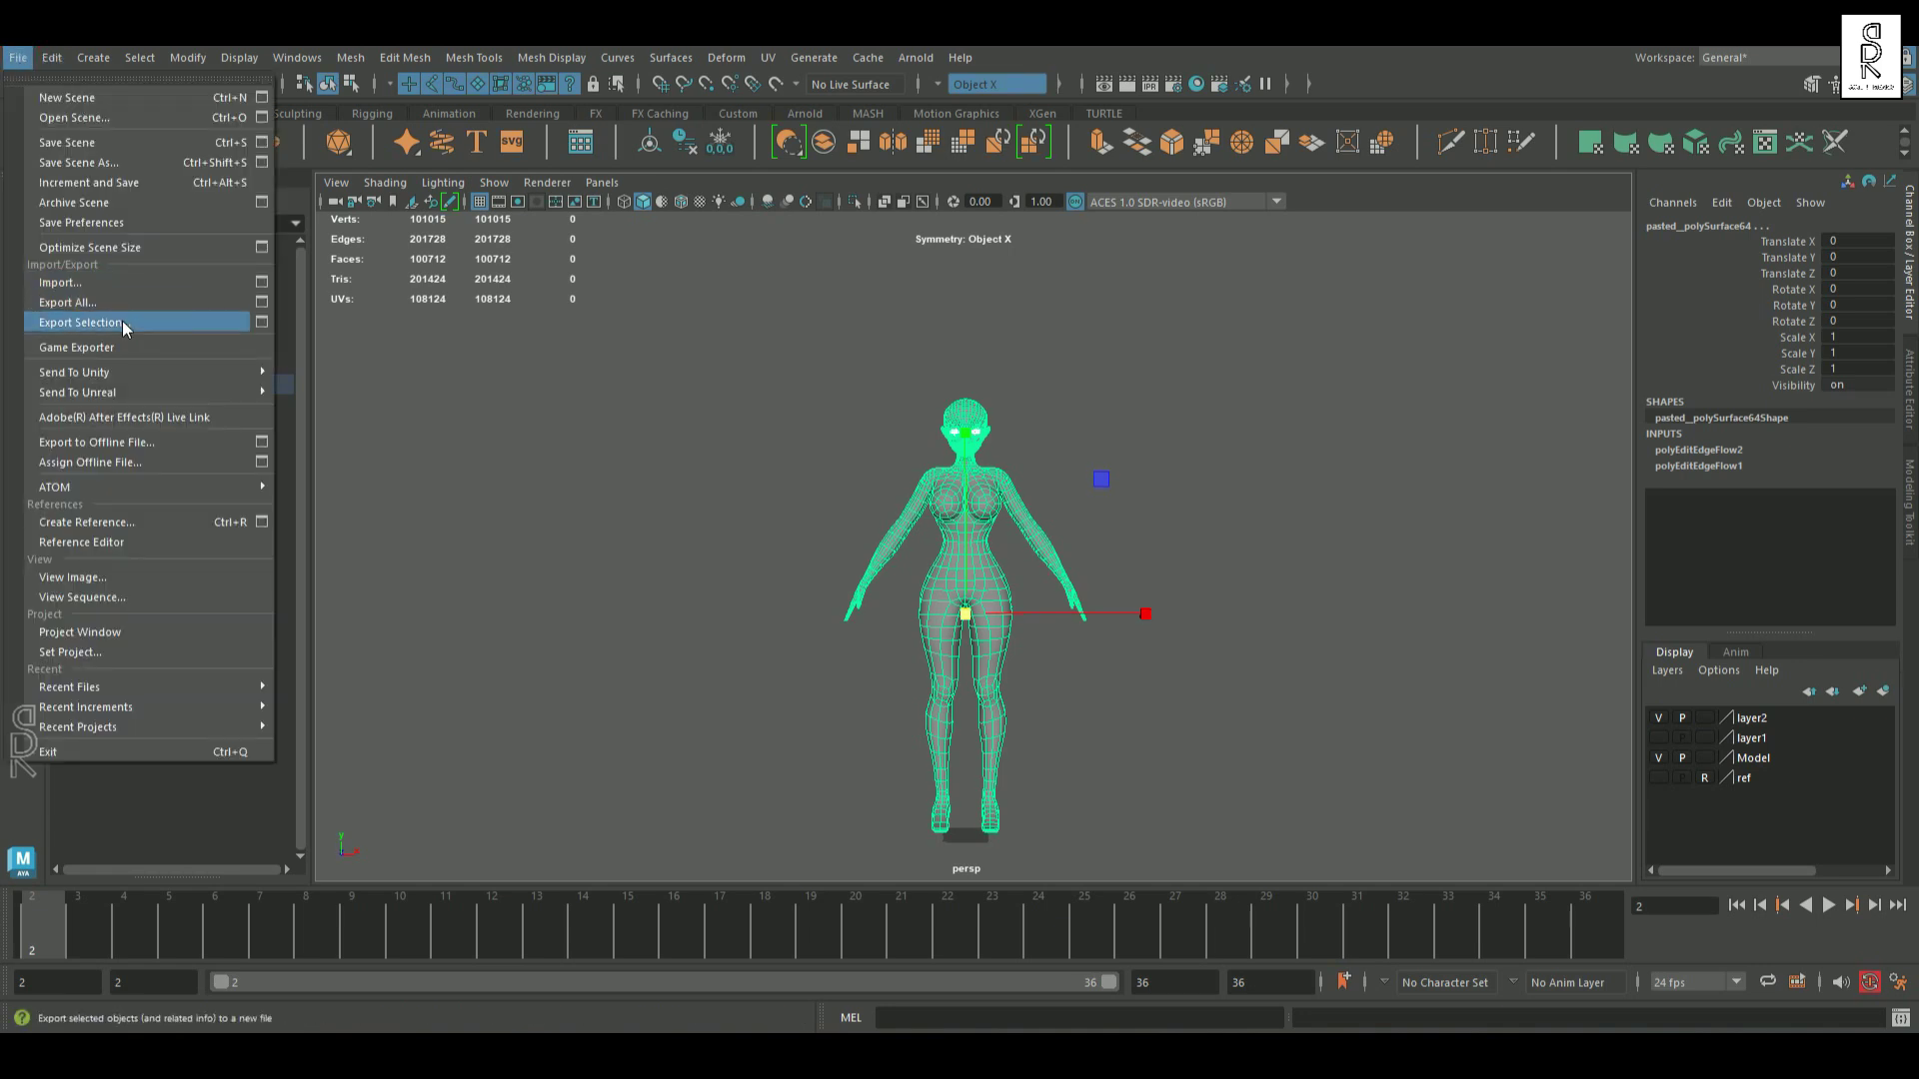
click(122, 326)
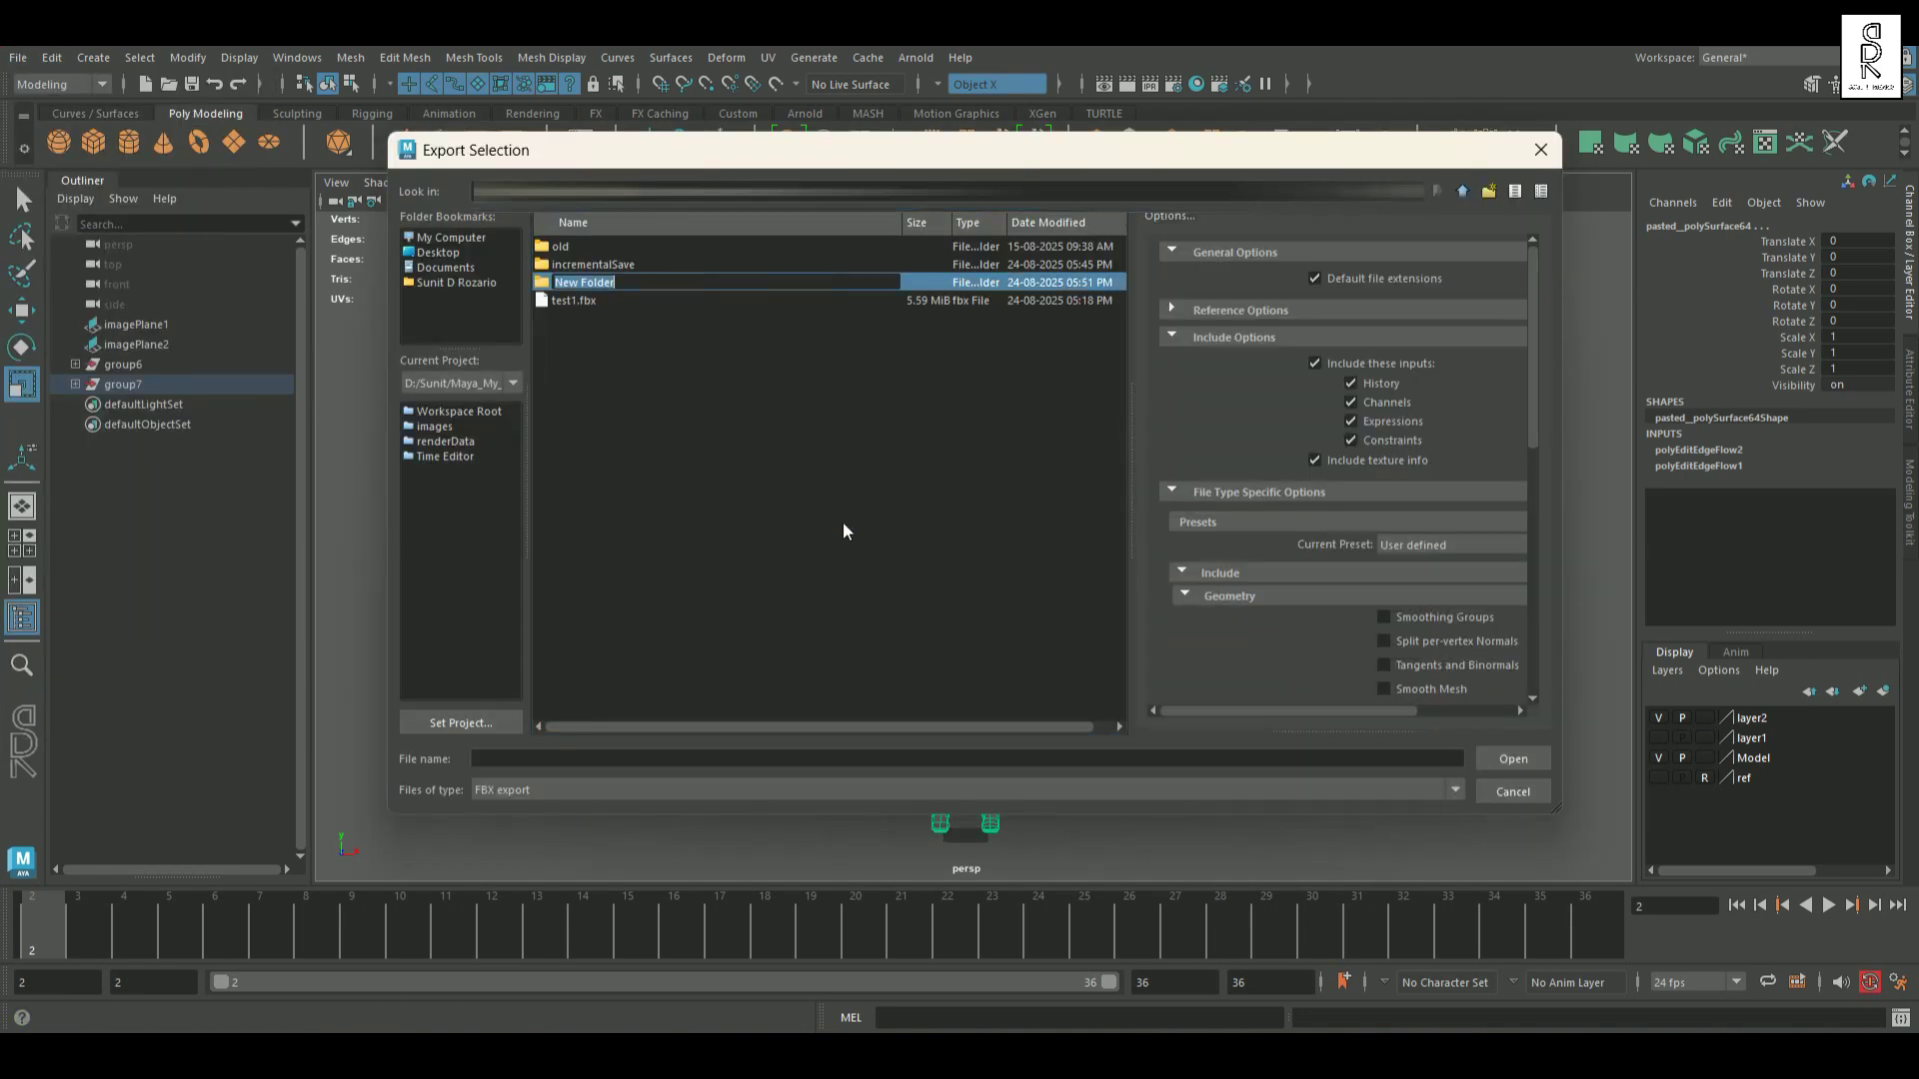
double_click(659, 284)
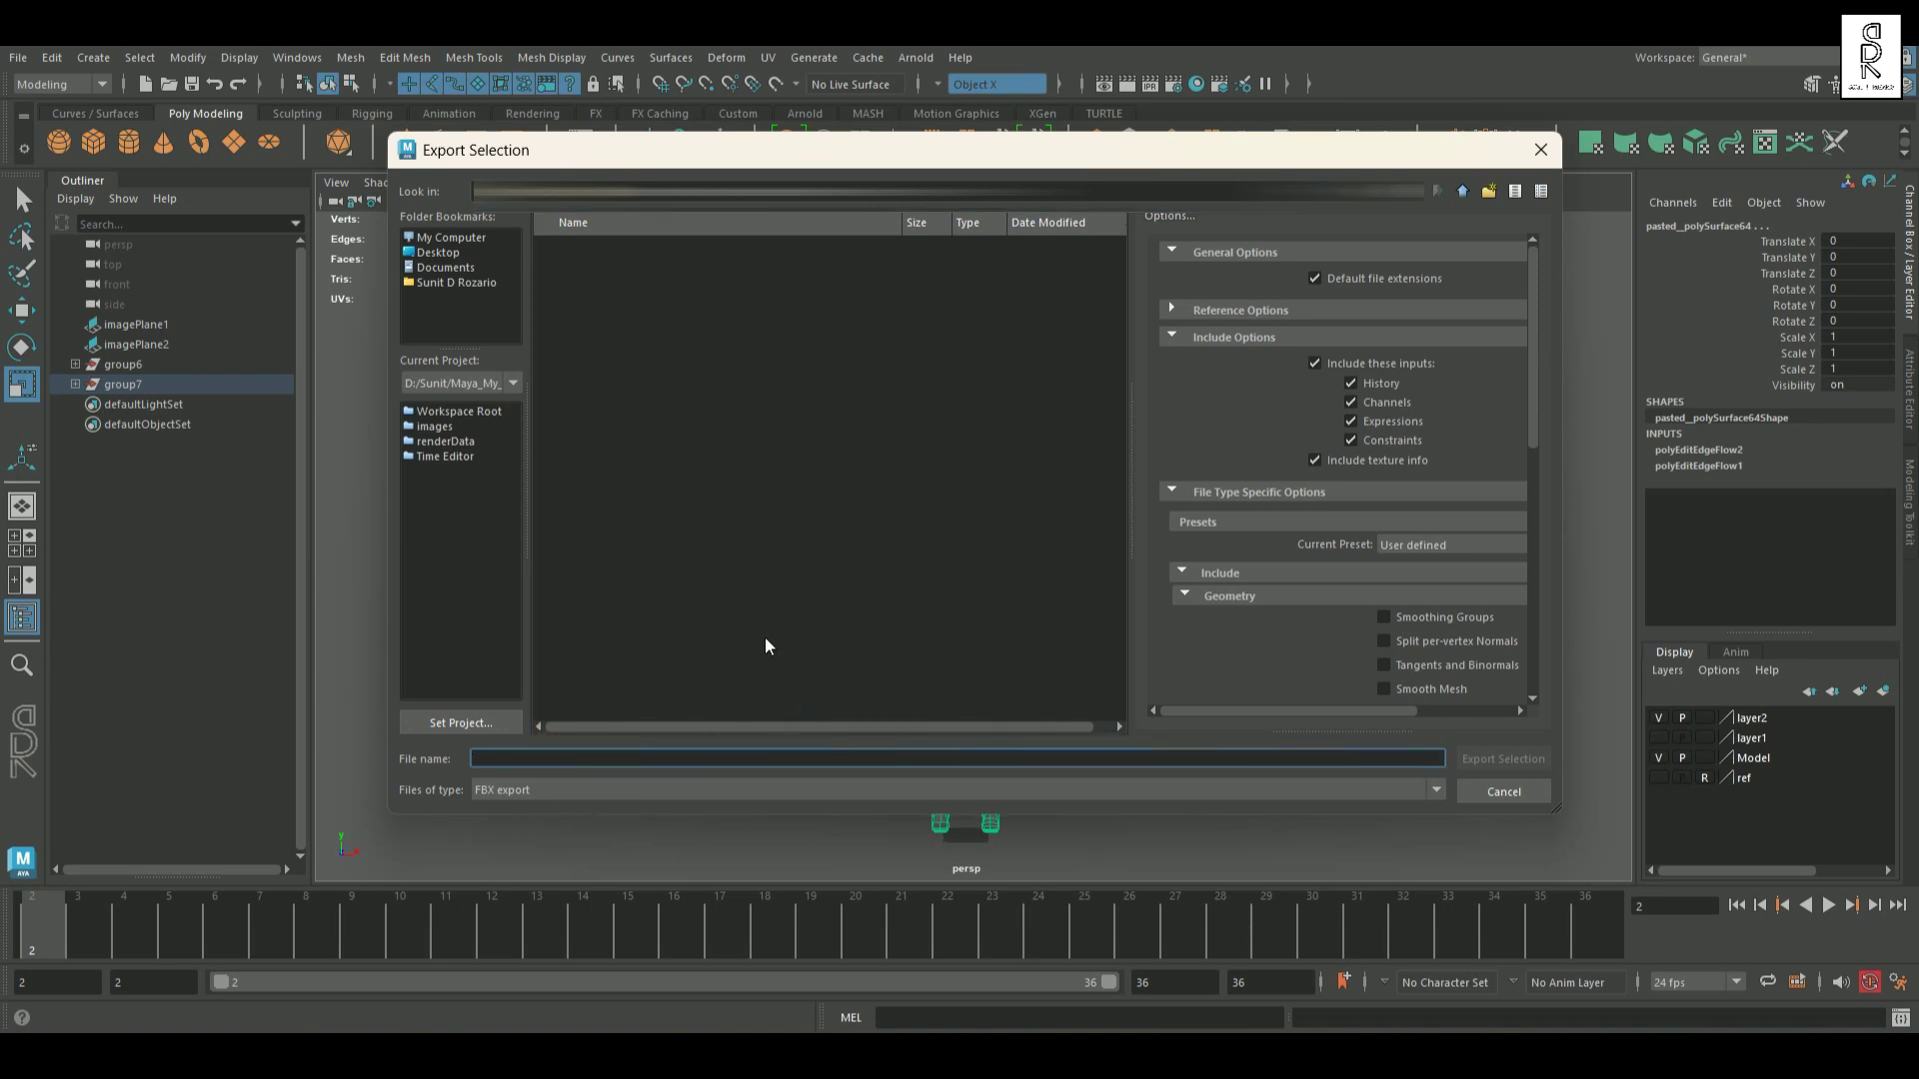
text(Female_Maya_To_)
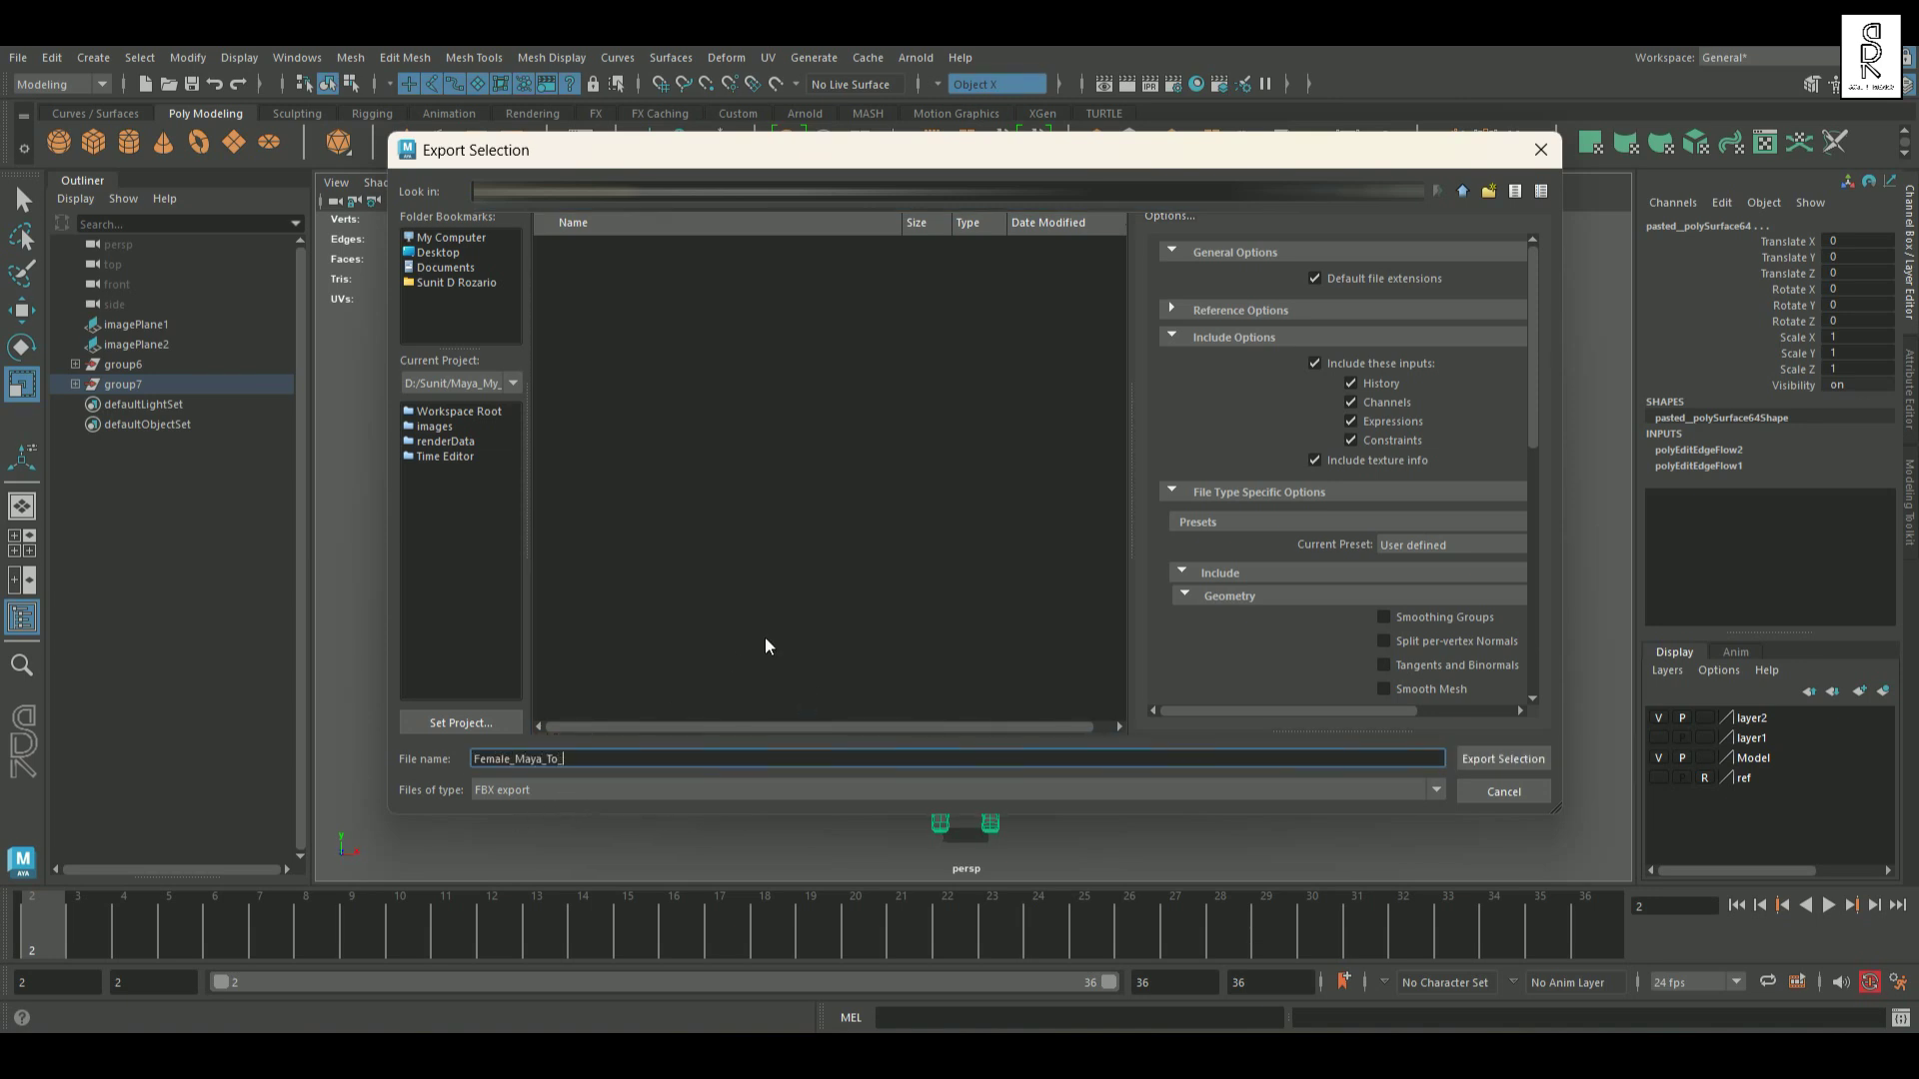
text(MD)
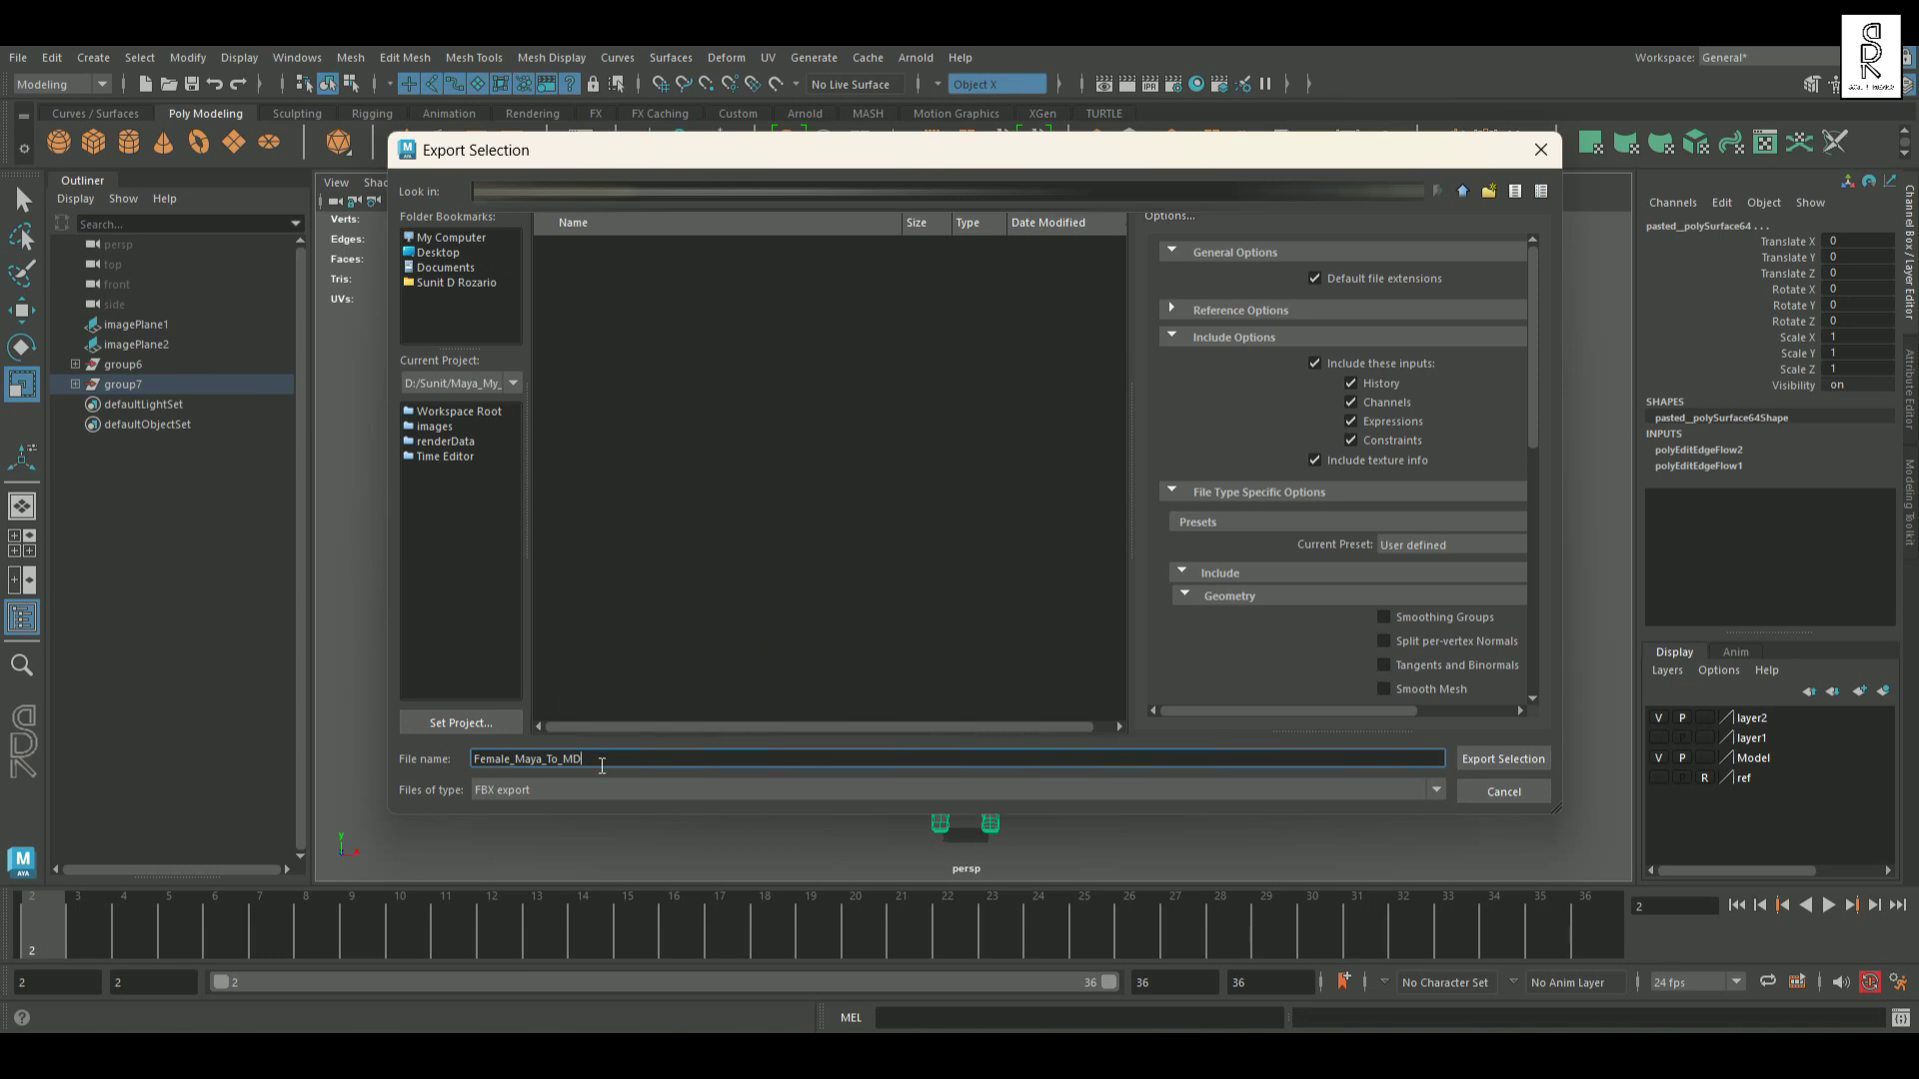
click(1503, 762)
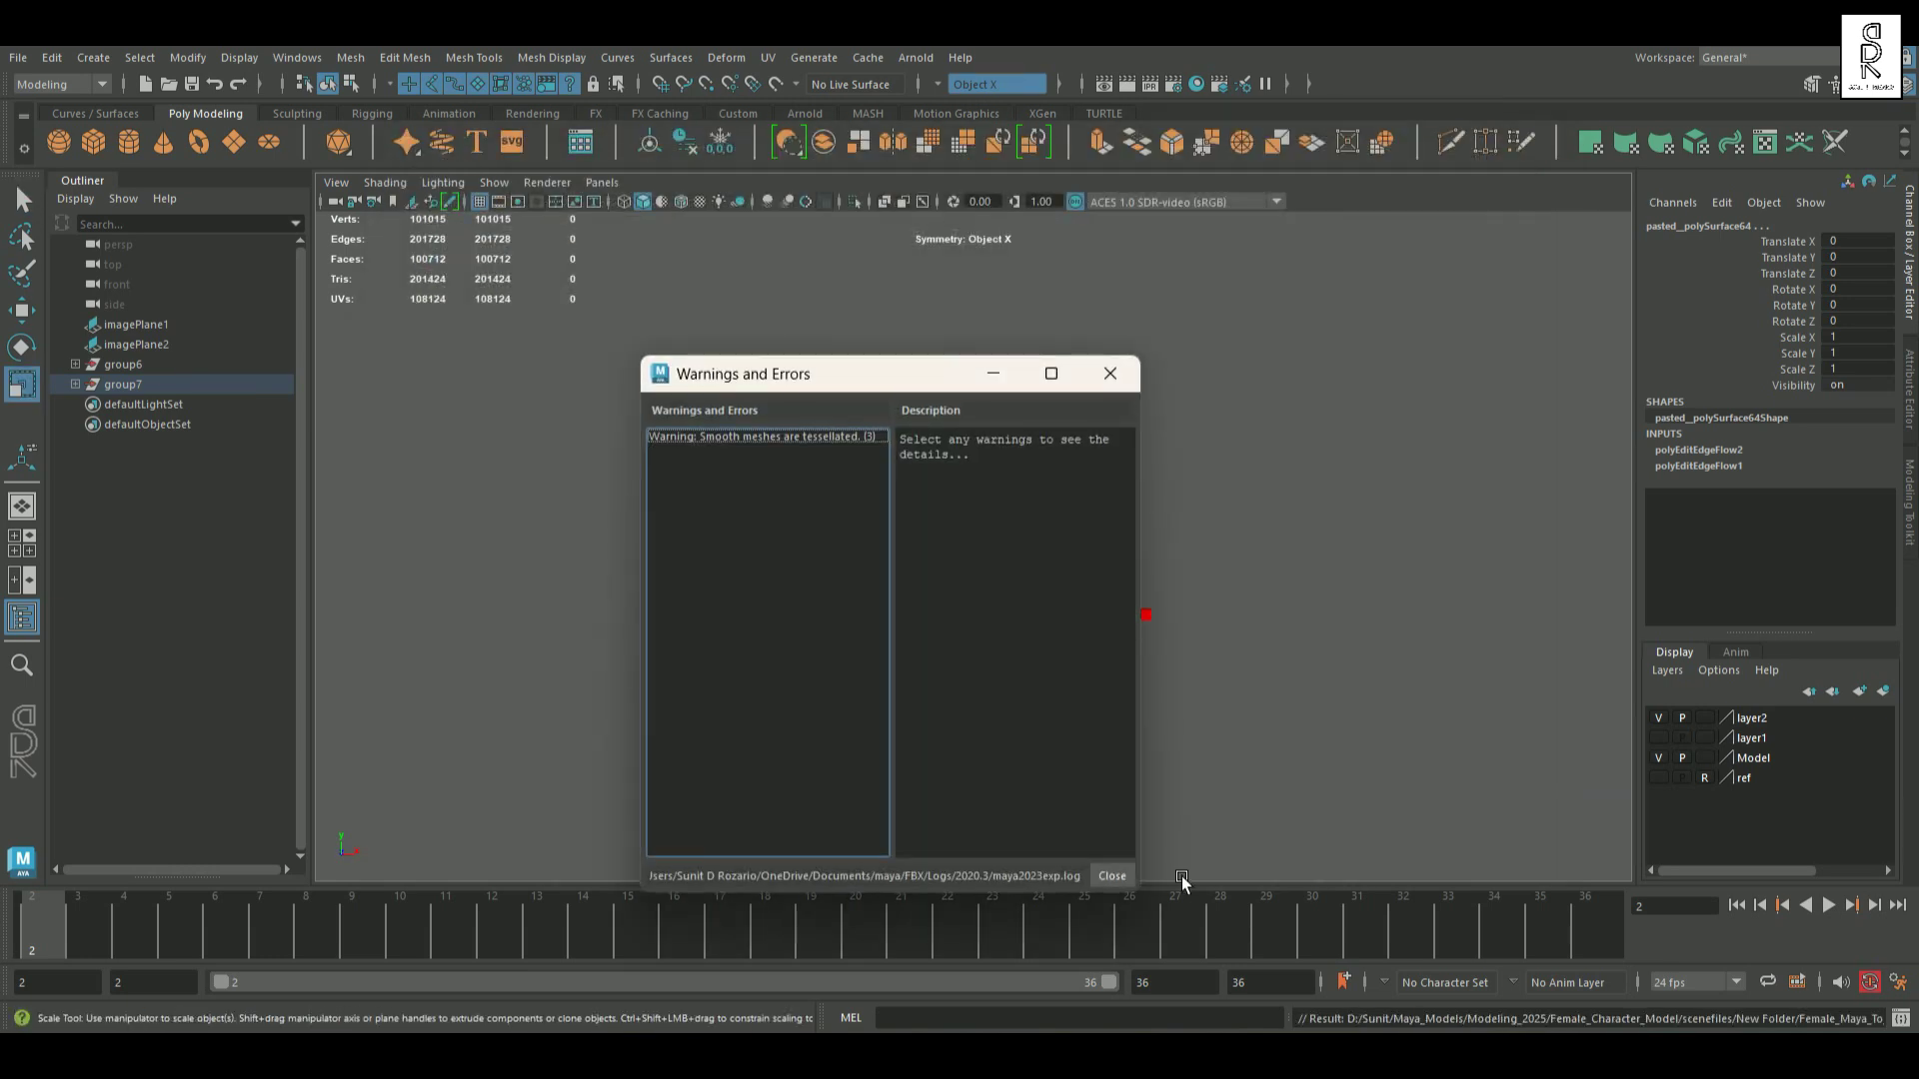
Step: Dismiss the export warnings report, clear the selection and save the Maya scene
click(1112, 876)
click(1139, 596)
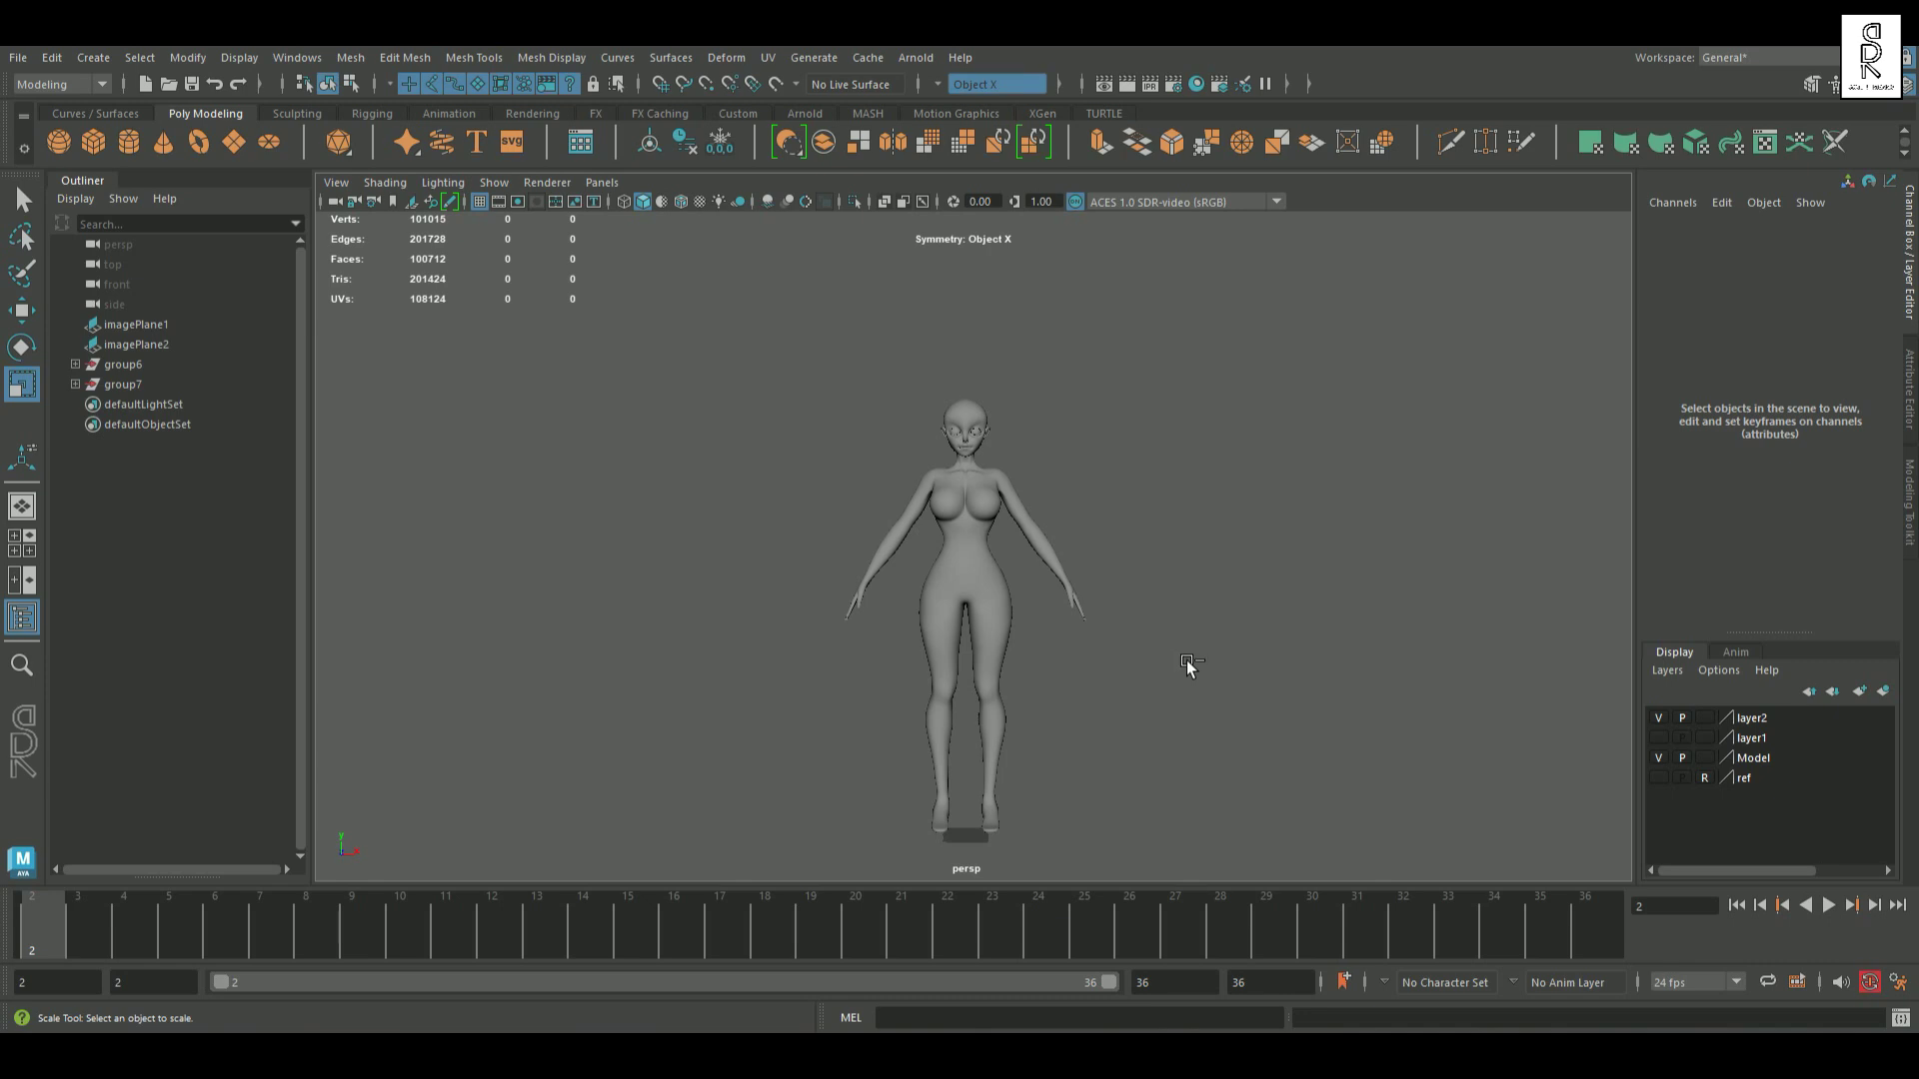
key(ctrl+s)
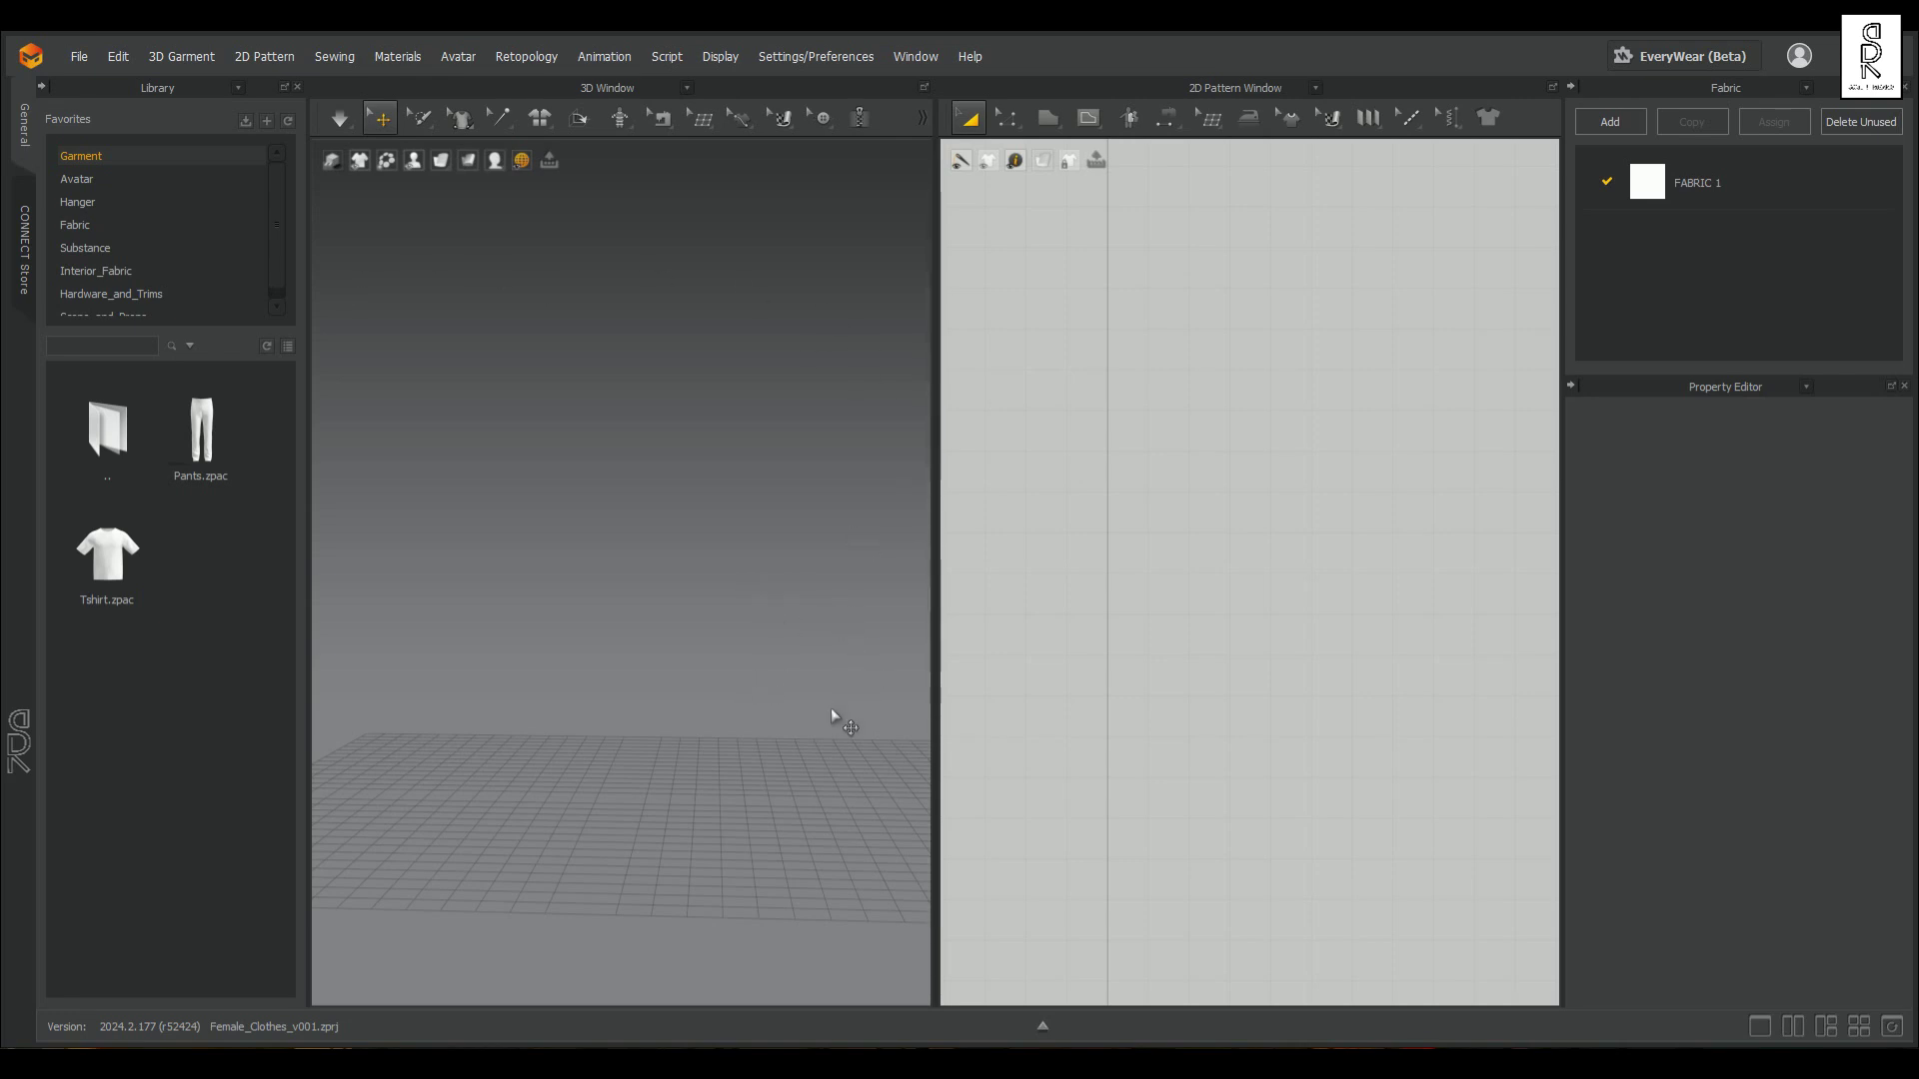
Step: Switch to Marvelous Designer and look over the empty 3D garment space and the 2D pattern grid
right_drag(733, 710, 676, 737)
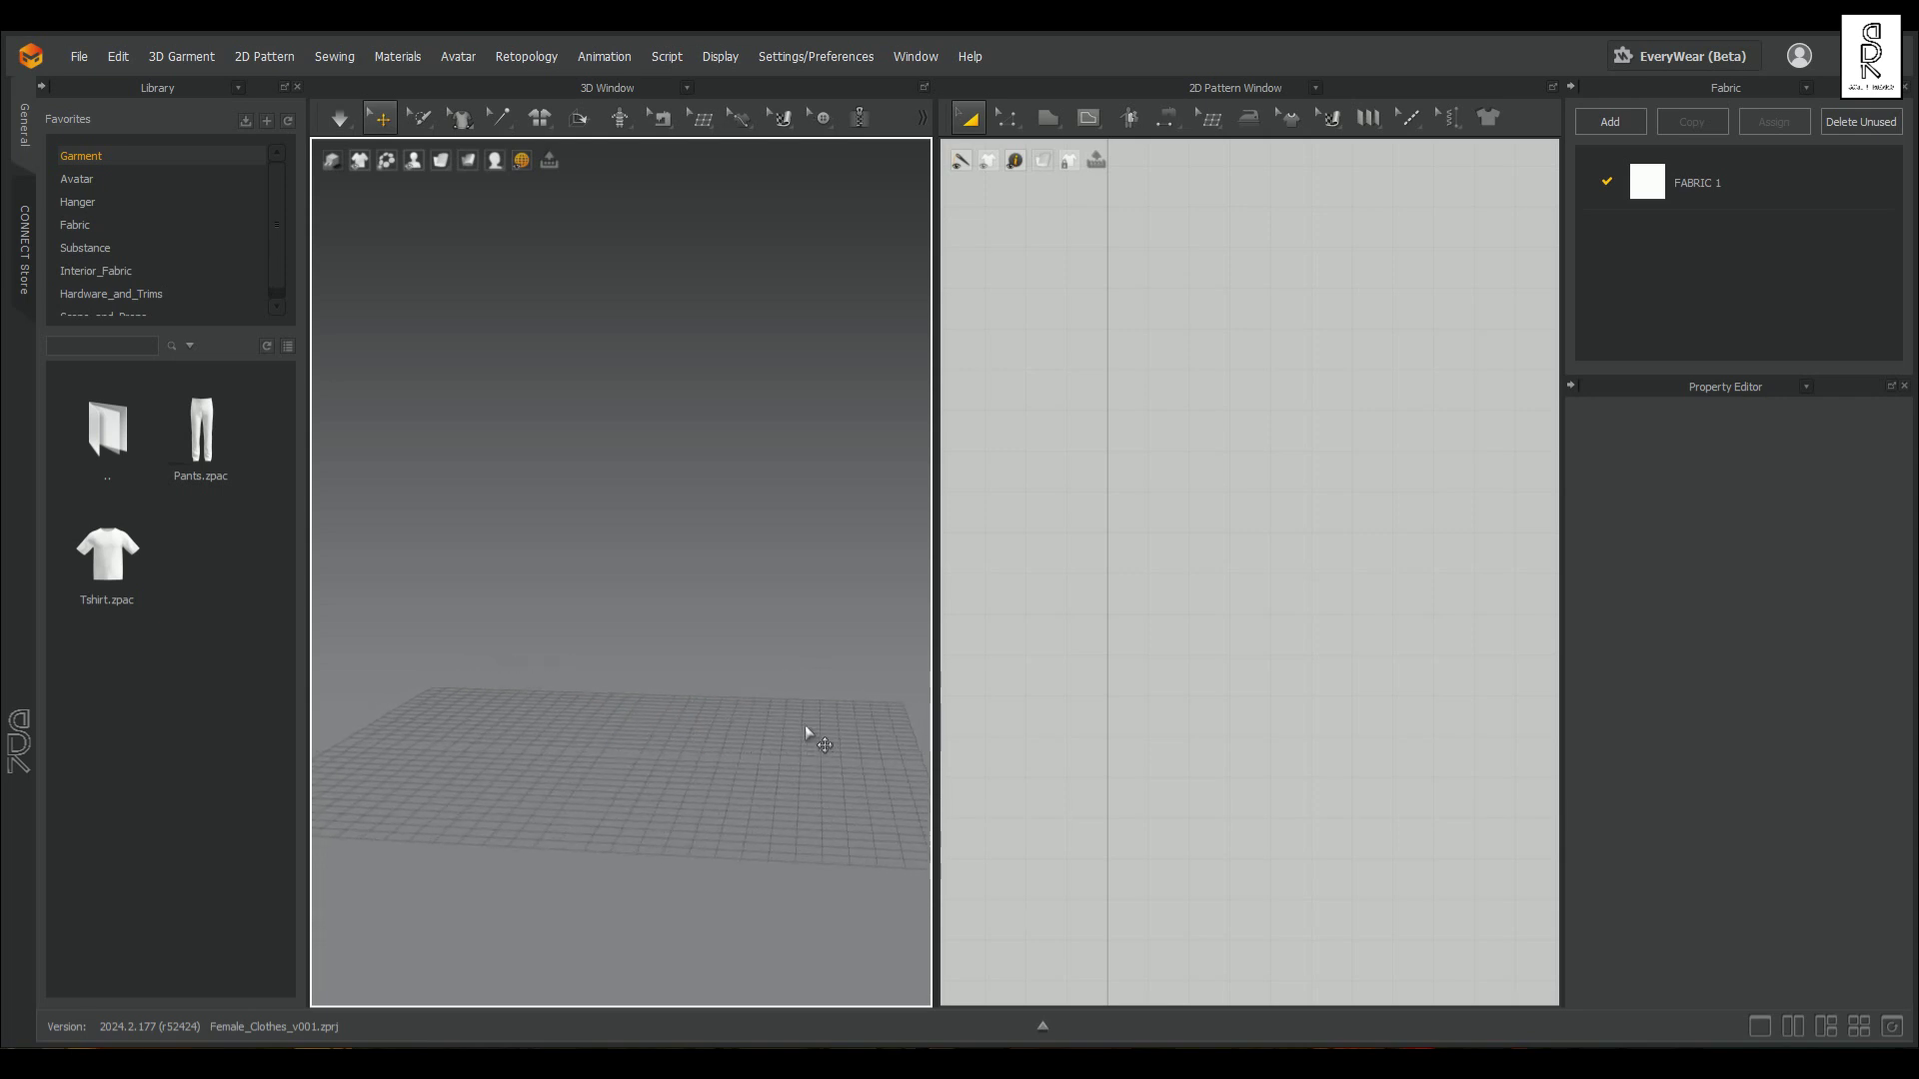
right_drag(806, 733, 750, 736)
scroll(1300, 577, up, 5)
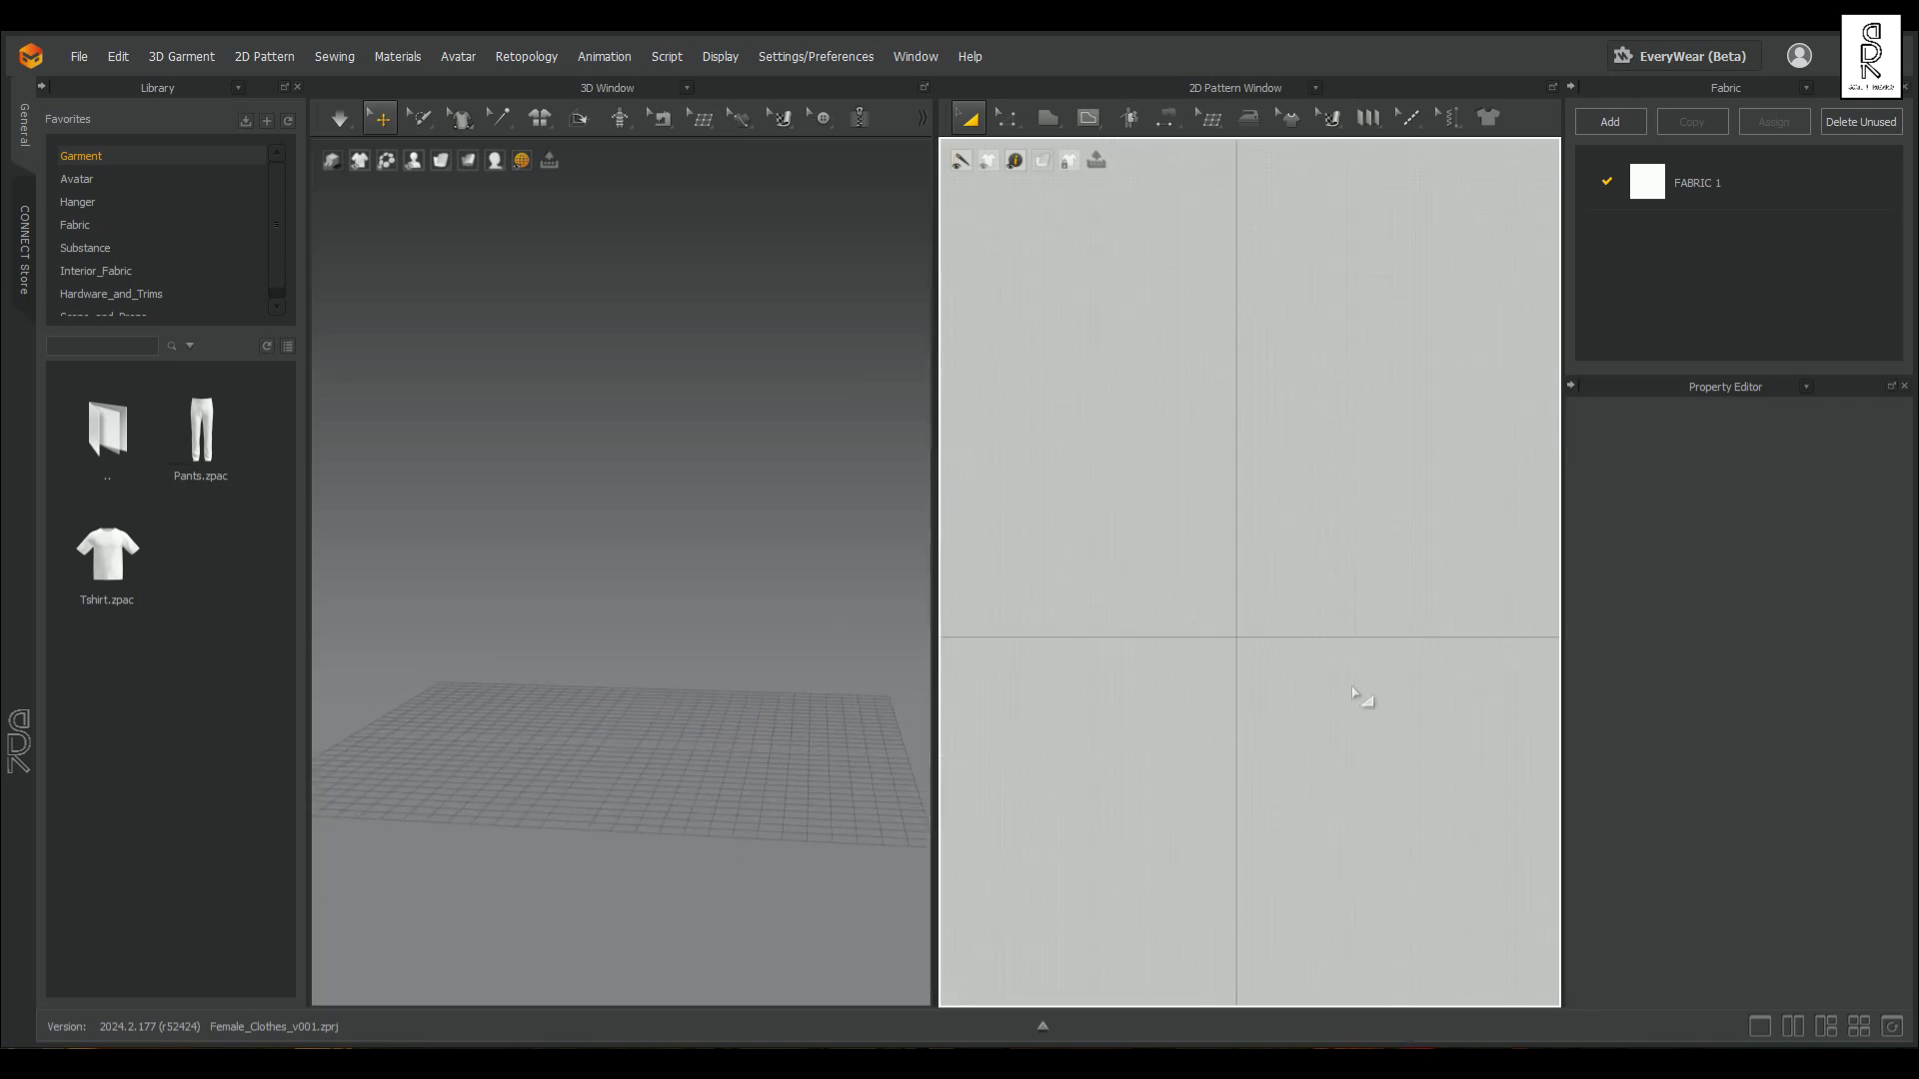
middle_drag(1245, 633, 1219, 759)
scroll(1302, 690, up, 2)
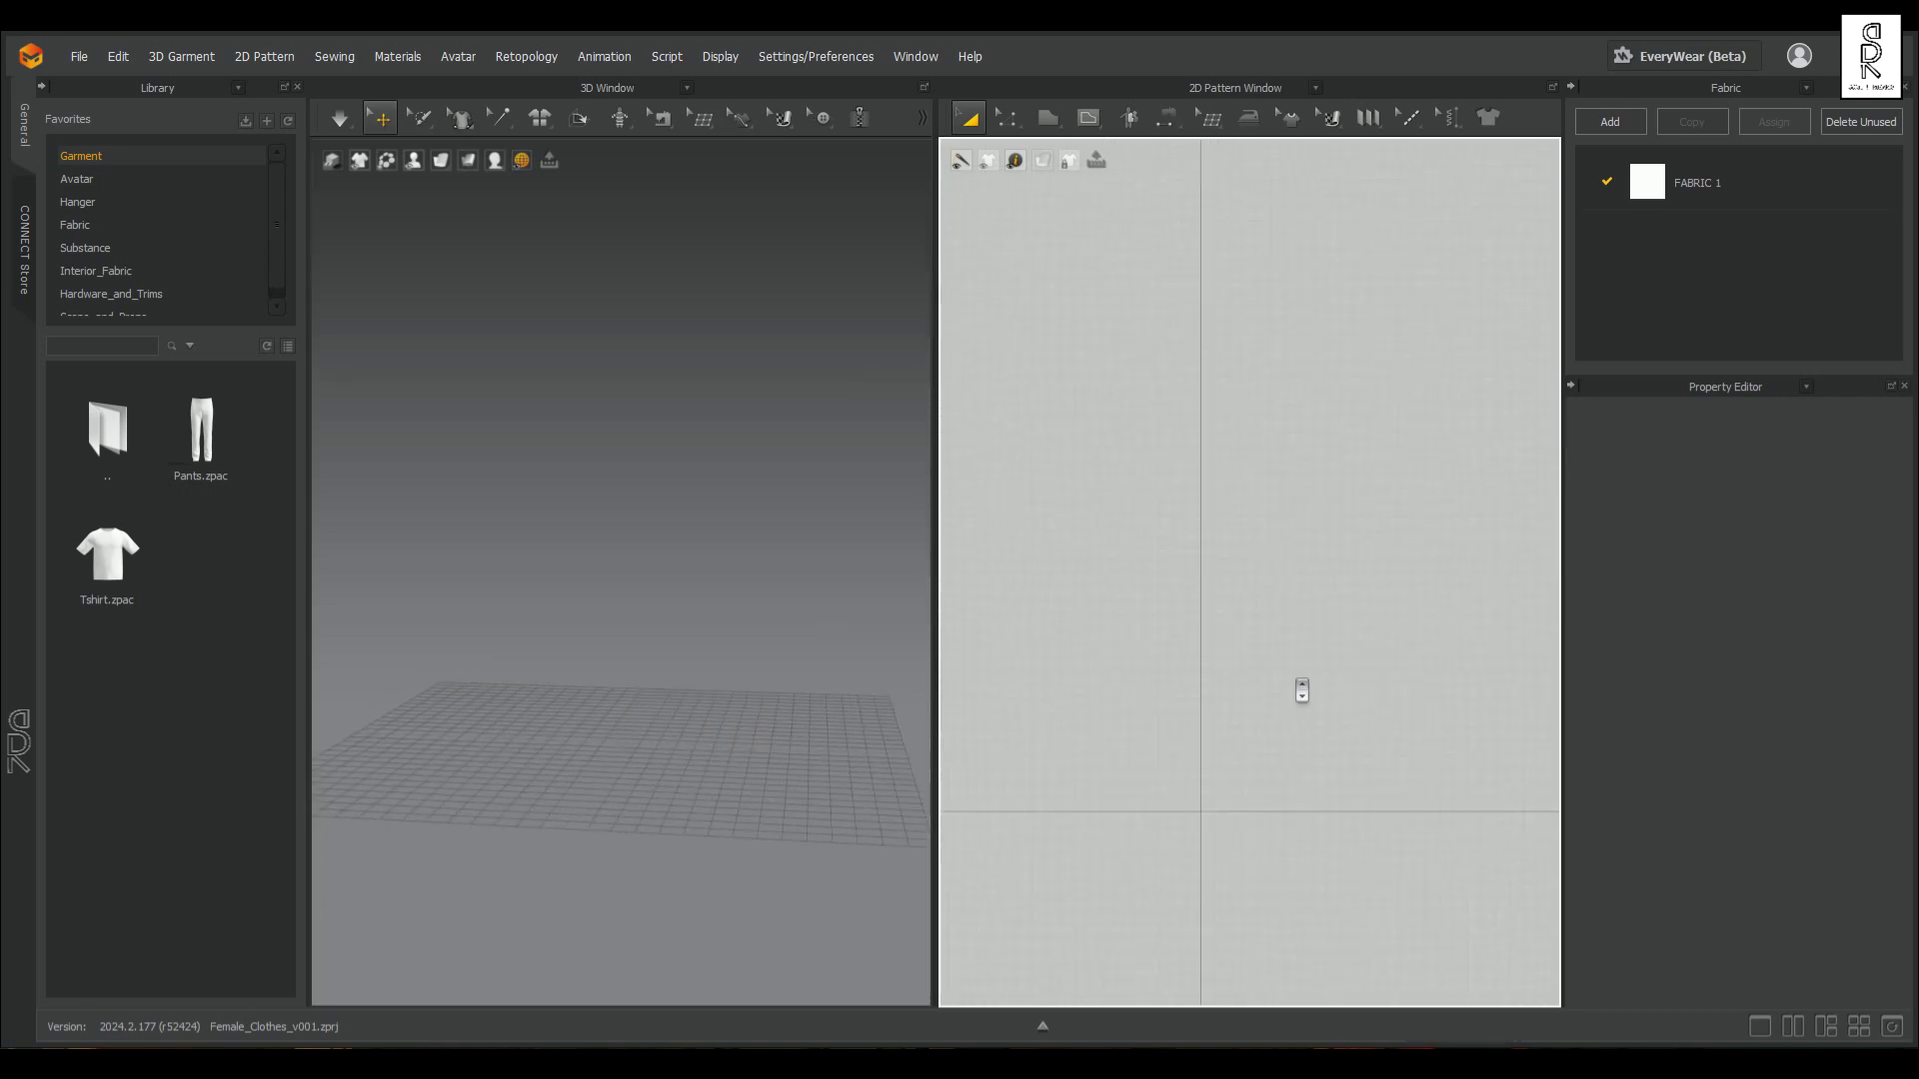
scroll(1303, 690, up, 1)
right_drag(1306, 677, 1321, 460)
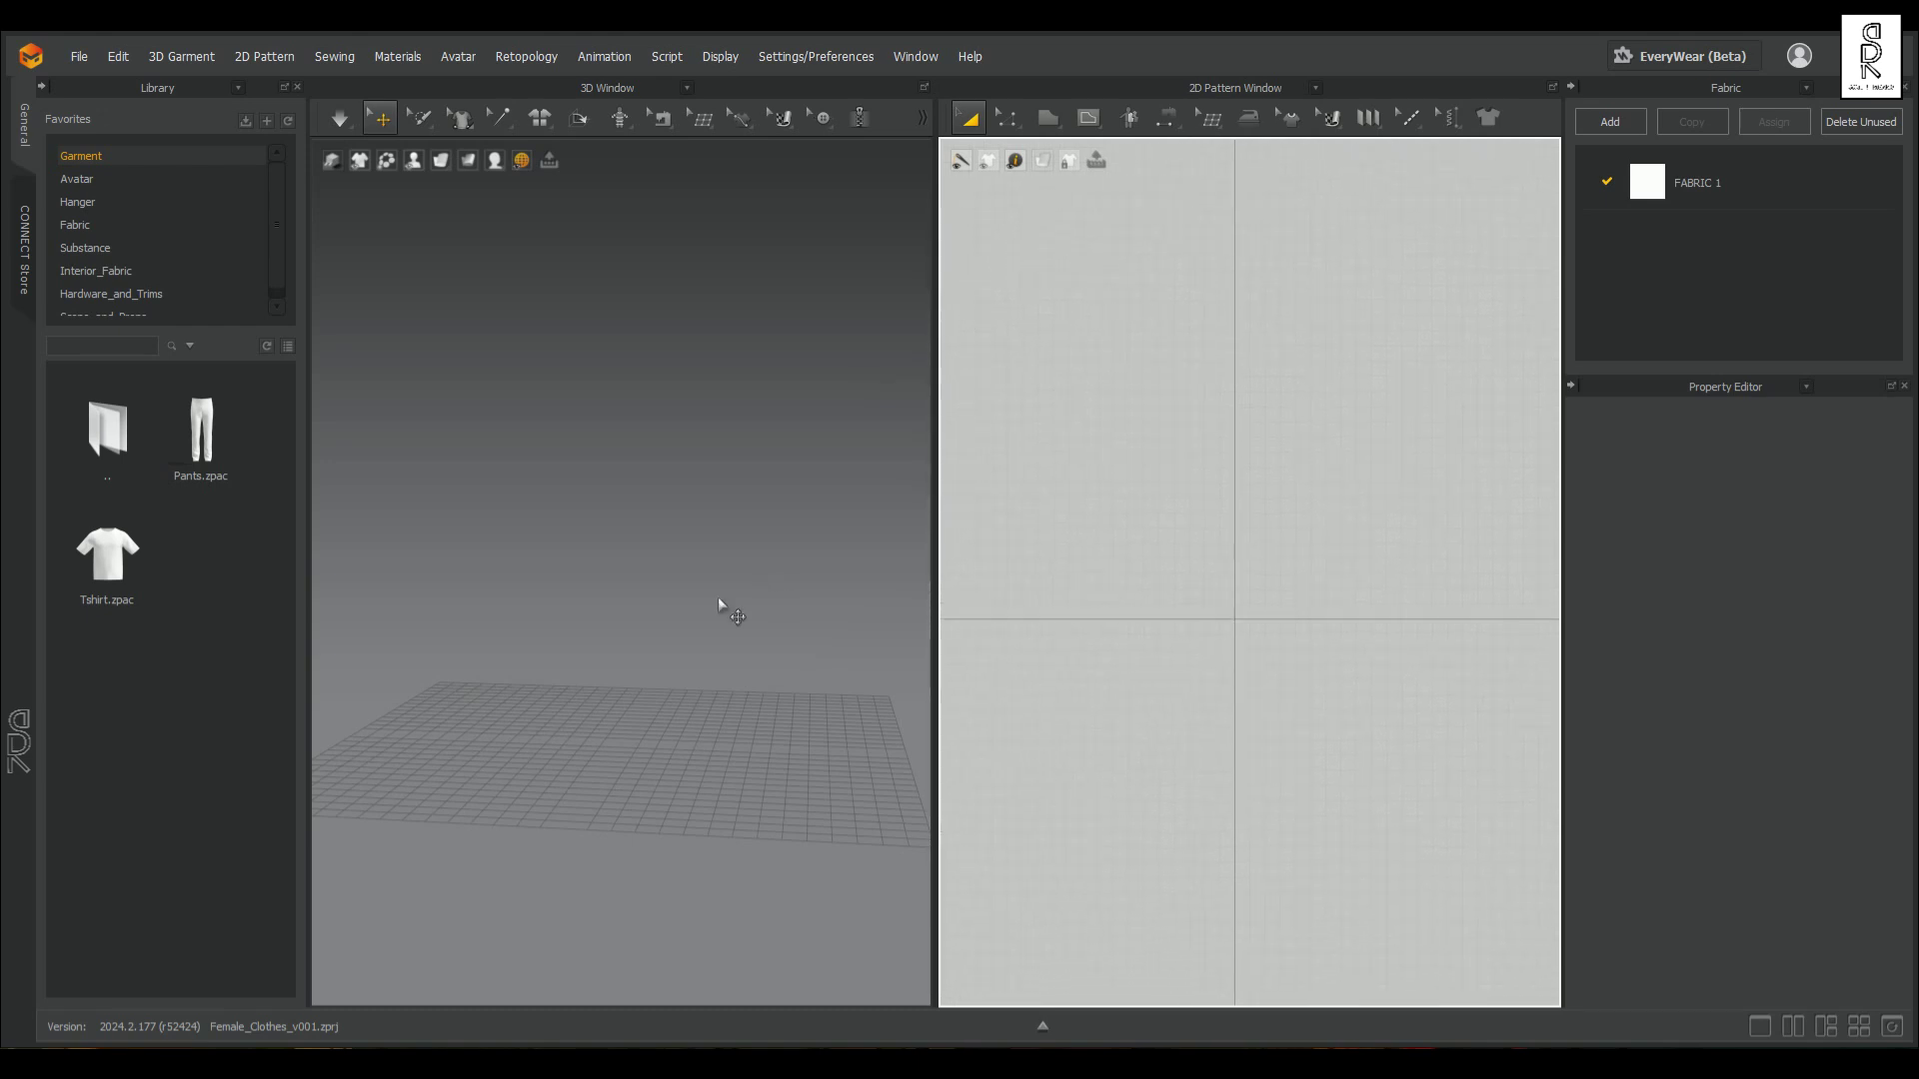
key(2)
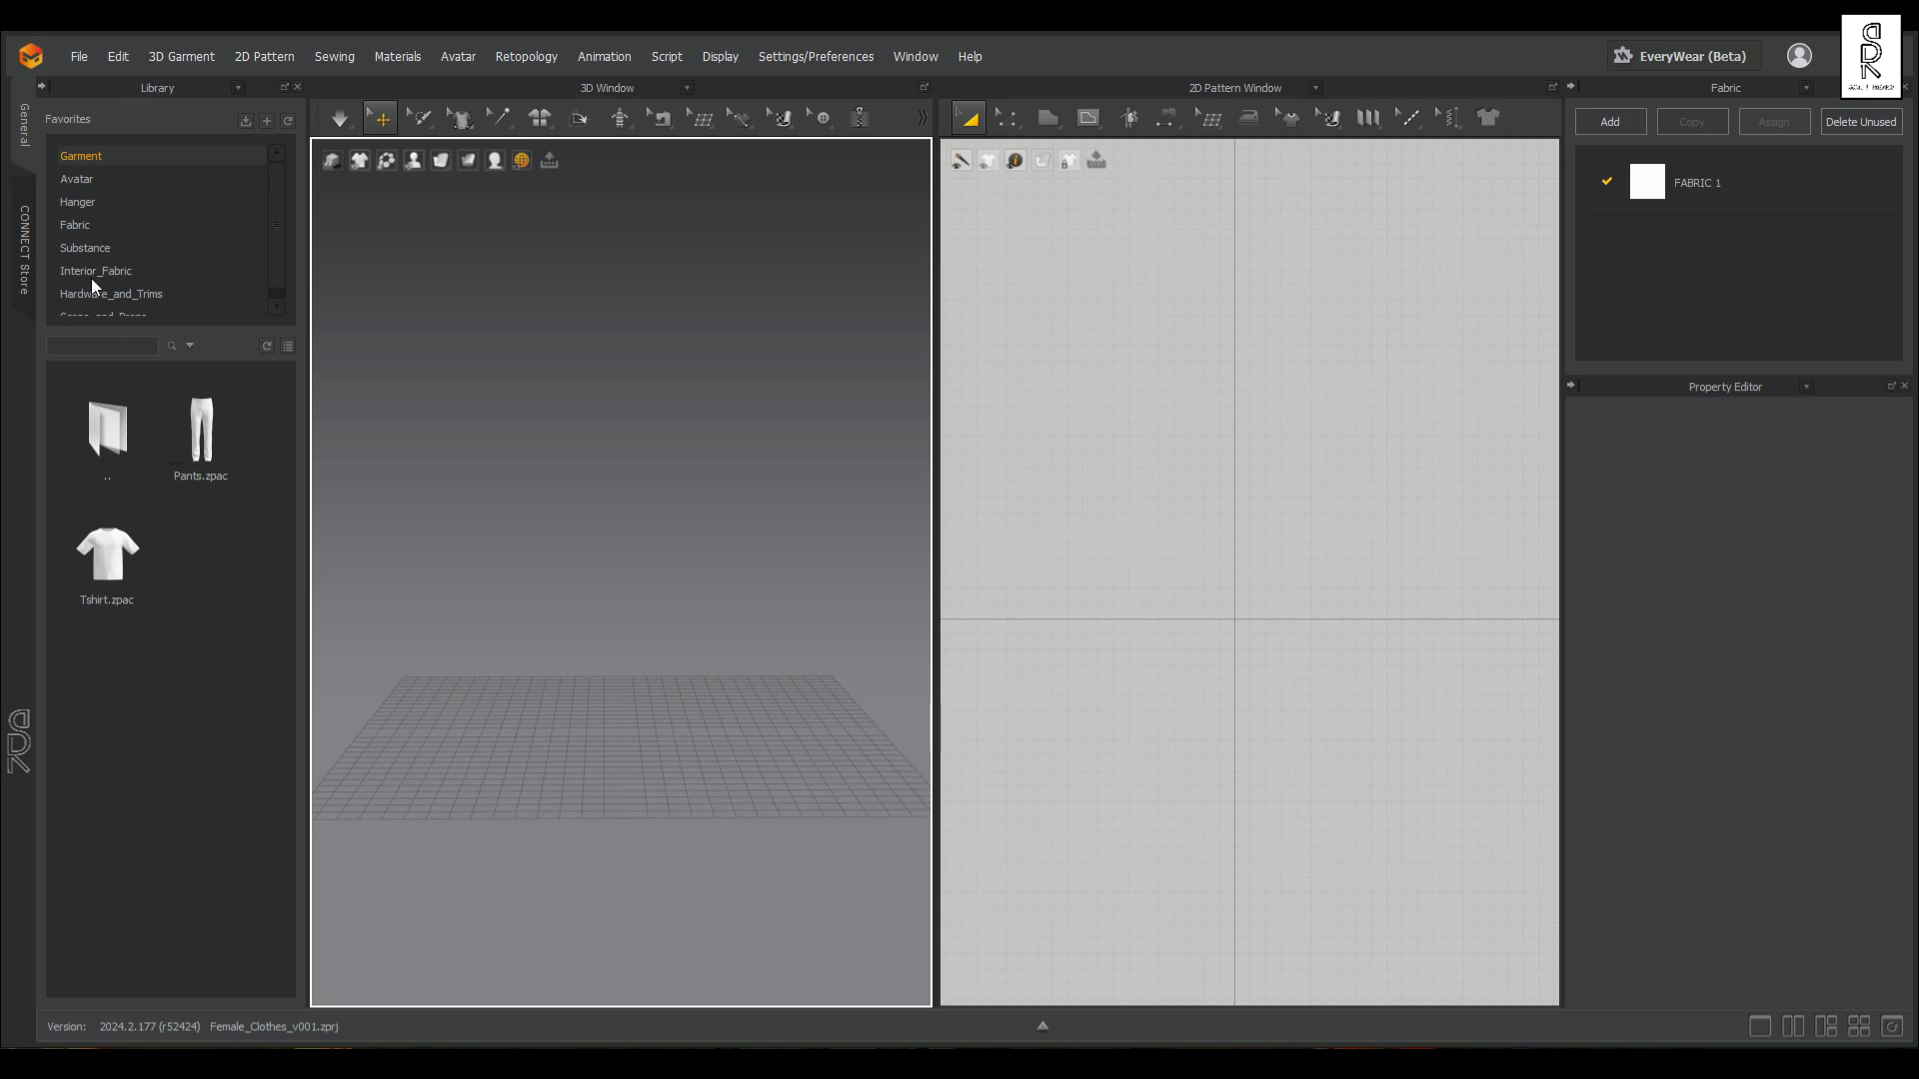
Step: Look through the library's favorites and collapse the Library to give the 3D and 2D windows more room
drag(278, 222, 278, 228)
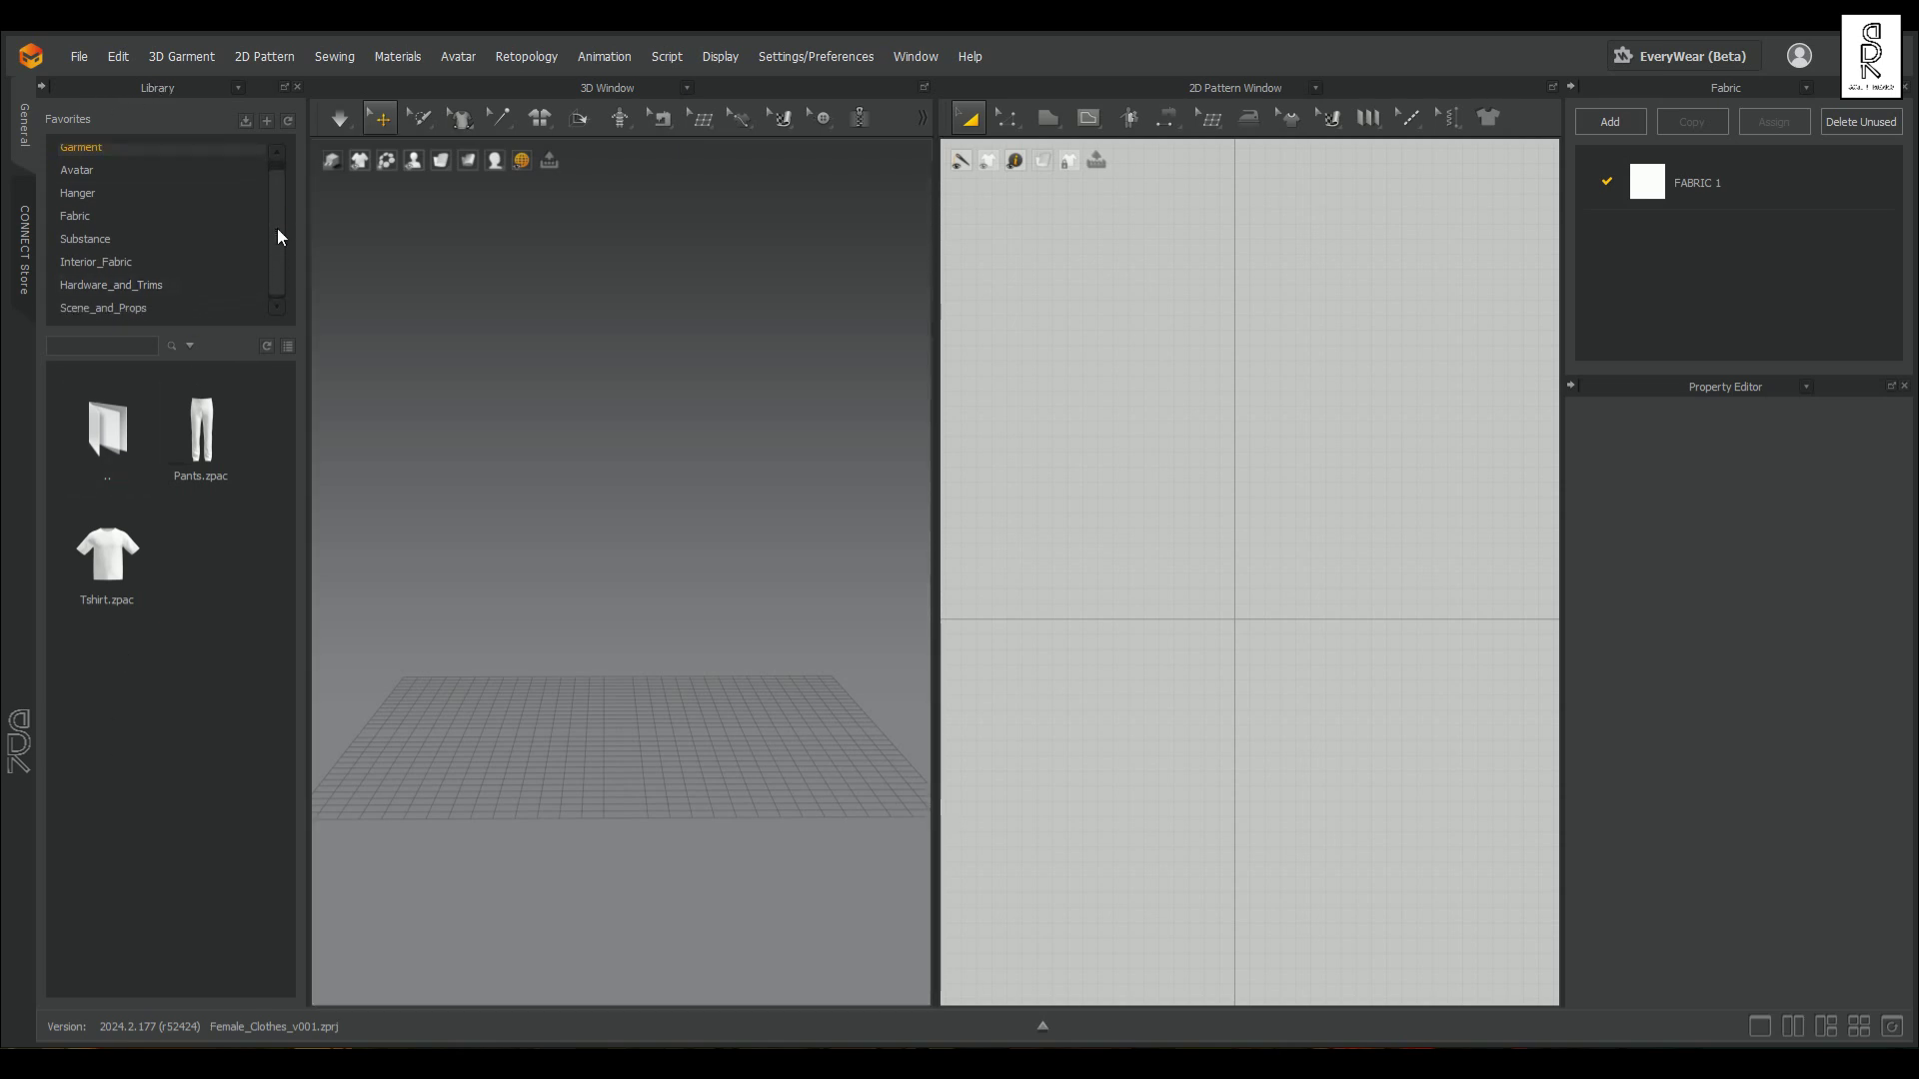
scroll(277, 237, up, 1)
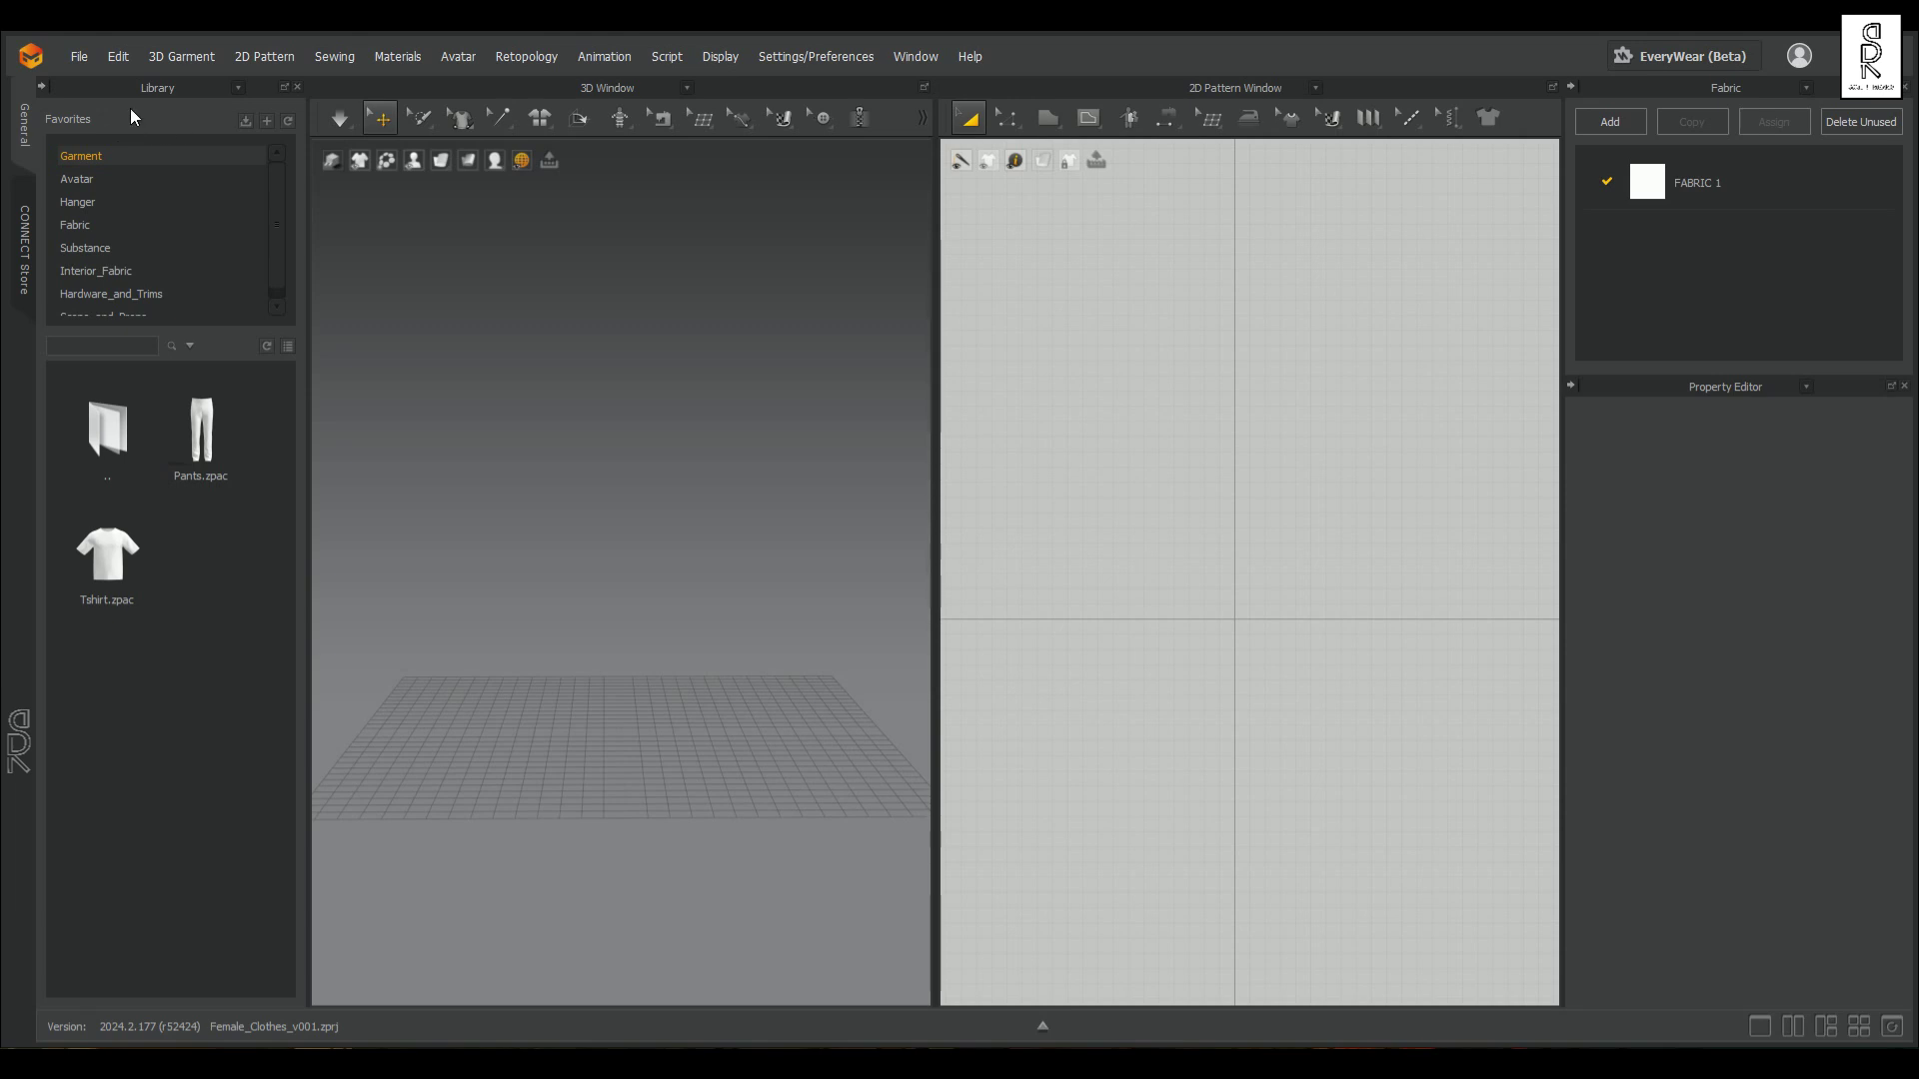
click(42, 87)
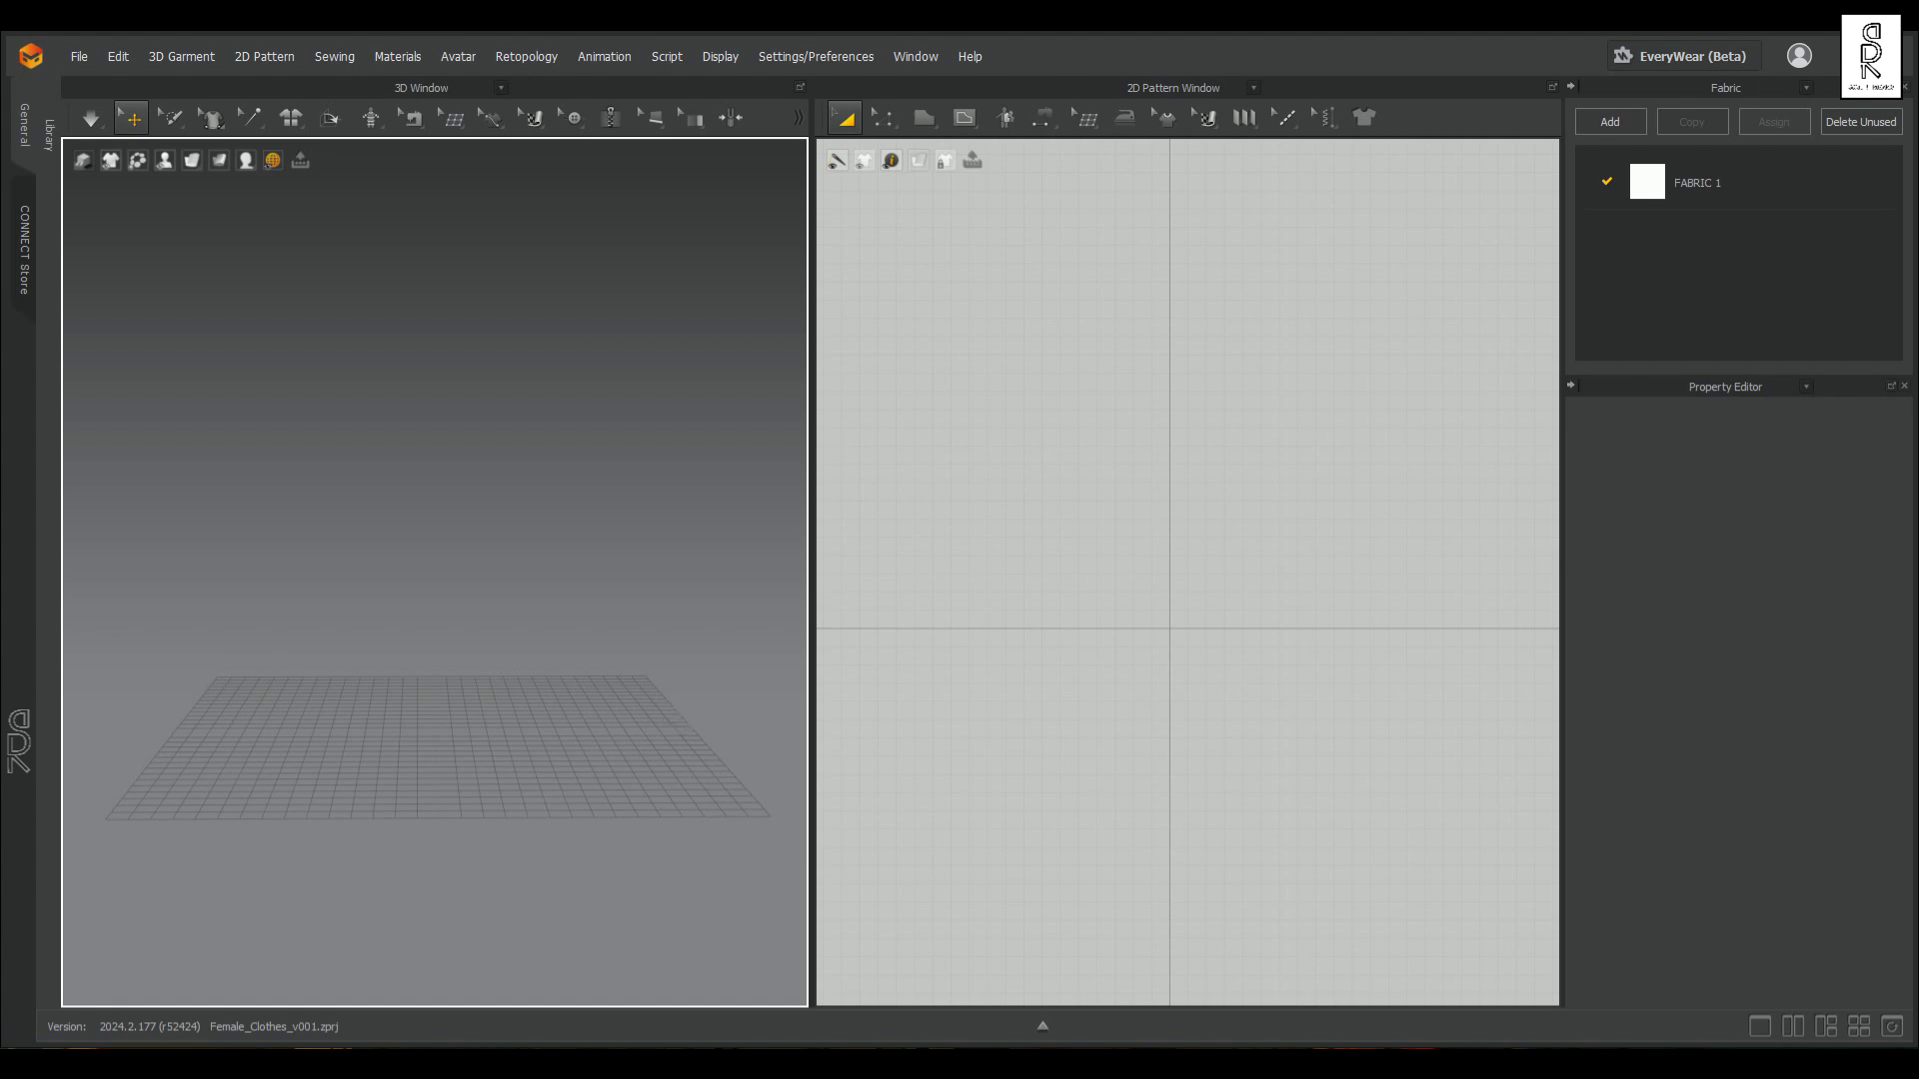
Step: Set the view controls preset to Maya in the preferences
right_drag(662, 706, 390, 668)
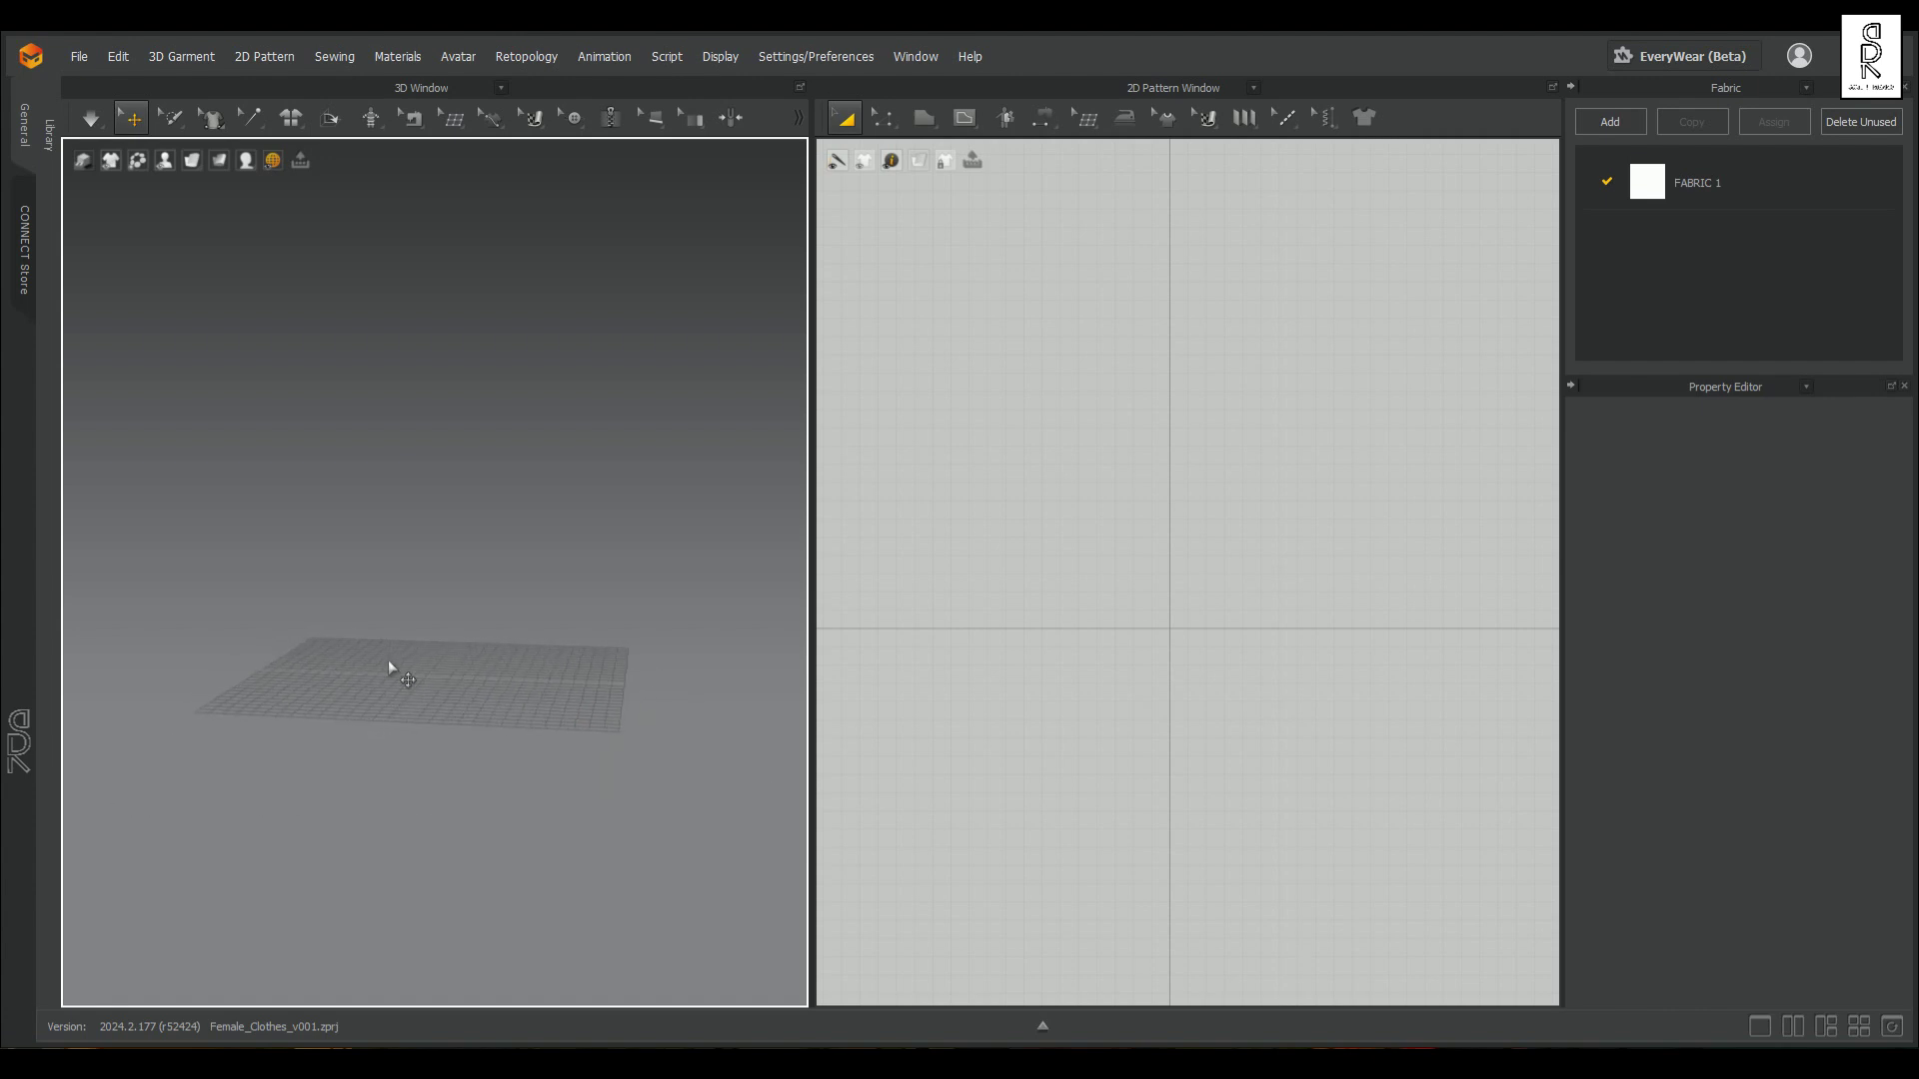
right_drag(501, 759, 478, 800)
scroll(498, 770, up, 2)
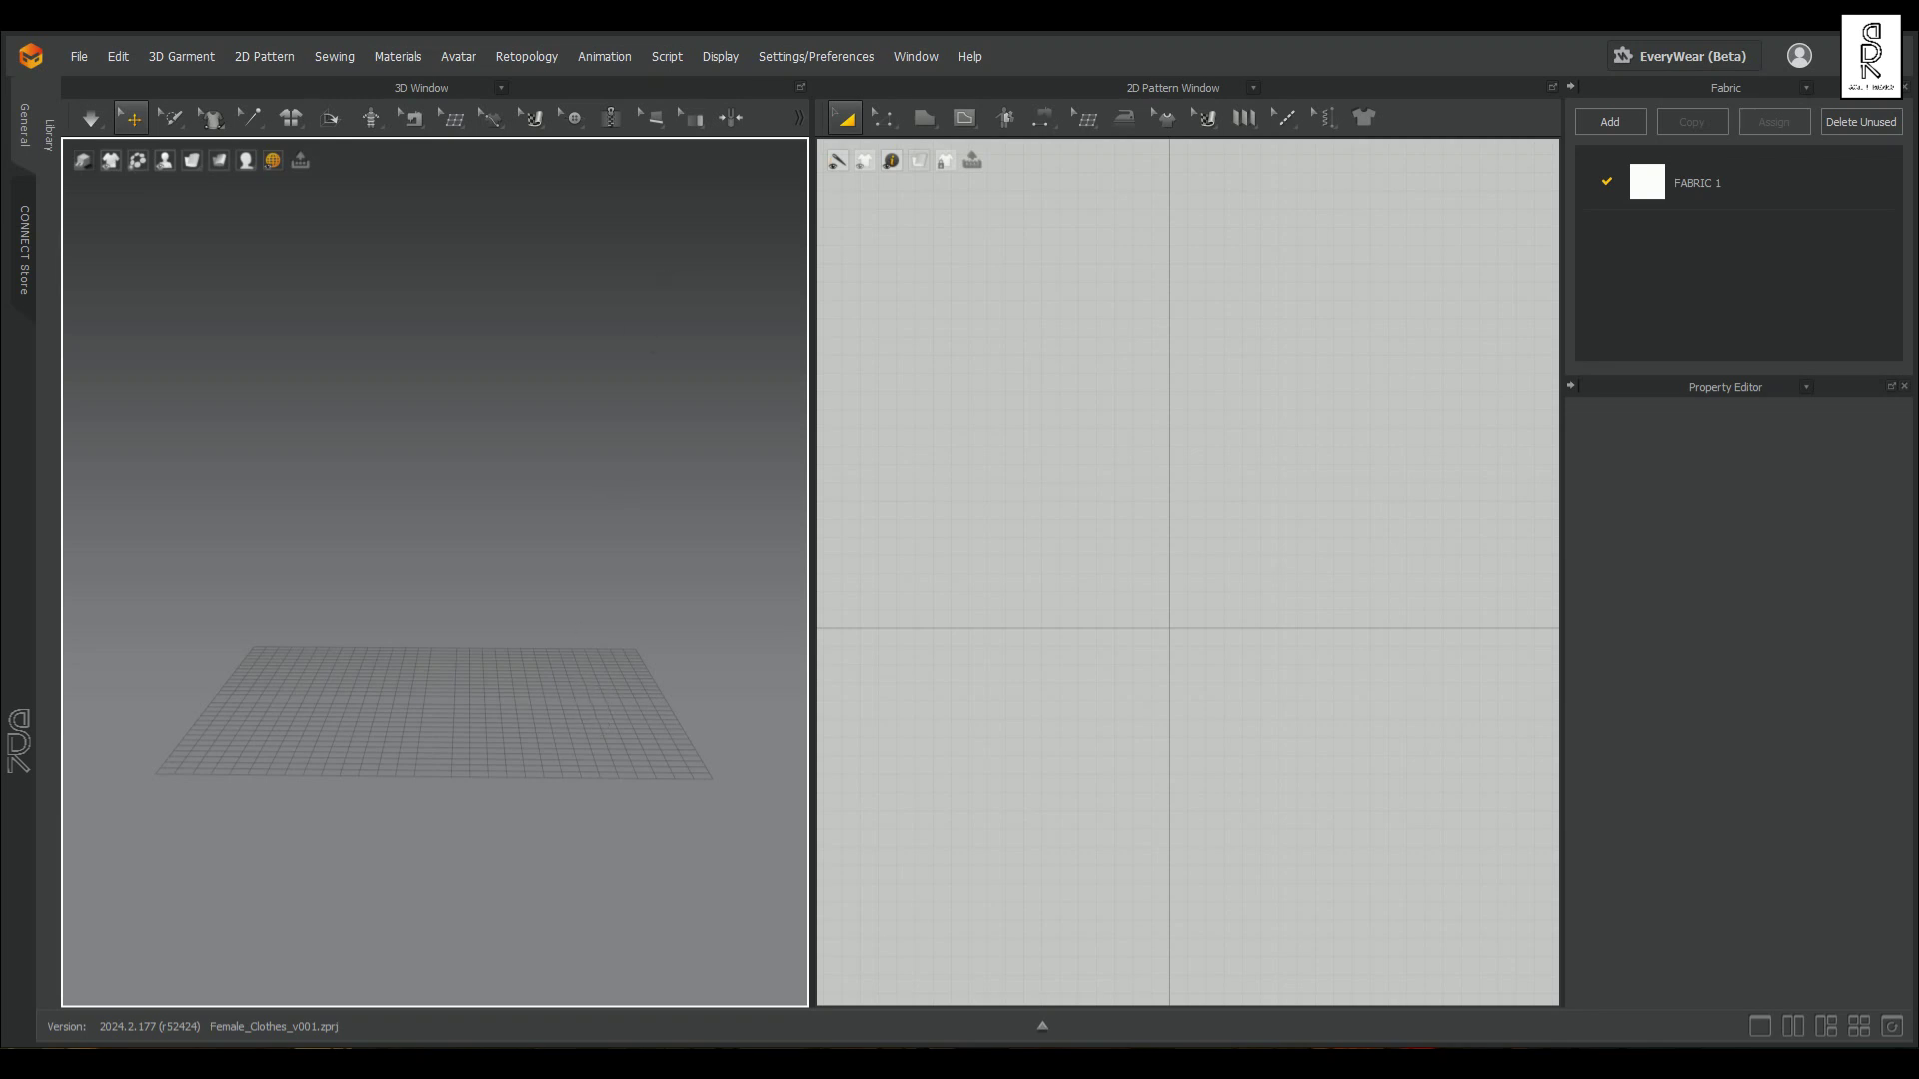
click(805, 58)
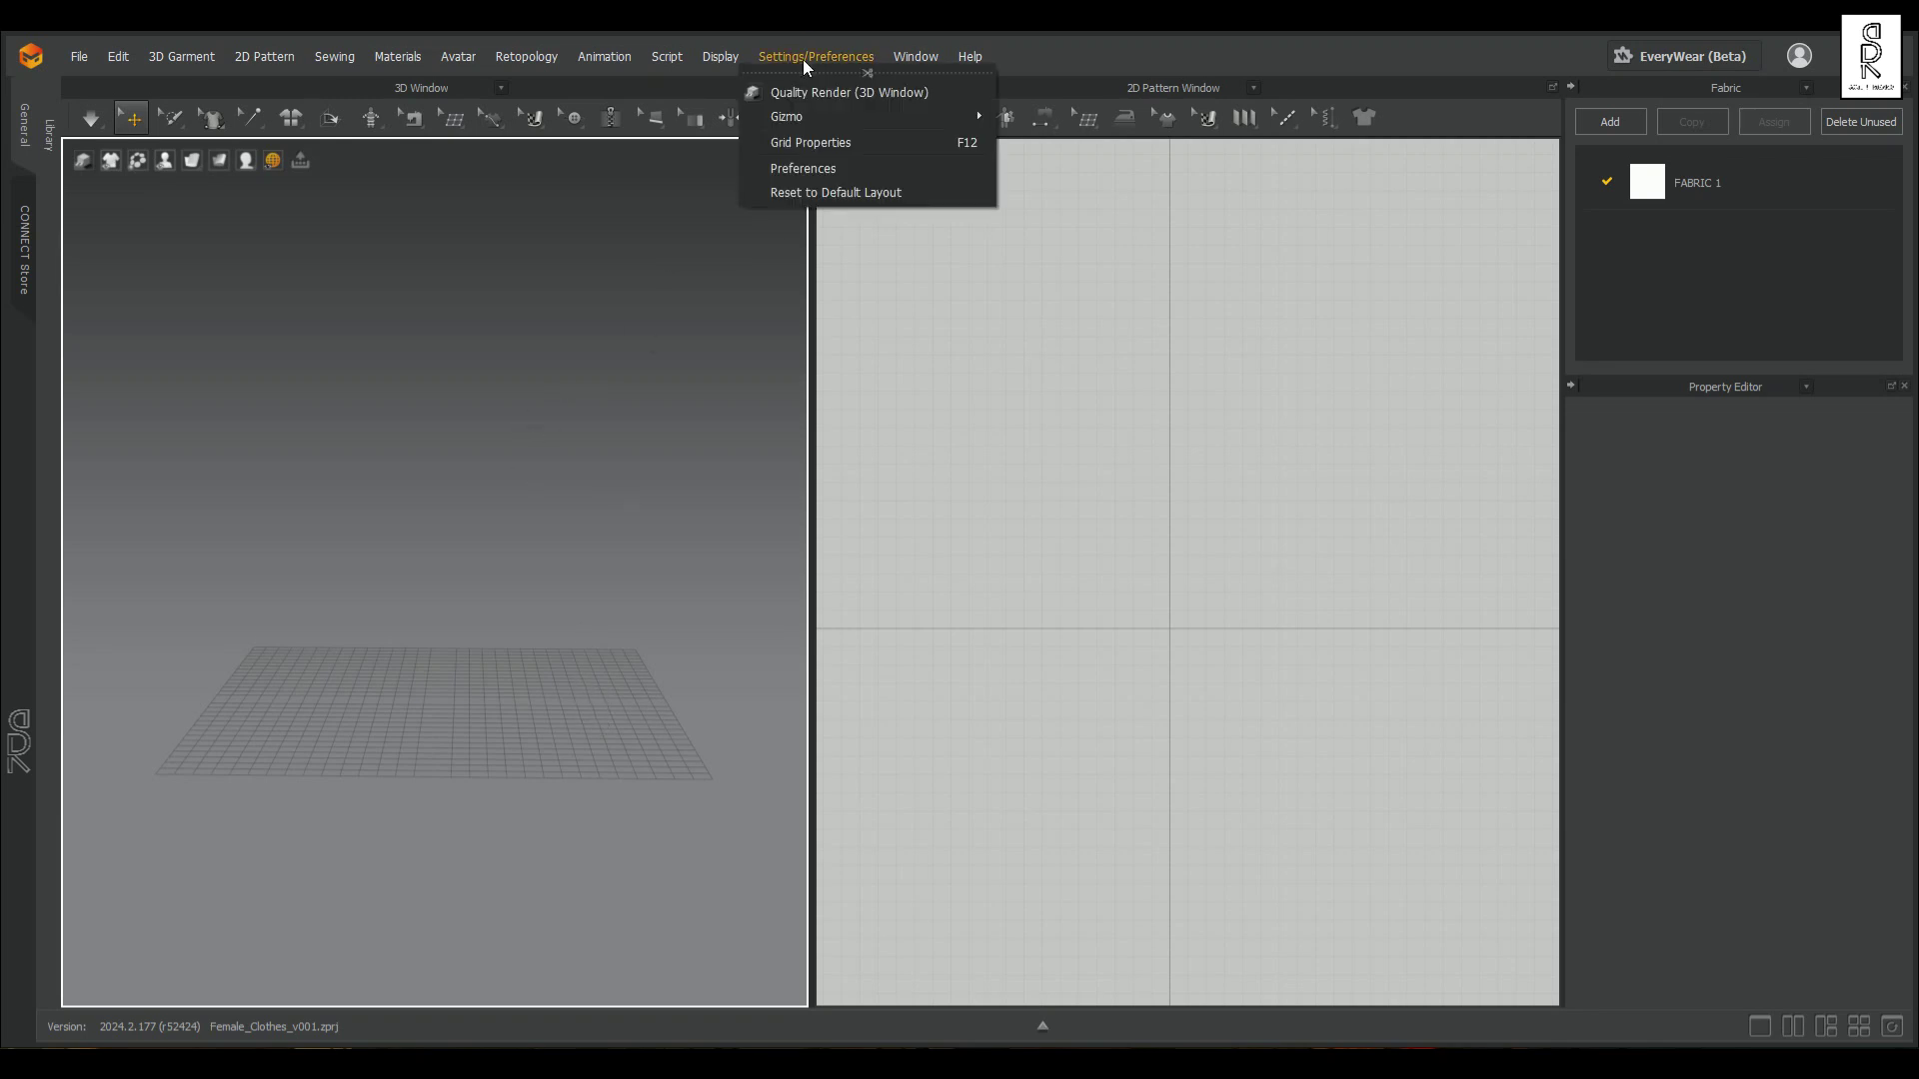
click(812, 170)
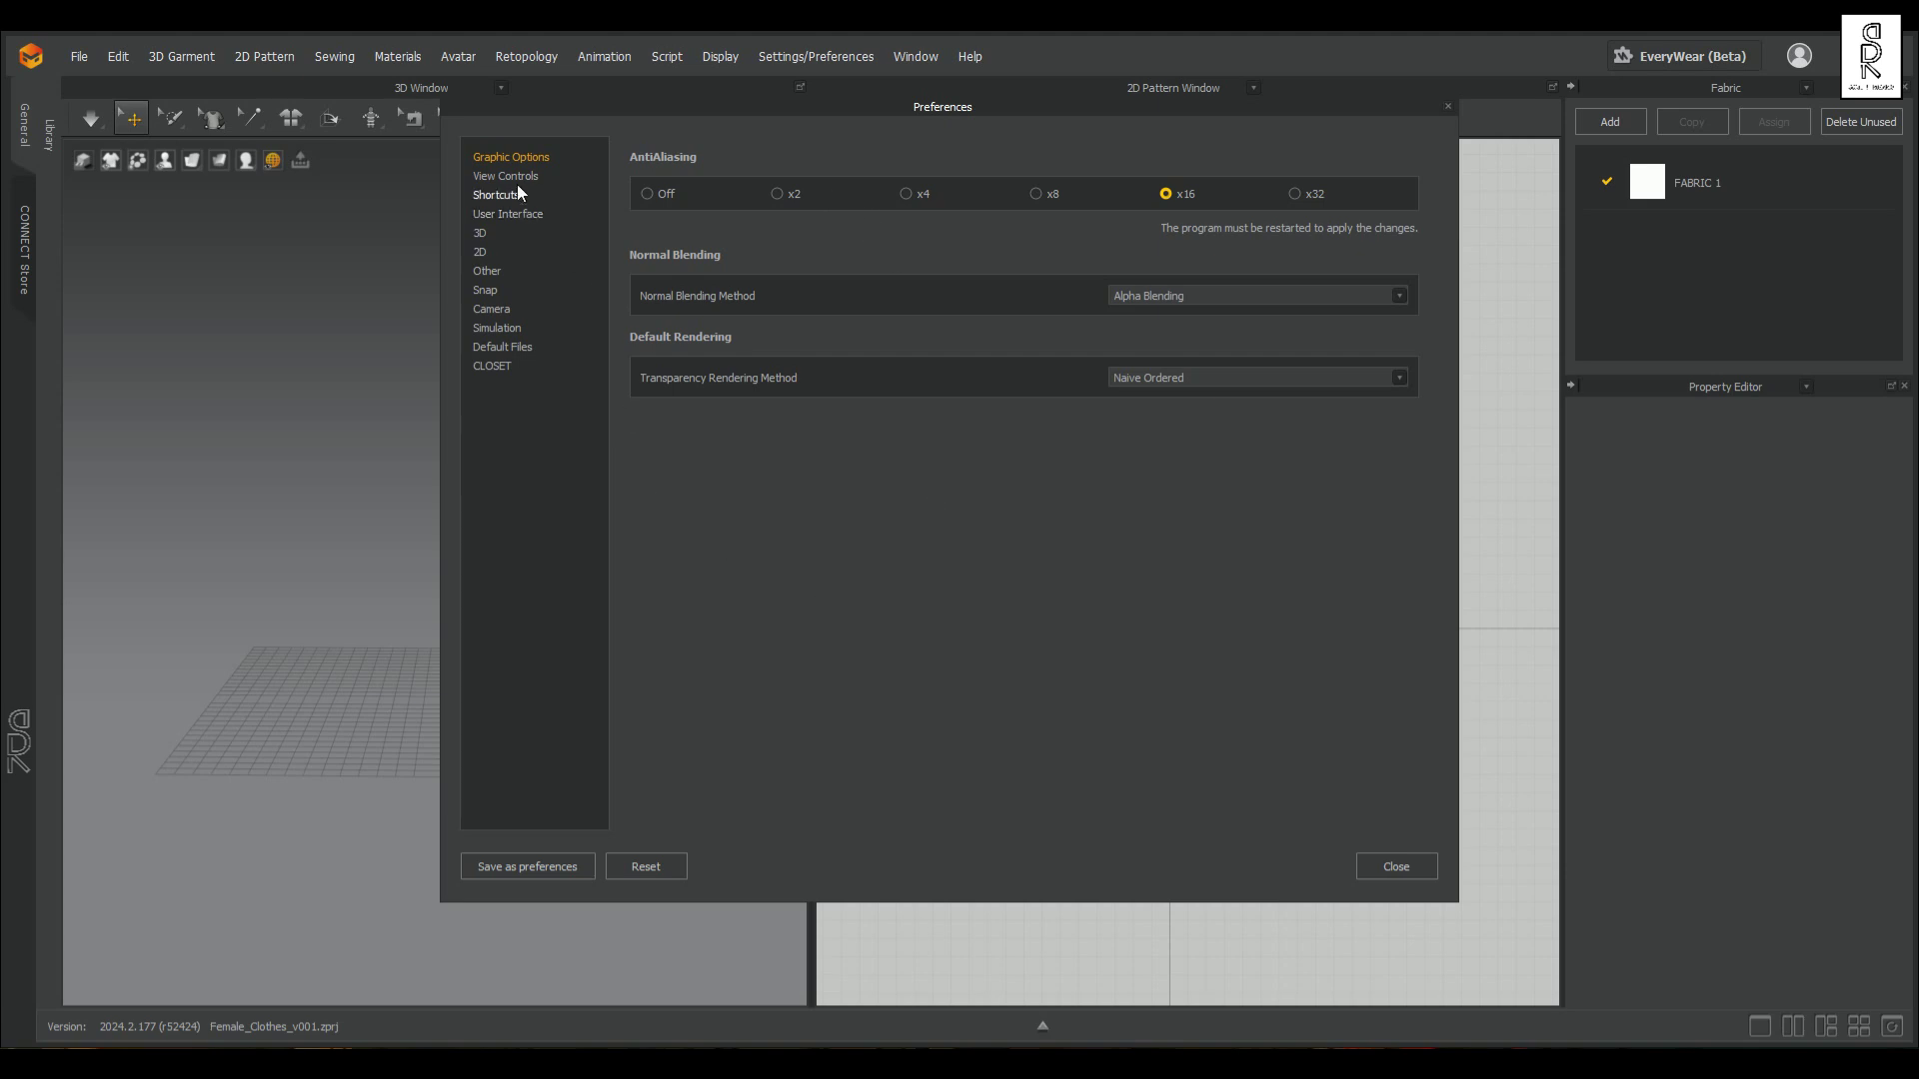
click(508, 176)
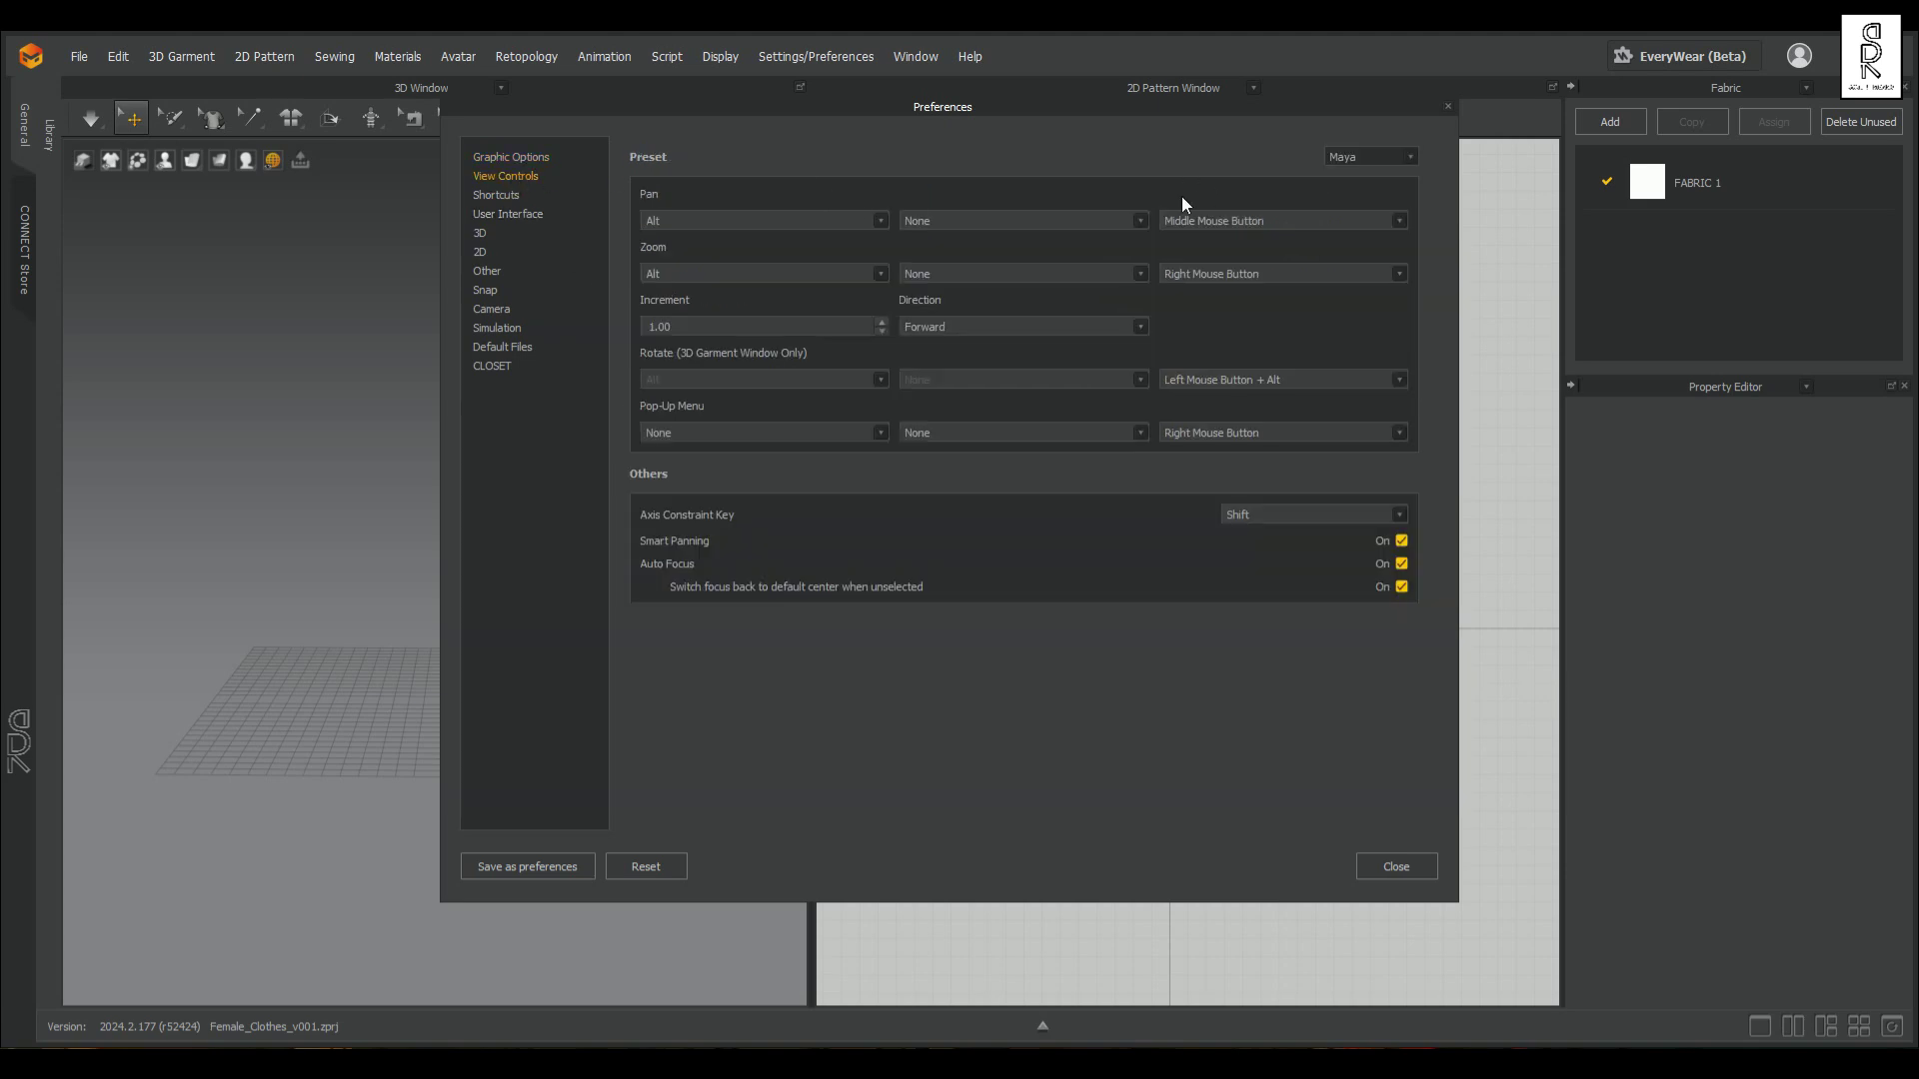
click(1411, 158)
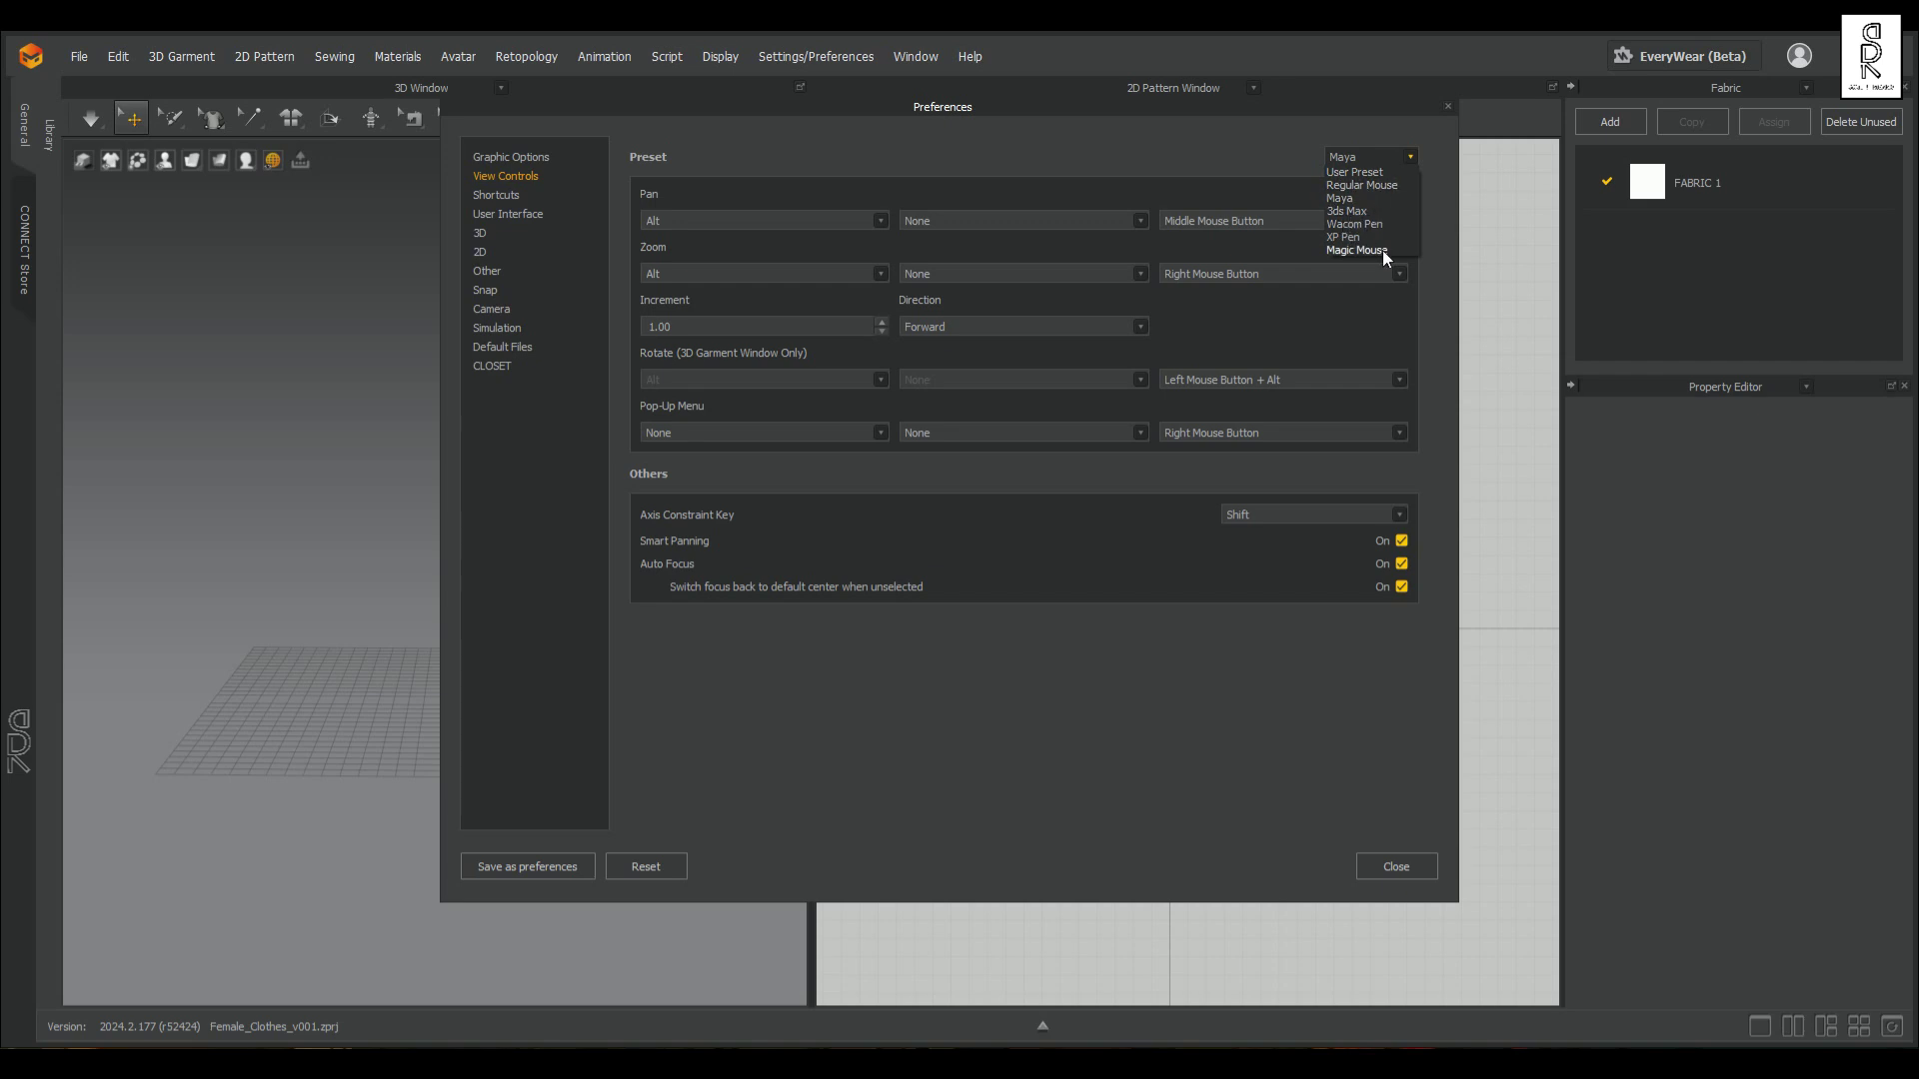
click(1341, 200)
click(1396, 866)
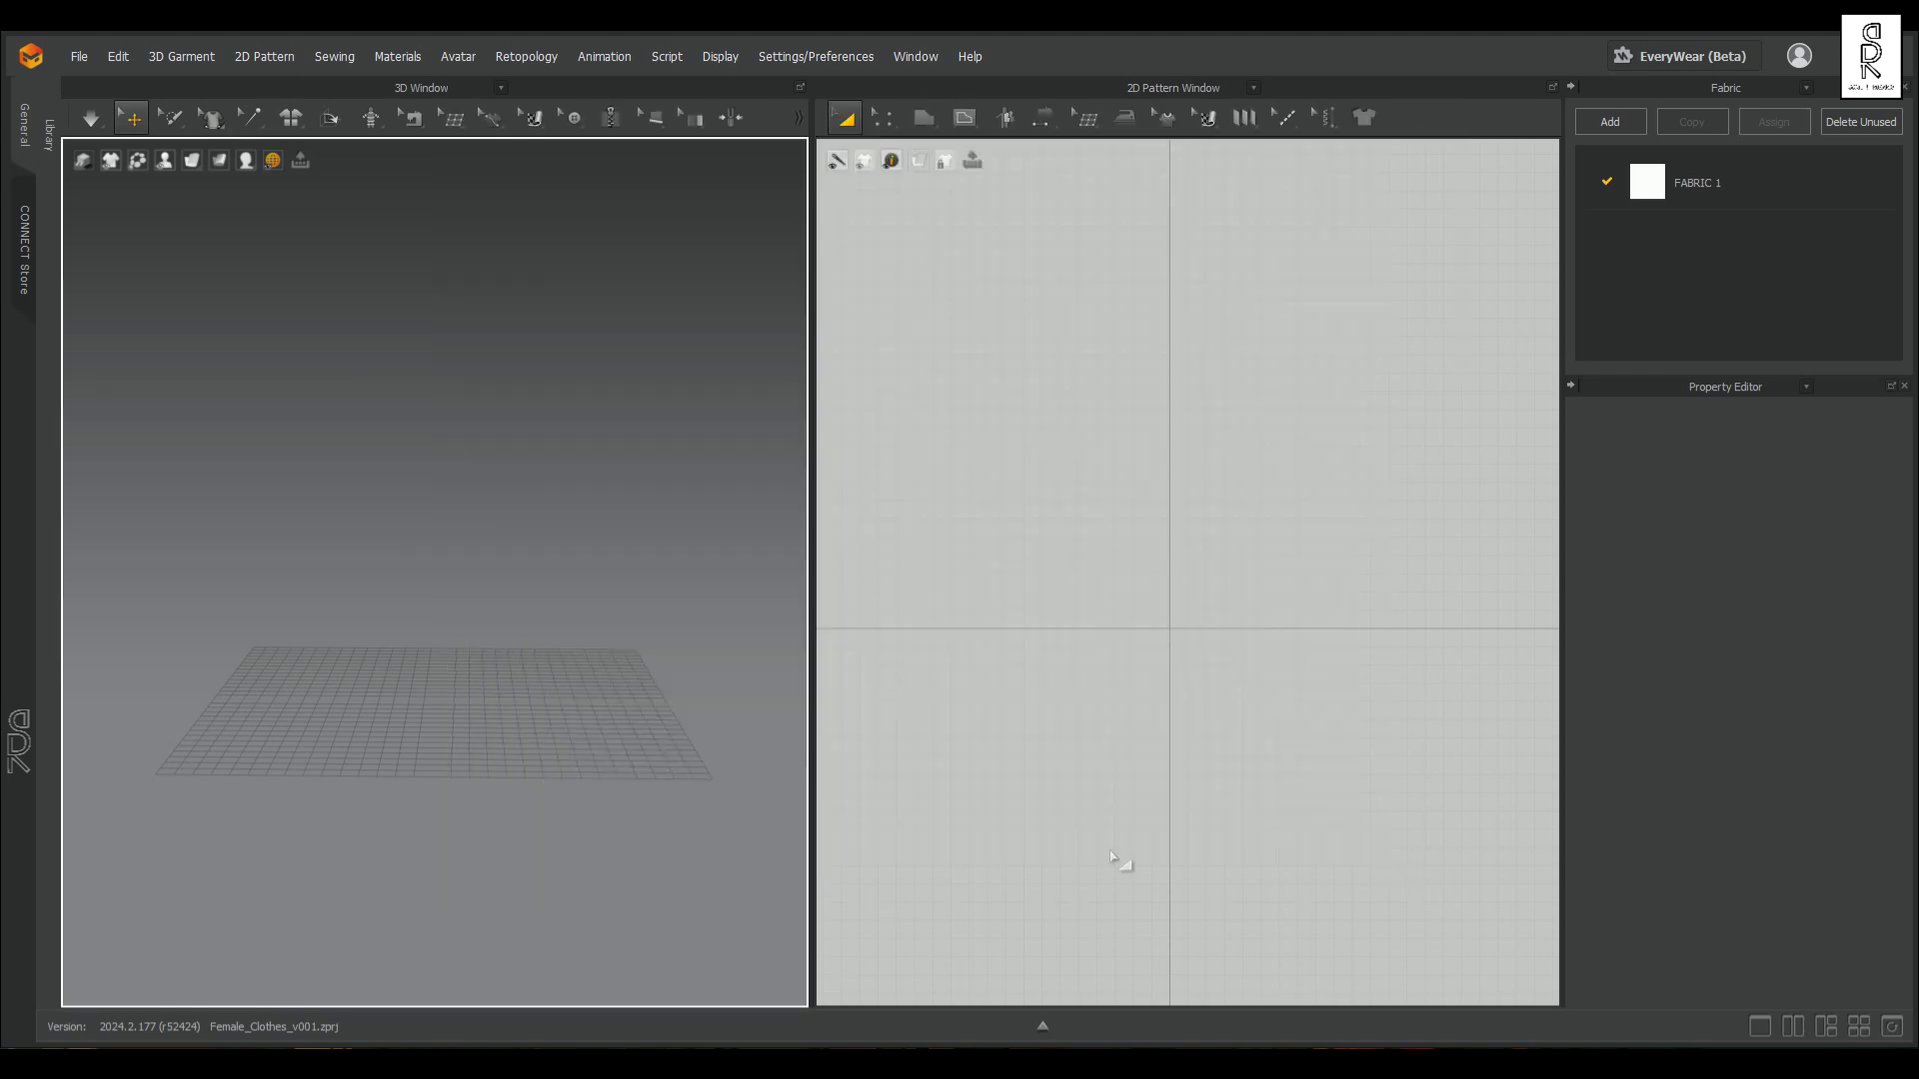
Step: Check the Maya-style orbit, pan and zoom navigation in both the 3D window and the 2D pattern window
alt+drag(664, 673, 580, 707)
alt+right_drag(580, 708, 553, 711)
alt+drag(552, 711, 540, 732)
mouse_move(1249, 643)
alt+right_down()
mouse_move(1179, 642)
mouse_move(1235, 678)
alt+right_up()
scroll(1204, 685, down, 3)
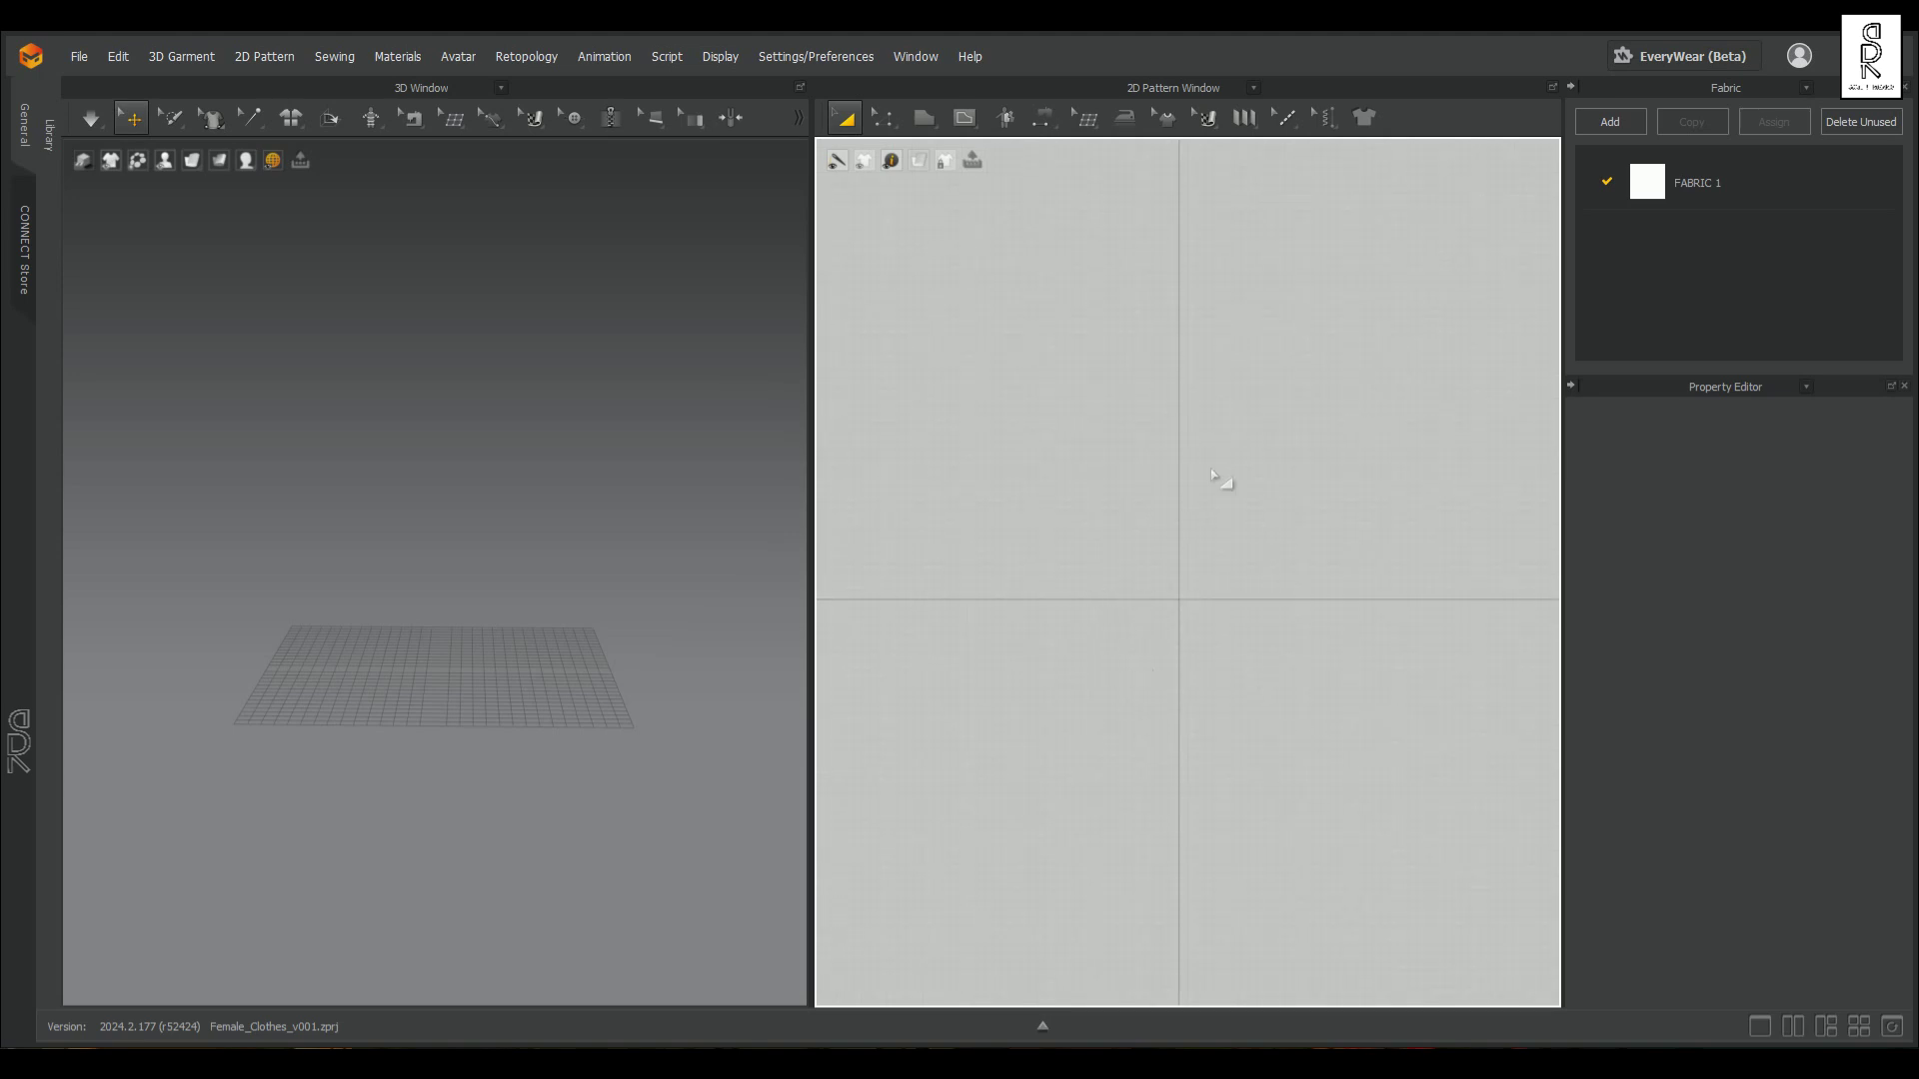
scroll(1149, 730, down, 1)
alt+right_drag(1150, 731, 1079, 761)
right_drag(549, 668, 407, 593)
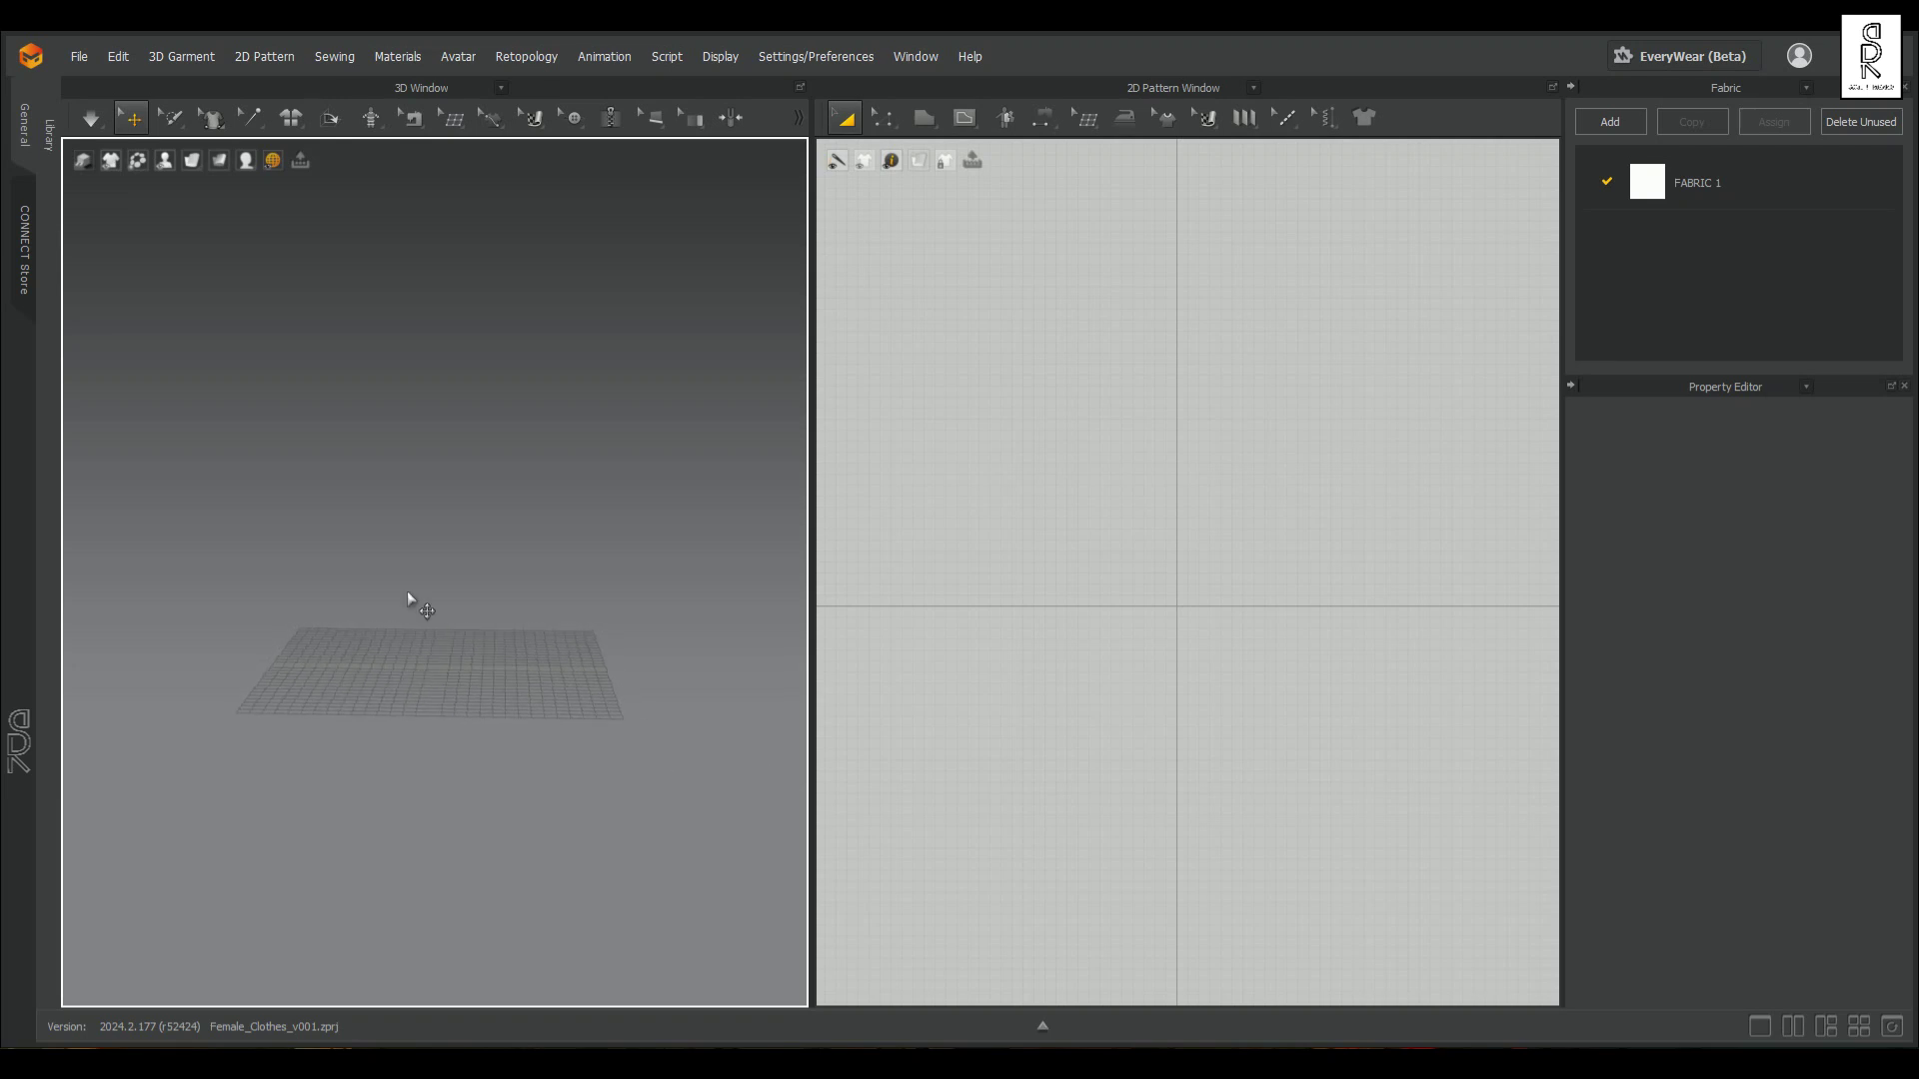
Step: Choose Female_Maya_To_MD.fbx as the file for an FBX import
click(80, 58)
mouse_move(122, 267)
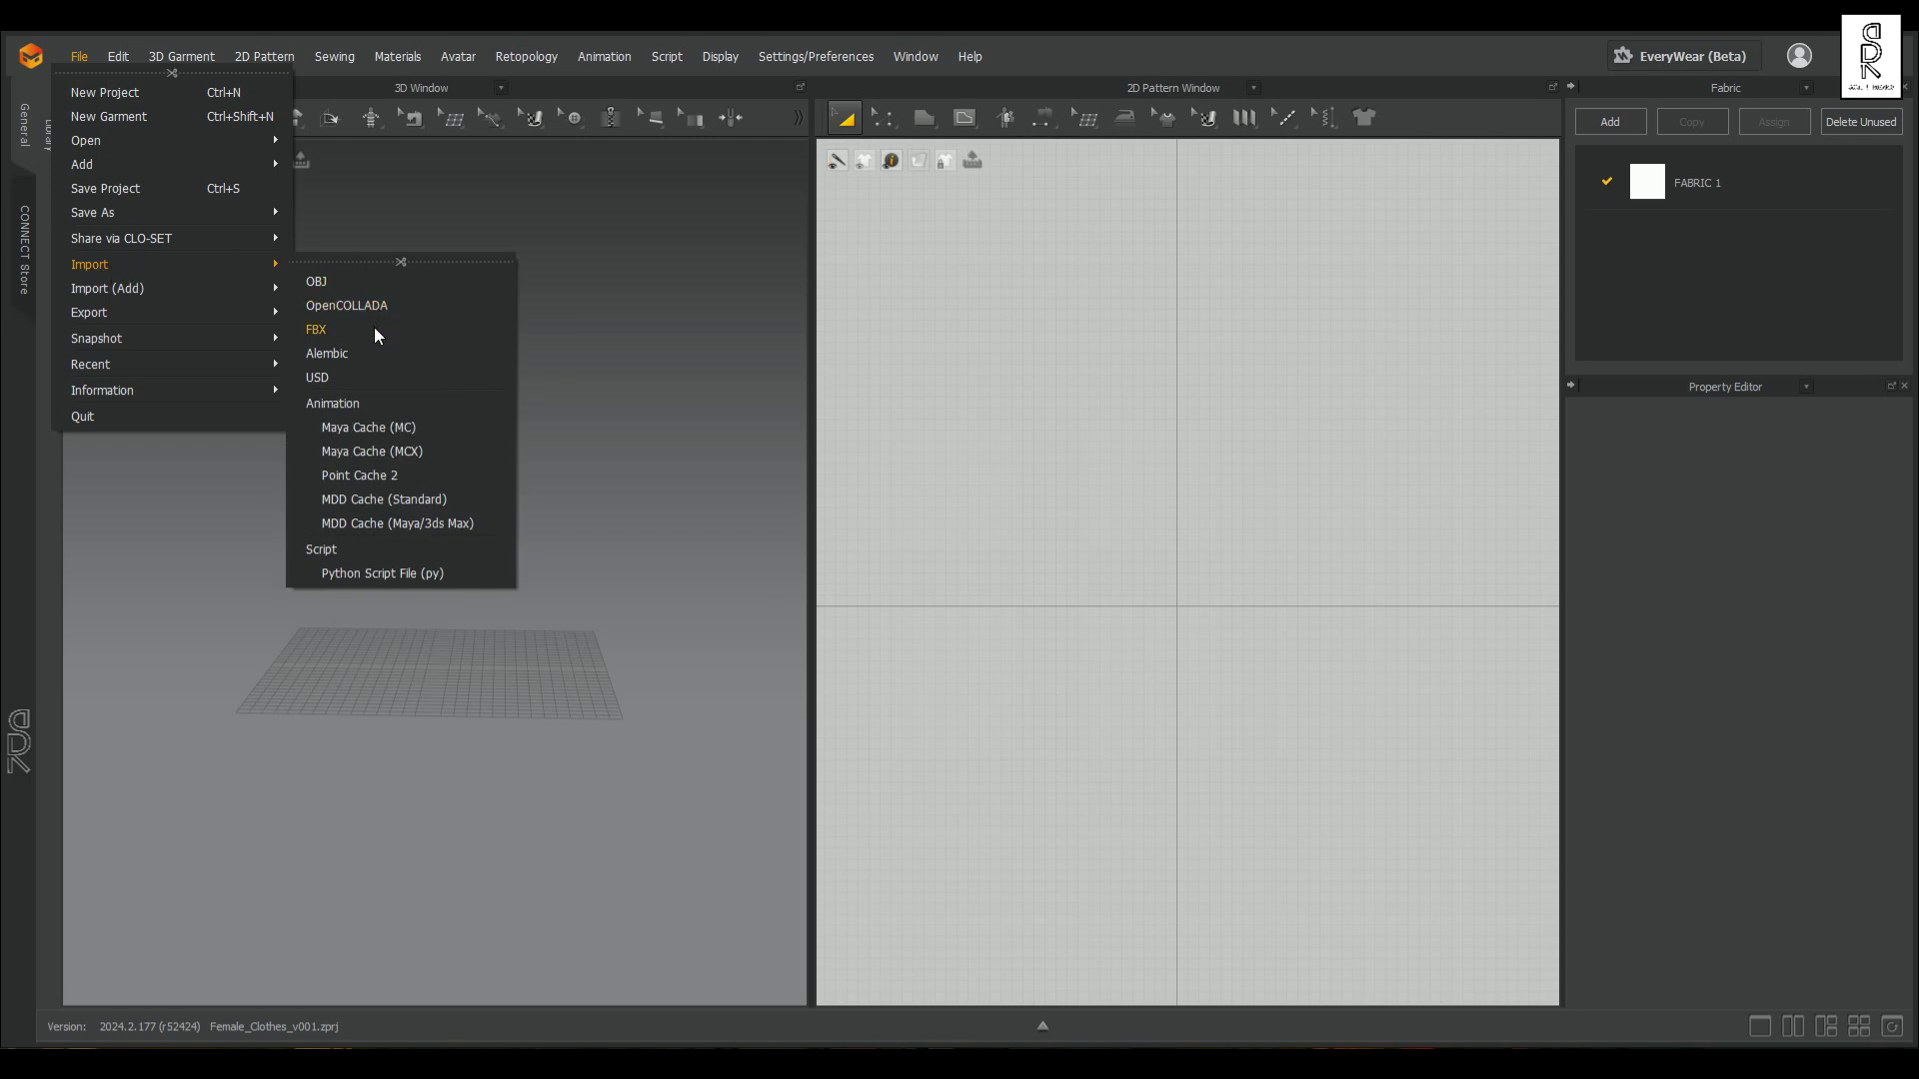
click(315, 327)
double_click(300, 230)
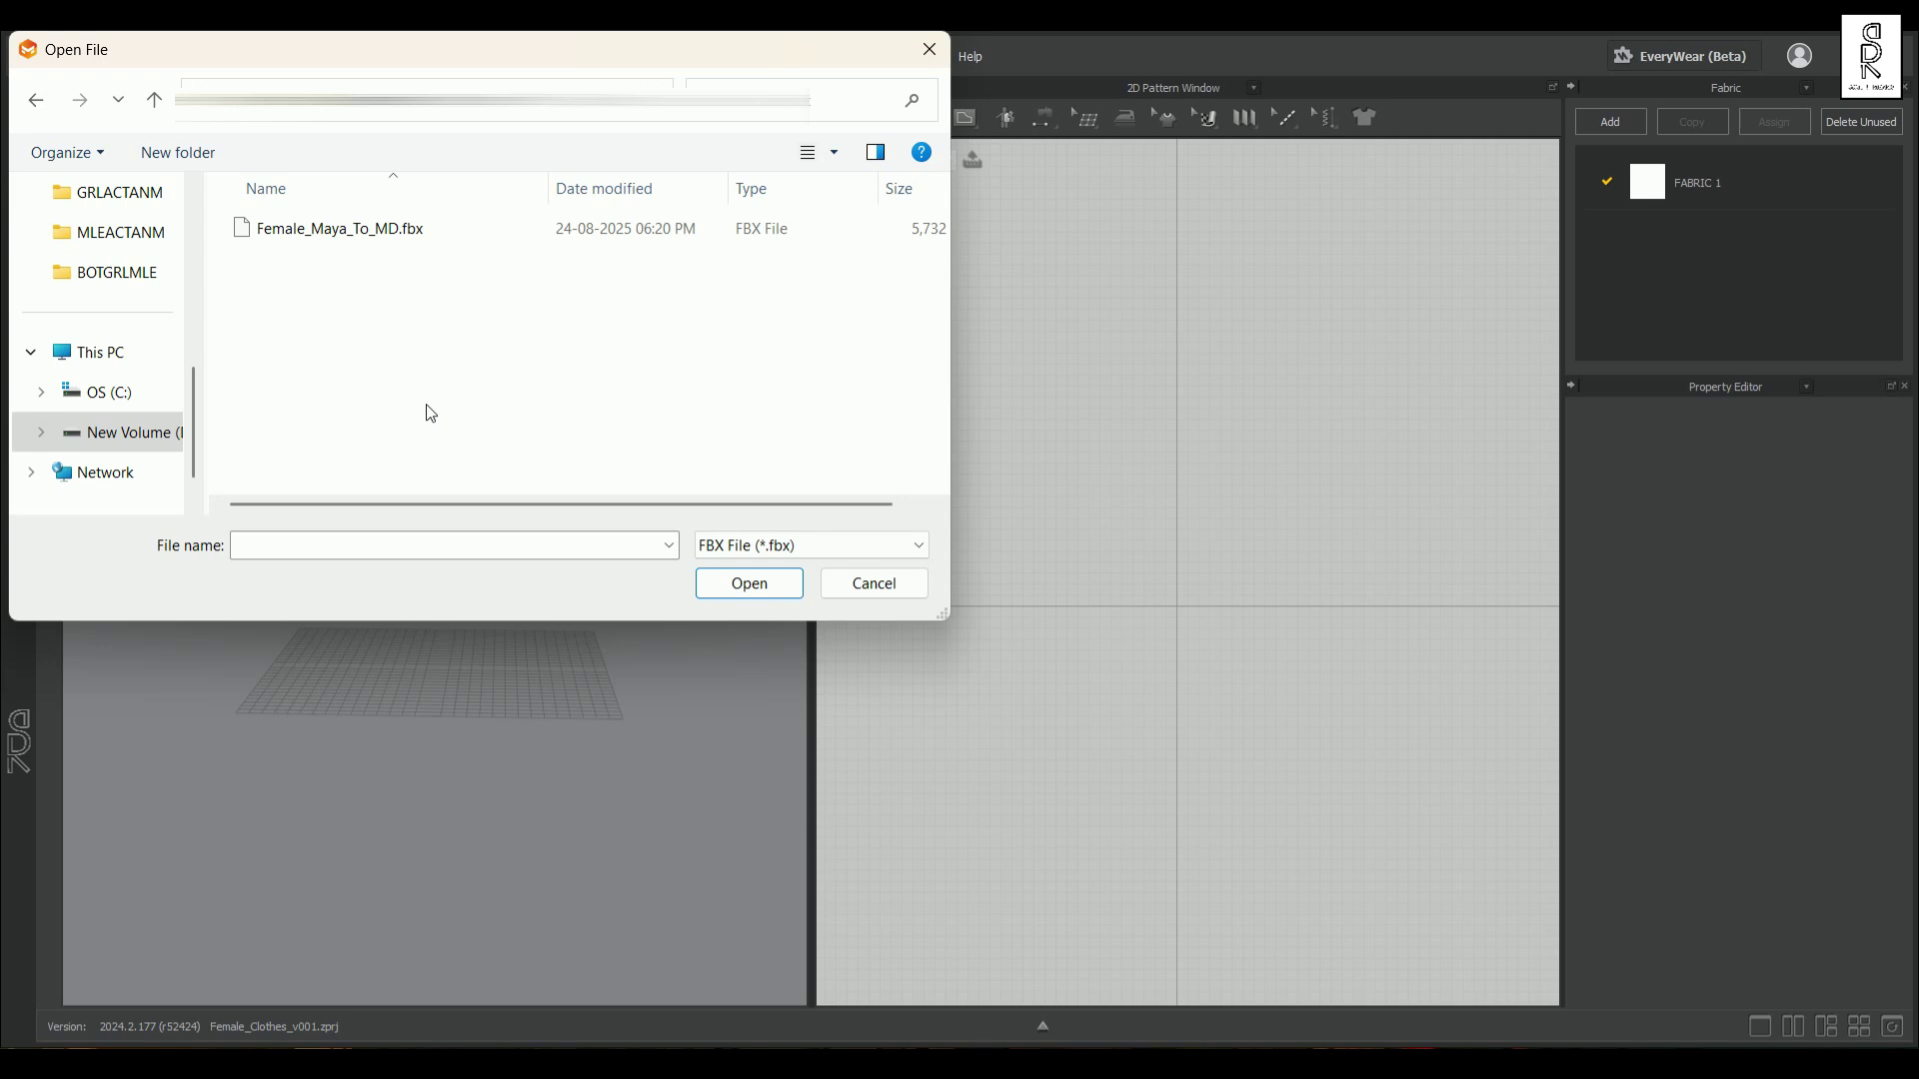
click(370, 236)
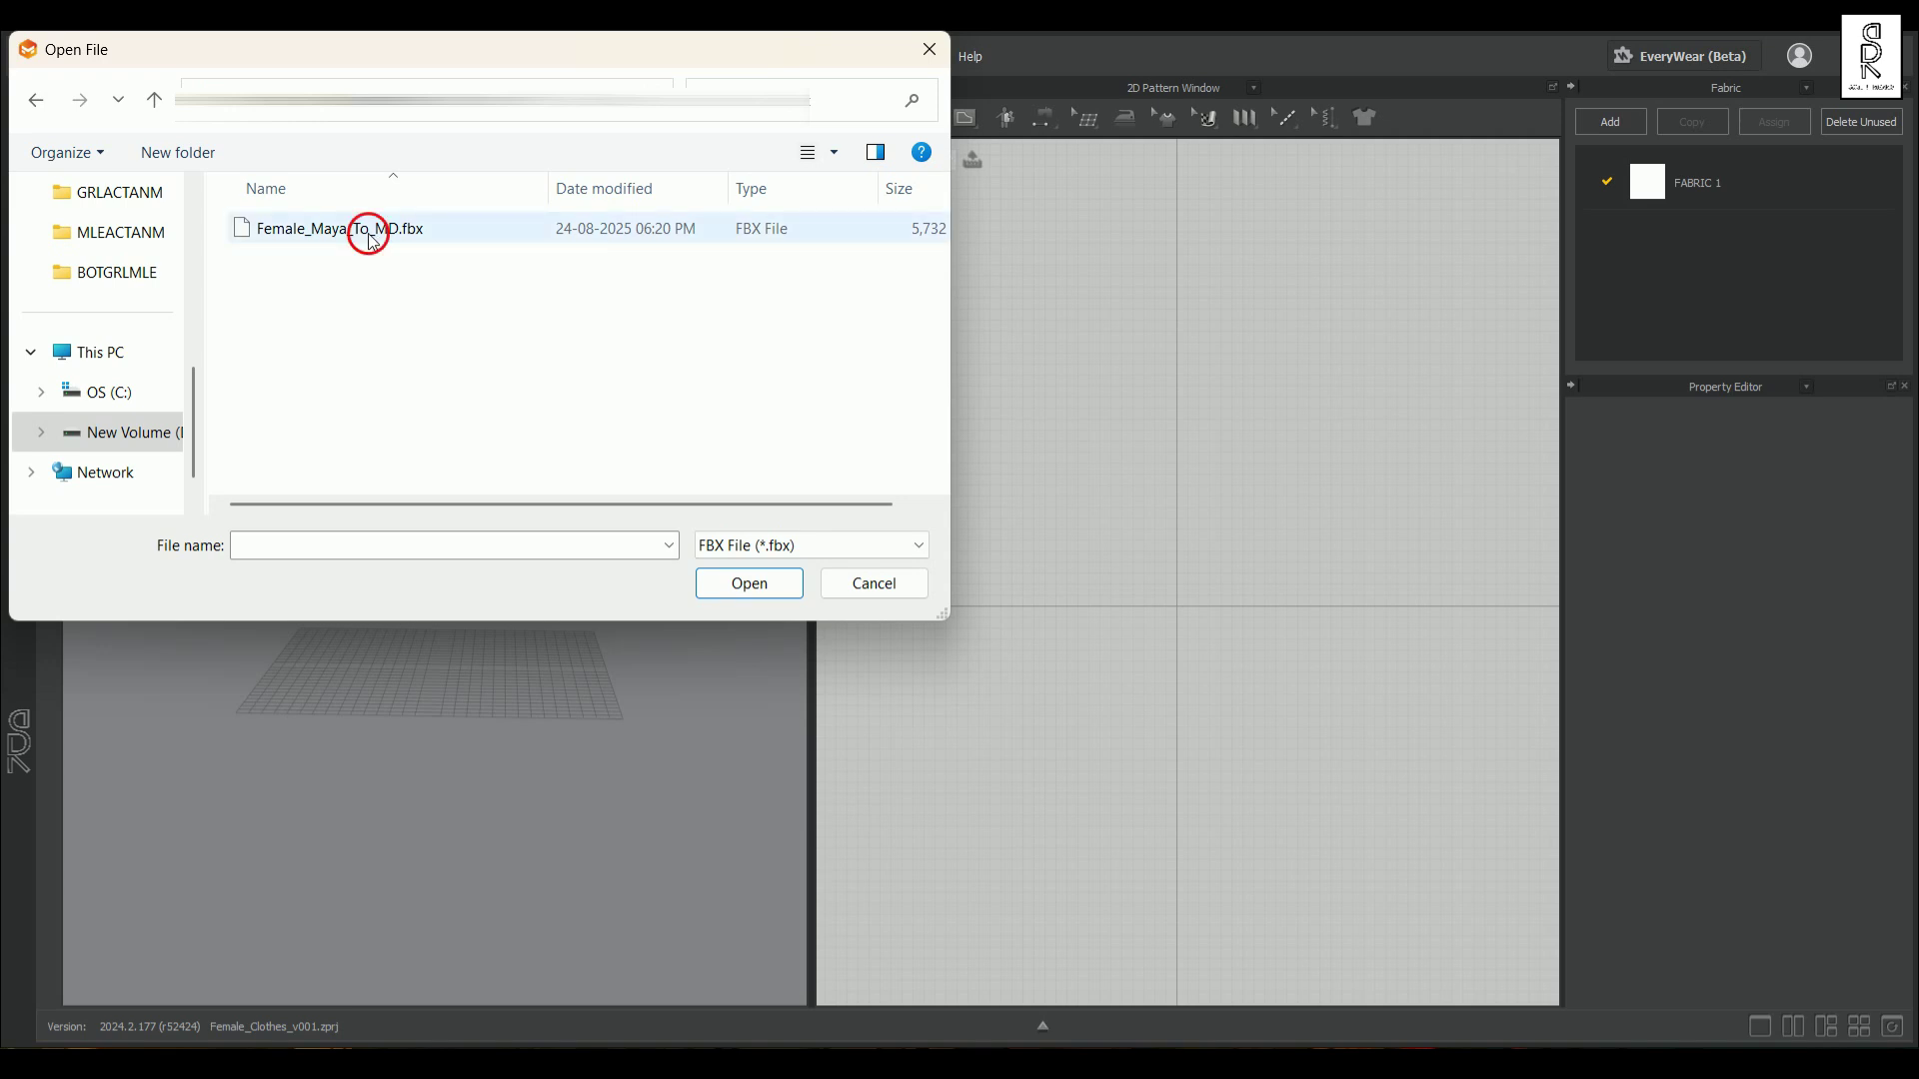
click(767, 589)
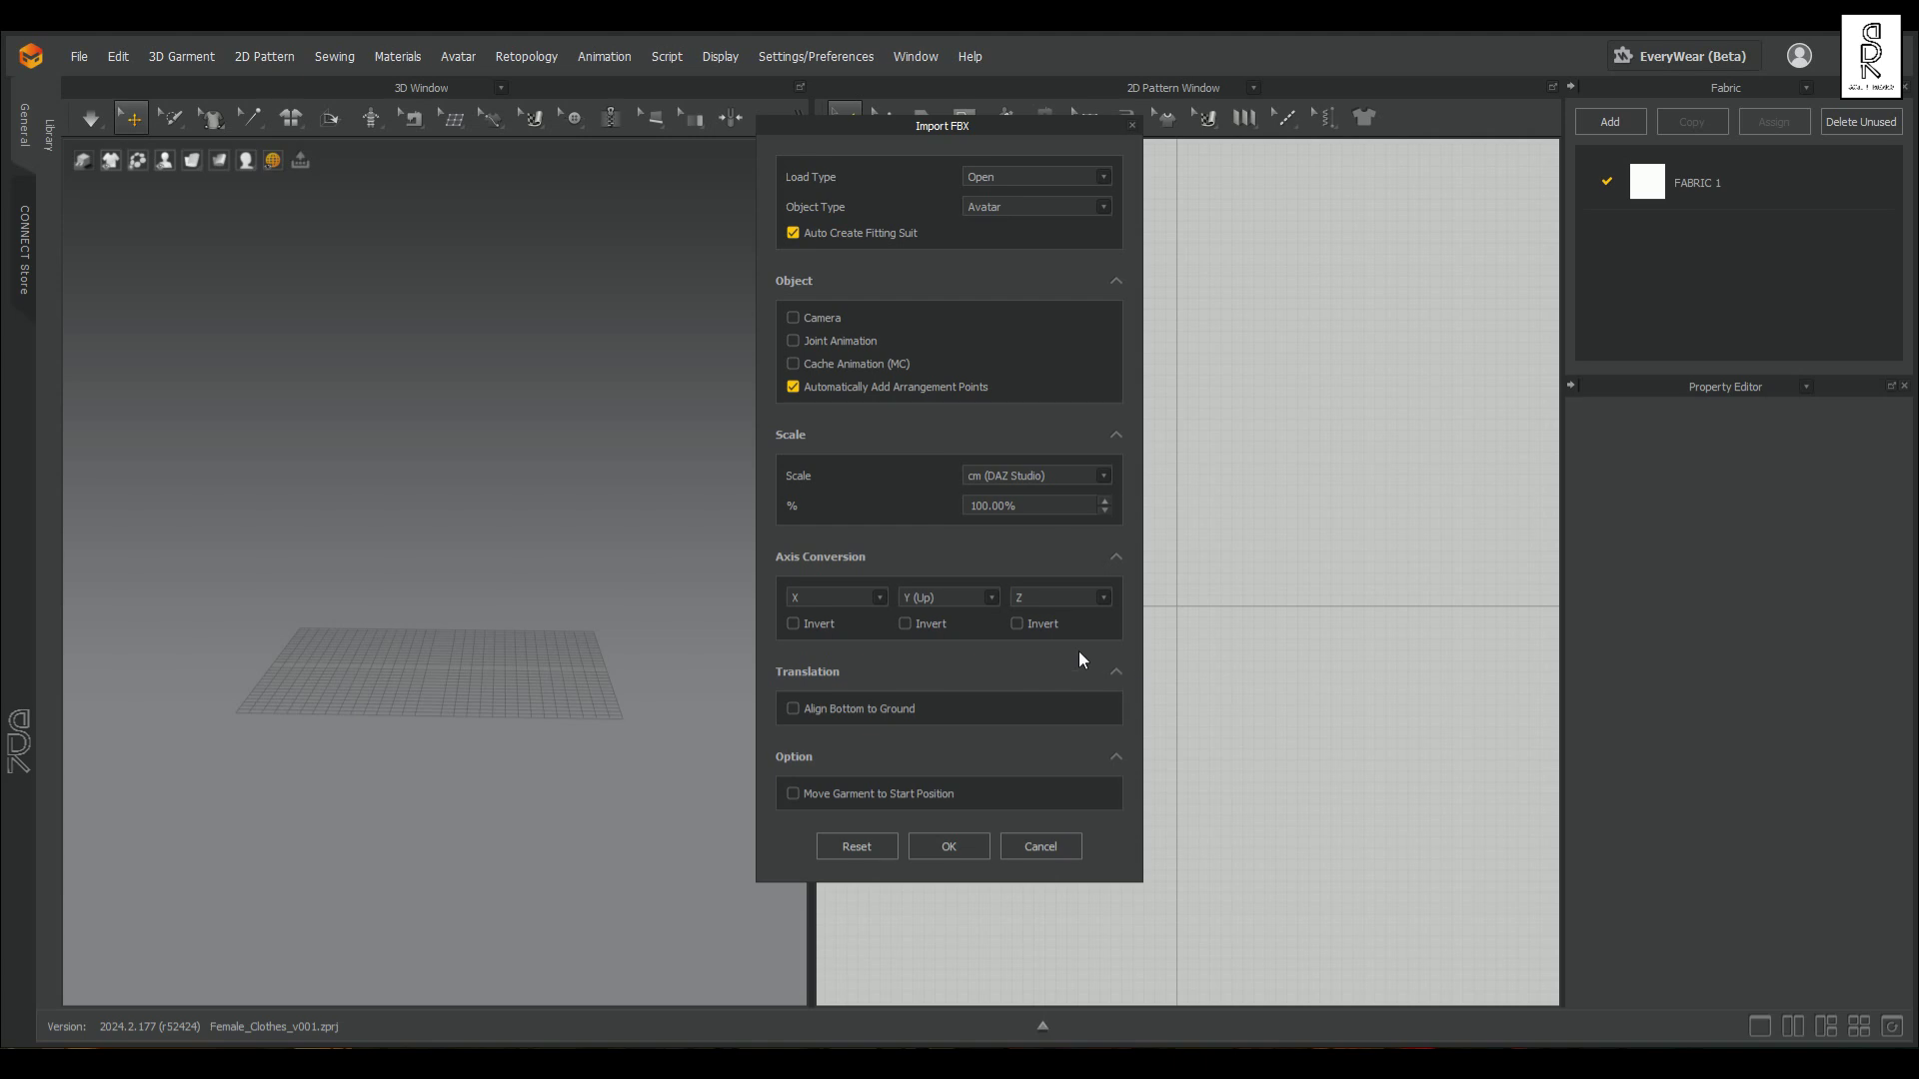
Step: Reset the FBX import options, set the scale to cm (DAZ Studio) and import the character as an avatar
click(865, 848)
click(1103, 477)
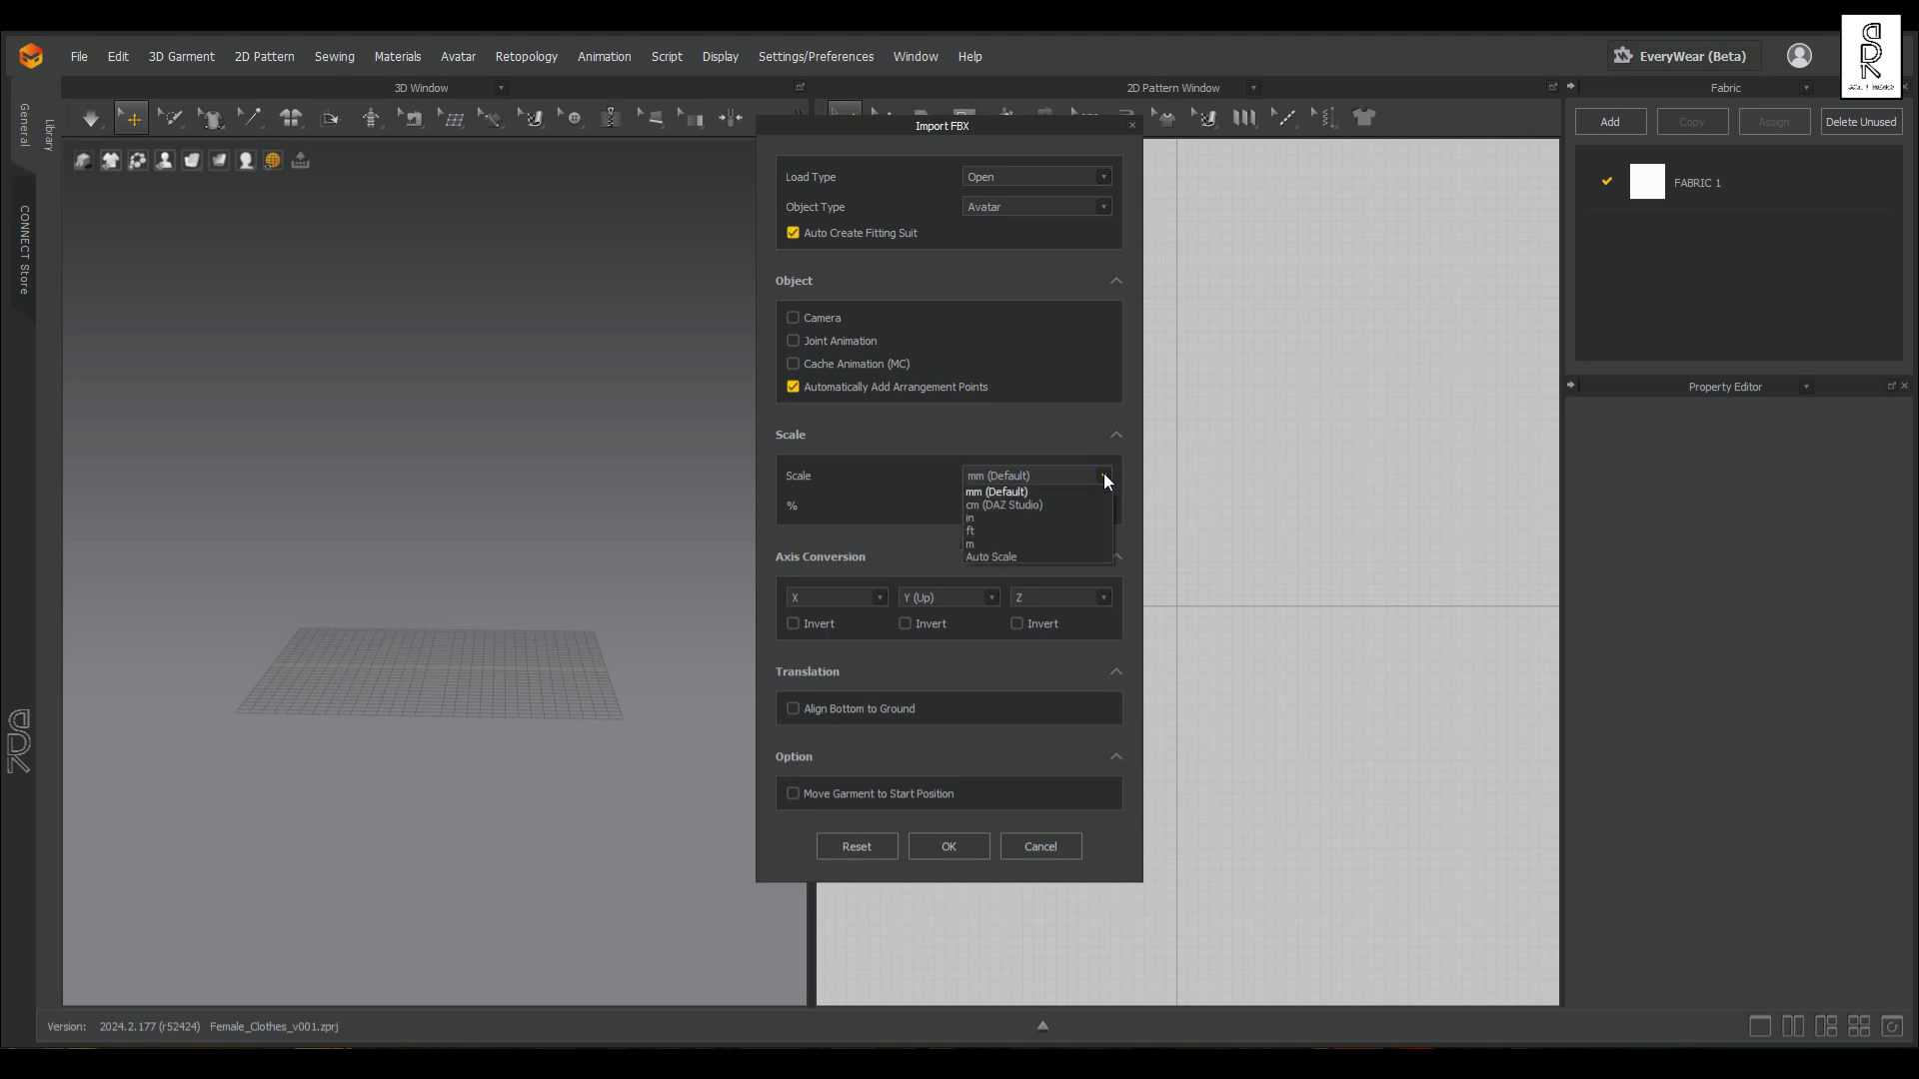
click(973, 506)
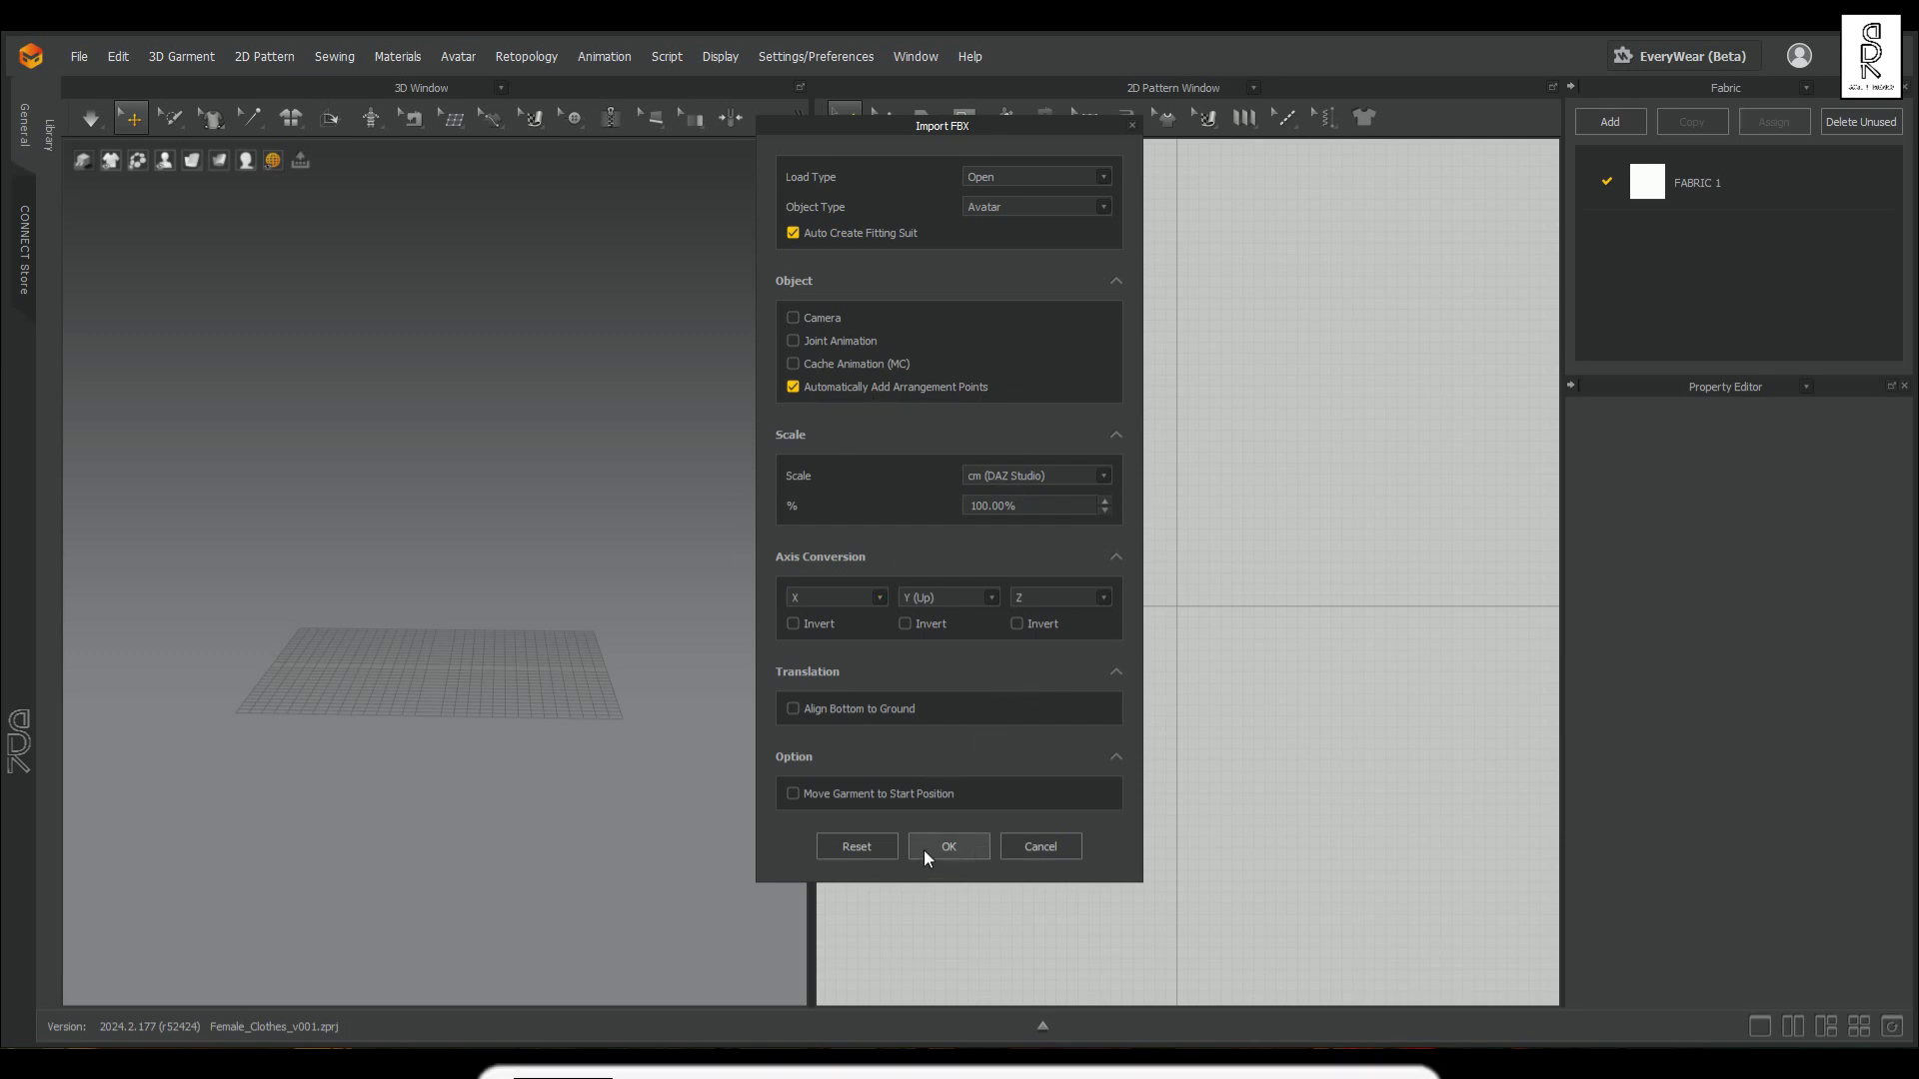
click(962, 847)
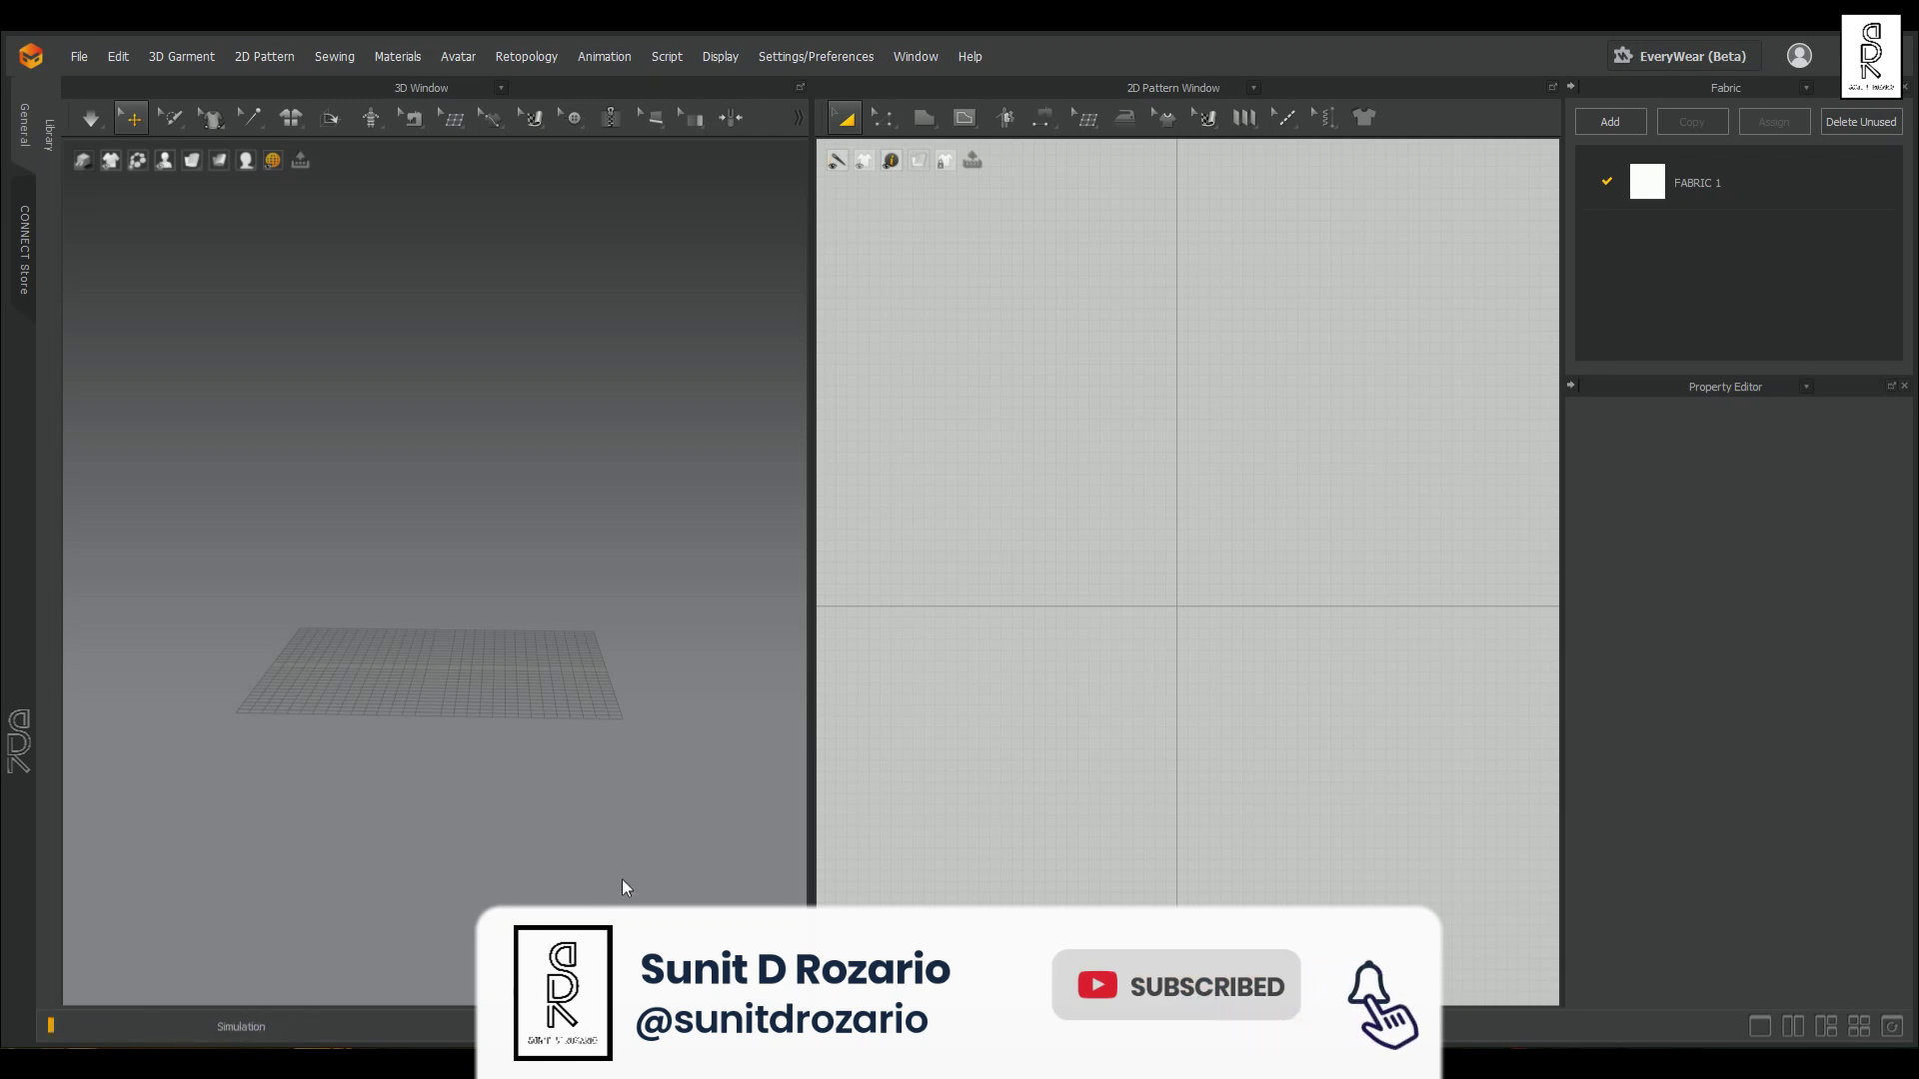
Step: Inspect the imported avatar in the 3D window and turn on the display of its arrangement points
scroll(711, 676, down, 3)
scroll(596, 675, up, 5)
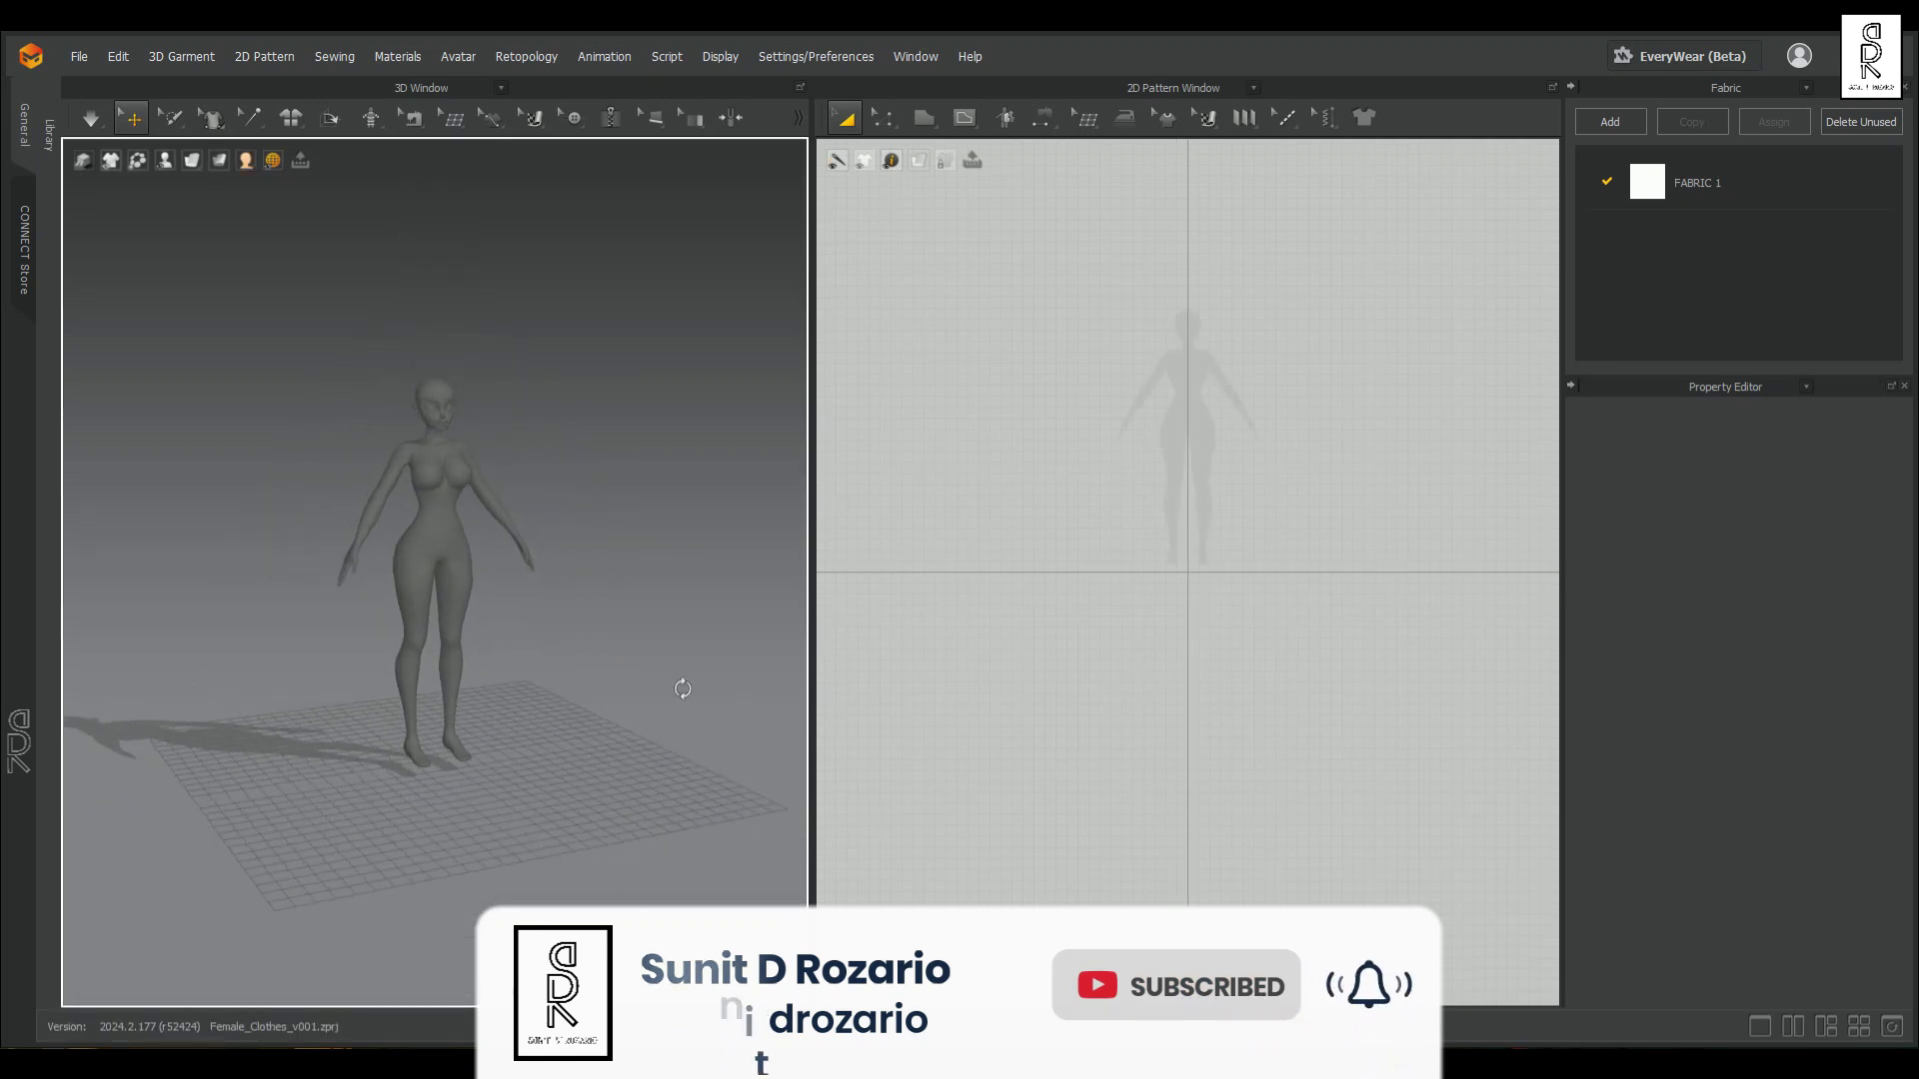
right_drag(461, 717, 544, 699)
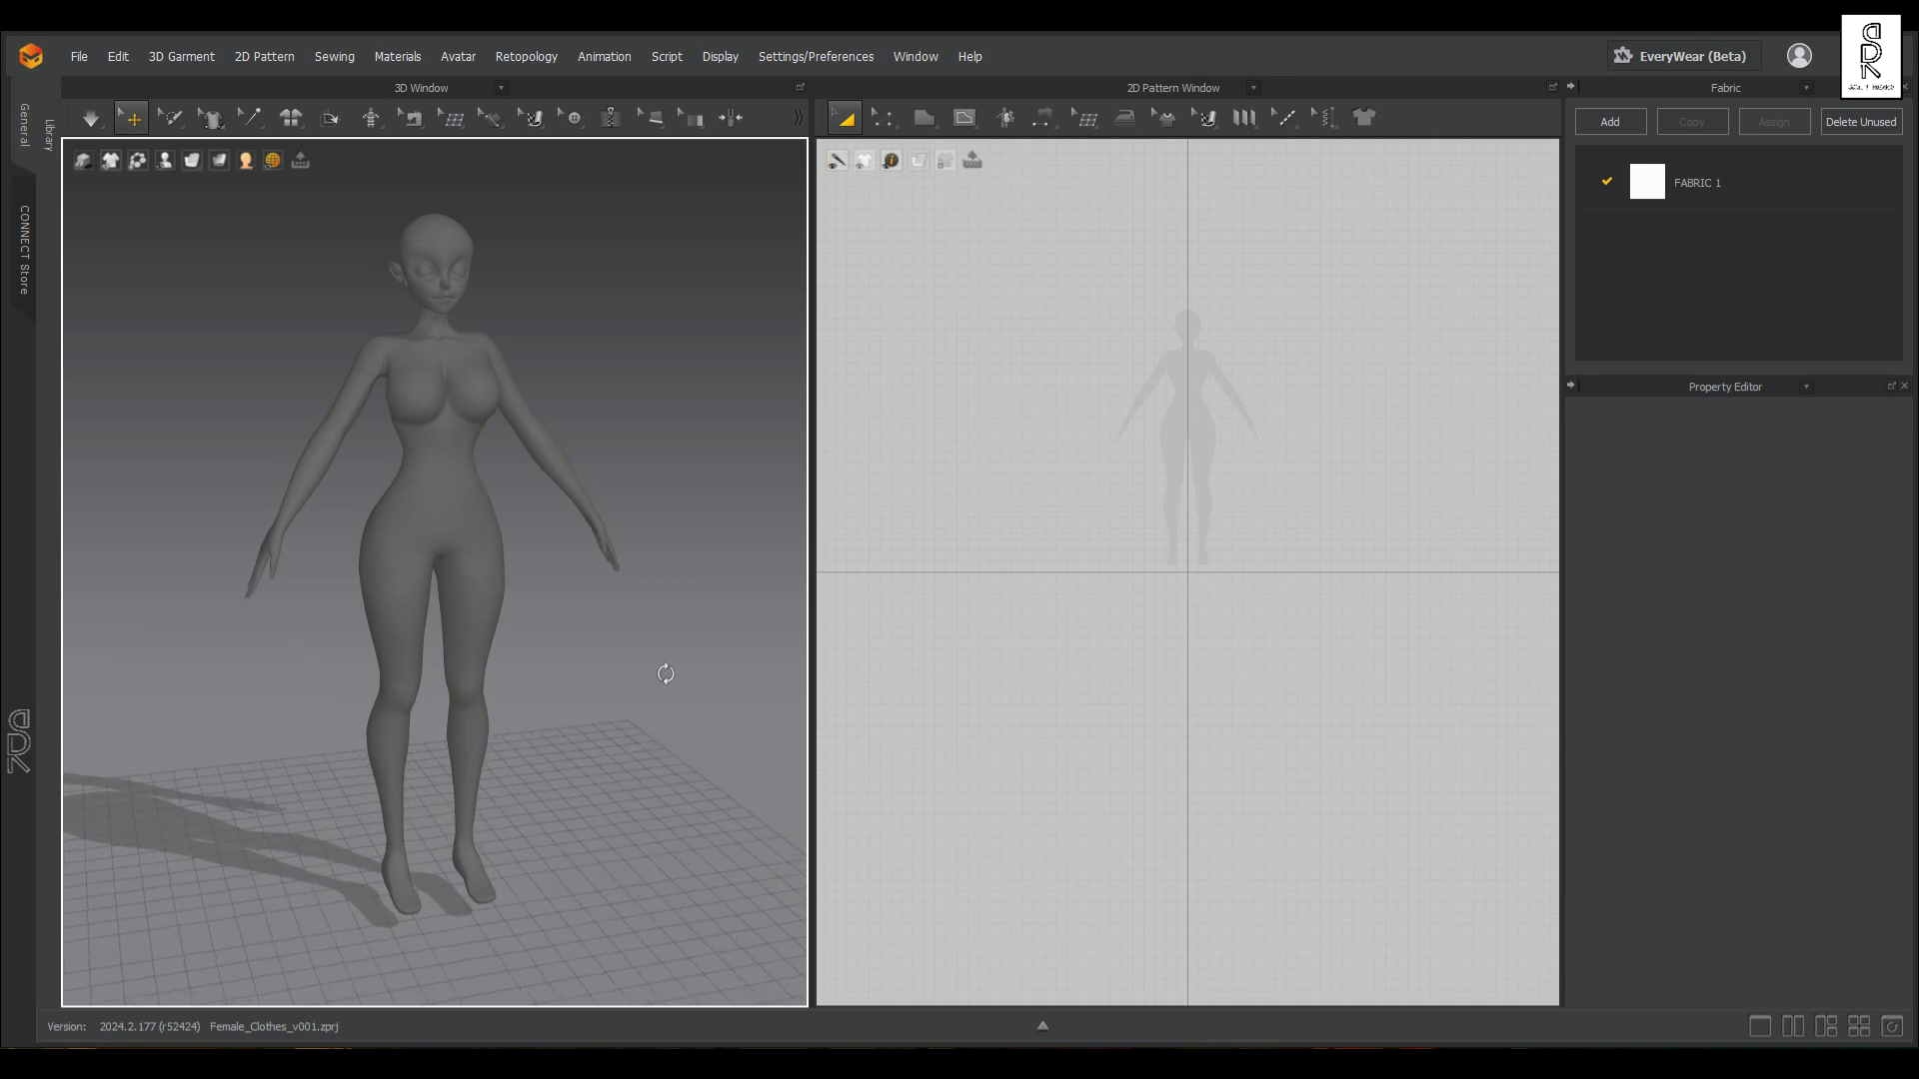
mouse_move(663, 673)
right_down()
mouse_move(437, 669)
mouse_move(647, 663)
right_up()
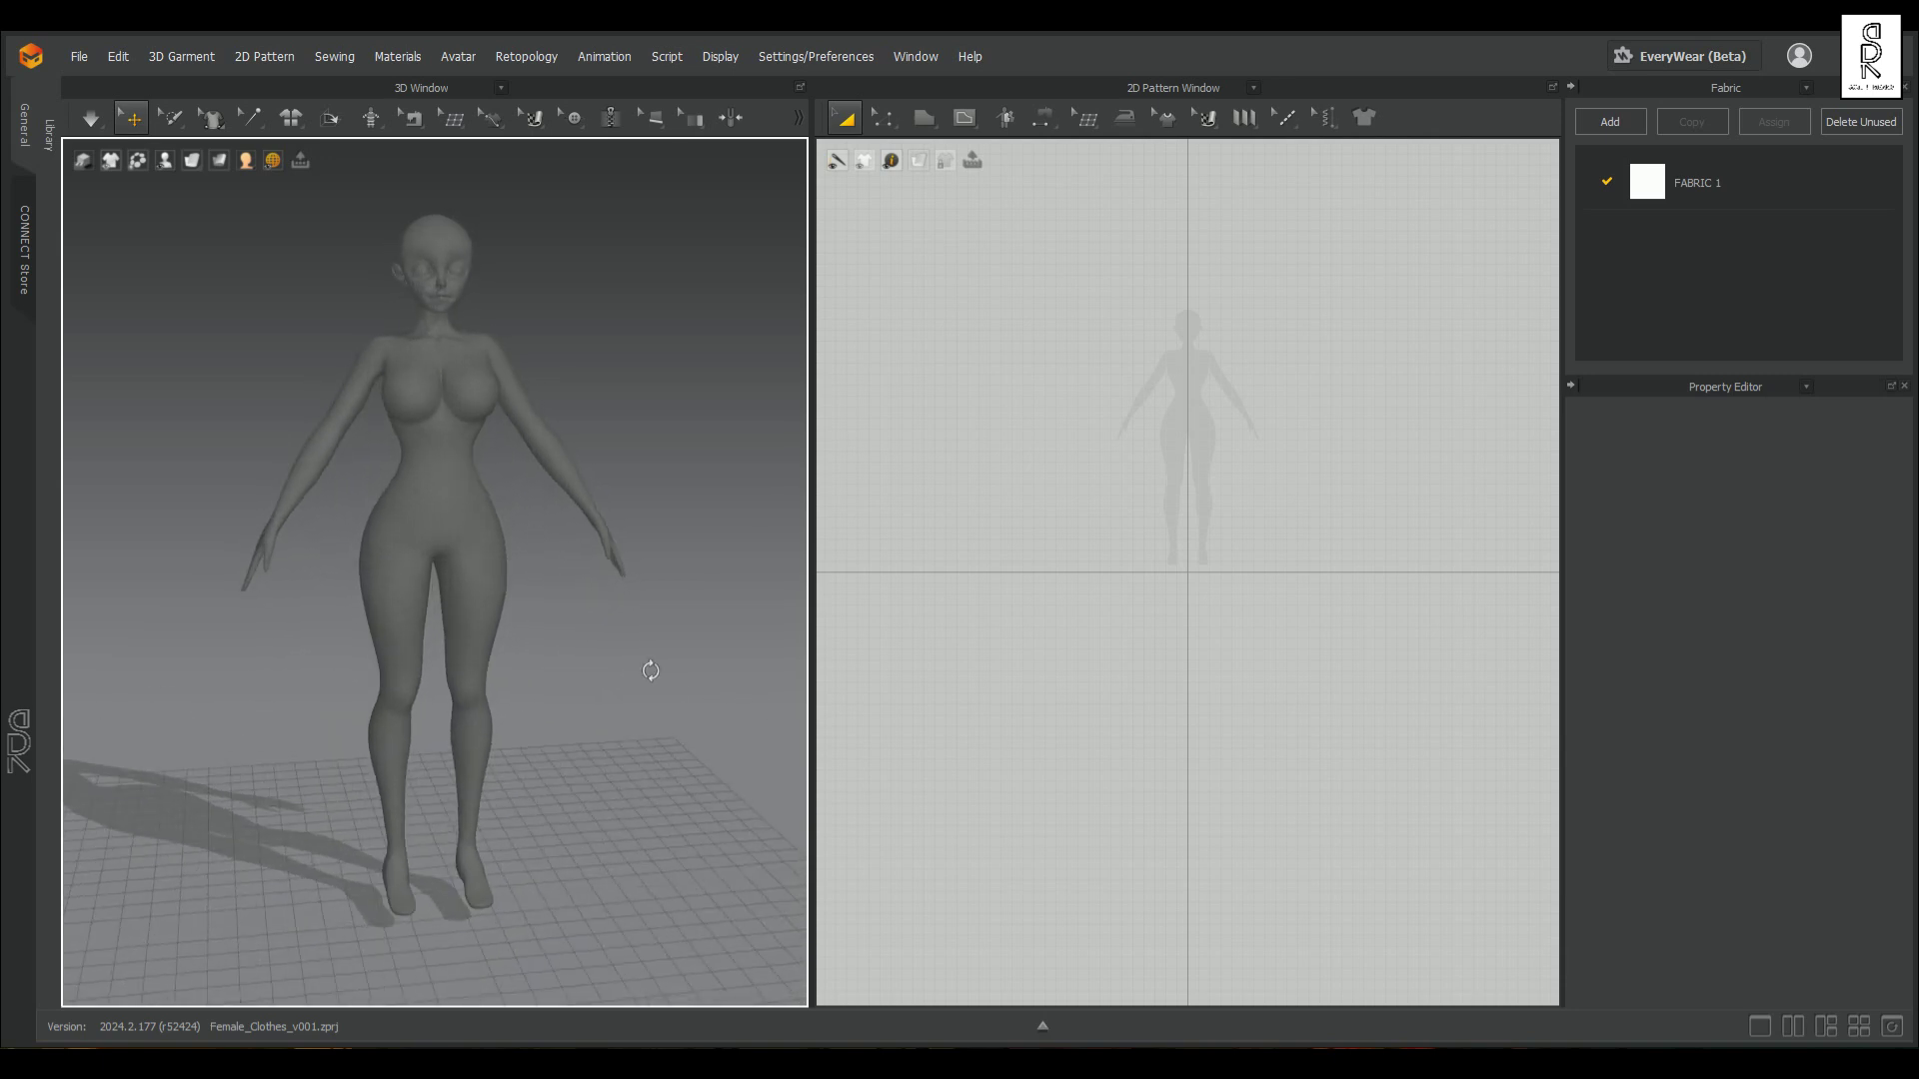
scroll(650, 667, down, 2)
right_drag(522, 628, 372, 590)
mouse_move(168, 168)
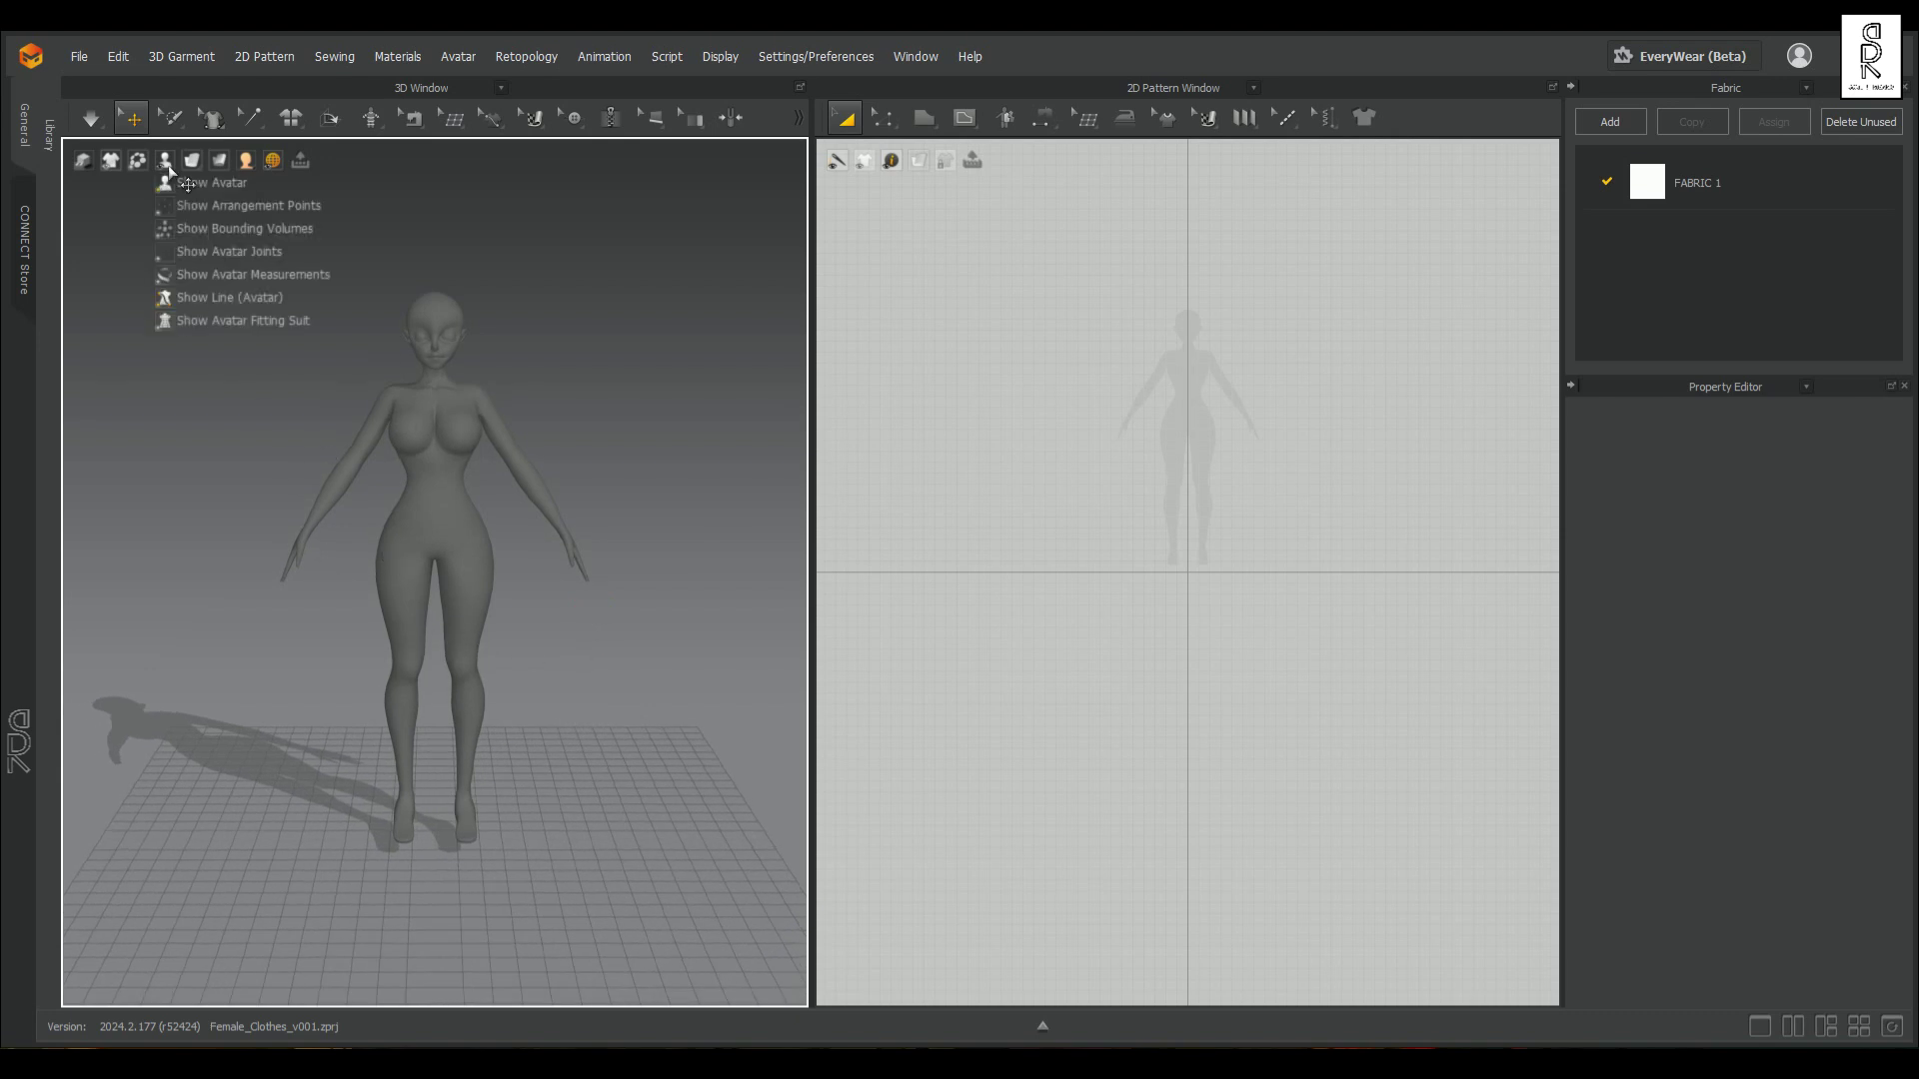
click(251, 207)
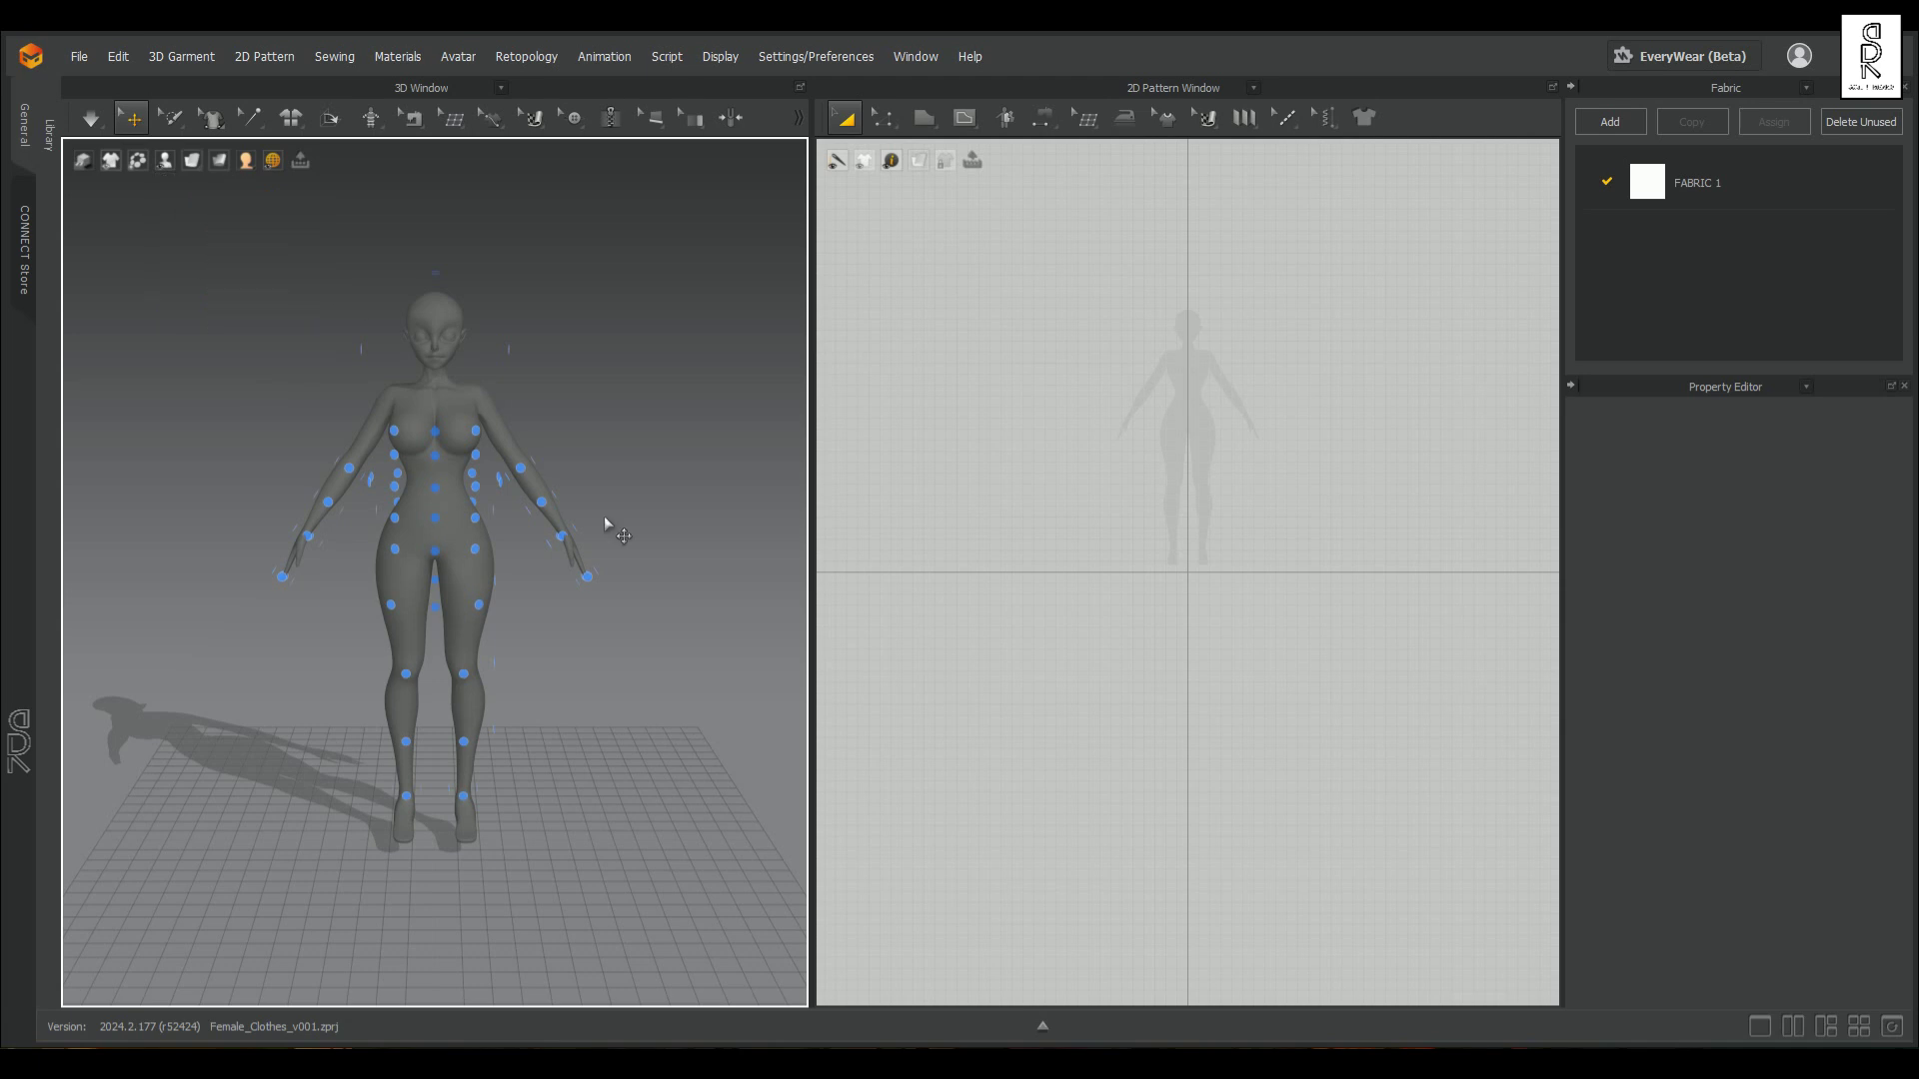
Step: Examine the placement of the arrangement points around the avatar's torso, arms, legs and head from several angles
right_drag(603, 522, 416, 548)
right_drag(465, 625, 656, 621)
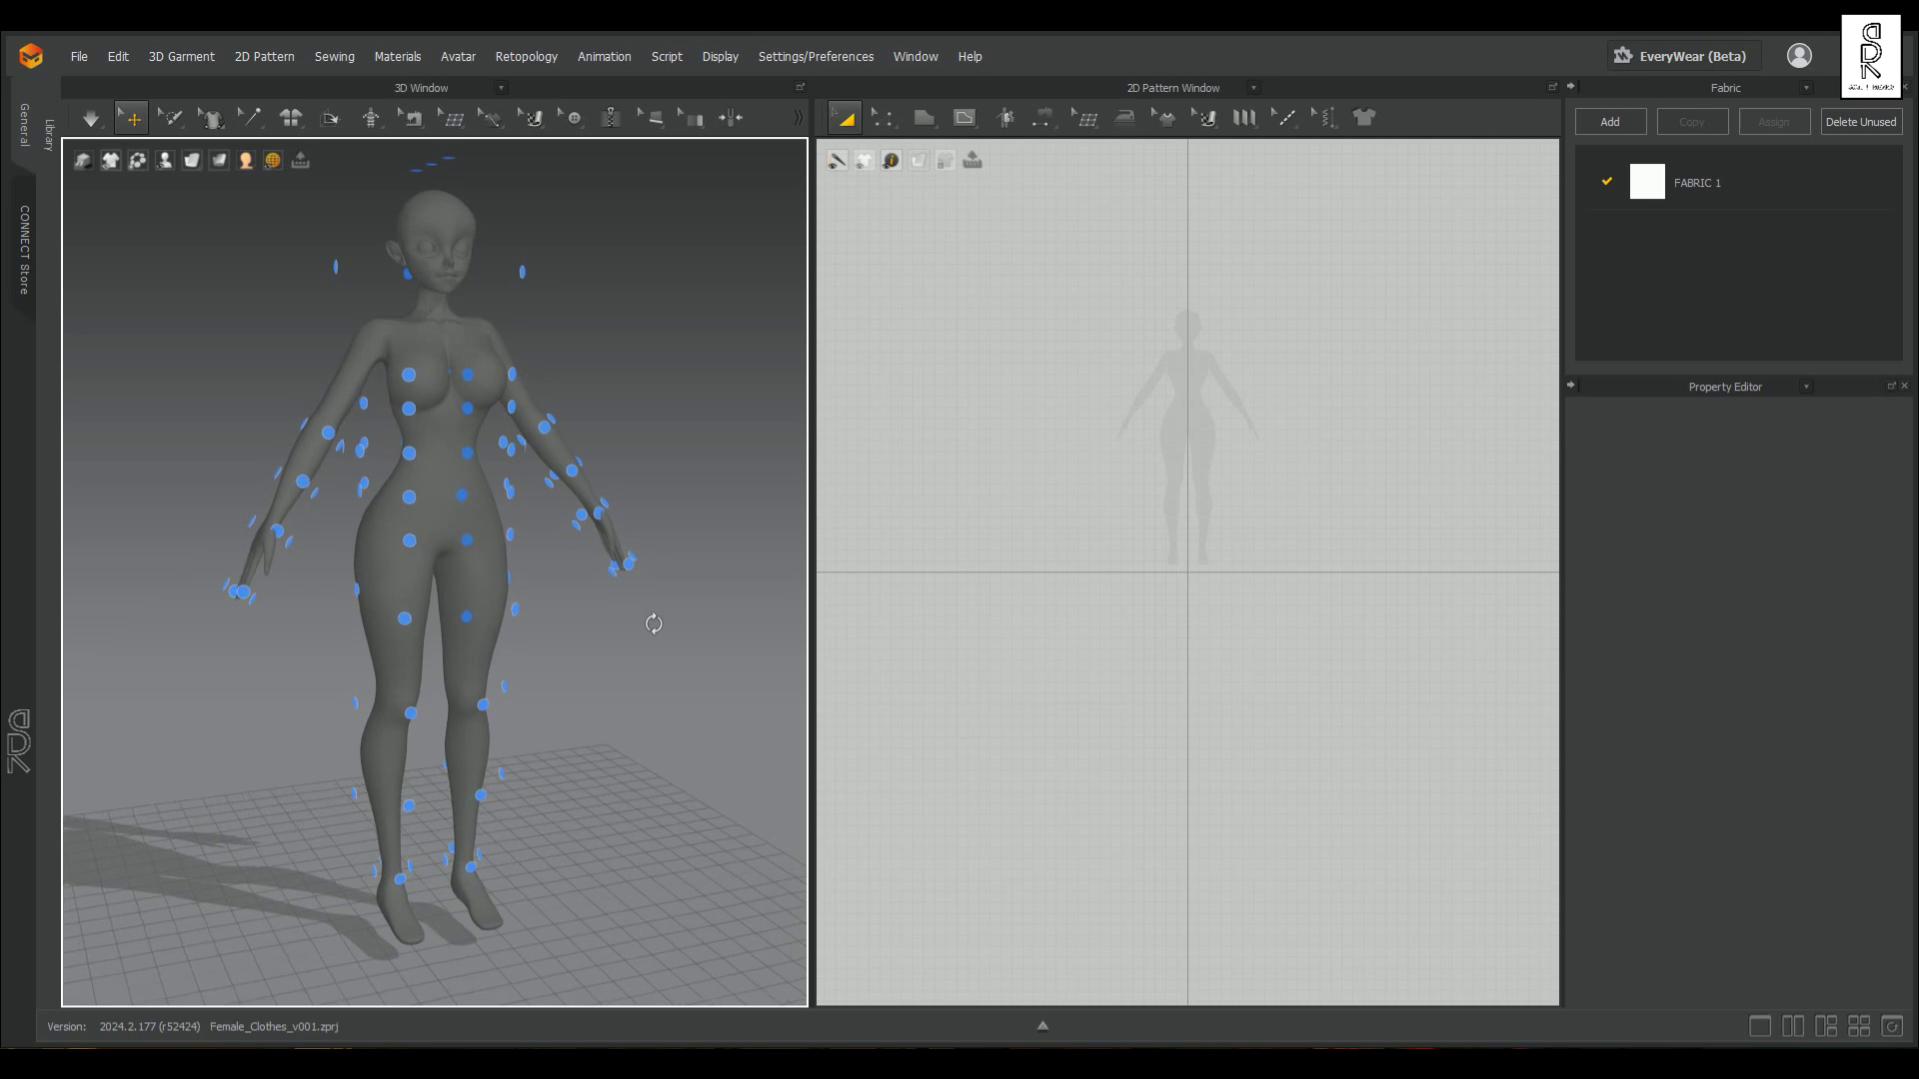
mouse_move(457, 629)
right_down()
mouse_move(523, 617)
mouse_move(440, 626)
right_up()
scroll(573, 625, up, 2)
right_drag(573, 625, 530, 580)
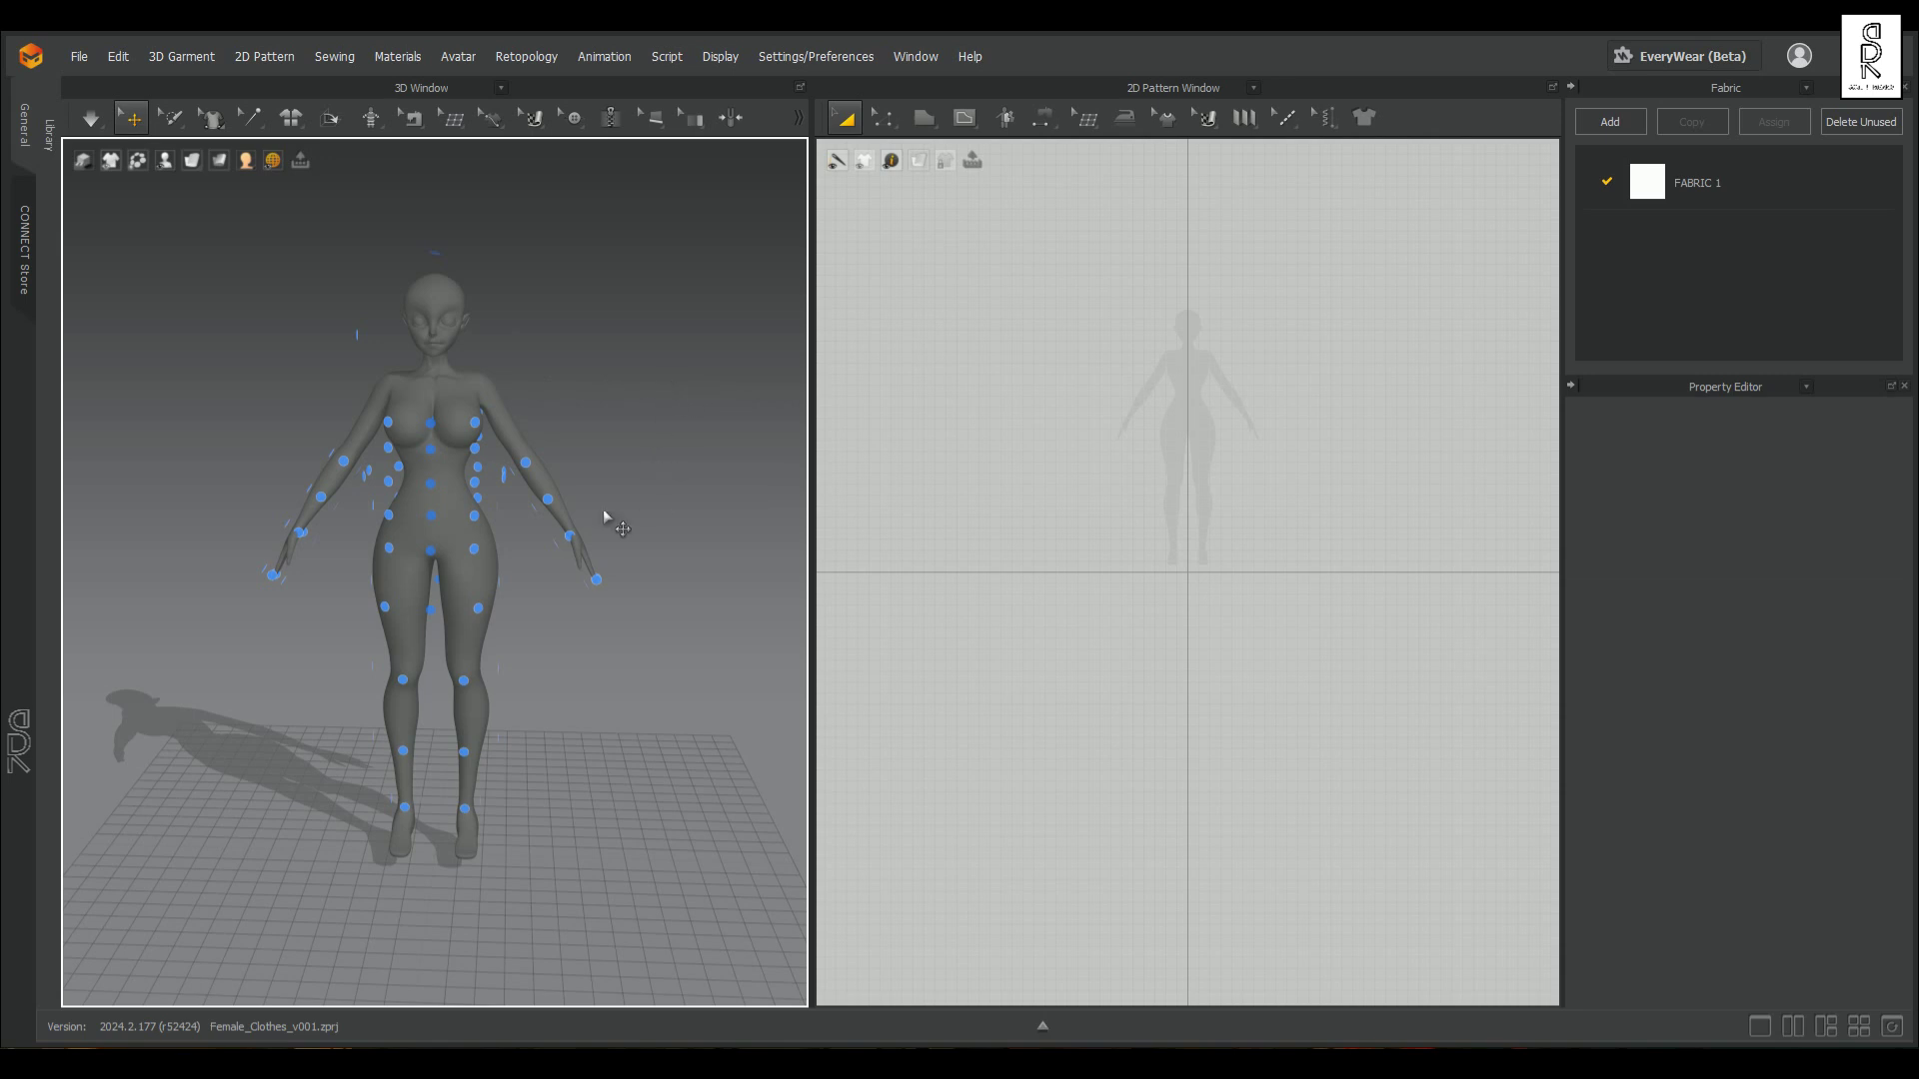
right_drag(577, 625, 552, 628)
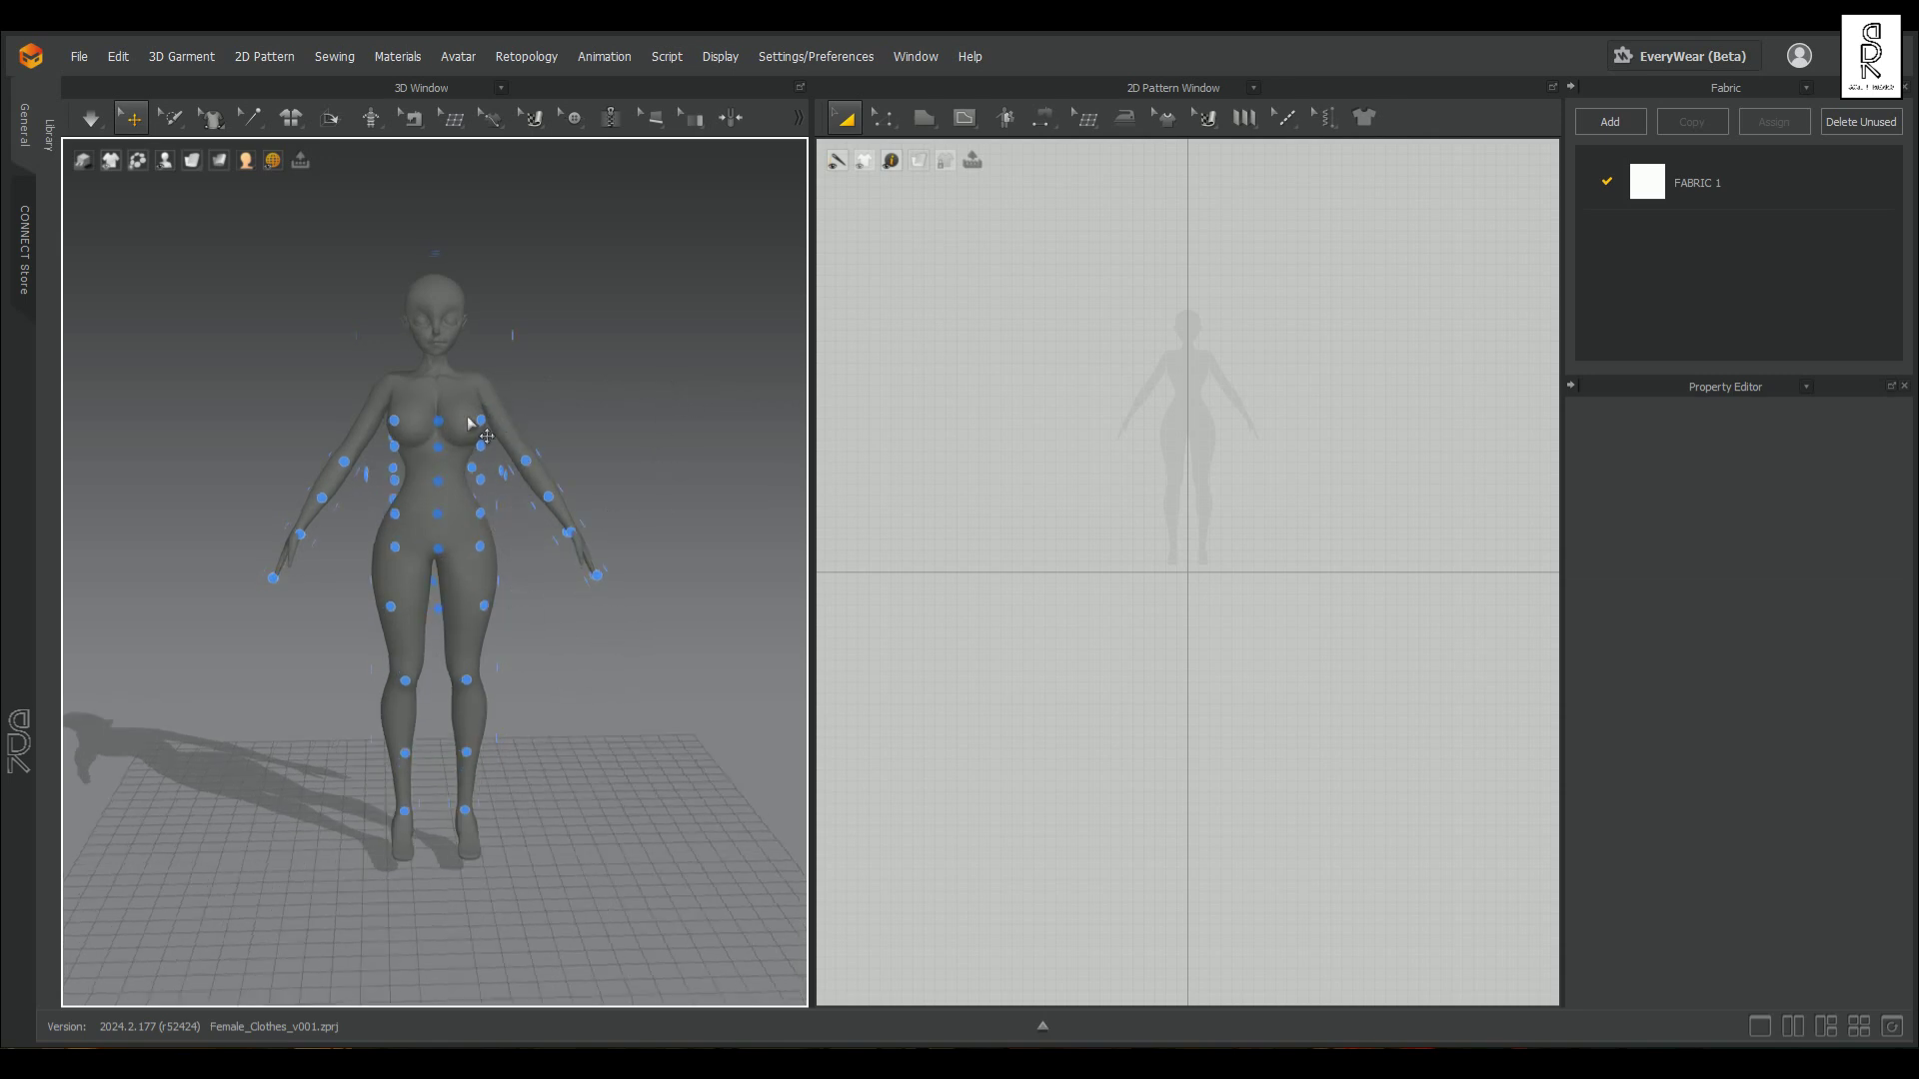
right_drag(626, 620, 603, 580)
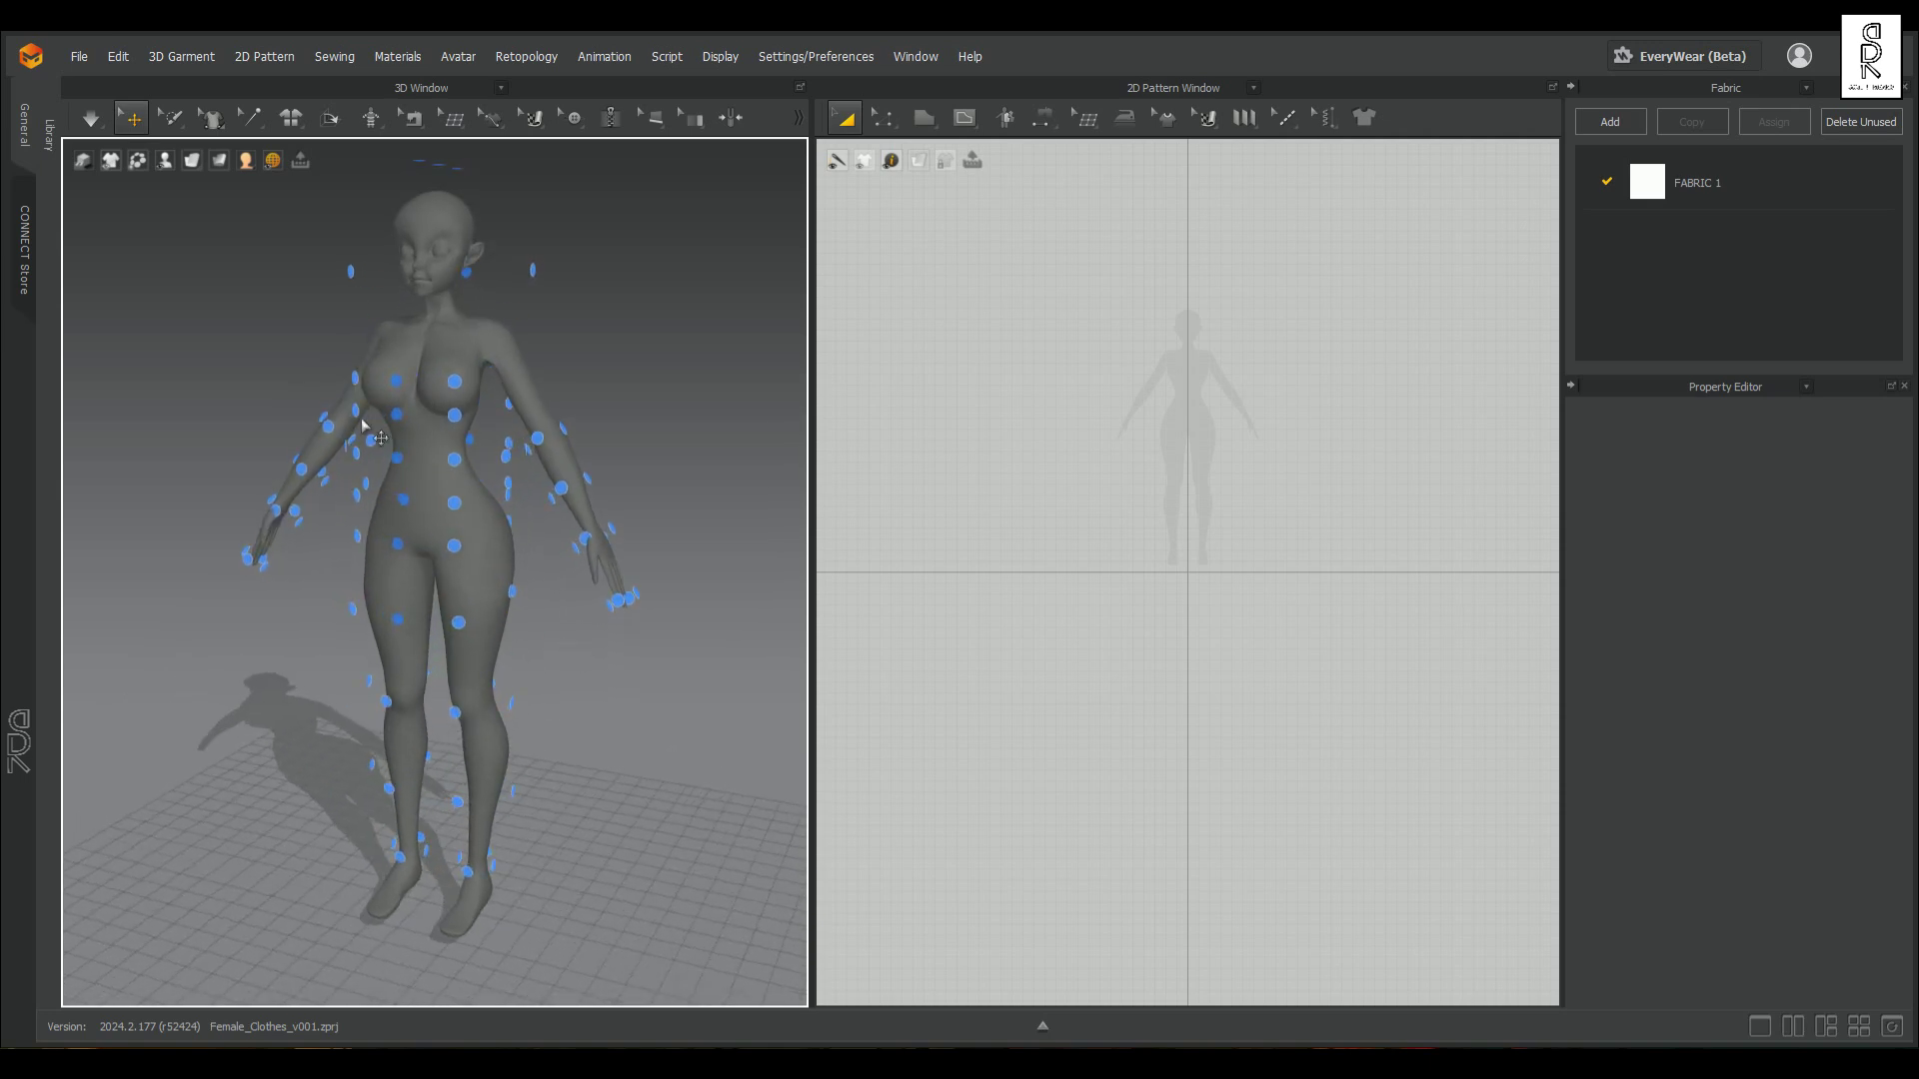
Step: Hide the avatar's arrangement points in the 3D window
right_drag(516, 670, 591, 671)
mouse_move(165, 162)
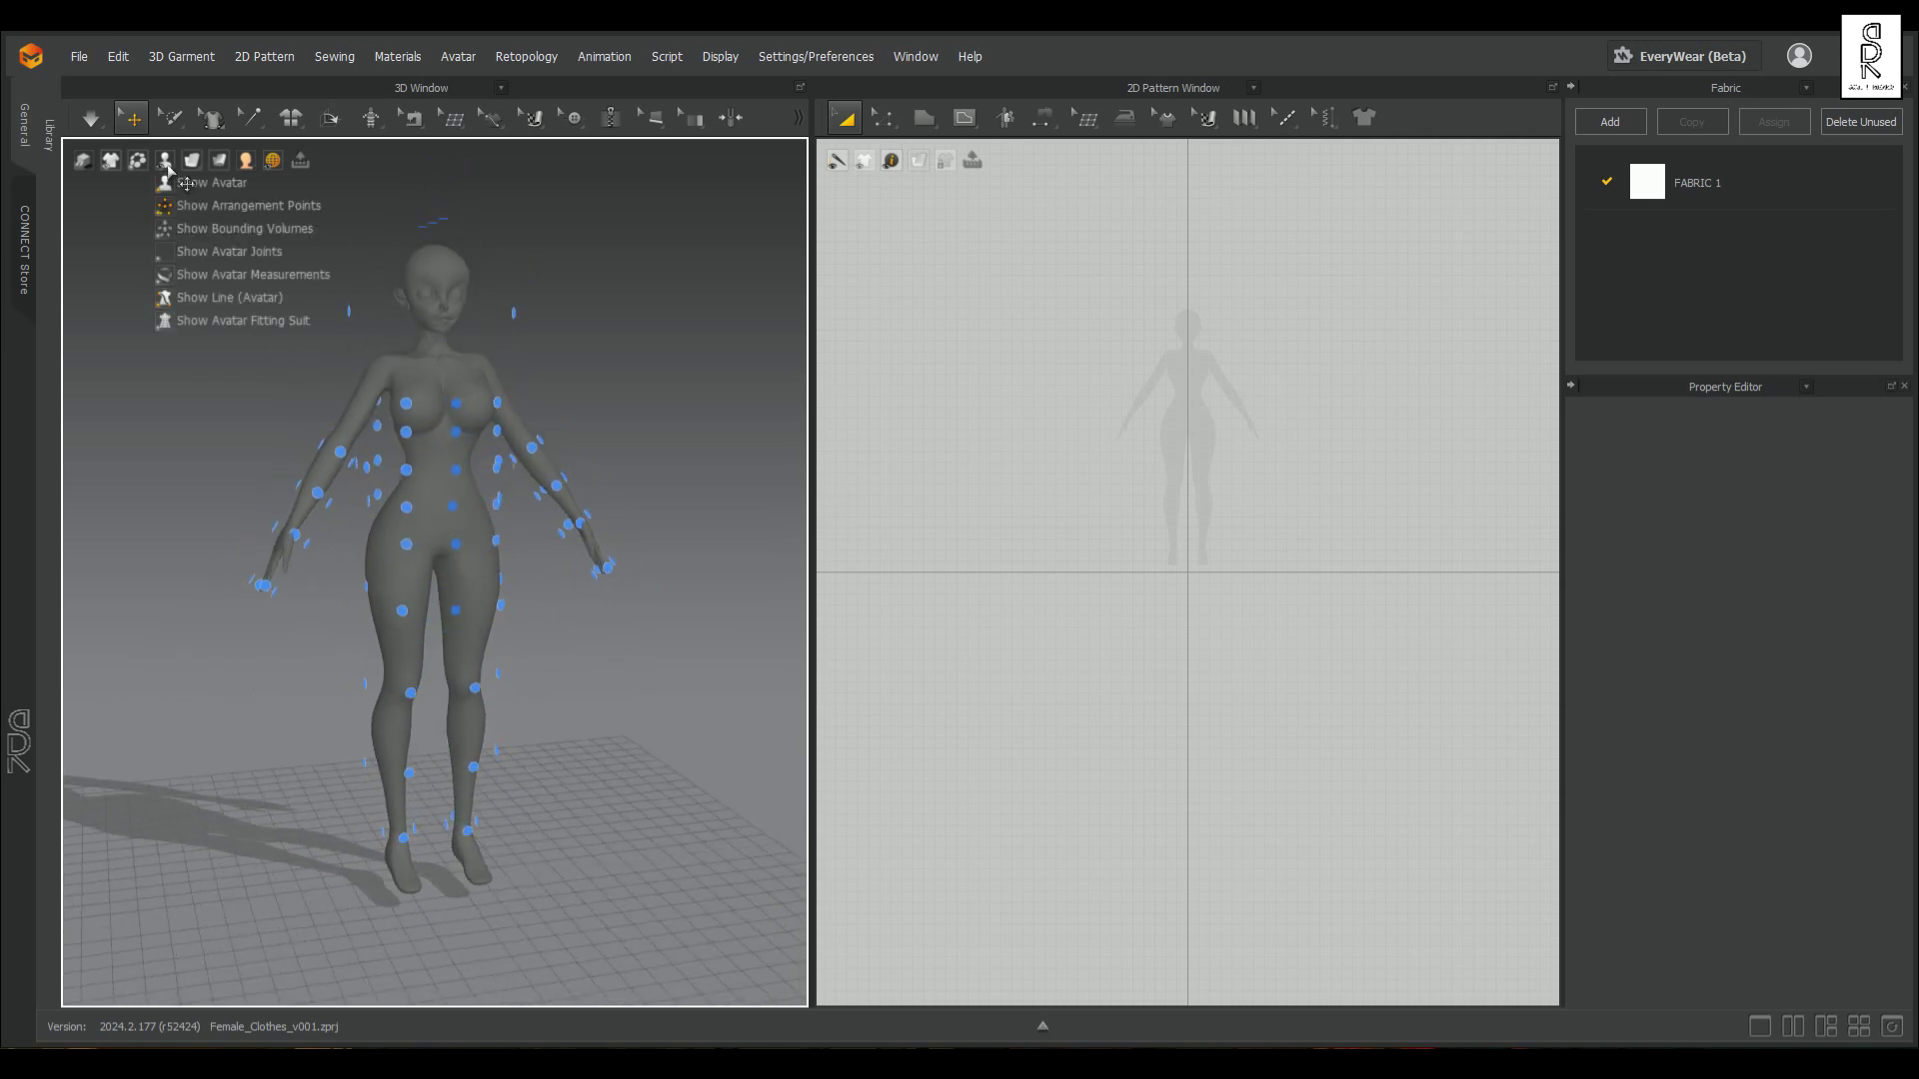
click(234, 207)
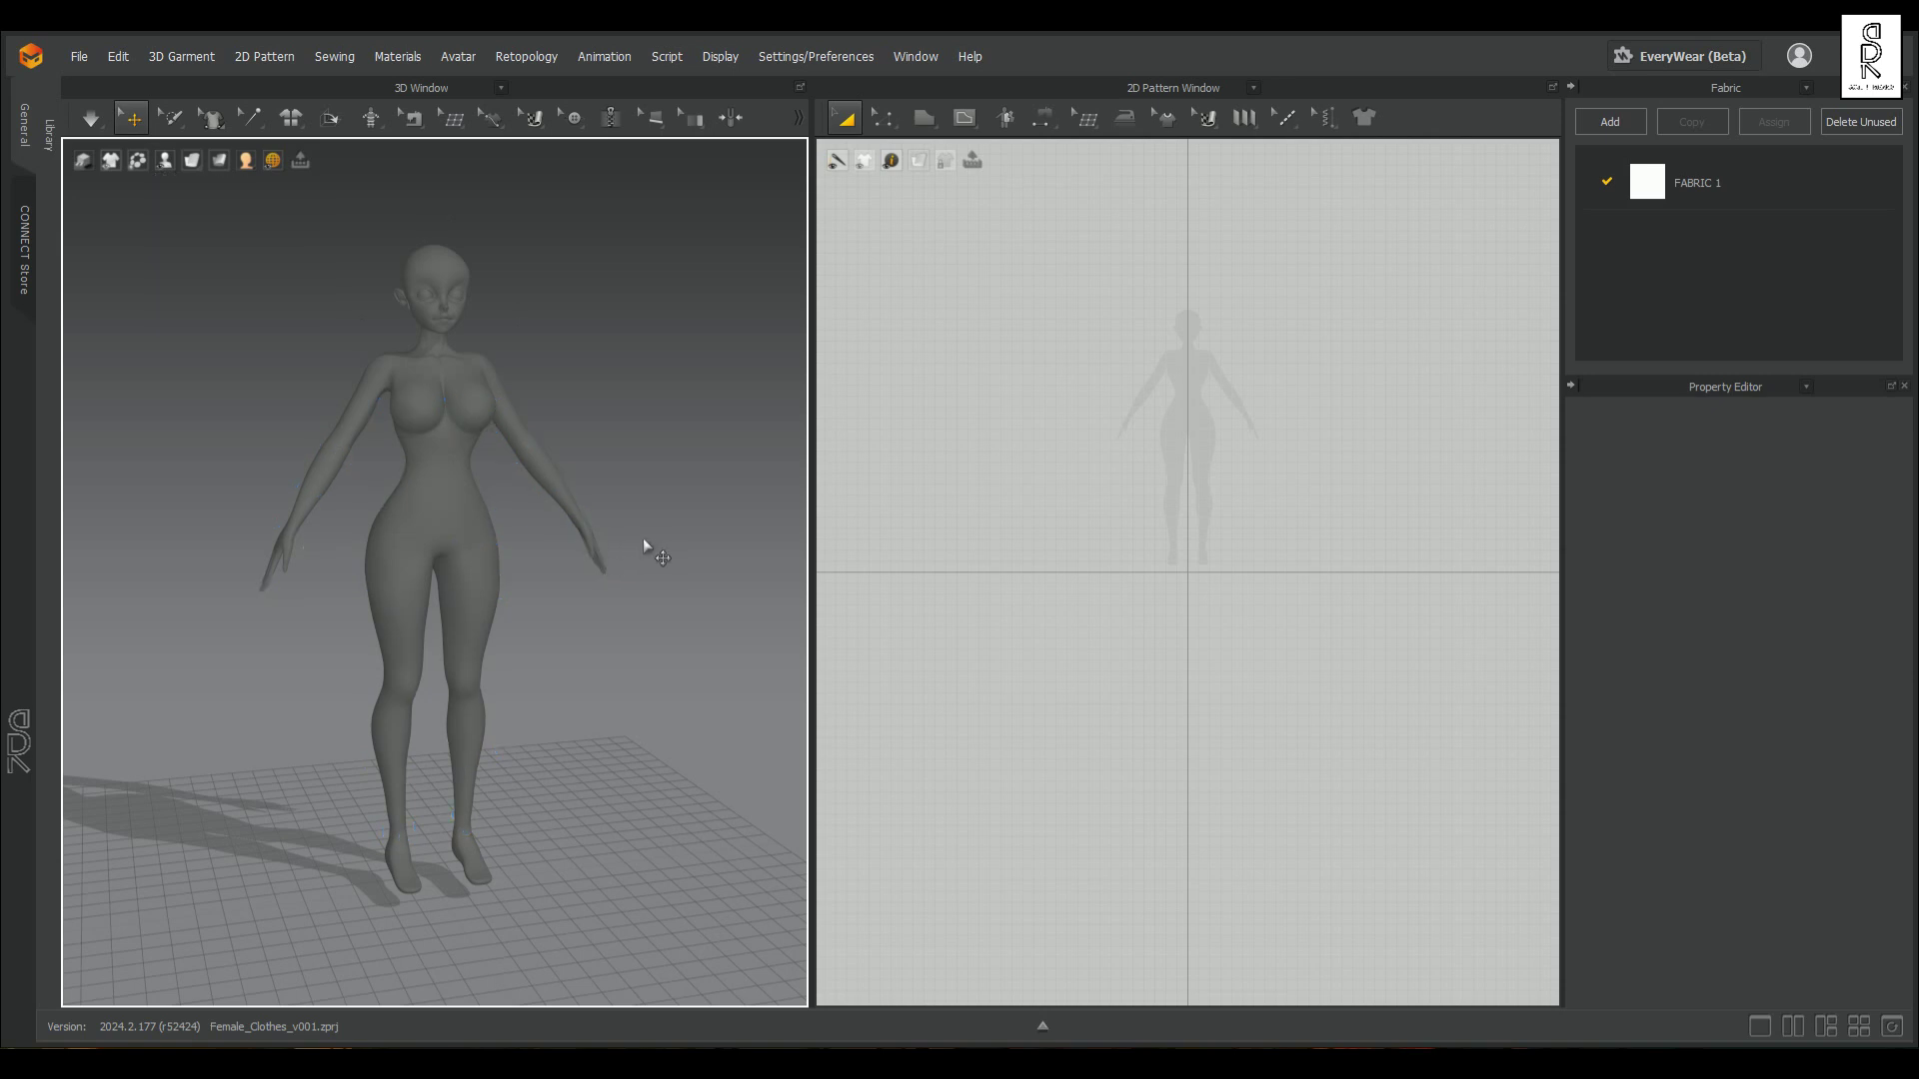
Step: Turn the display of the avatar in the 3D window off and back on
mouse_move(165, 161)
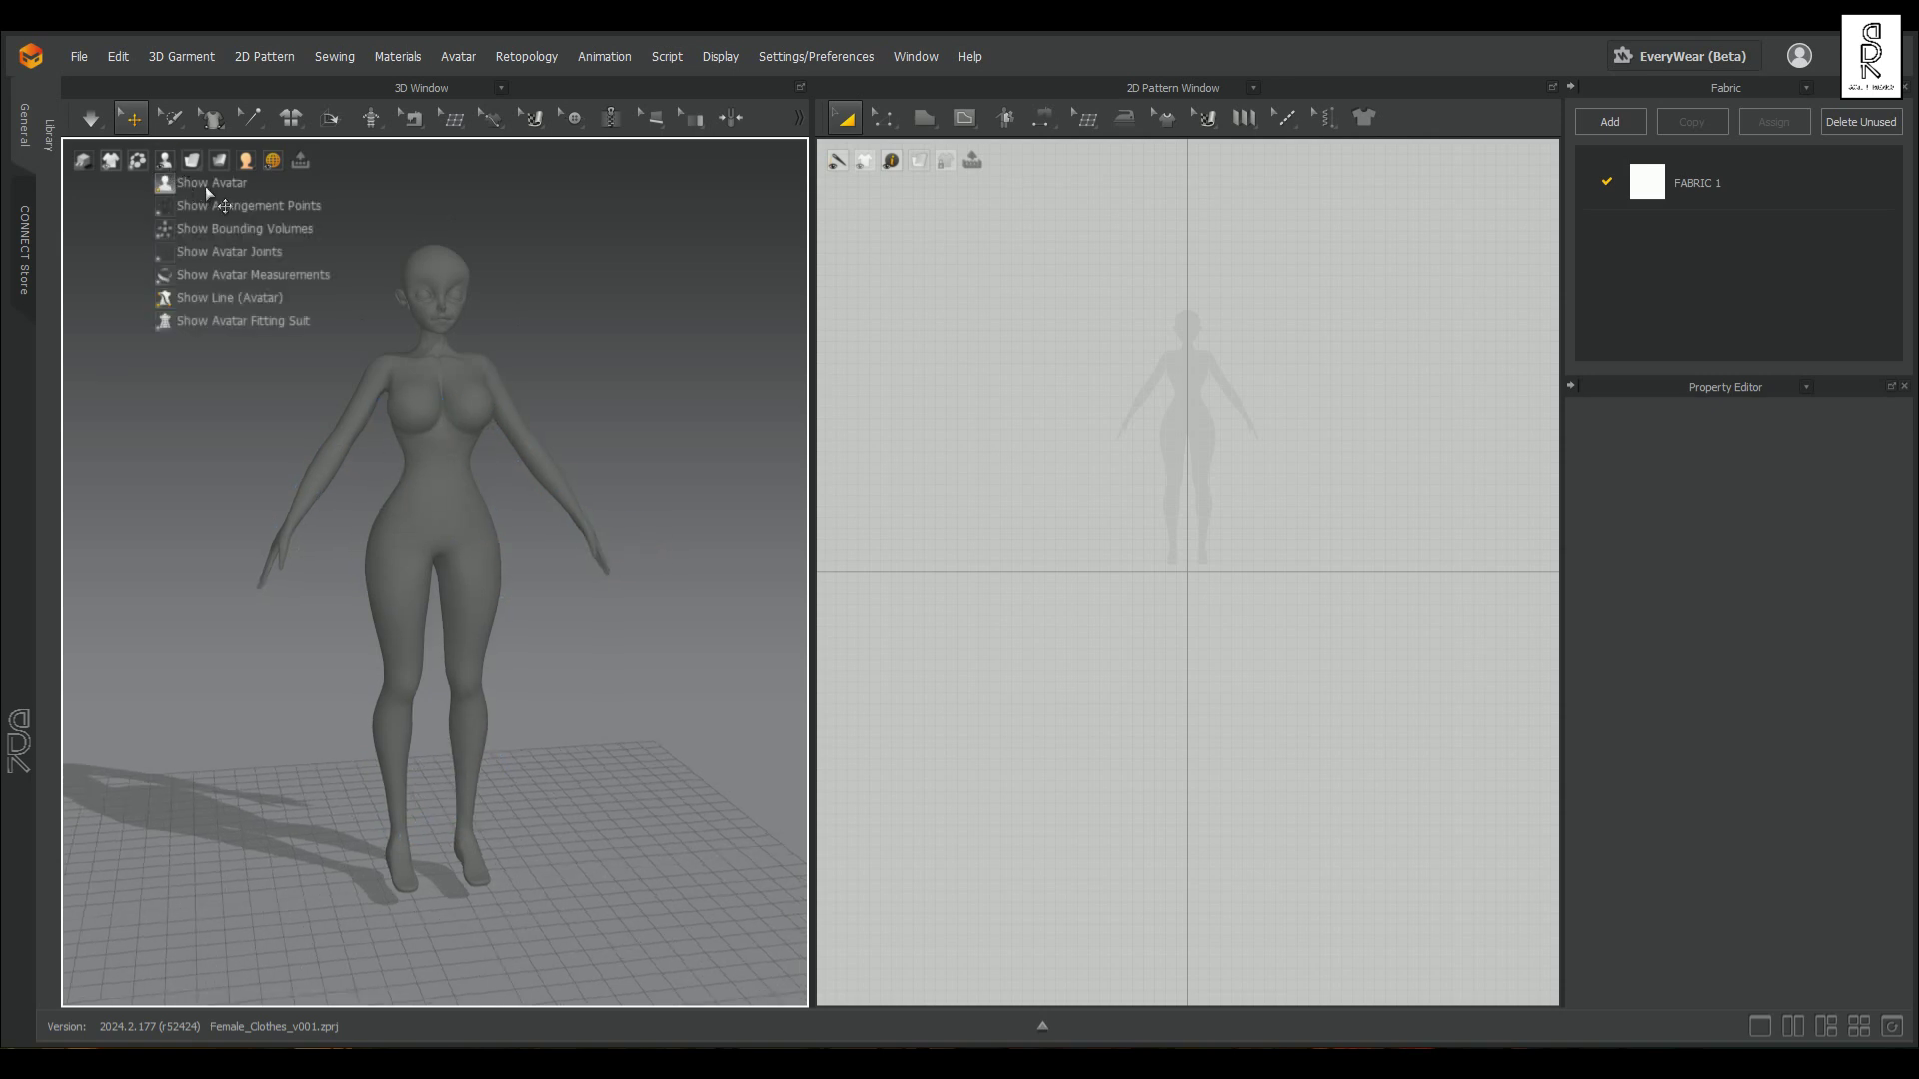
click(206, 186)
click(205, 184)
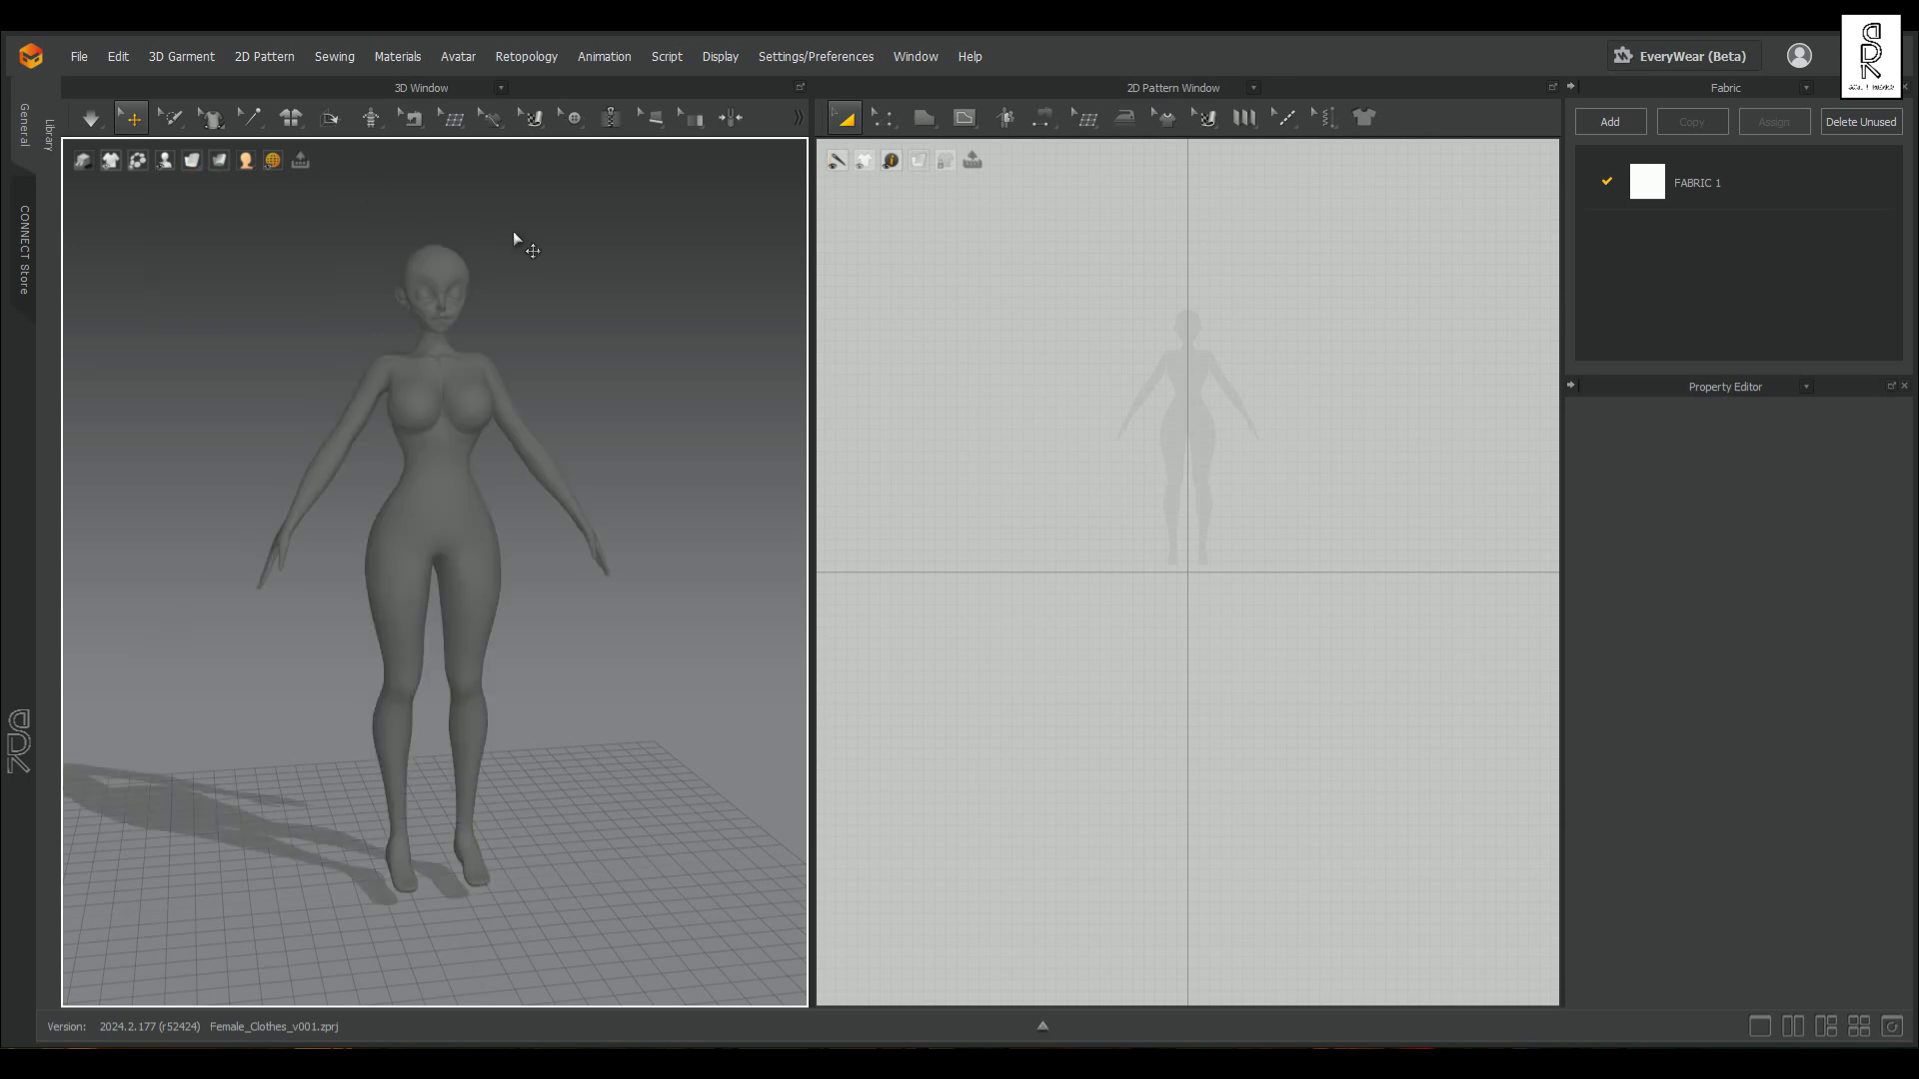
Step: Examine the avatar's full-body silhouette in the 2D pattern window alongside the model in the 3D window
right_drag(644, 510, 587, 501)
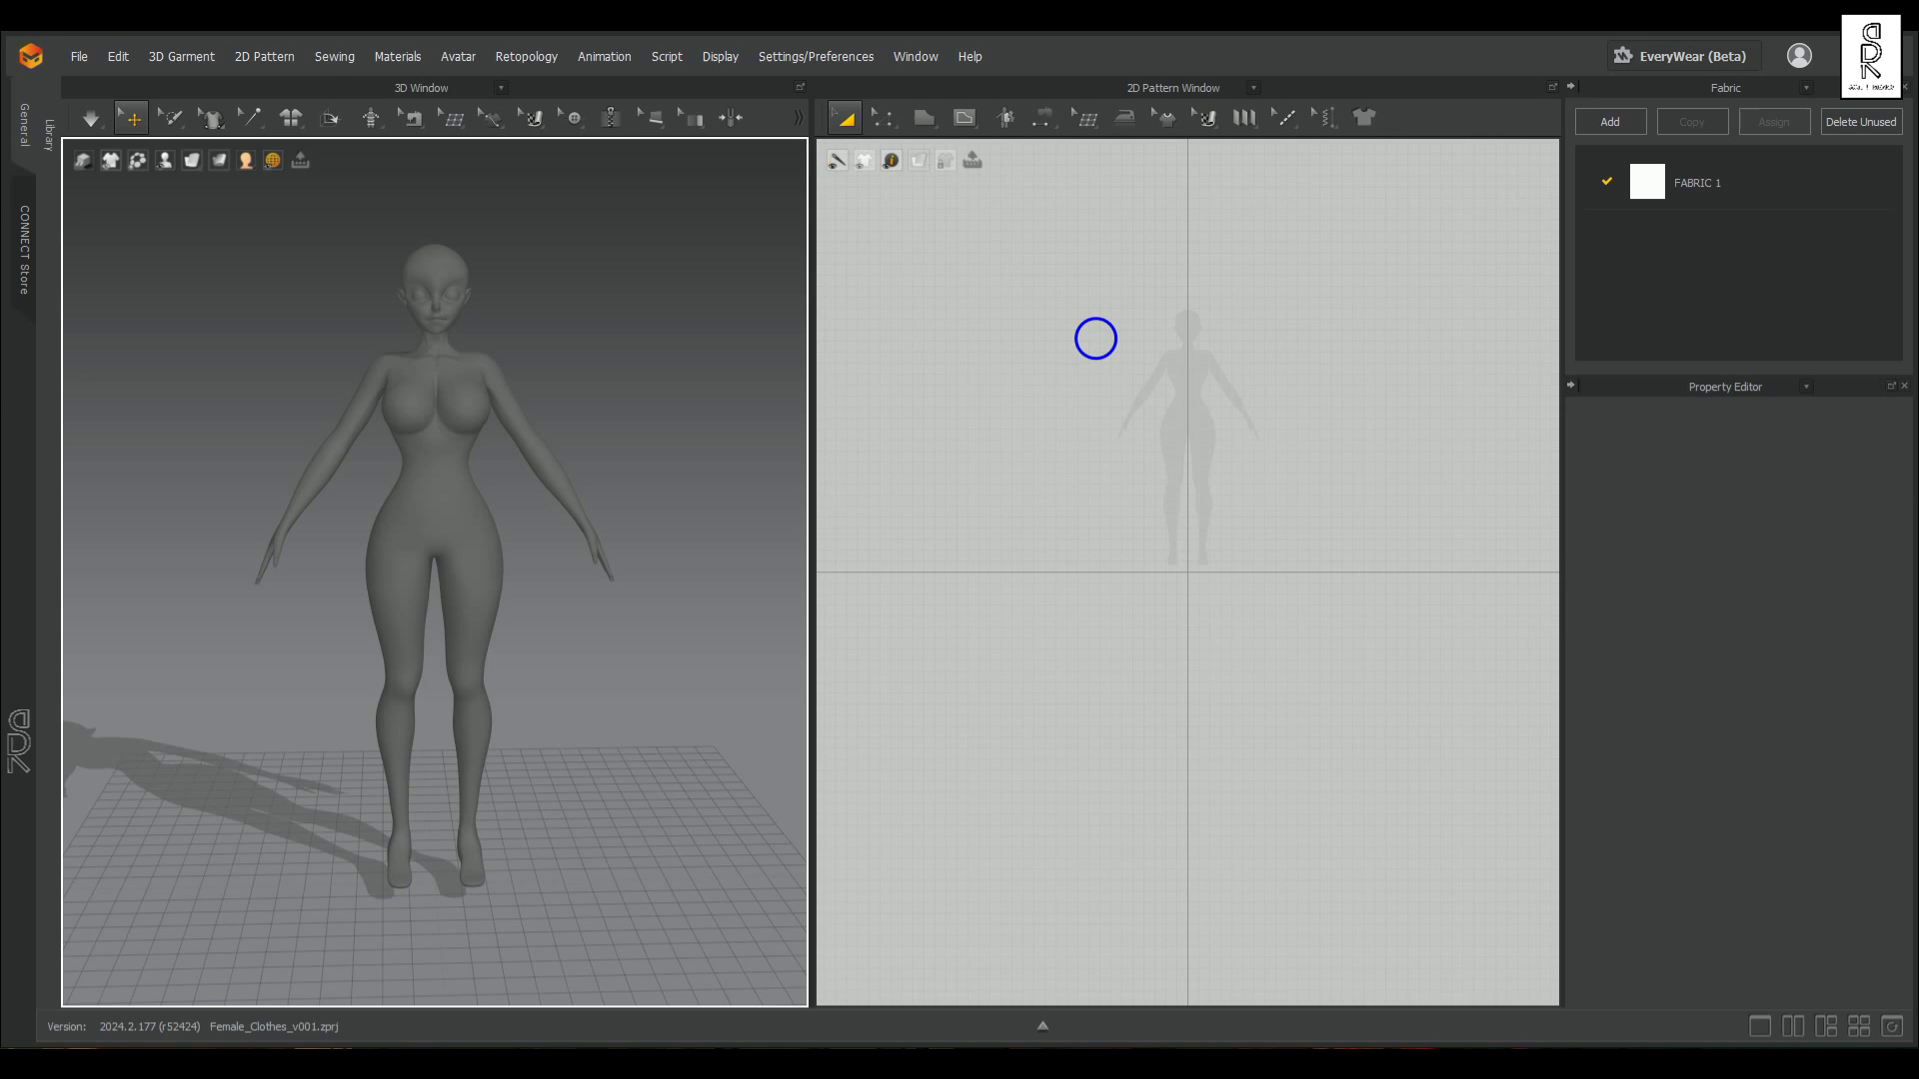
scroll(1149, 390, up, 4)
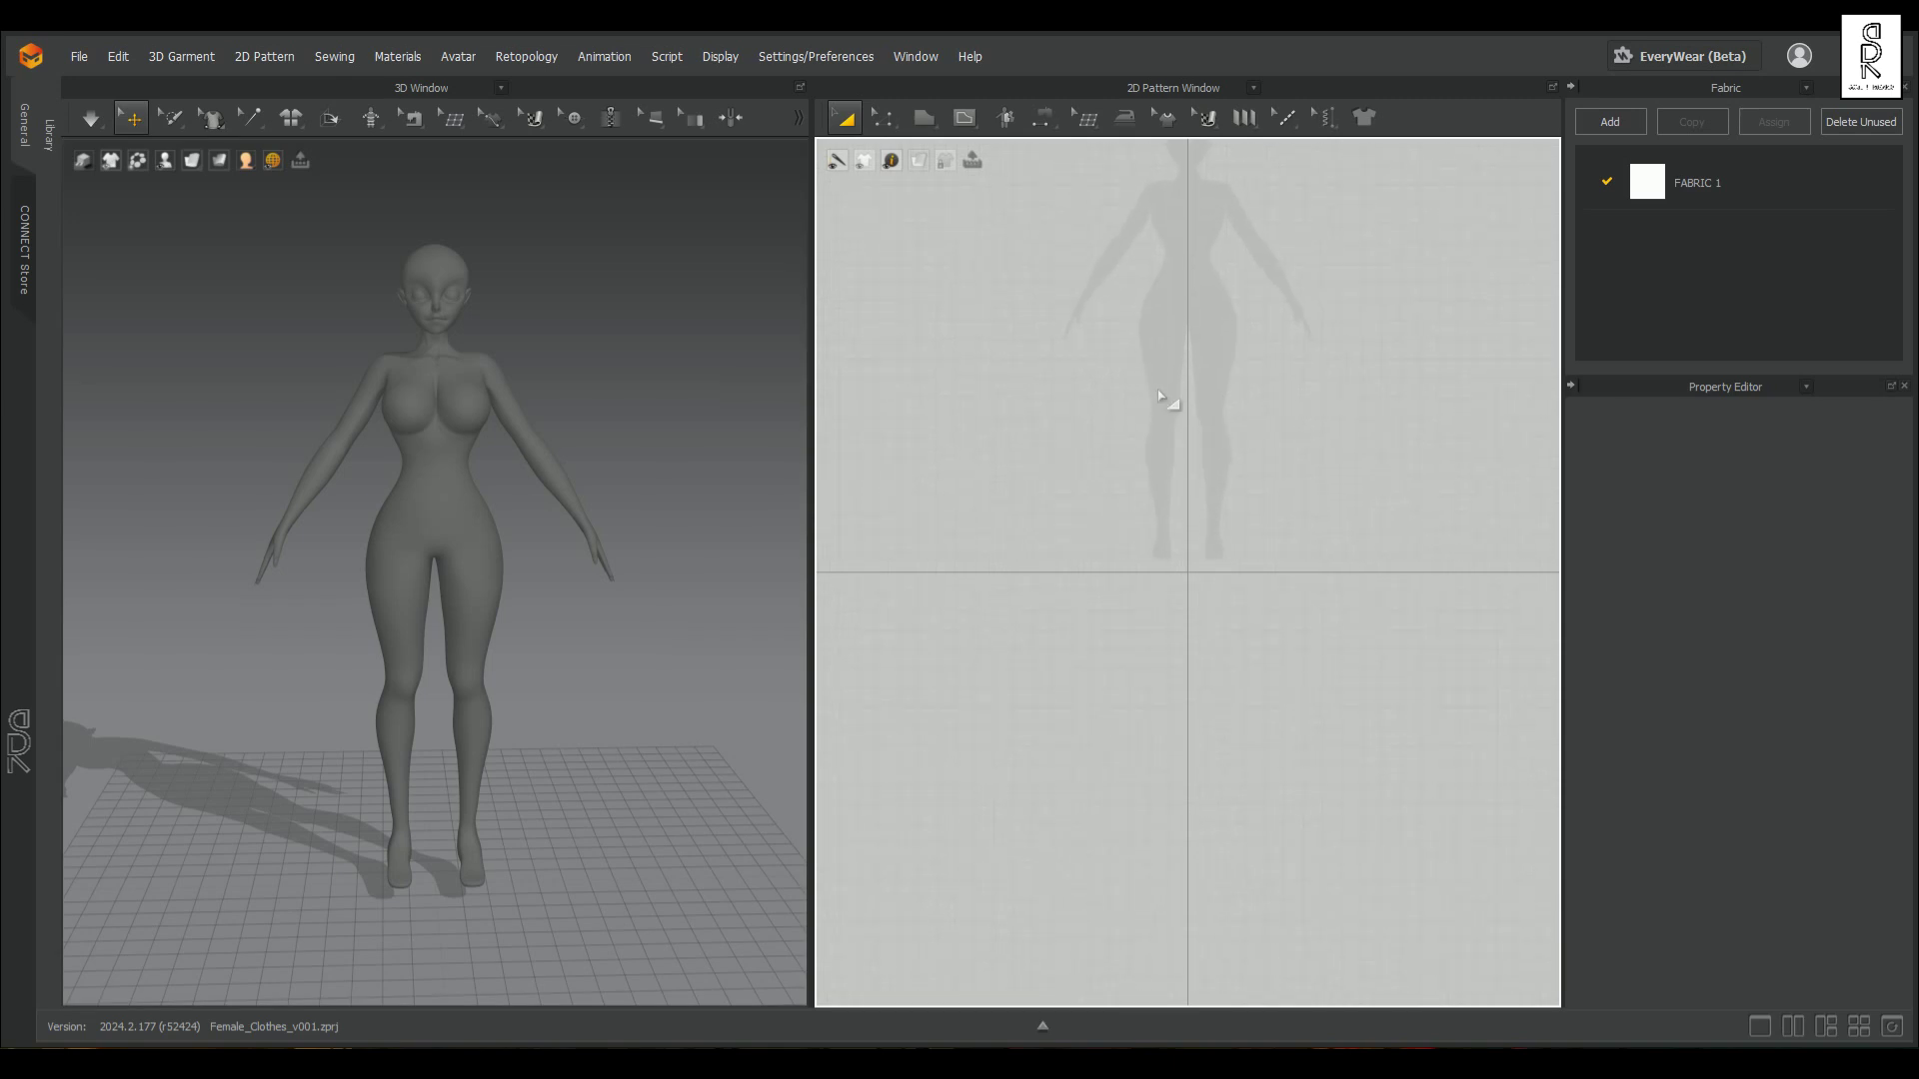
right_drag(1156, 395, 1140, 625)
alt+right_drag(1050, 487, 1126, 498)
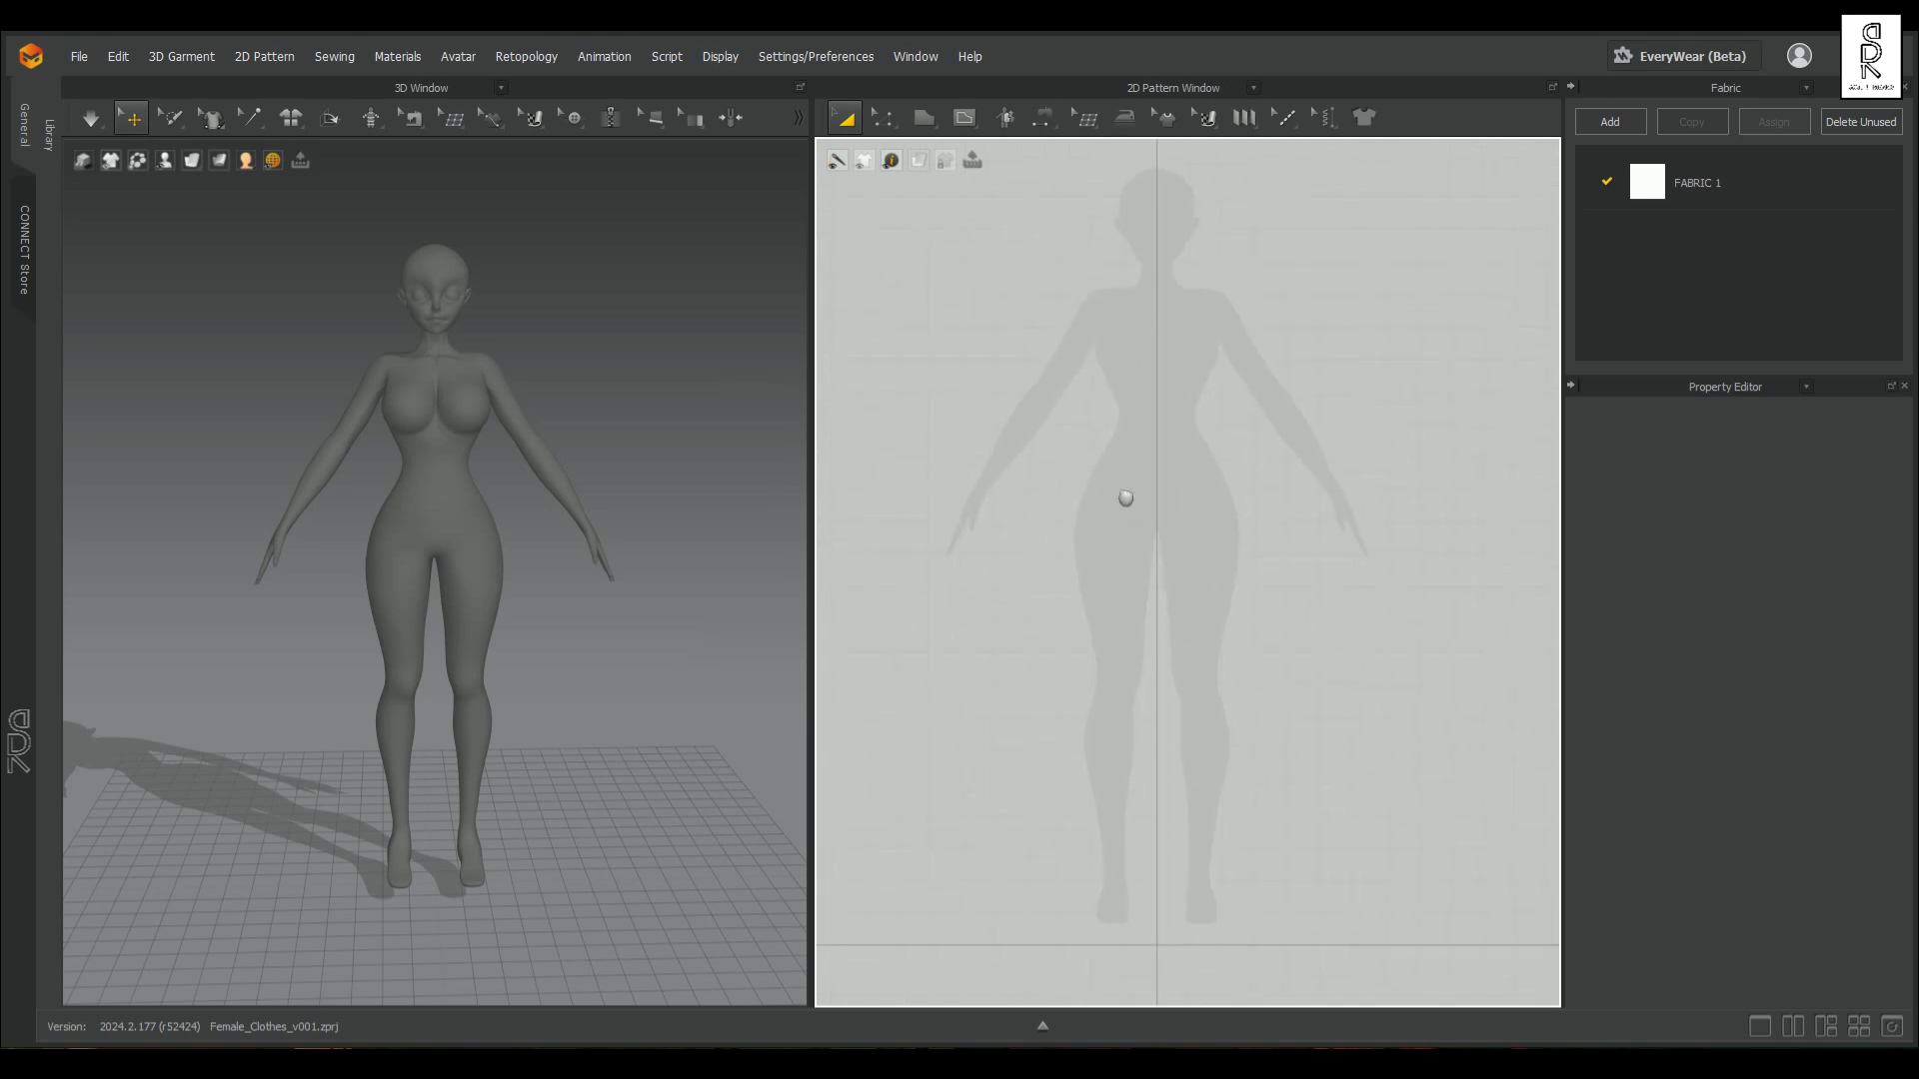
scroll(1210, 508, down, 1)
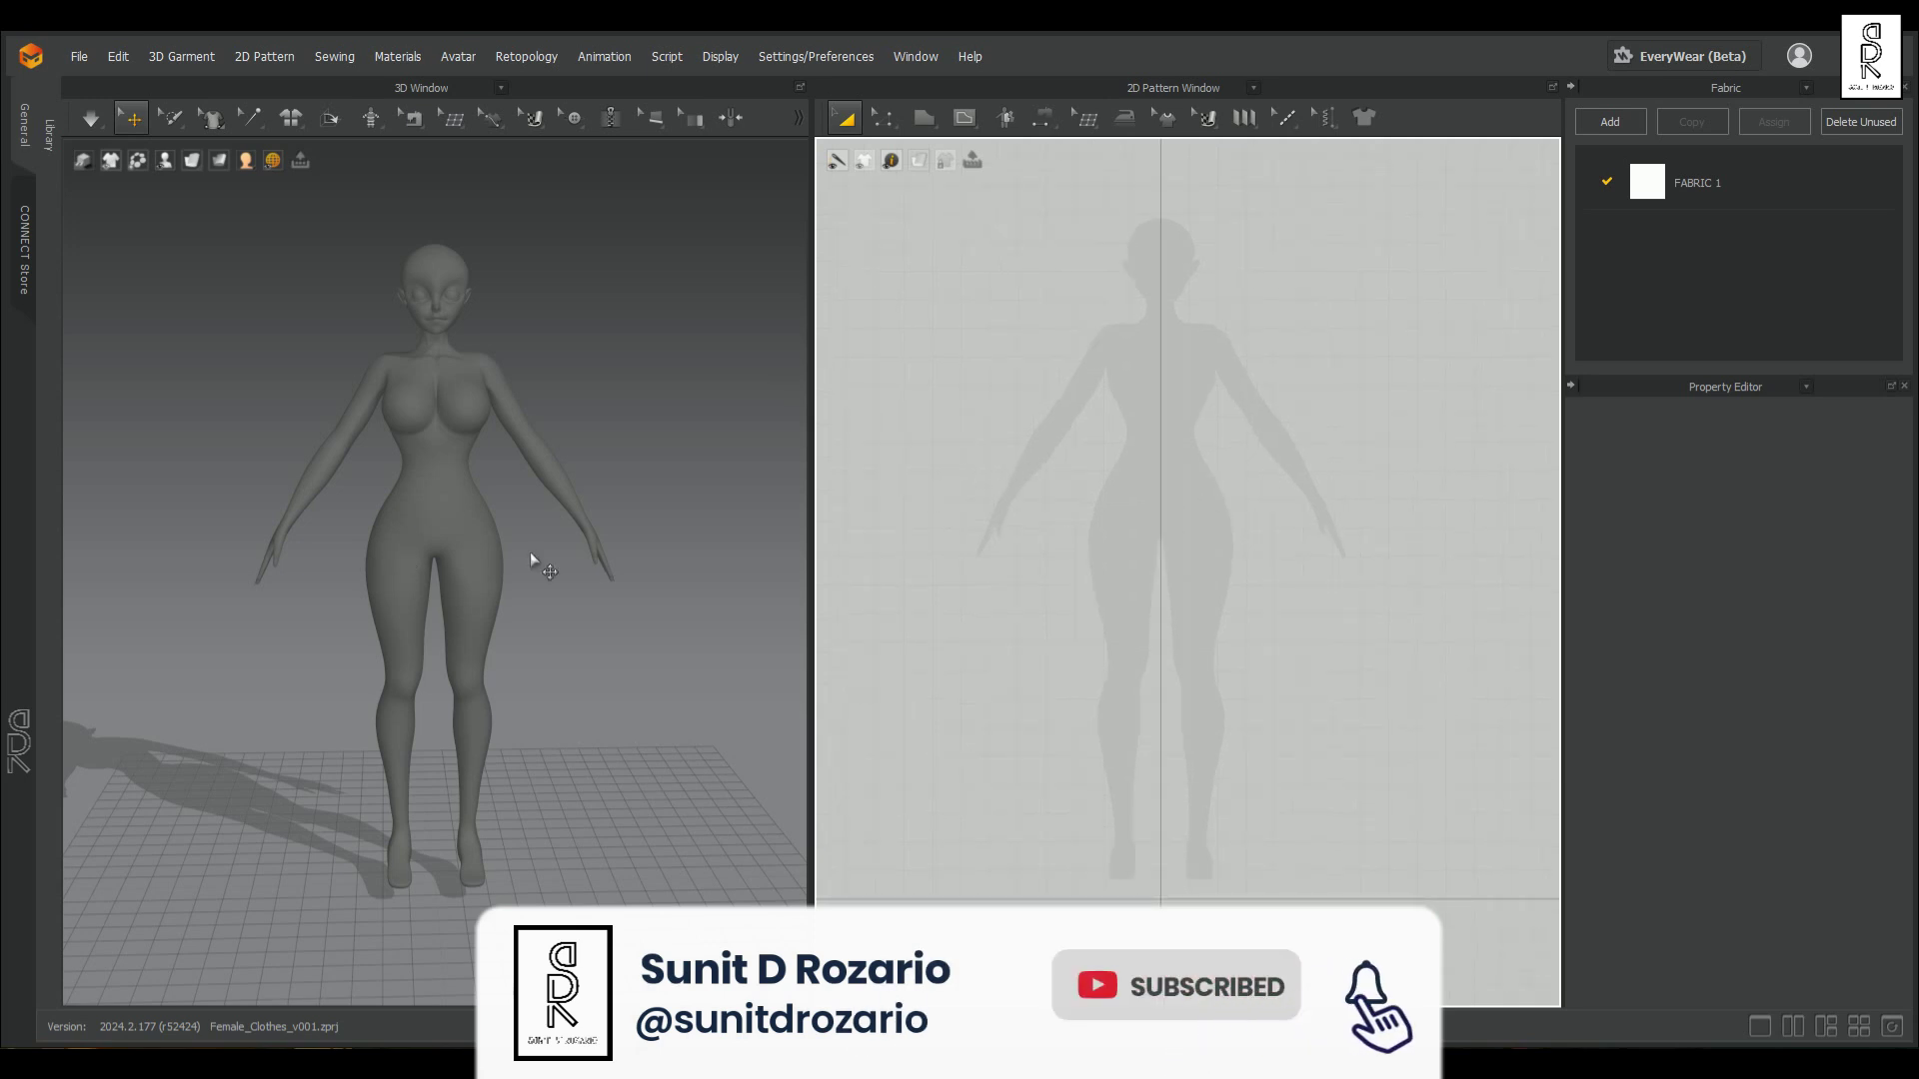
right_drag(531, 559, 622, 581)
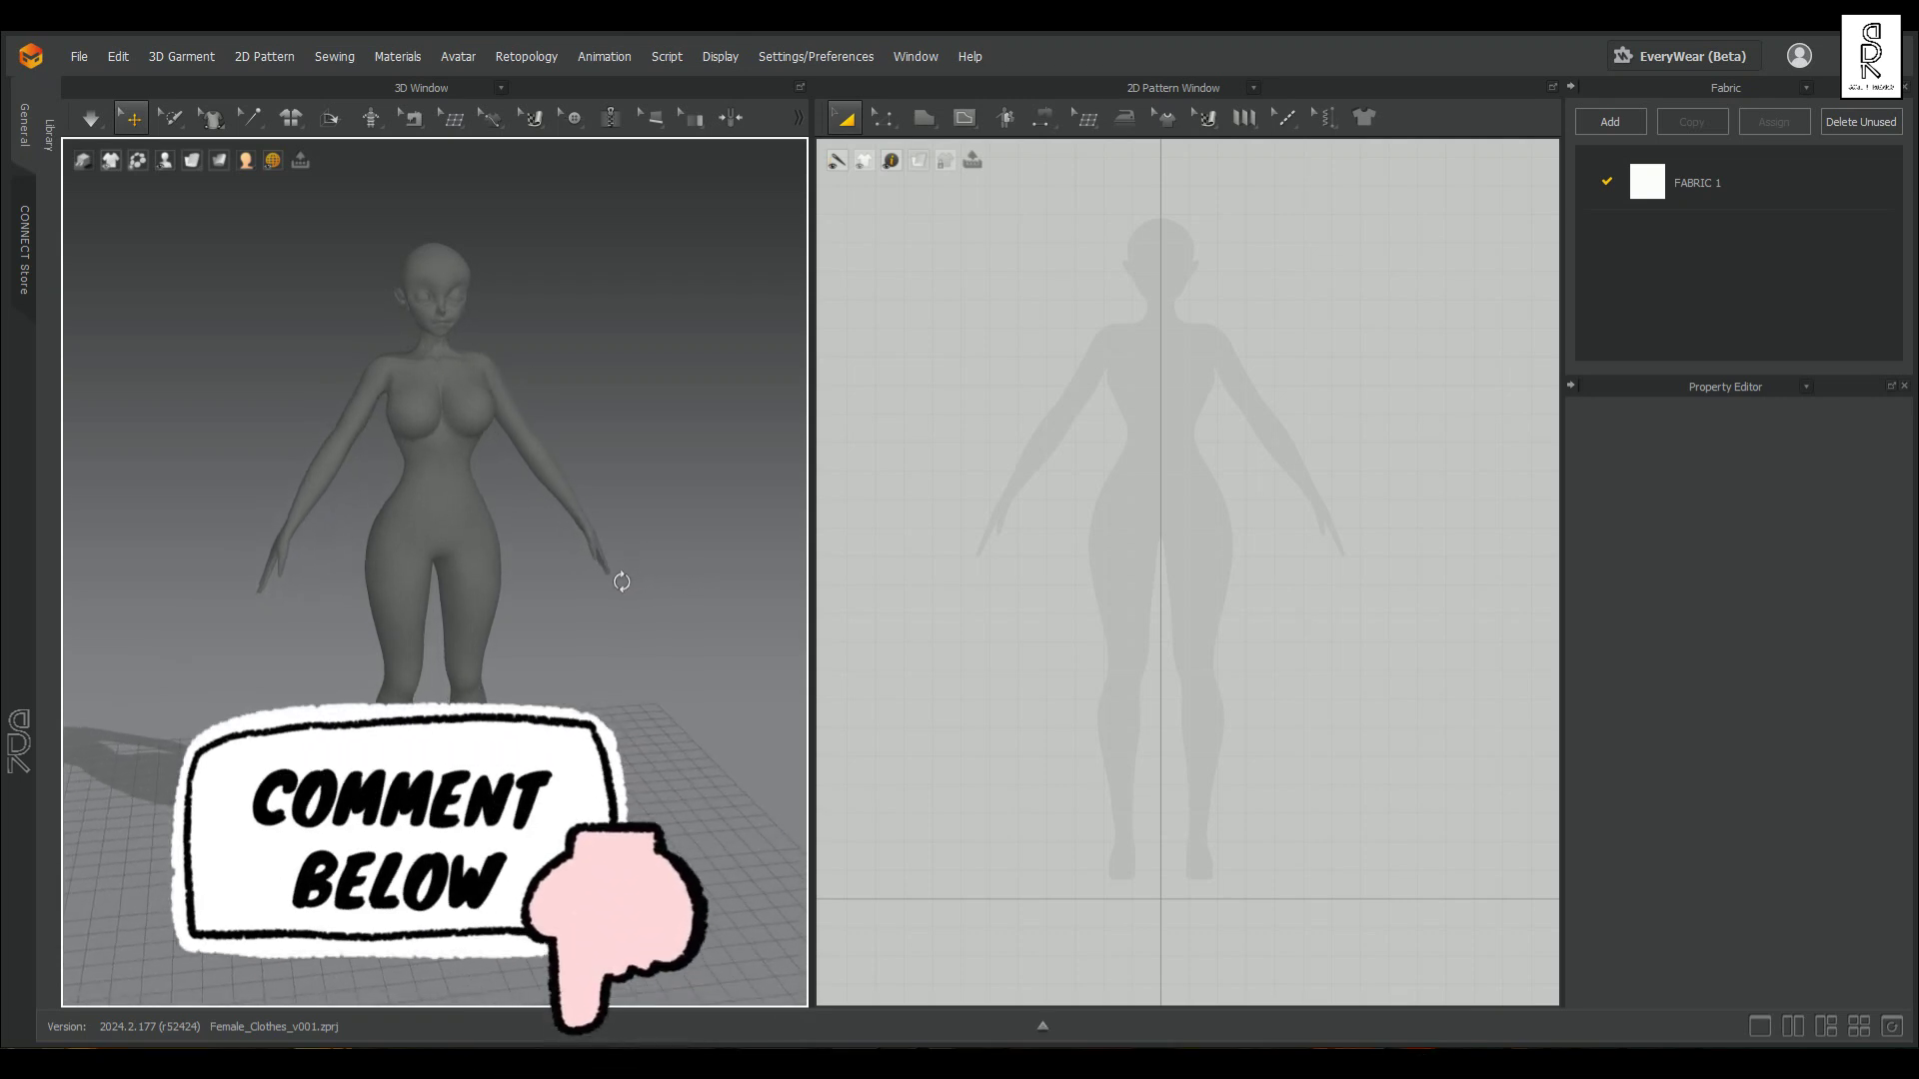